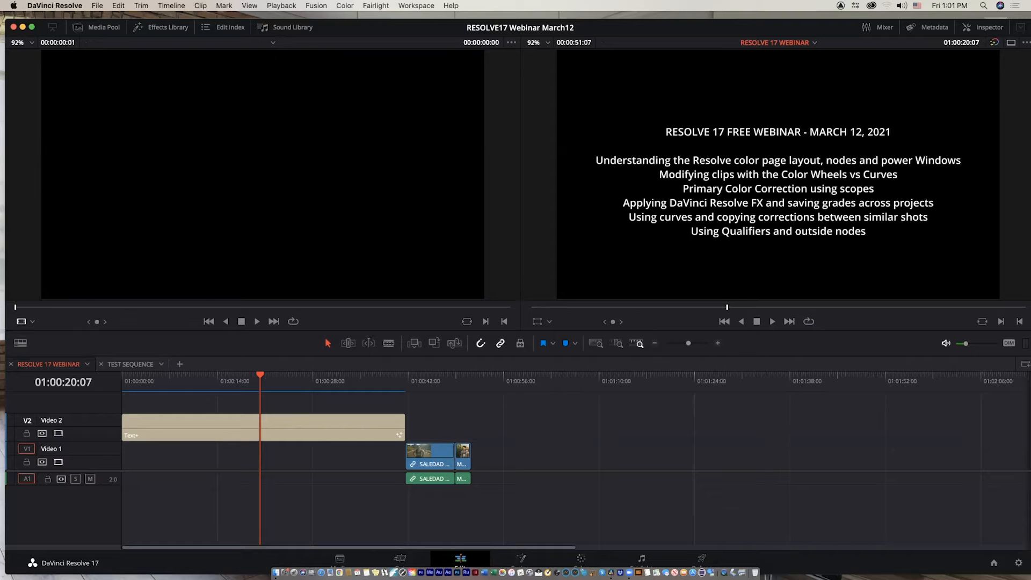
# Step: Quit DaVinci Resolve and relaunch it to show the project list
pyautogui.click(60, 6)
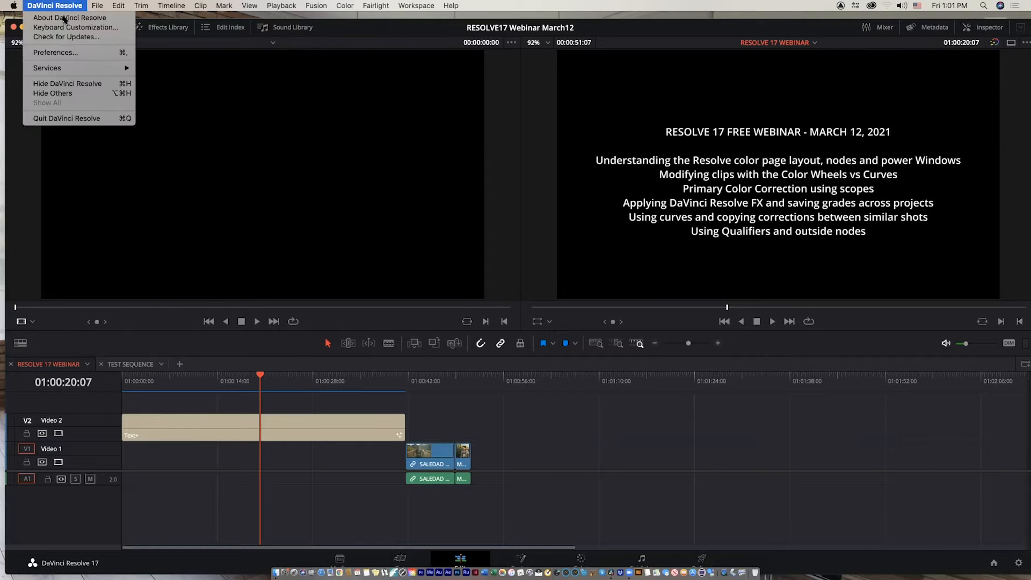
pyautogui.click(86, 119)
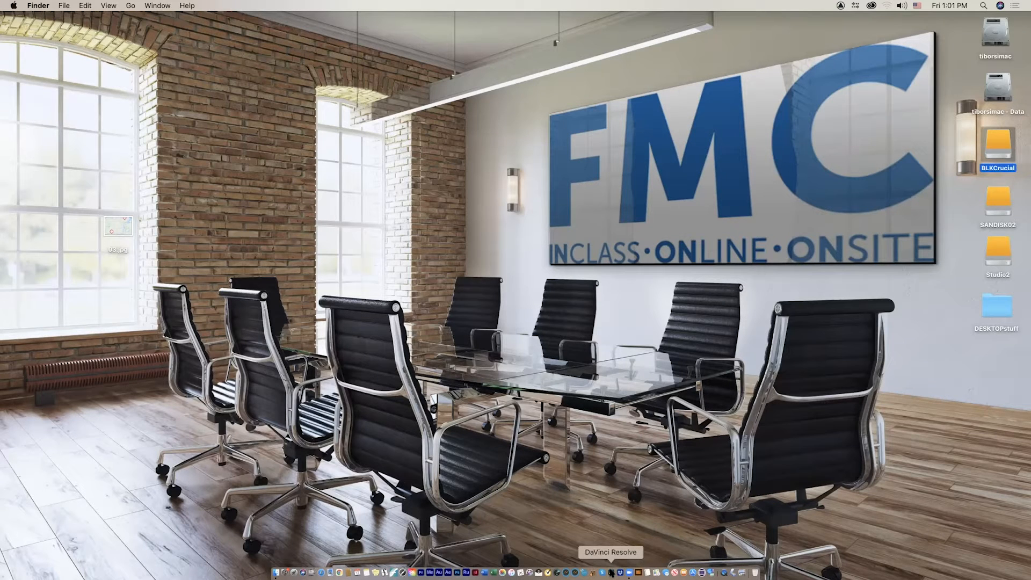
pyautogui.click(611, 573)
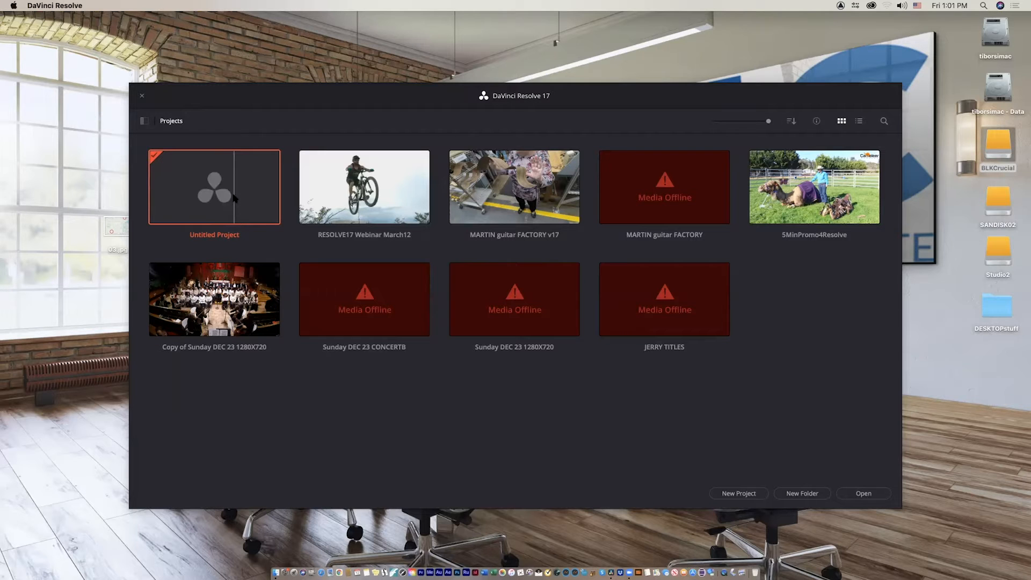
# Step: Examine the Untitled Project's master settings and the available timeline resolutions, and close the settings without changes
pyautogui.rightClick(224, 196)
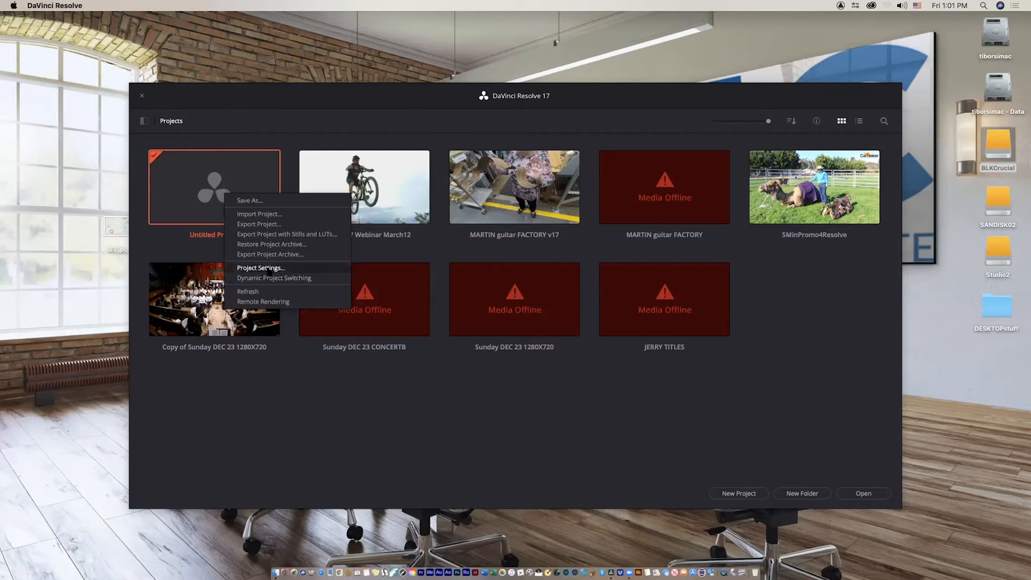
pyautogui.click(269, 269)
pyautogui.moveTo(557, 85); pyautogui.dragTo(612, 138)
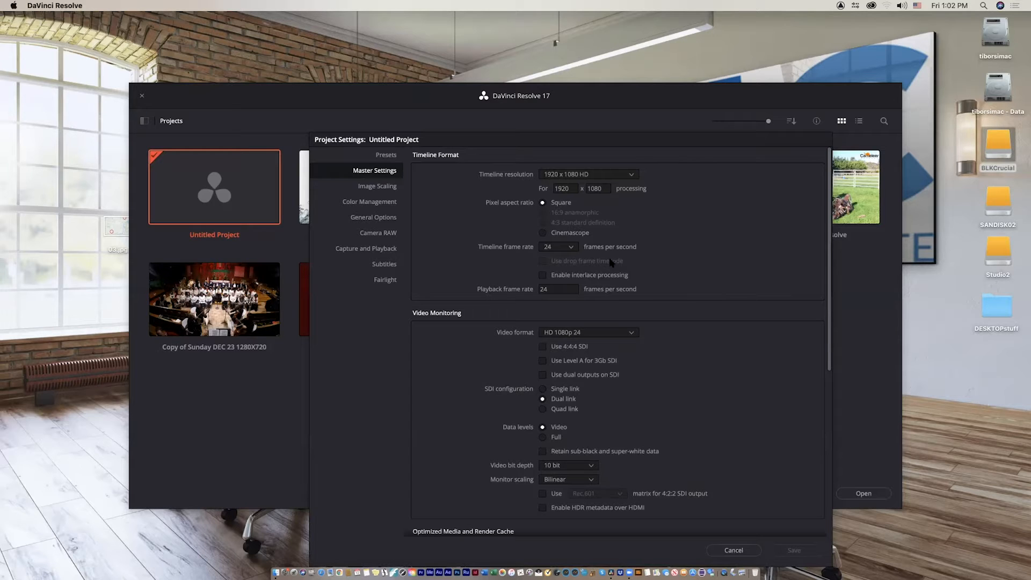
pyautogui.click(631, 174)
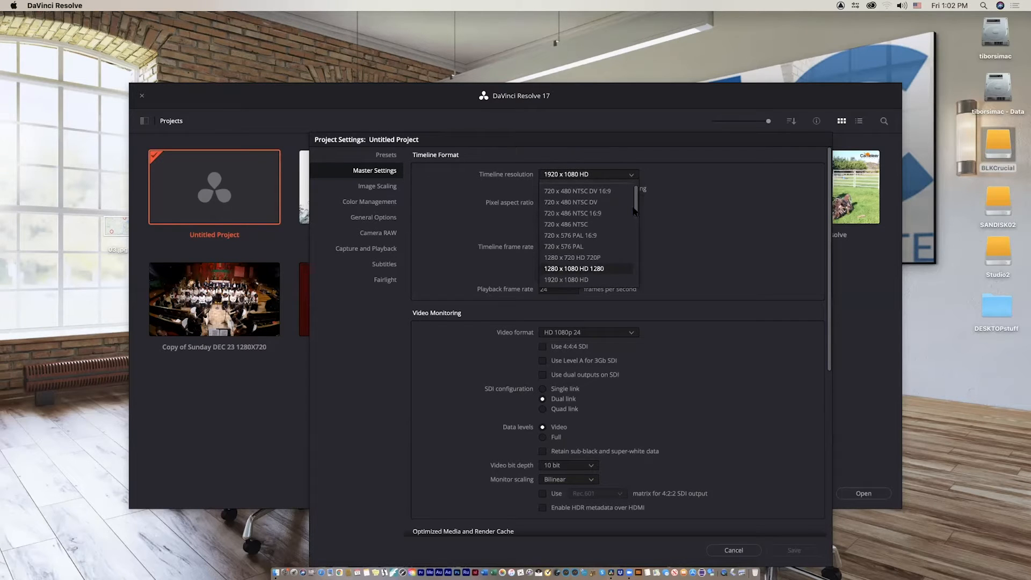
pyautogui.moveTo(636, 206); pyautogui.dragTo(637, 290)
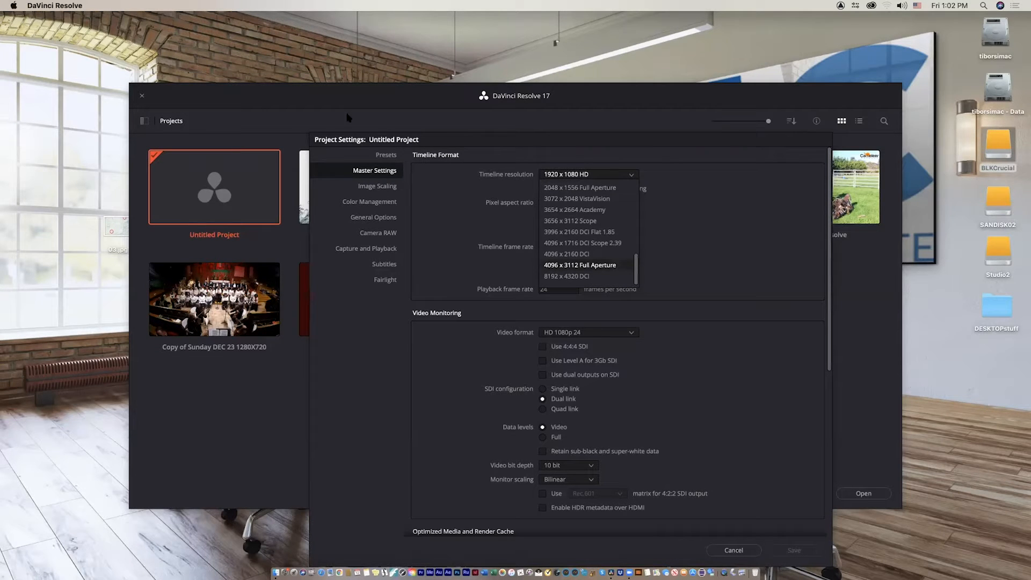
pyautogui.click(752, 280)
pyautogui.press('Escape')
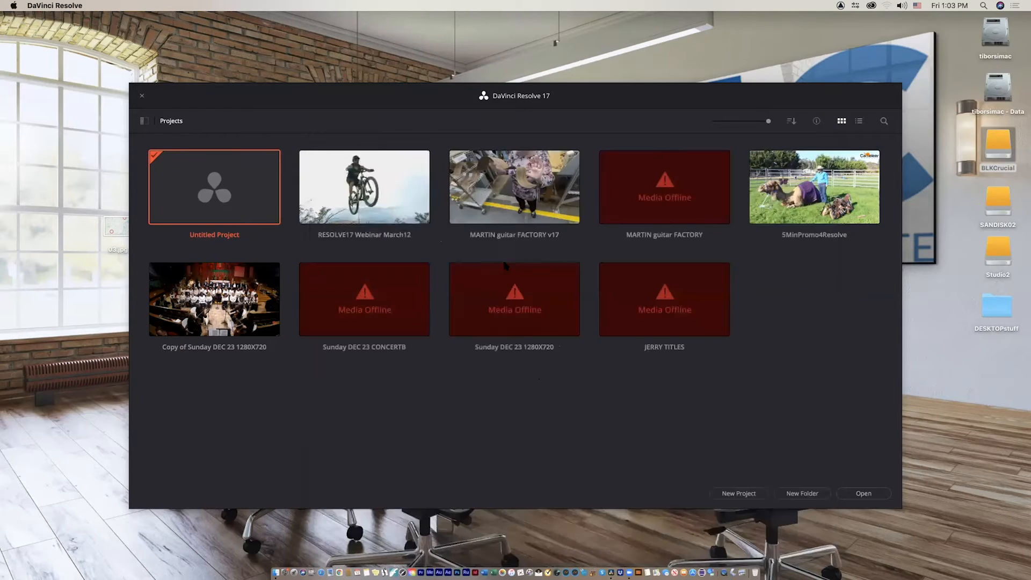
# Step: Open the Untitled Project and view each of its pages from Media through Deliver
pyautogui.doubleClick(247, 198)
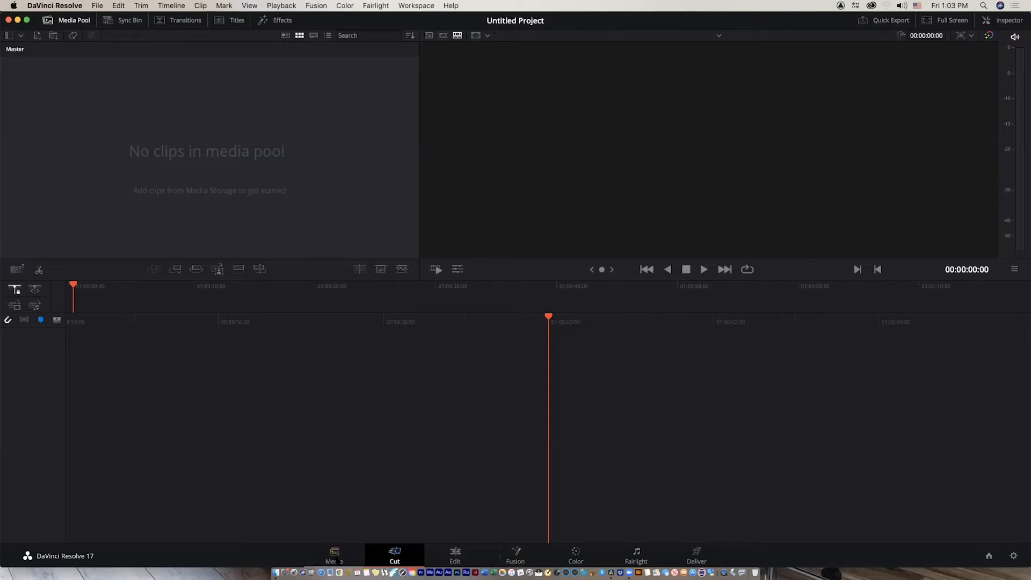
pyautogui.click(338, 561)
pyautogui.click(395, 558)
pyautogui.click(453, 558)
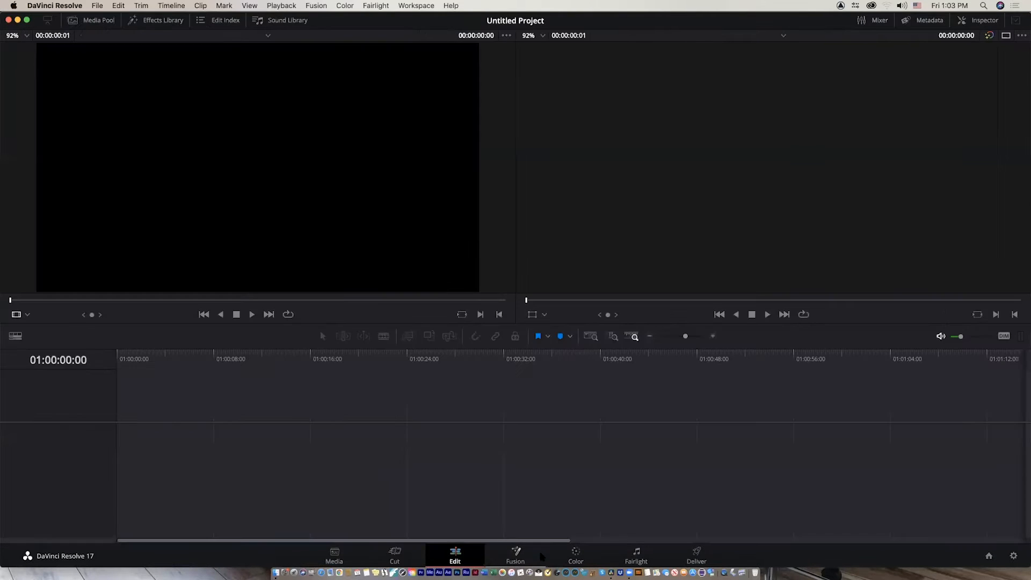
pyautogui.click(517, 558)
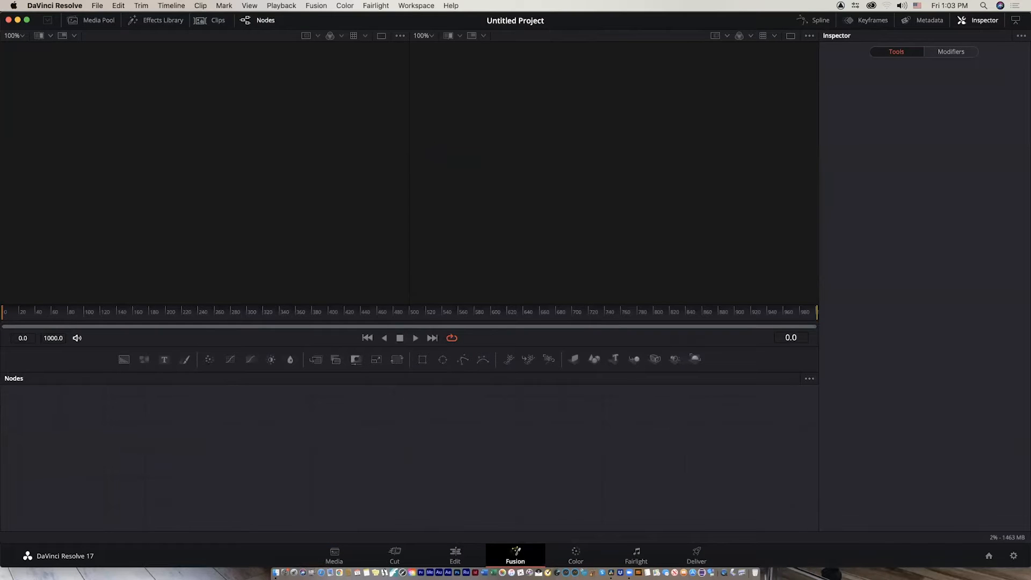
pyautogui.click(576, 558)
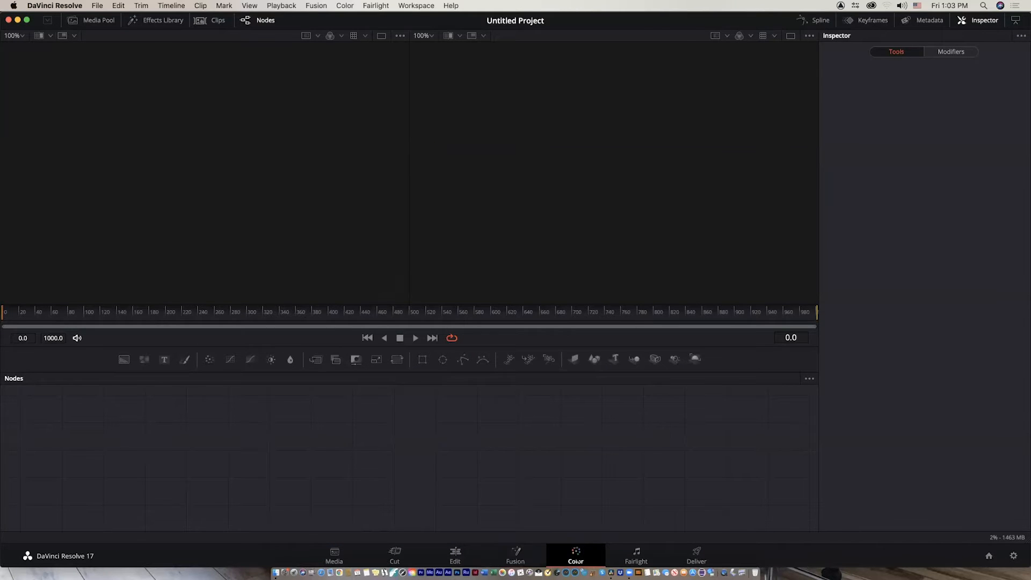
pyautogui.click(637, 560)
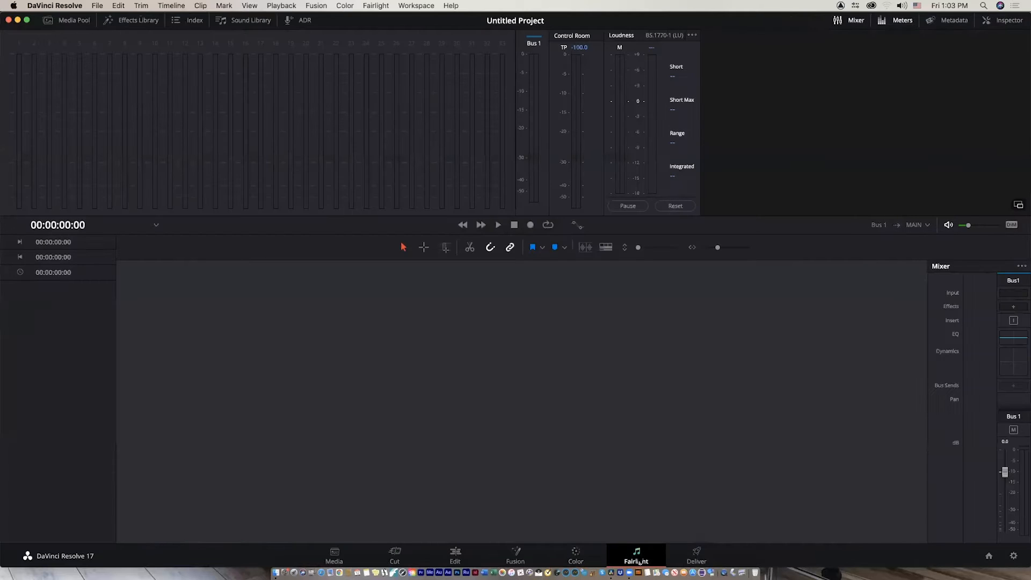
pyautogui.click(698, 558)
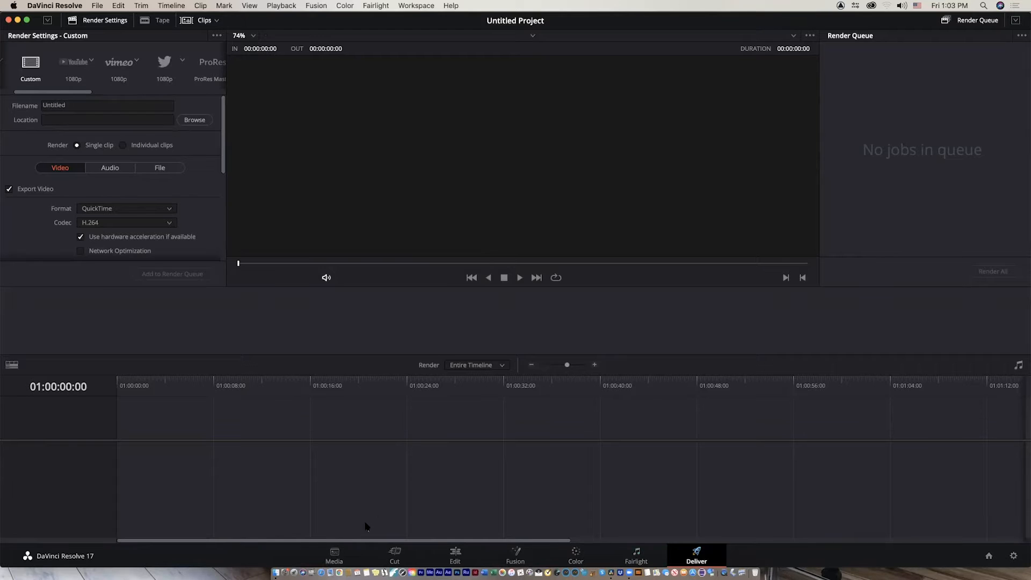
# Step: Go through the Media, Cut, Edit, Fusion, Color, Fairlight and Deliver pages once more to compare their layouts
pyautogui.click(342, 562)
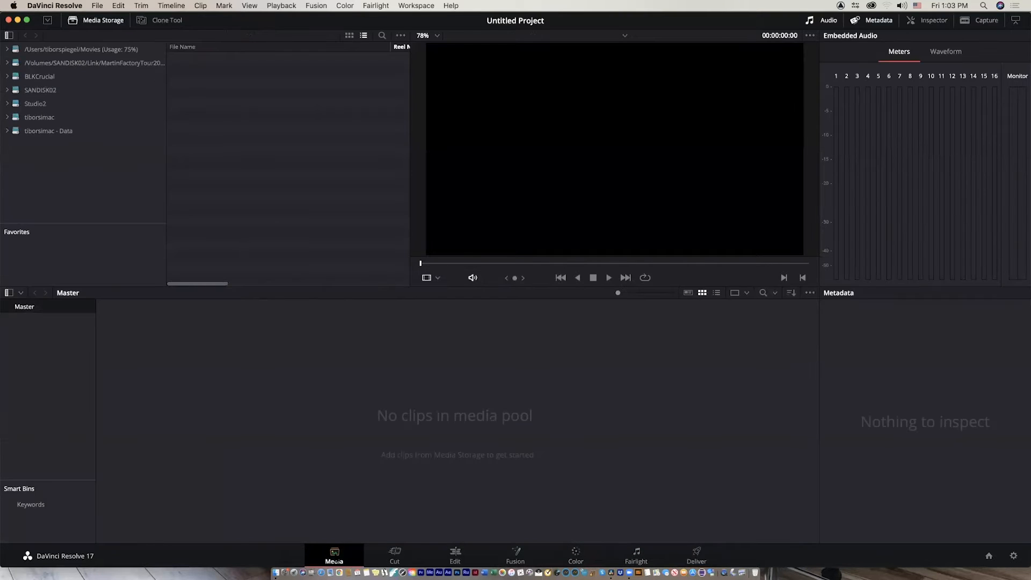
pyautogui.click(397, 556)
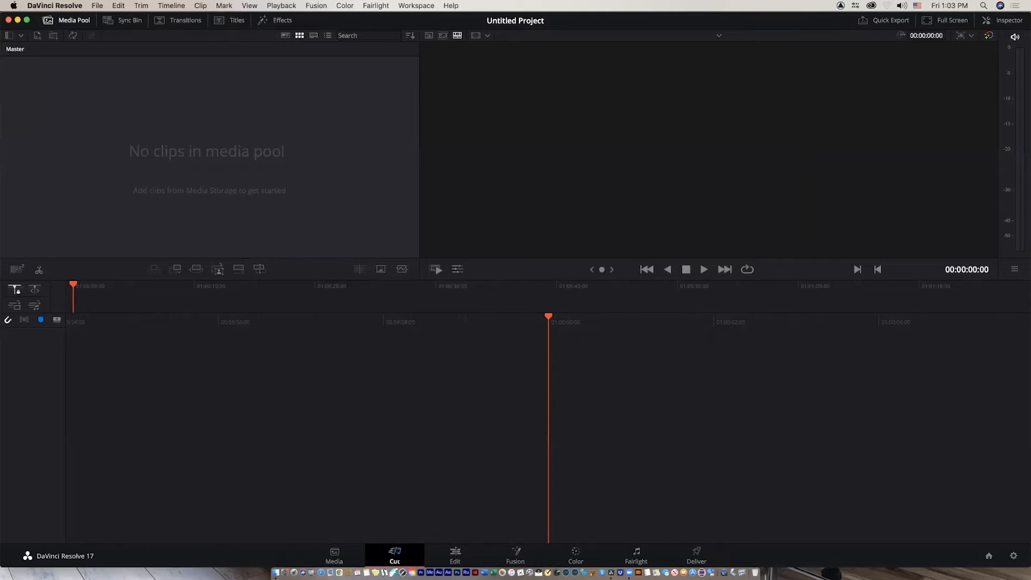
pyautogui.click(455, 558)
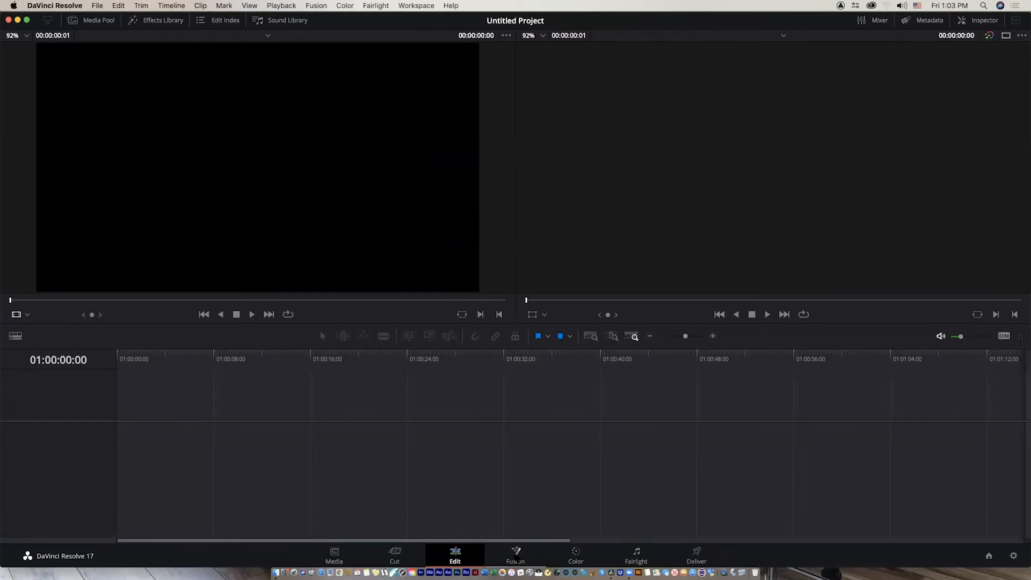
pyautogui.click(515, 559)
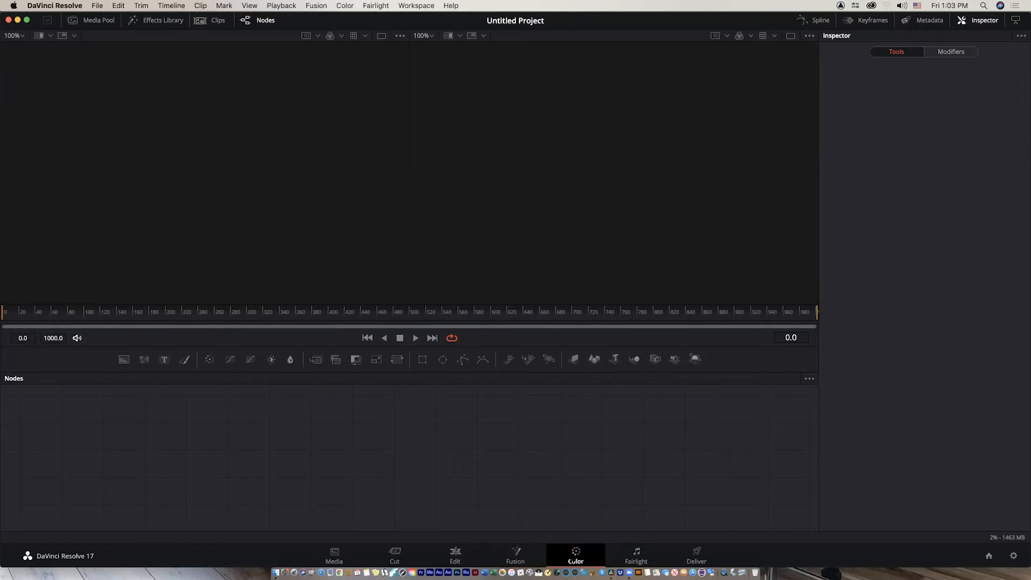
pyautogui.click(574, 556)
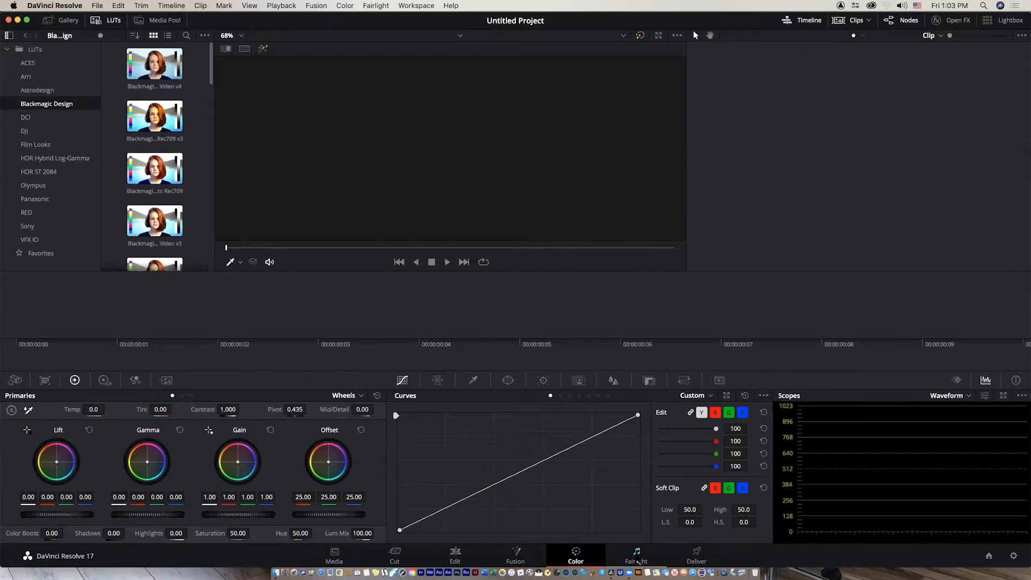
pyautogui.click(638, 561)
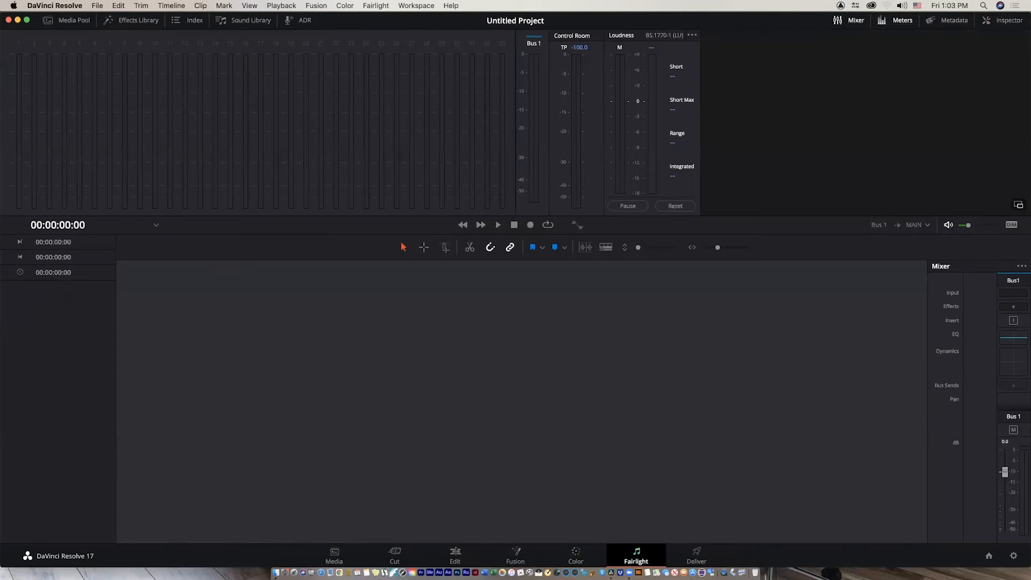
pyautogui.click(698, 555)
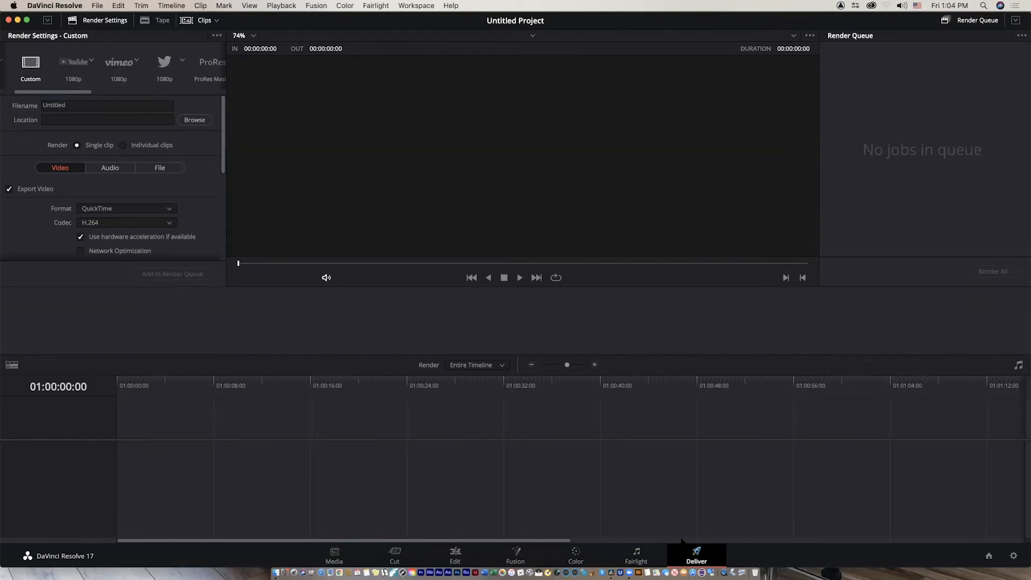
# Step: On the Media page, browse the BLKCrucial drive to the INTERVIEW folder of Lesson 01 in R17 Beginners Guide lessons
pyautogui.click(334, 555)
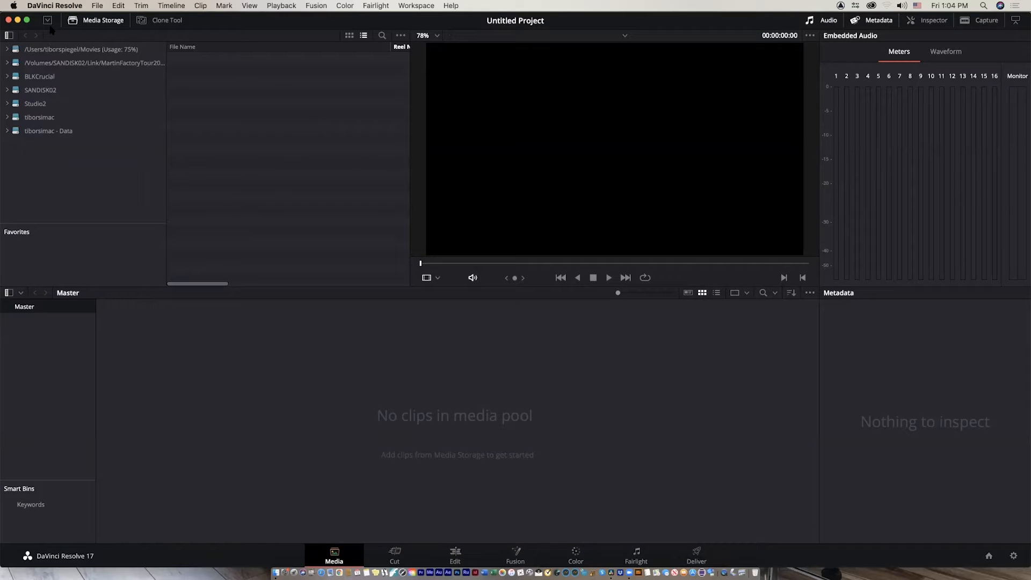
pyautogui.click(7, 90)
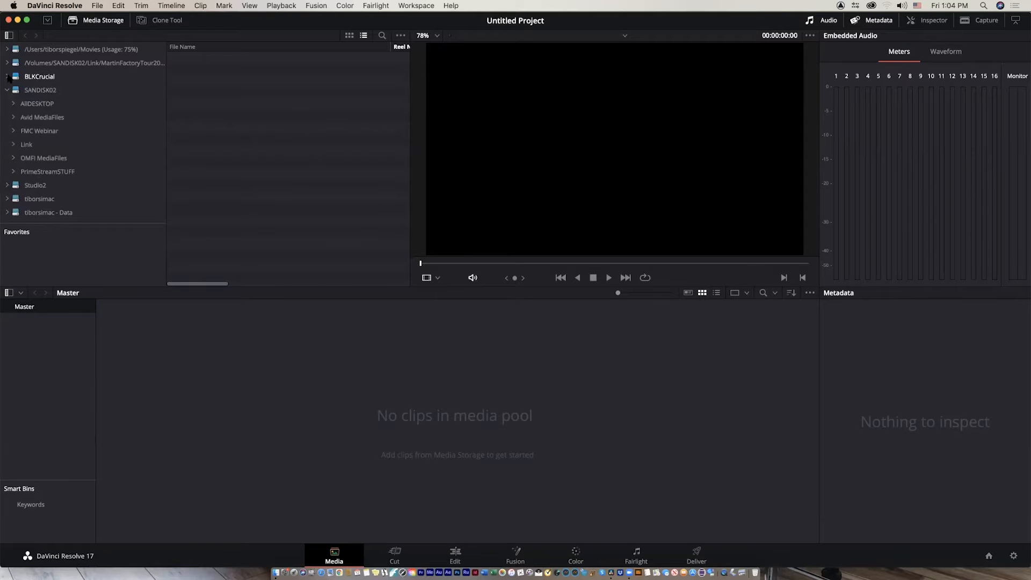
pyautogui.click(7, 76)
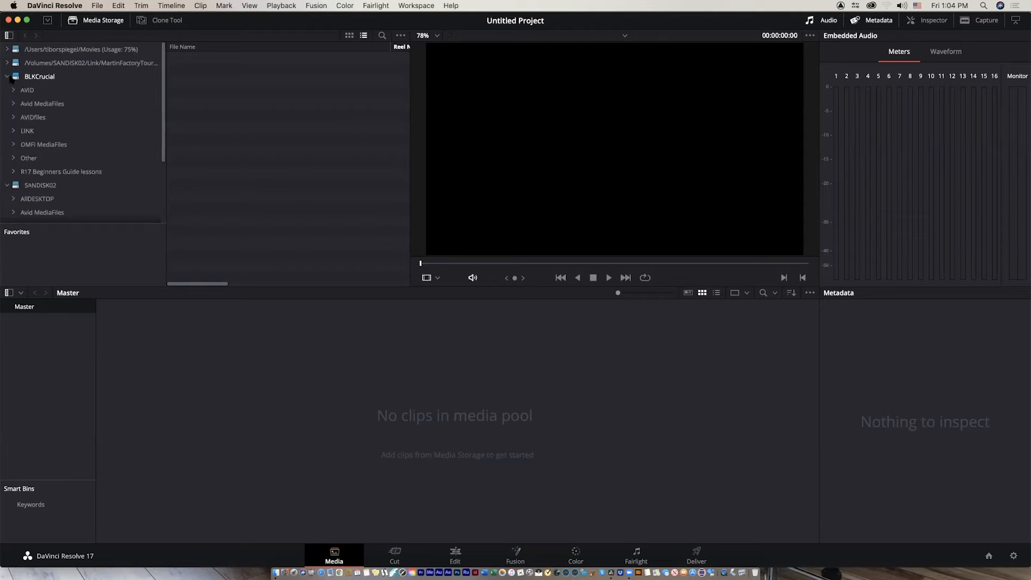
pyautogui.click(13, 172)
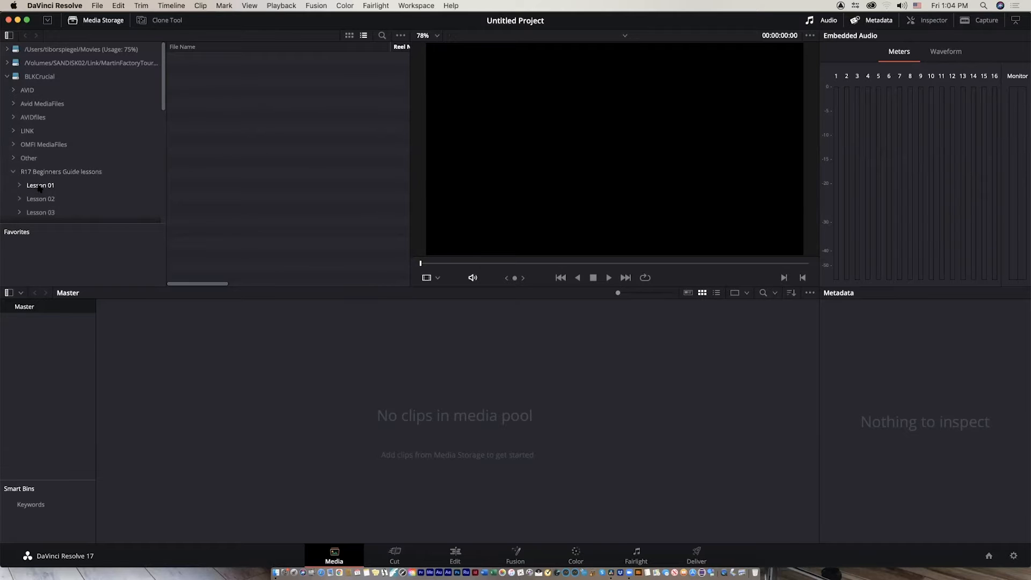
pyautogui.click(39, 186)
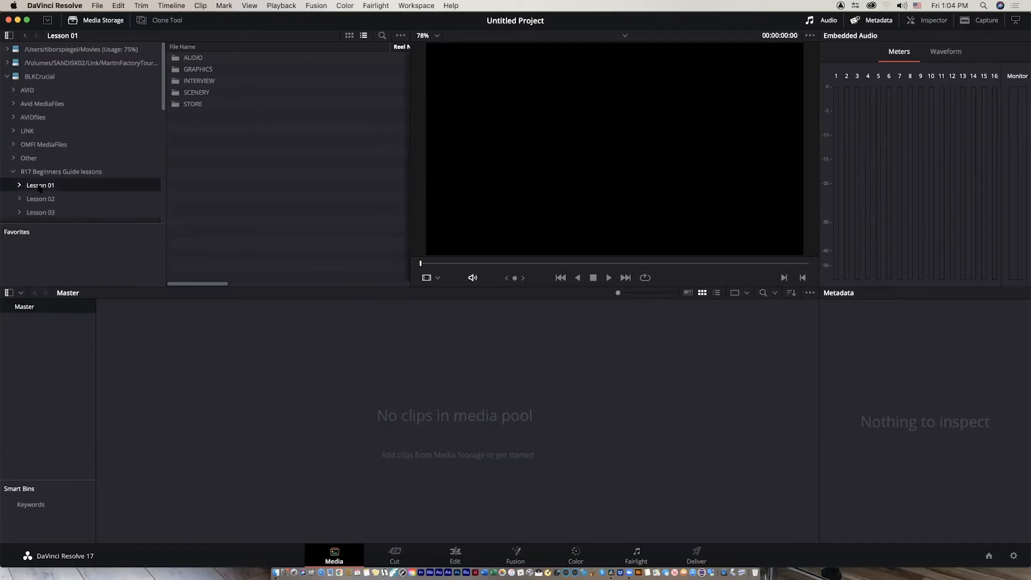
pyautogui.click(176, 69)
pyautogui.doubleClick(177, 81)
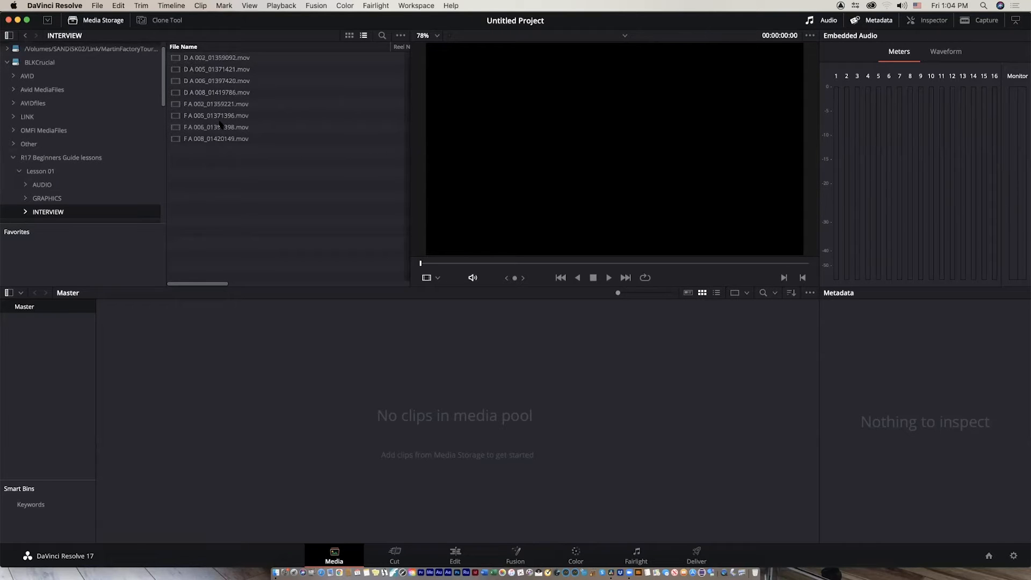
# Step: Show the INTERVIEW folder's clips as thumbnails and enlarge the thumbnails until the full file names are readable
pyautogui.click(348, 36)
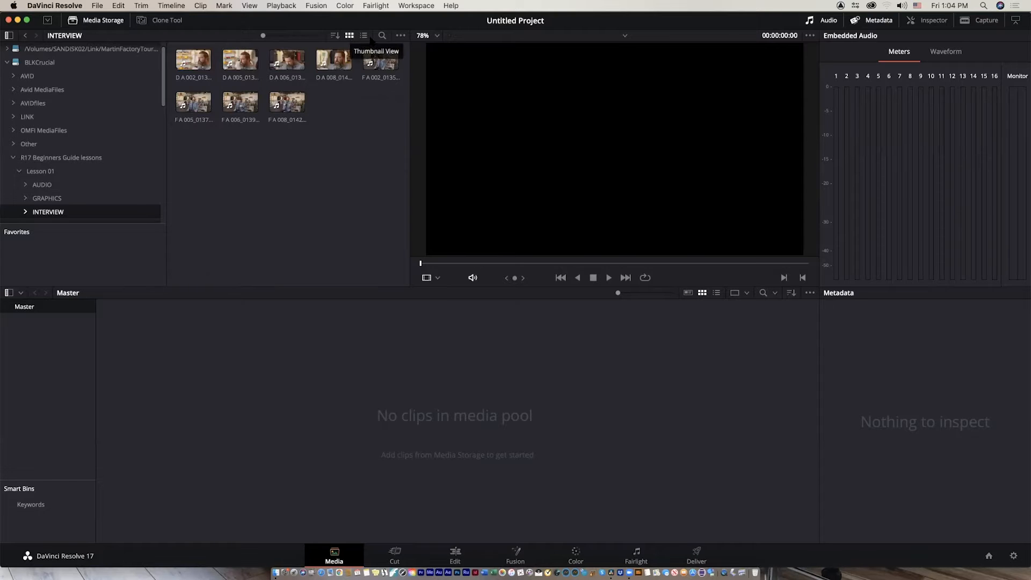
pyautogui.click(363, 35)
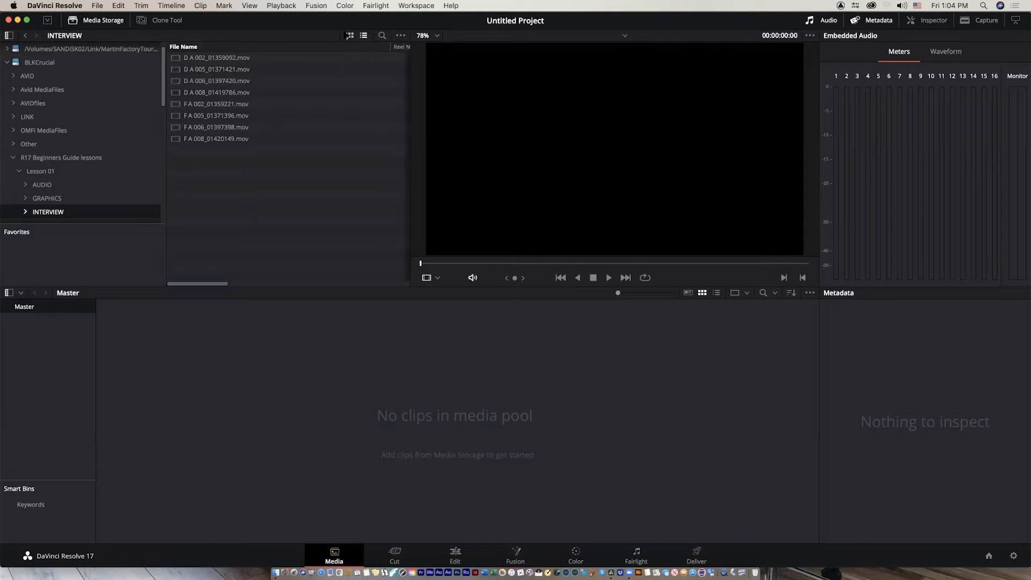
pyautogui.click(349, 35)
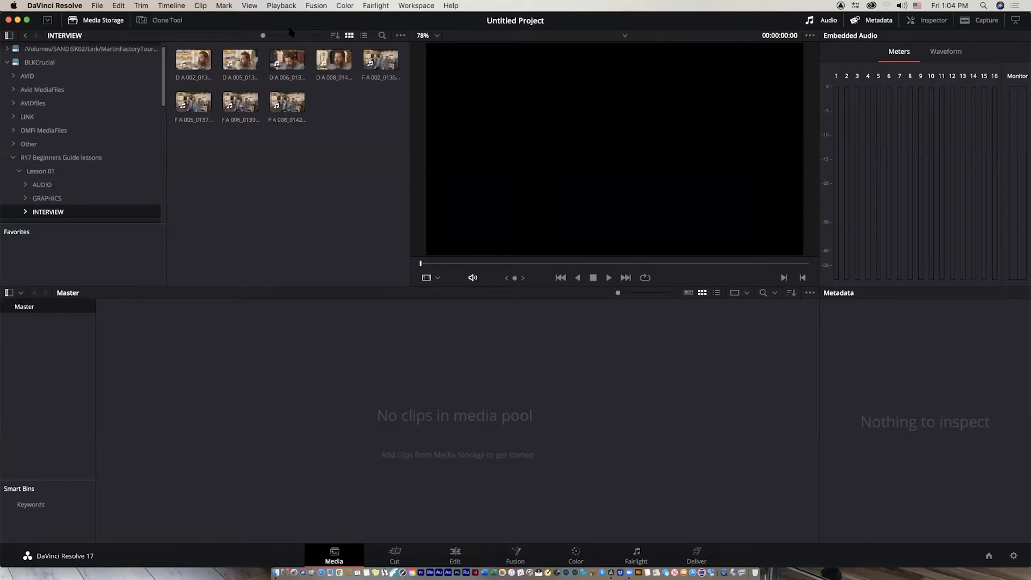
pyautogui.moveTo(261, 38)
pyautogui.moveTo(262, 39); pyautogui.dragTo(302, 41)
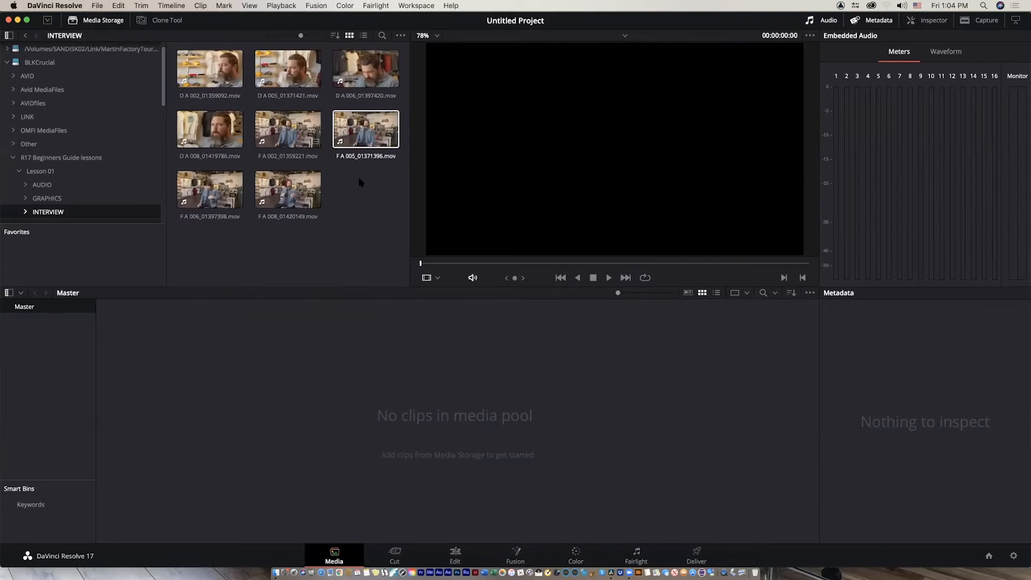
# Step: Add all clips from the INTERVIEW folder to the media pool's Master bin without changing the project frame rate
pyautogui.moveTo(391, 262); pyautogui.dragTo(175, 23)
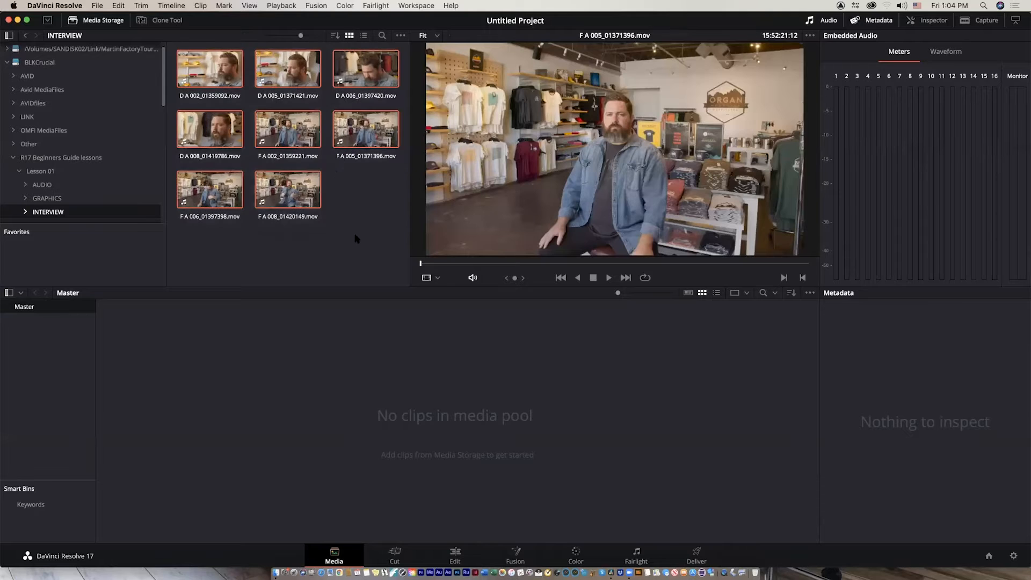
pyautogui.click(342, 250)
pyautogui.press('super+a')
pyautogui.moveTo(317, 190); pyautogui.dragTo(454, 430)
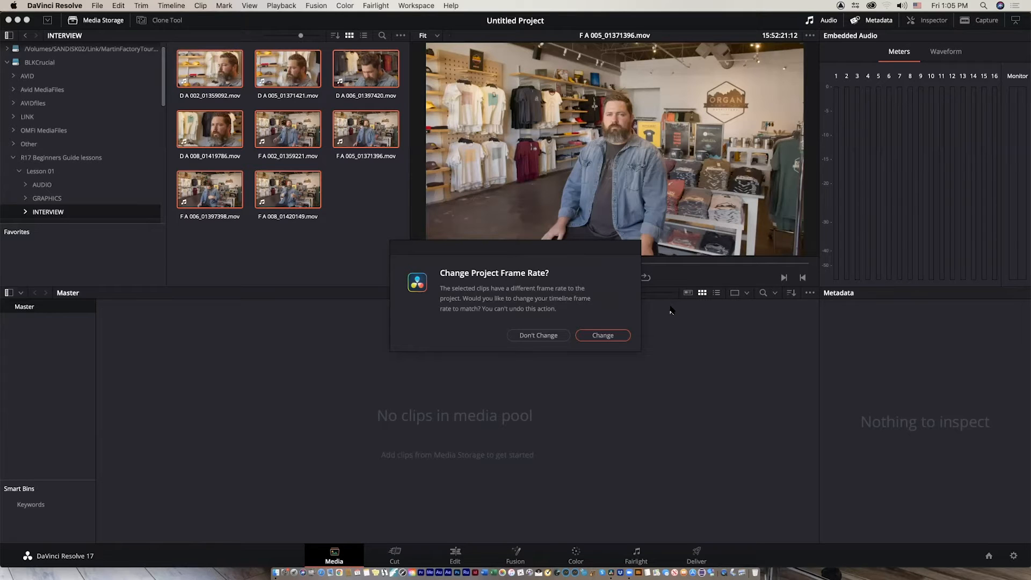
pyautogui.click(550, 338)
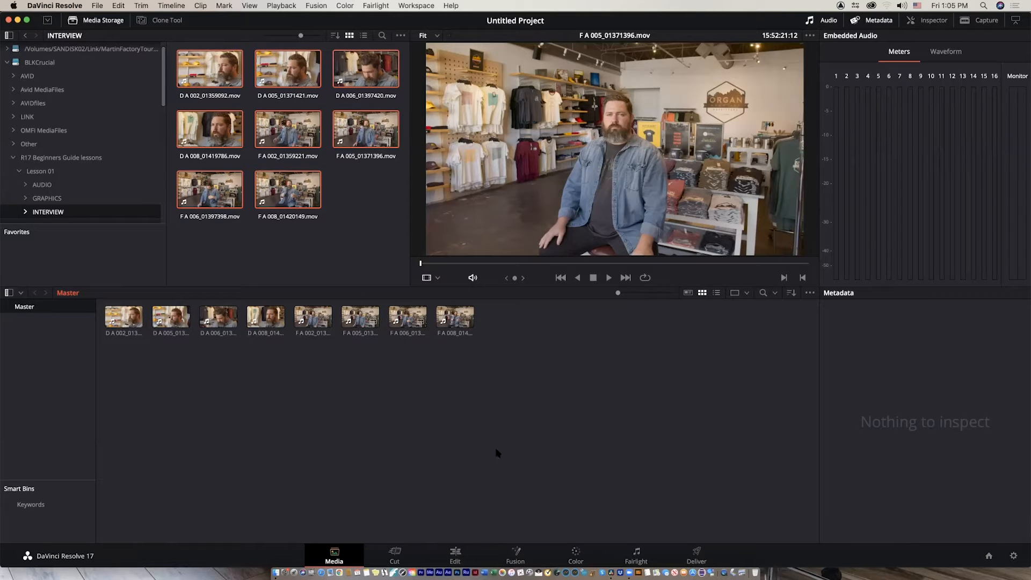
# Step: On the Cut page, create a timeline from the clip F A 002_01359221.mov
pyautogui.click(394, 560)
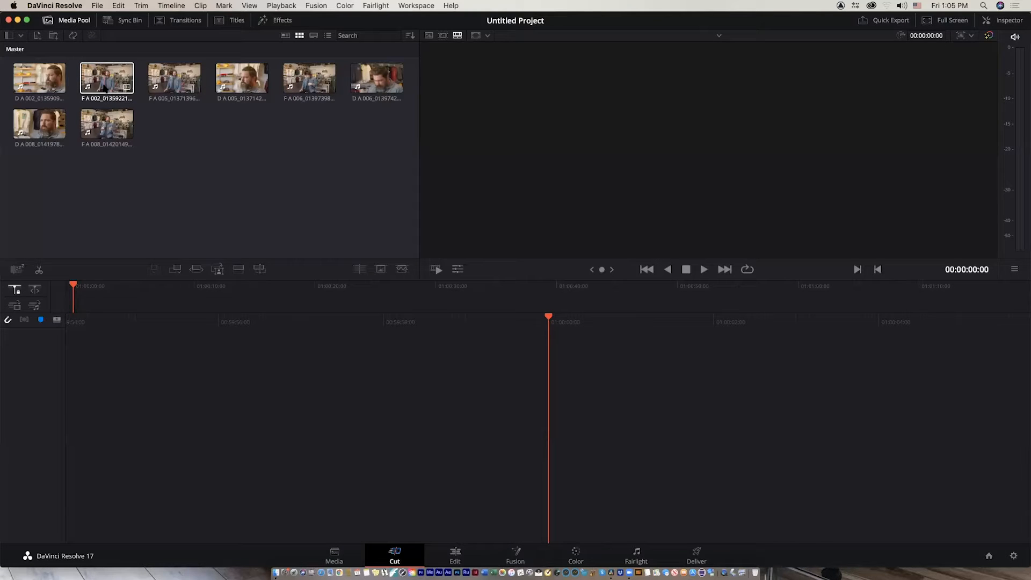
pyautogui.moveTo(108, 78); pyautogui.dragTo(238, 271)
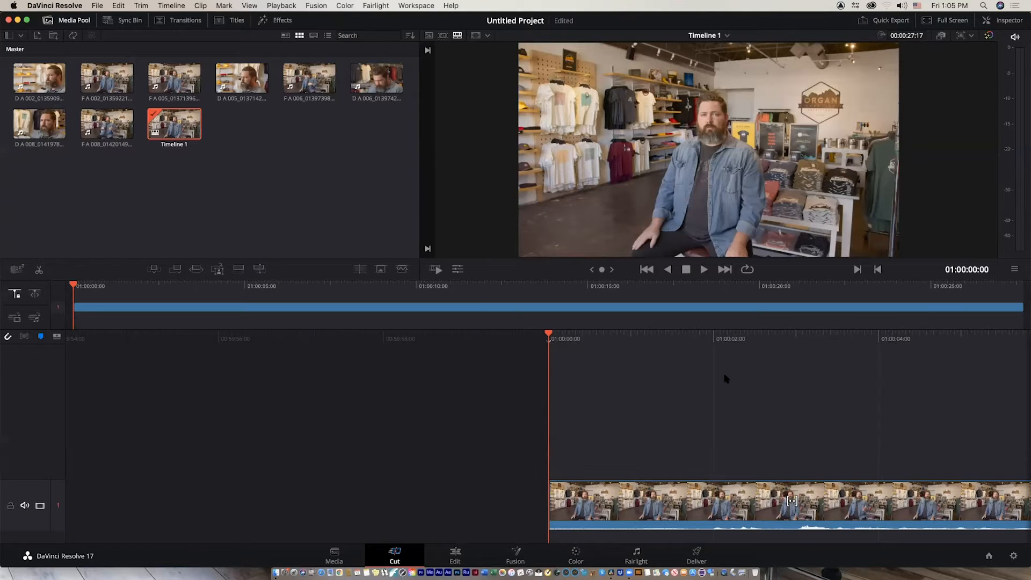
# Step: Switch to the Edit page with the media pool shown and undo the creation of the timeline
pyautogui.click(454, 556)
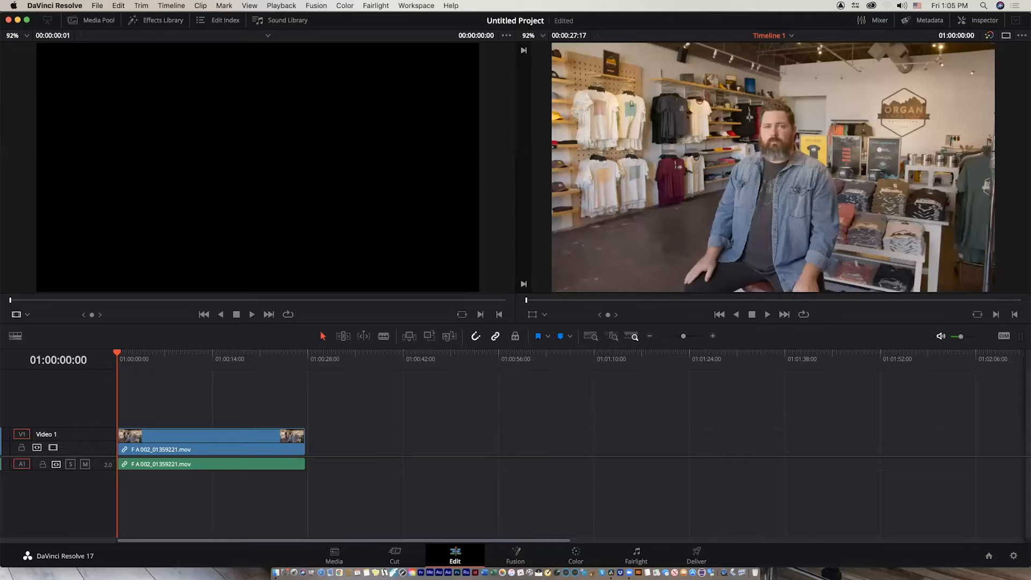
pyautogui.click(97, 22)
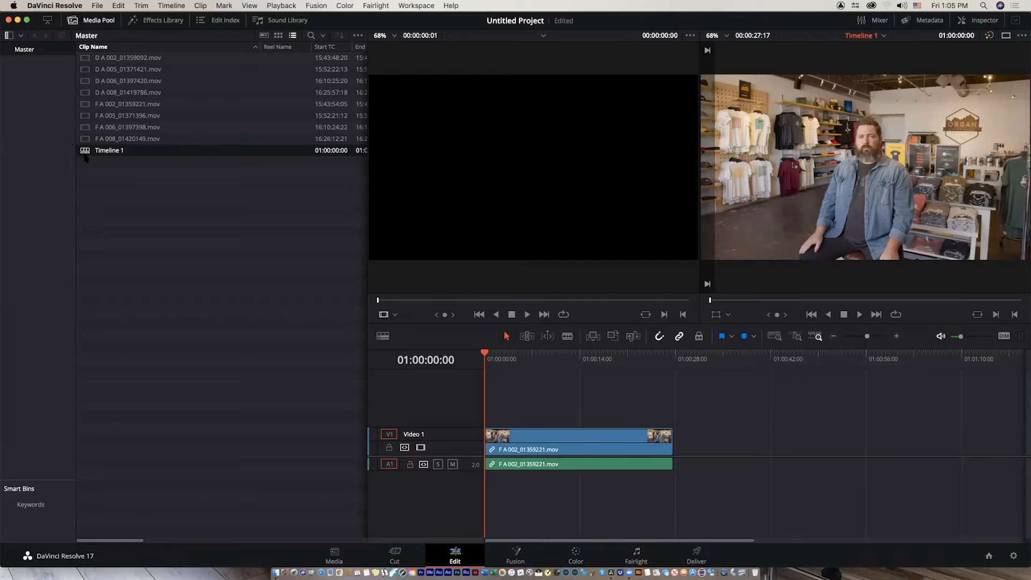
pyautogui.press('super+z')
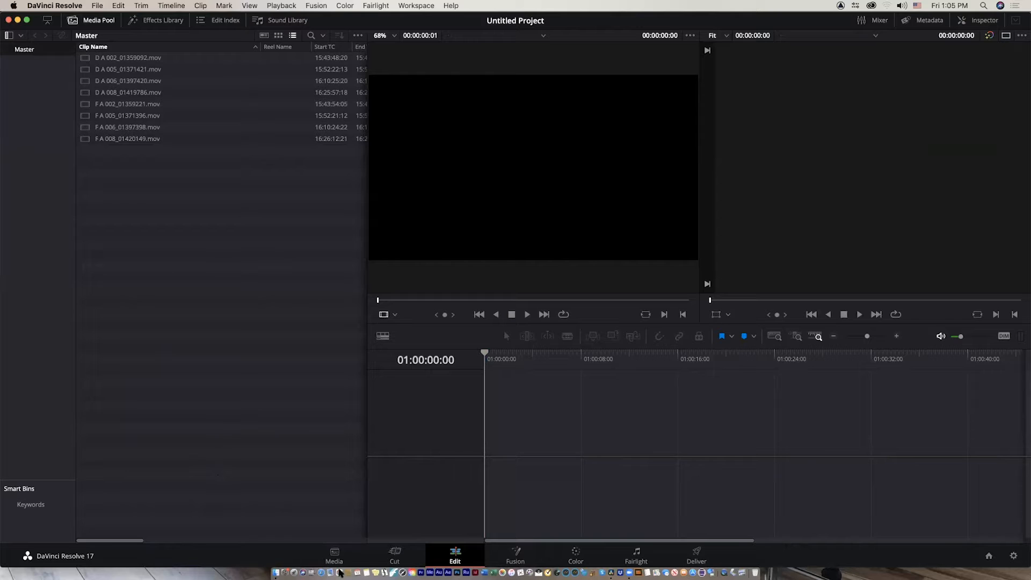
# Step: Load D A 002_01359092.mov into the source viewer, narrow the media pool to enlarge the viewers, and preview part of the clip
pyautogui.doubleClick(86, 59)
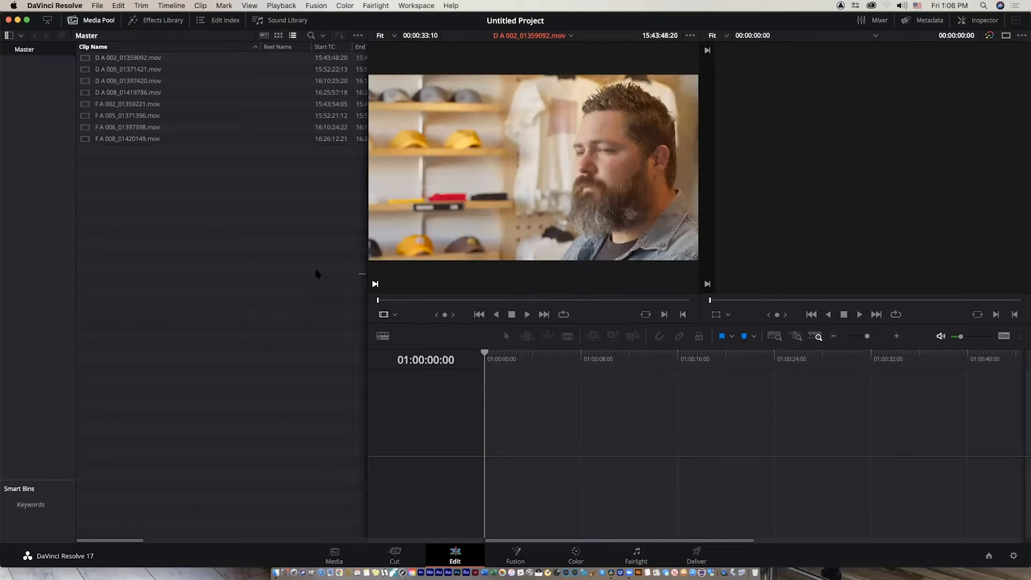
pyautogui.moveTo(368, 276); pyautogui.dragTo(66, 272)
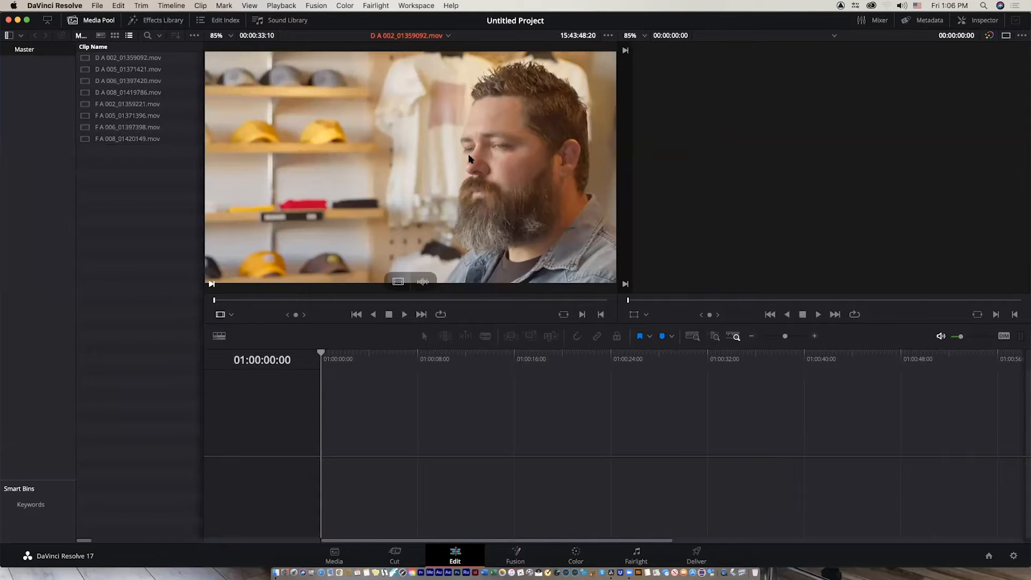
pyautogui.moveTo(245, 300); pyautogui.dragTo(167, 315)
pyautogui.press('space')
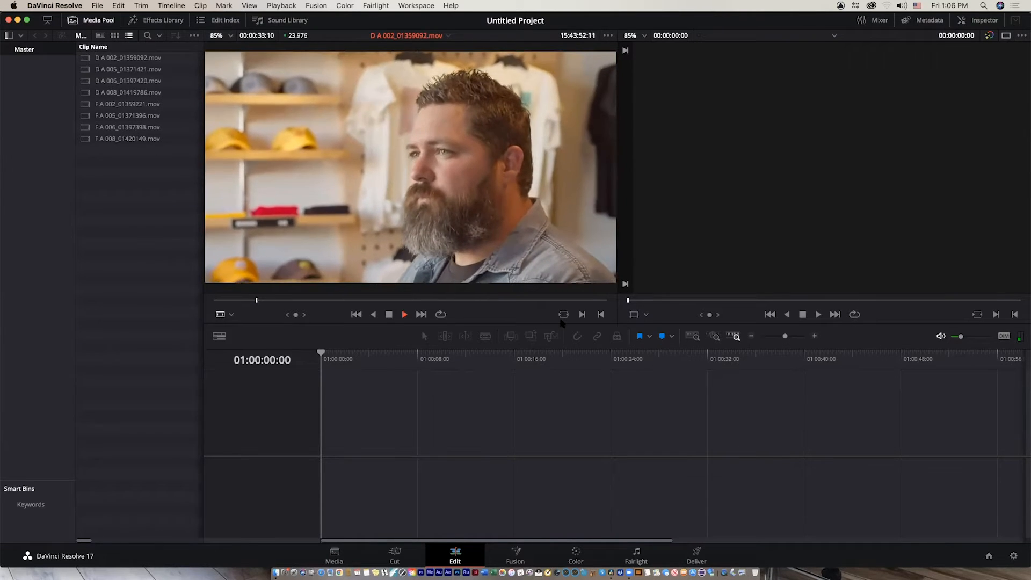
pyautogui.press('space')
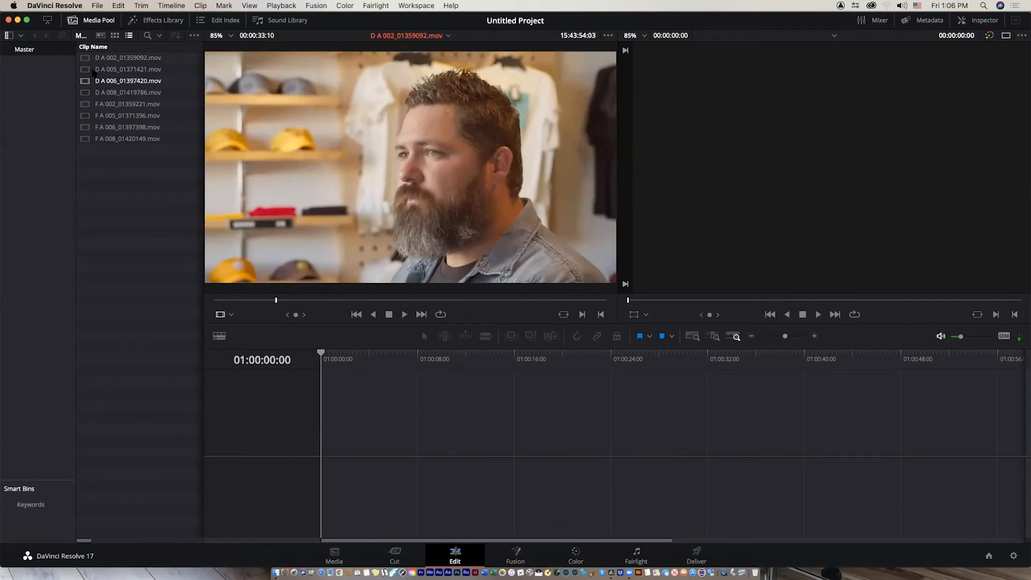
# Step: Create a new timeline named "WEBINAR FRIDAY MArch12" from all the interview clips in the Master bin, using the project settings
pyautogui.click(127, 69)
pyautogui.moveTo(125, 177); pyautogui.dragTo(73, 56)
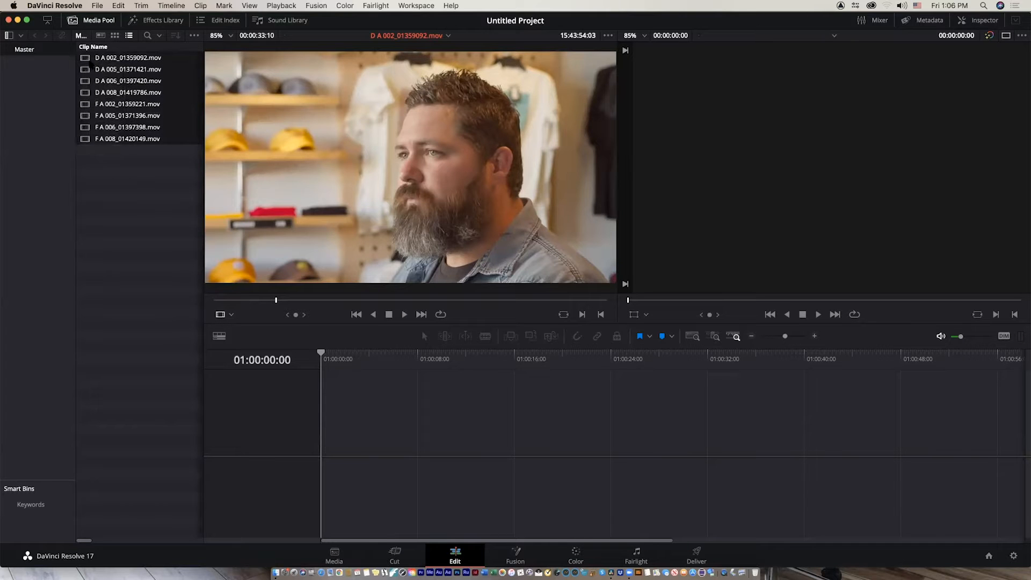
pyautogui.moveTo(334, 305); pyautogui.dragTo(84, 61)
pyautogui.click(165, 226)
pyautogui.moveTo(164, 226); pyautogui.dragTo(76, 51)
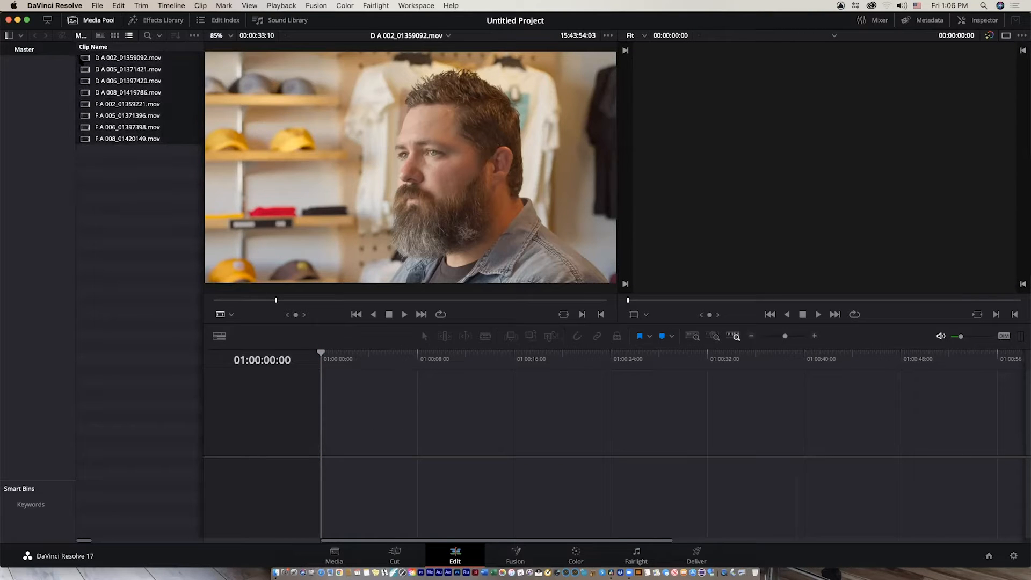
pyautogui.rightClick(80, 61)
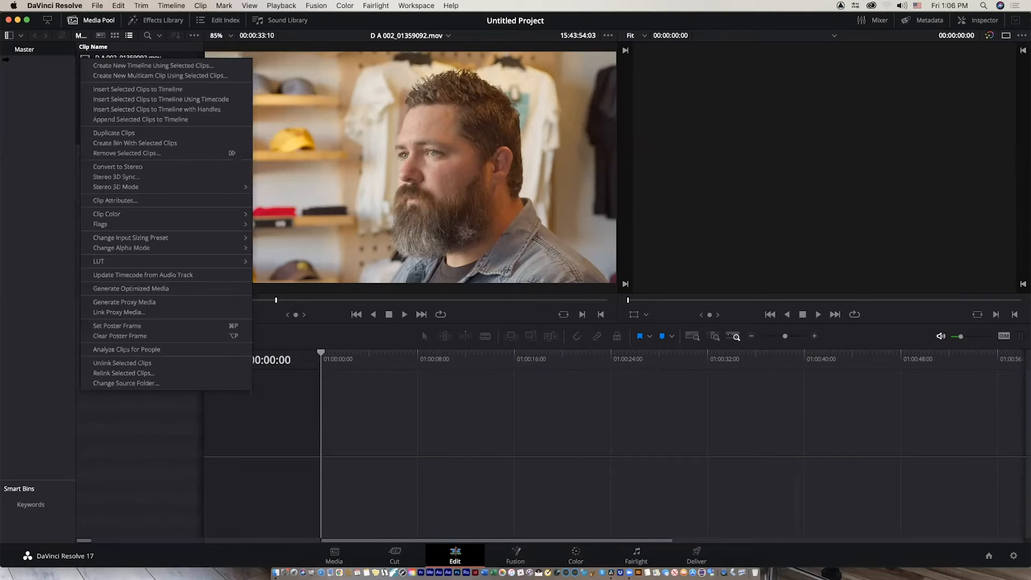
pyautogui.click(131, 66)
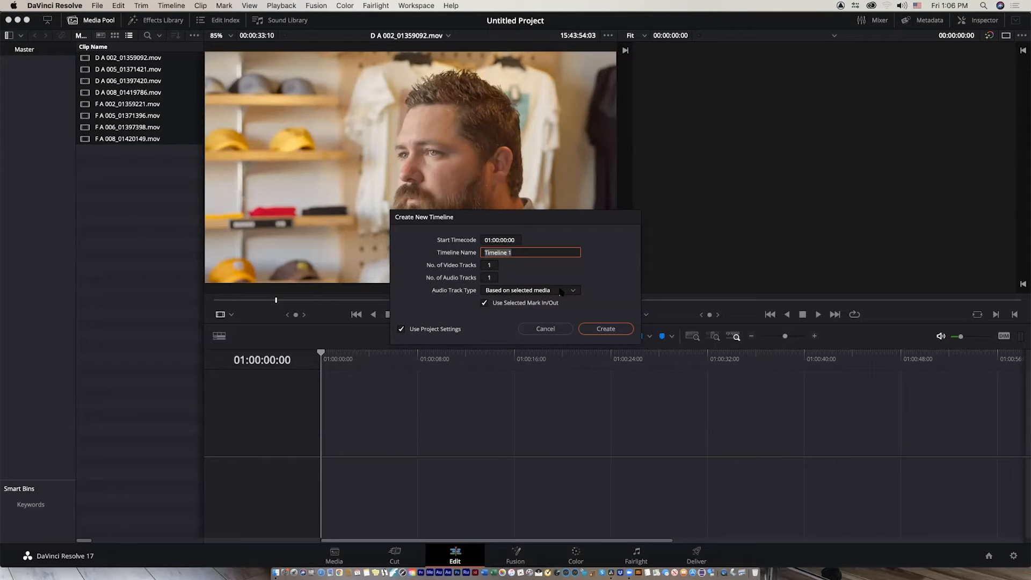
pyautogui.write('WEBINAR FRIDAY MARch12')
pyautogui.press('Return')
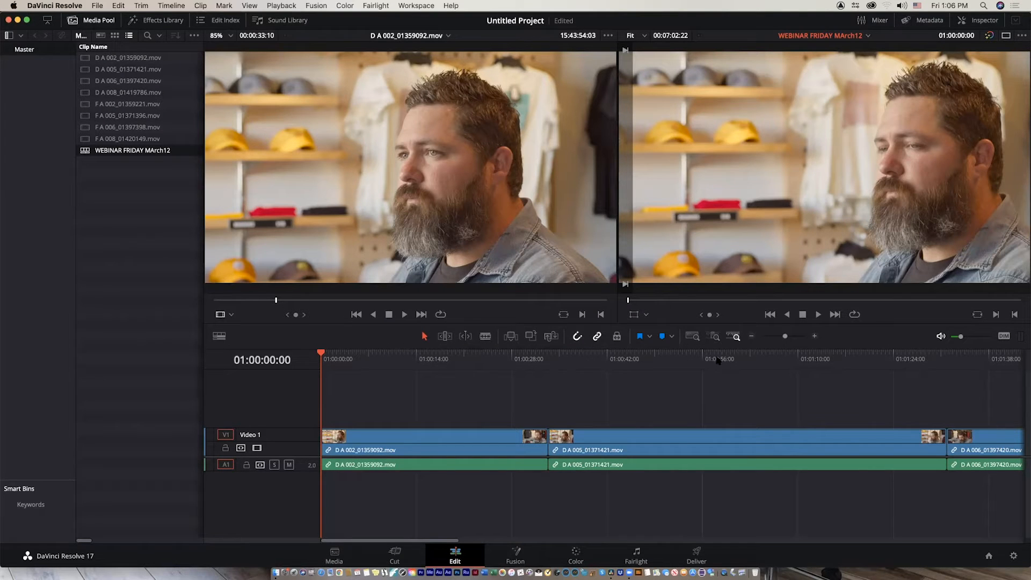
# Step: Skim through the new timeline, scale it so all its clips fit in the window, and return the playhead to the start
pyautogui.moveTo(661, 300); pyautogui.dragTo(693, 303)
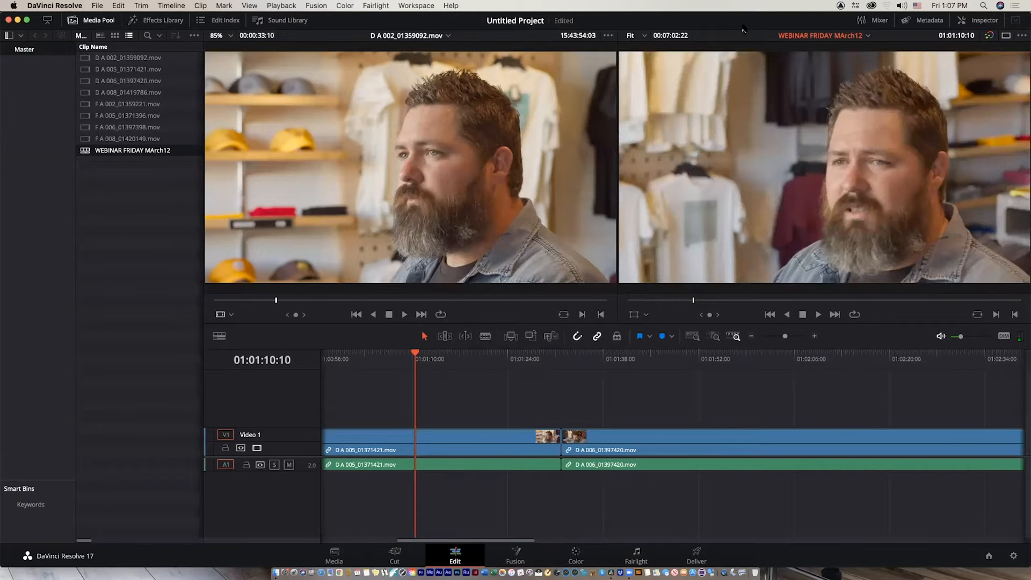
pyautogui.press('Home')
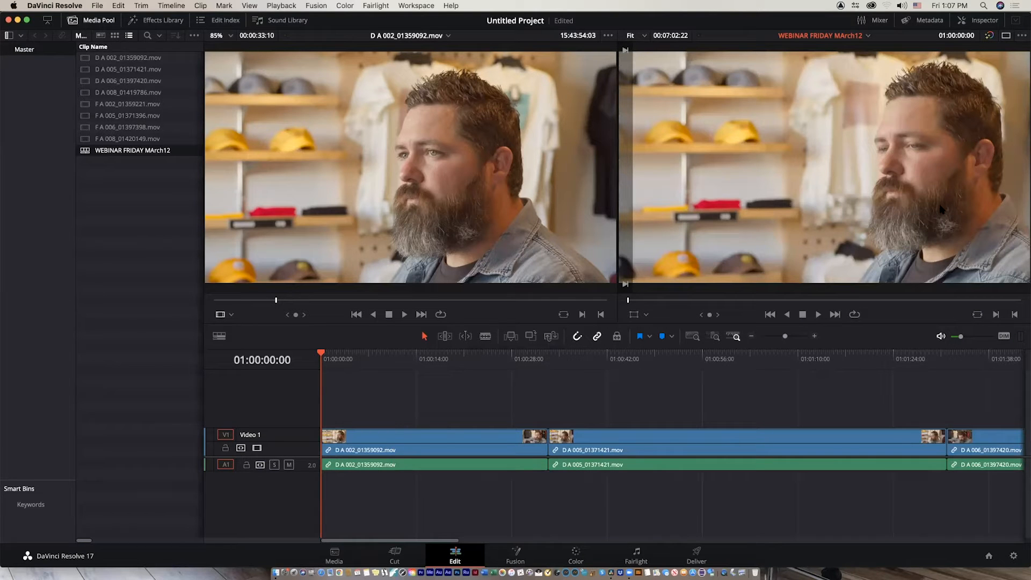
pyautogui.press('super+minus')
pyautogui.press('super+minus')
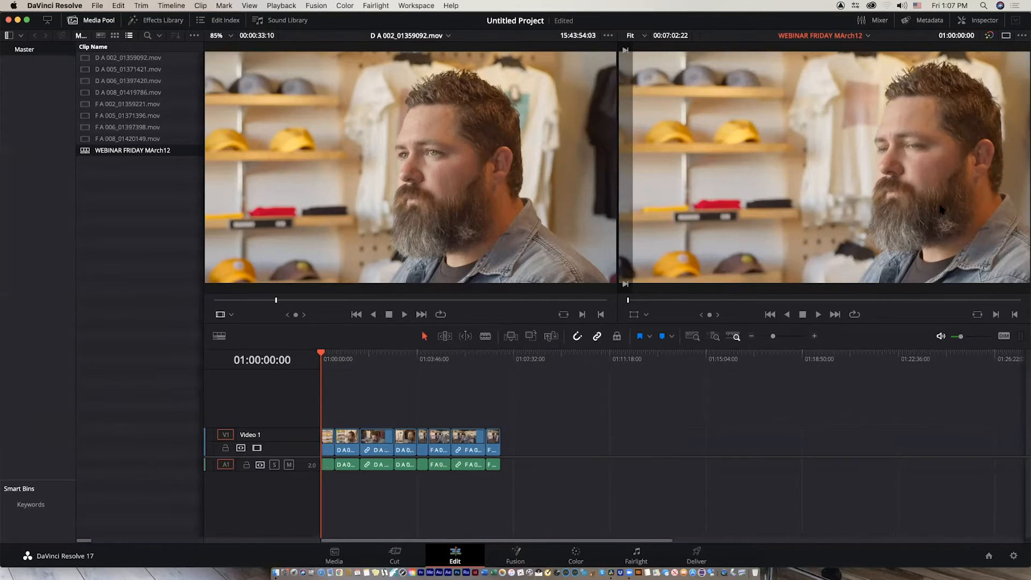
pyautogui.press('super+equal')
pyautogui.press('super+equal')
pyautogui.press('super+minus')
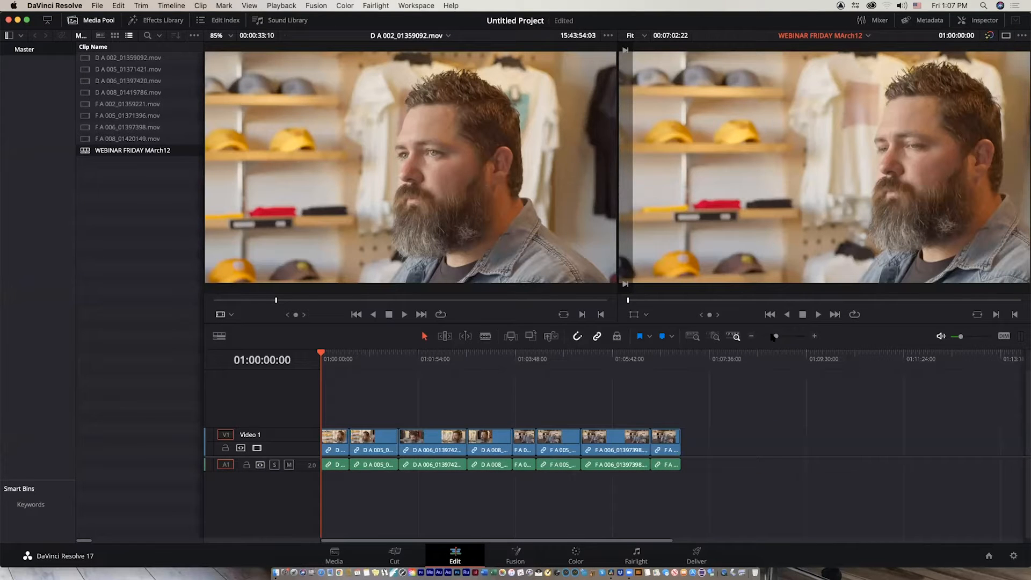
pyautogui.moveTo(776, 338)
pyautogui.mouseDown()
pyautogui.moveTo(788, 344)
pyautogui.moveTo(770, 346)
pyautogui.moveTo(788, 342)
pyautogui.mouseUp()
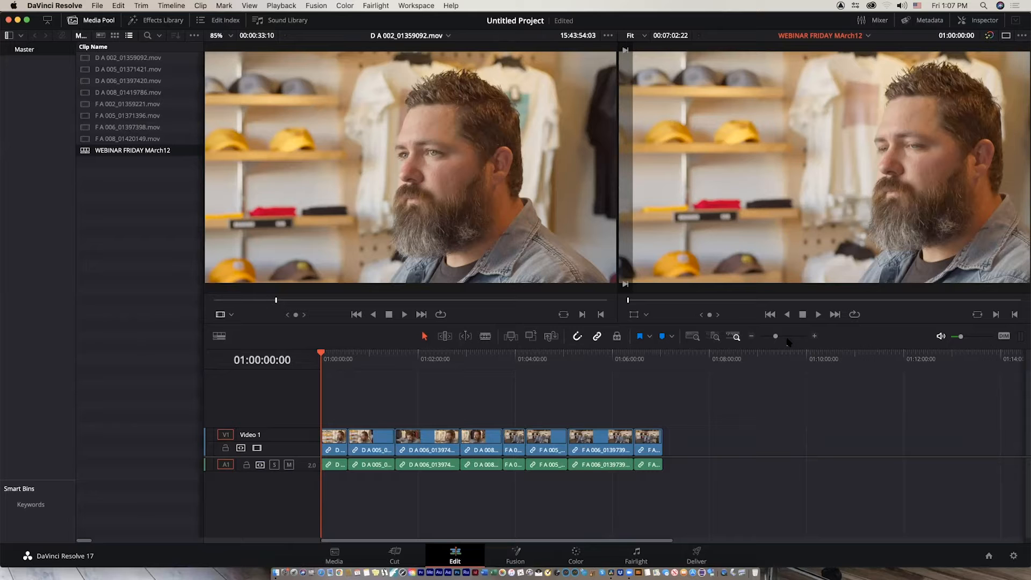
pyautogui.moveTo(370, 355); pyautogui.dragTo(319, 395)
# Step: Open the Color page and hide its LUT browser
pyautogui.click(580, 561)
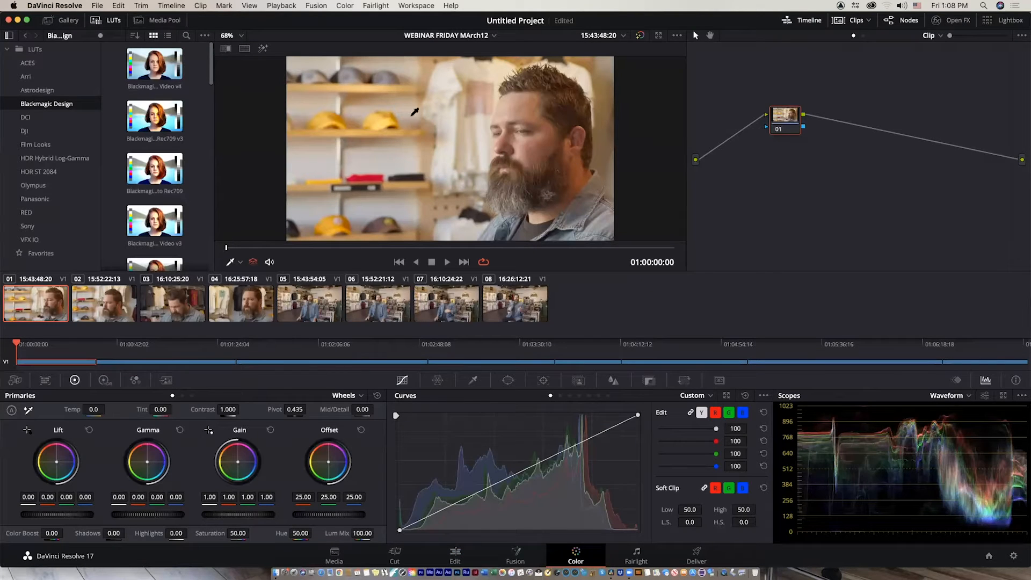
pyautogui.click(109, 22)
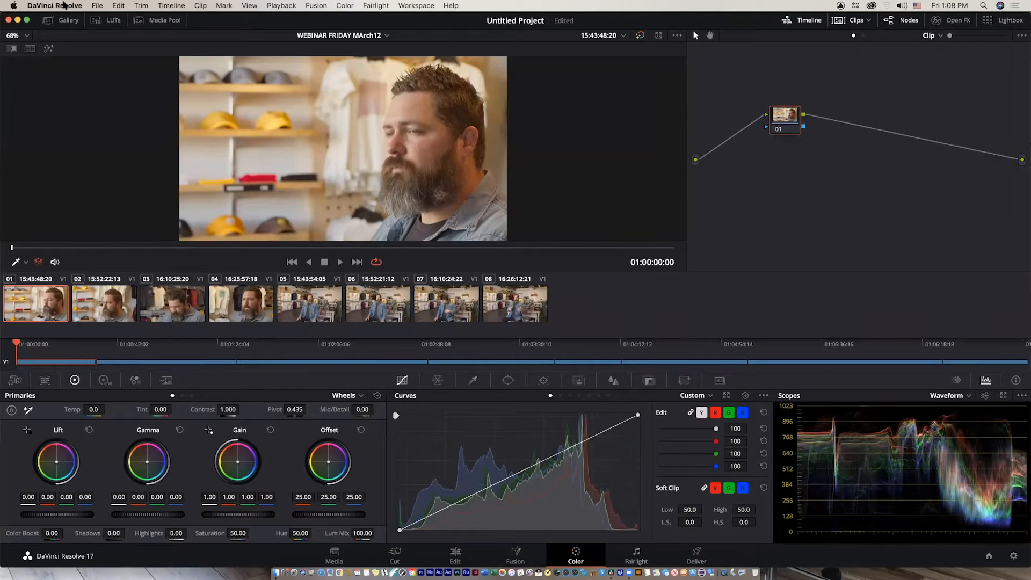
# Step: Scale the Mac's display to Larger Text in System Preferences and reset DaVinci Resolve's interface layout at that resolution
pyautogui.click(14, 6)
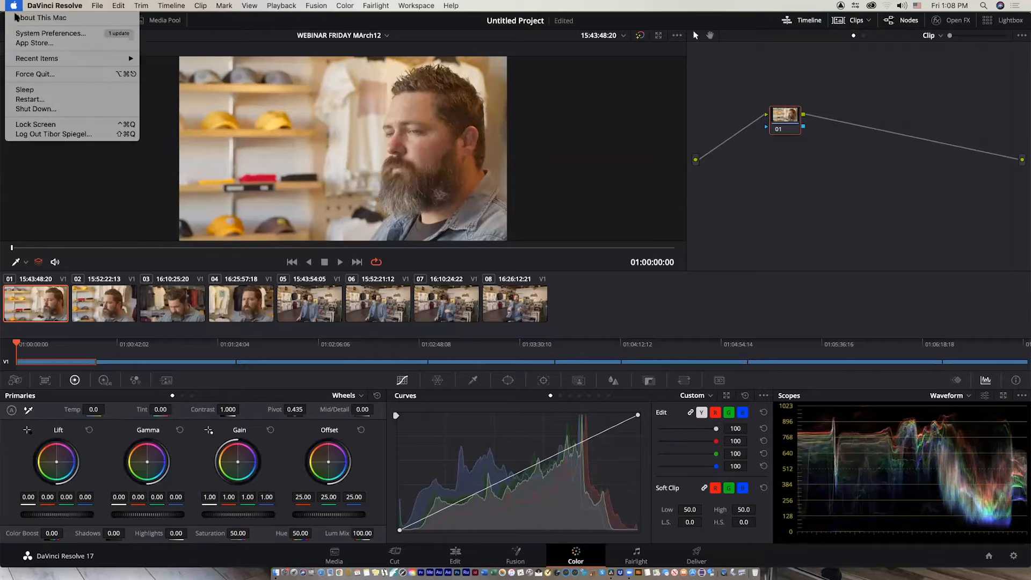
pyautogui.click(21, 35)
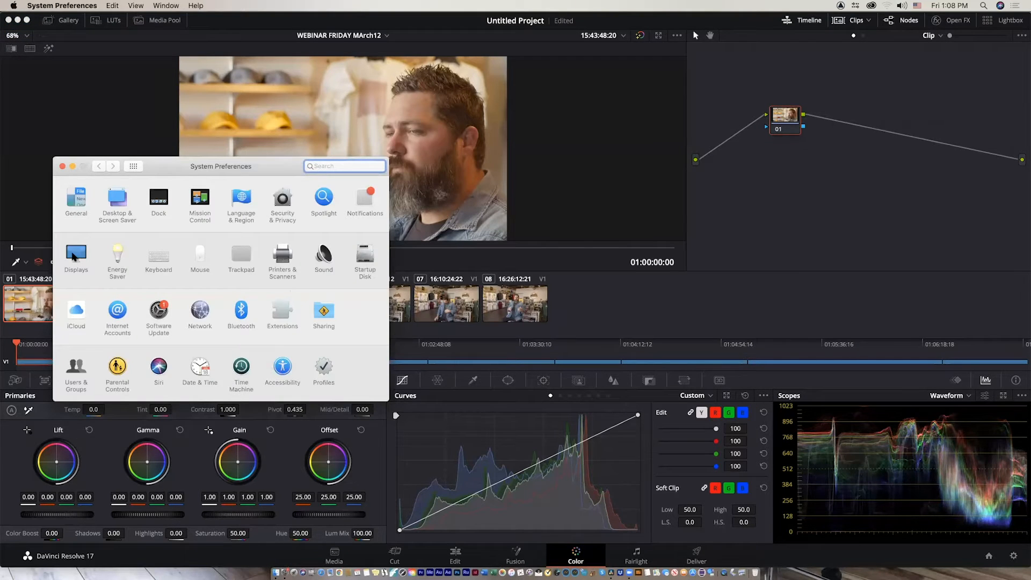
pyautogui.click(74, 255)
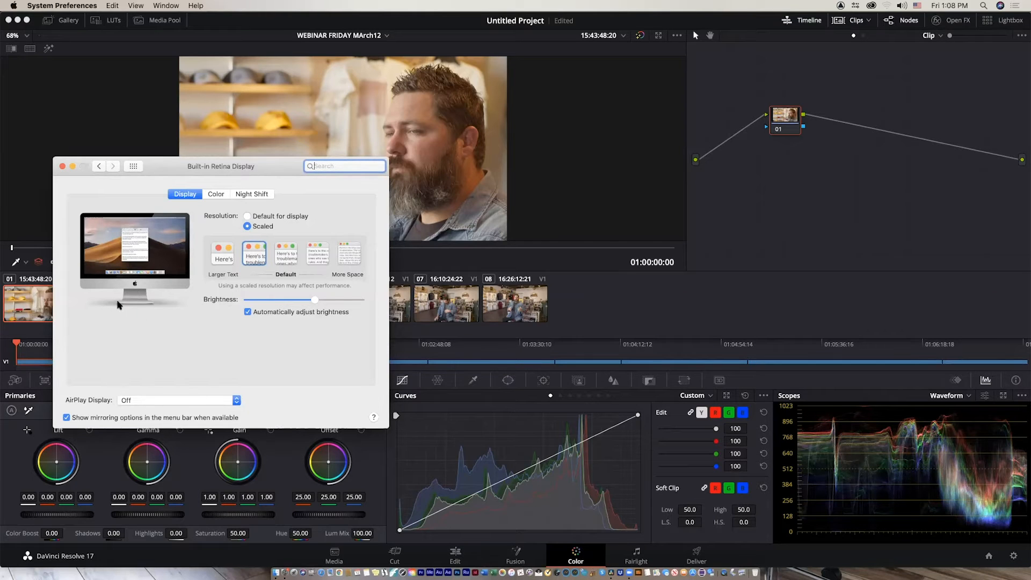
pyautogui.moveTo(255, 258)
pyautogui.click(227, 256)
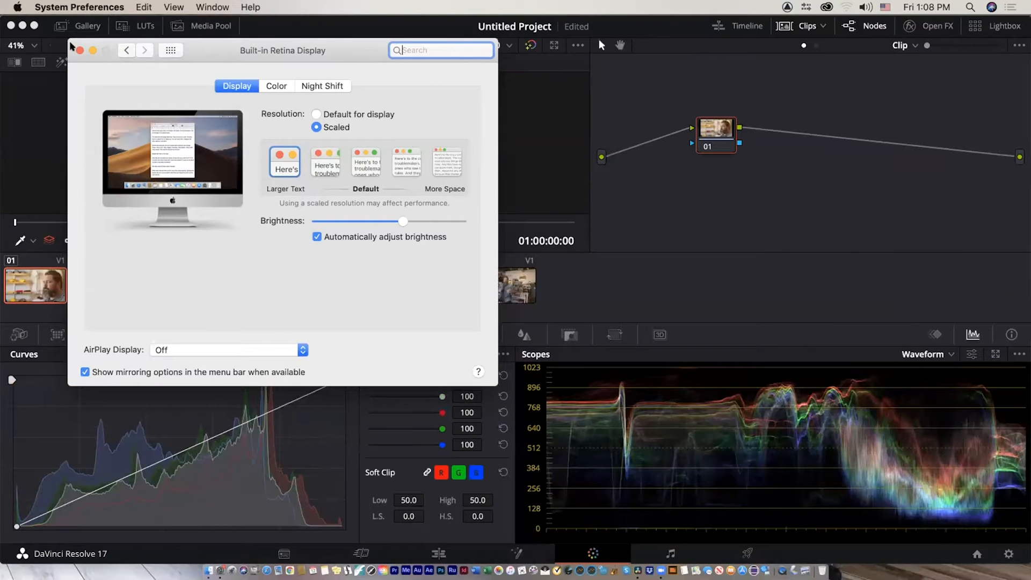
pyautogui.click(79, 50)
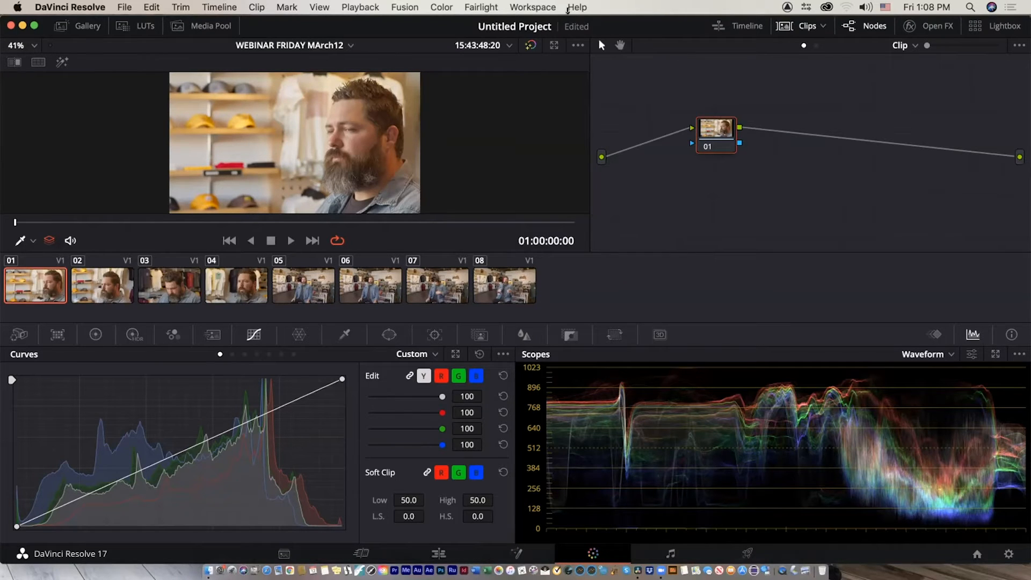
pyautogui.click(509, 6)
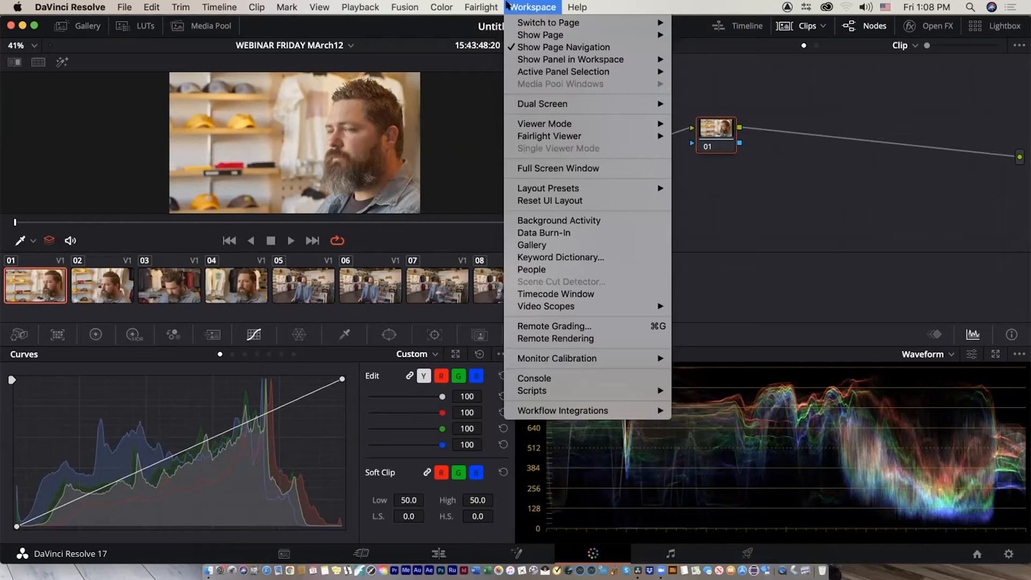
pyautogui.click(561, 201)
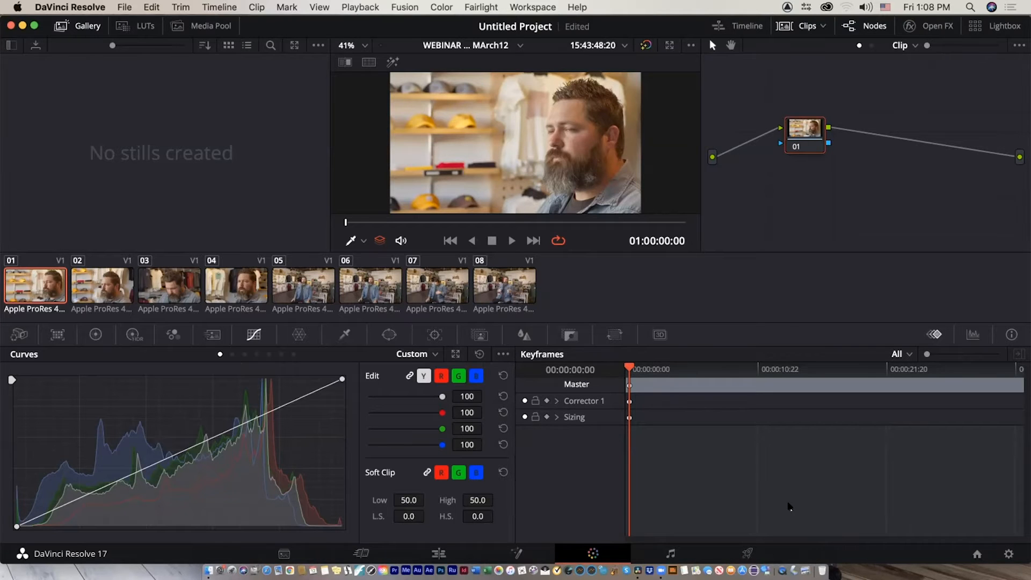
# Step: Scale the Mac's display to the setting between Larger Text and Default, and reset DaVinci Resolve's interface layout
pyautogui.click(18, 7)
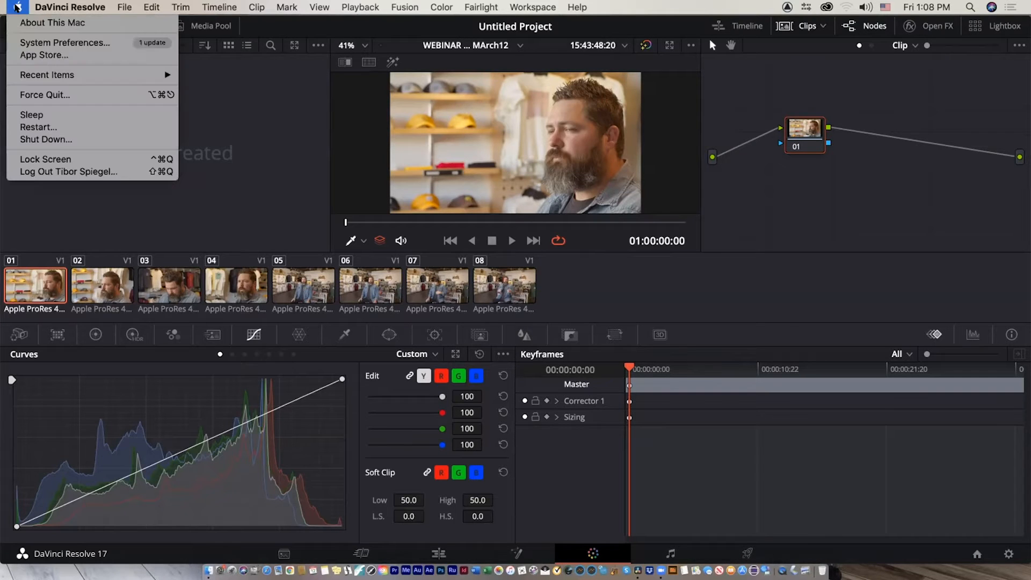
pyautogui.click(32, 45)
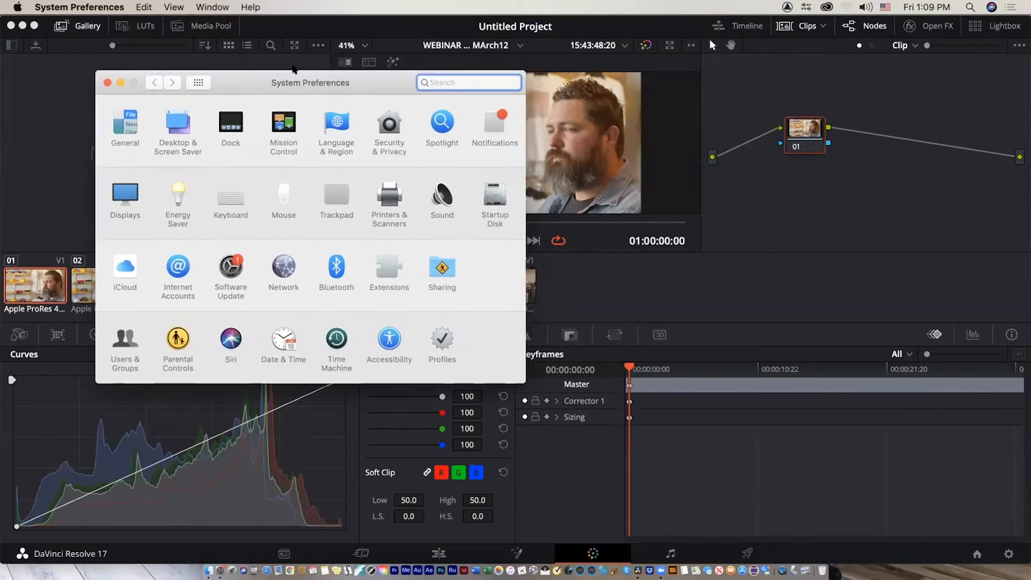
pyautogui.click(180, 182)
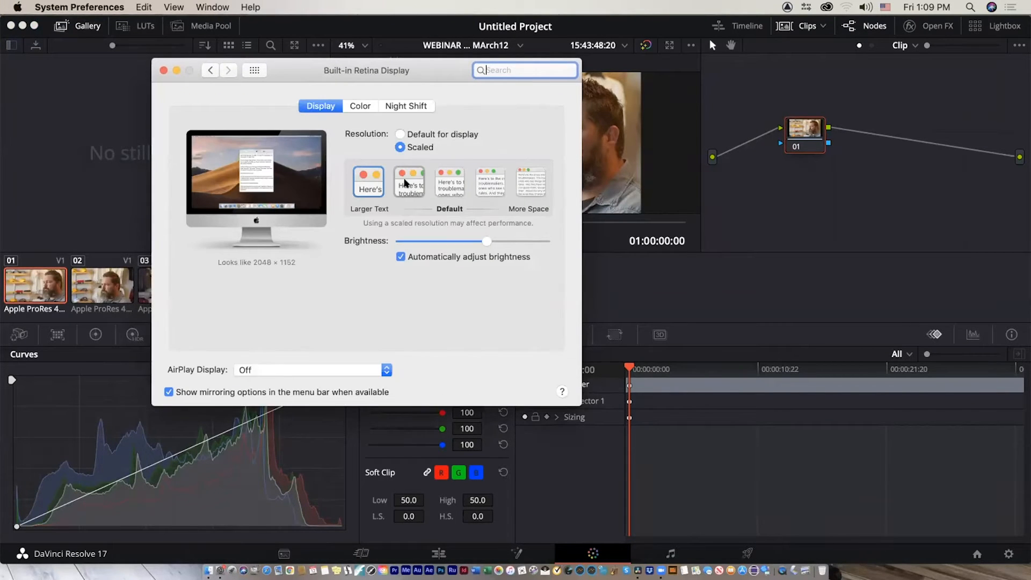
pyautogui.click(406, 184)
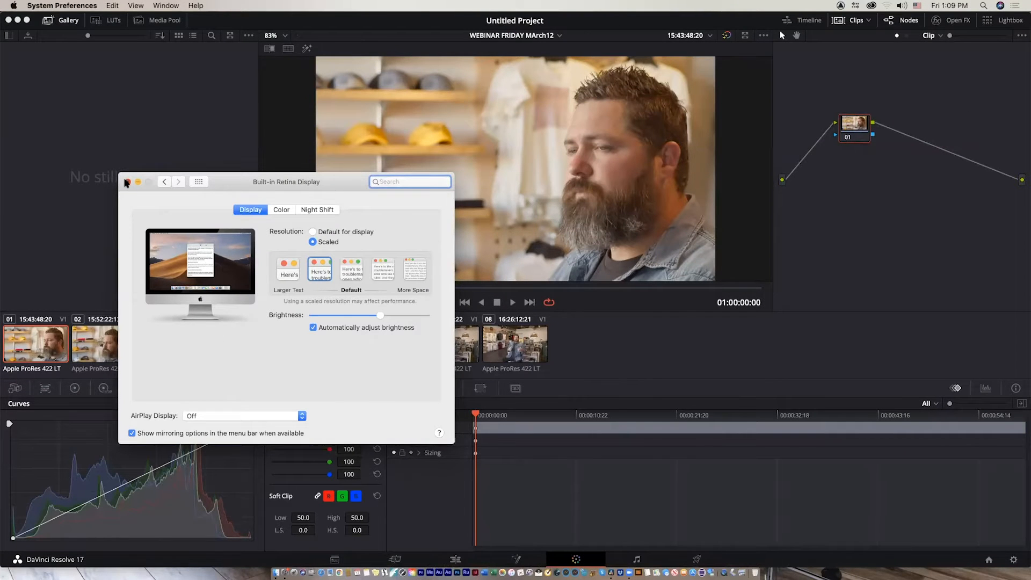
pyautogui.click(127, 181)
pyautogui.click(414, 6)
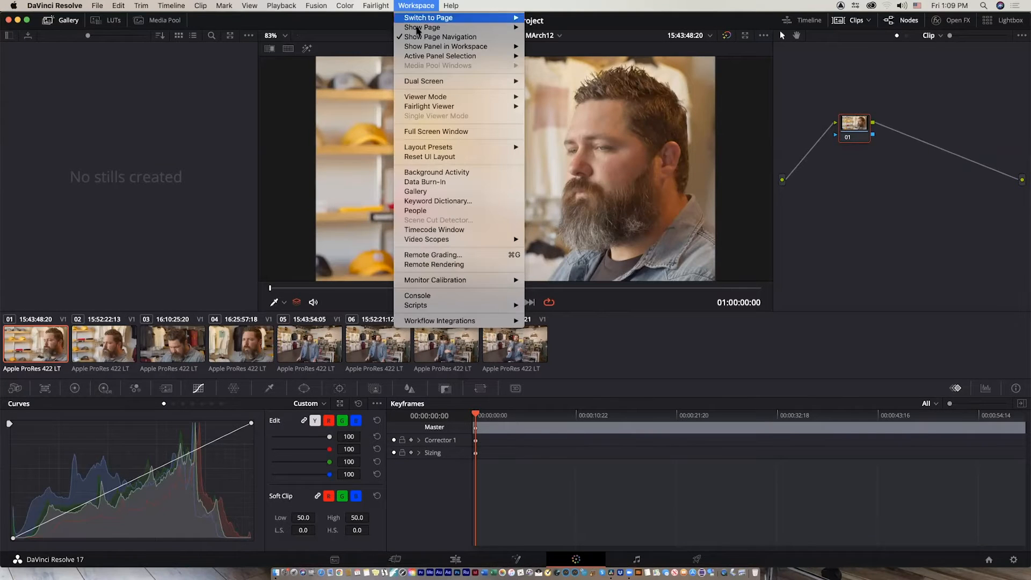
pyautogui.click(450, 158)
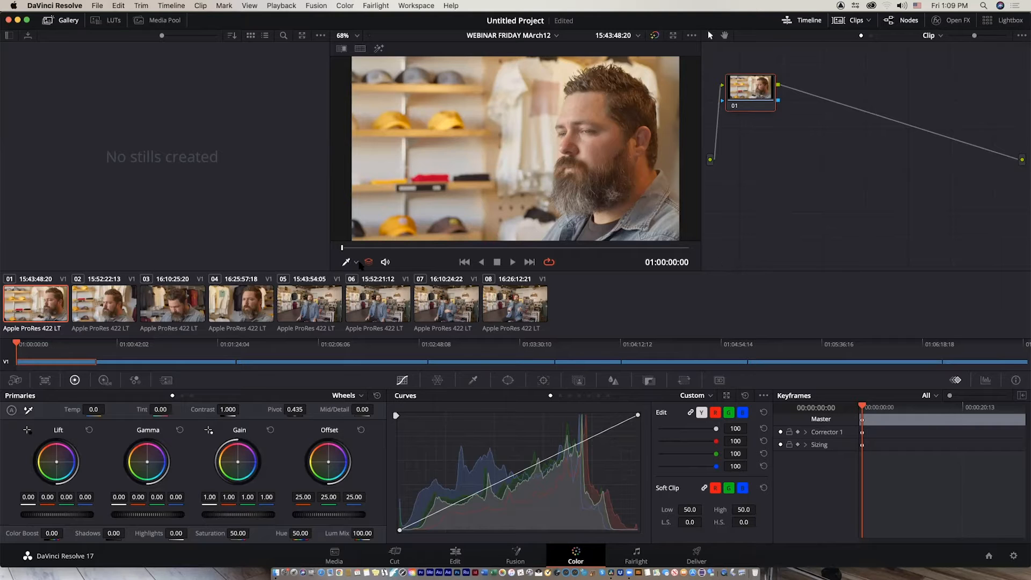
# Step: Show the video scopes for the first clip, arrange them in a two-scope layout and reposition their window below the viewer image
pyautogui.rightClick(514, 191)
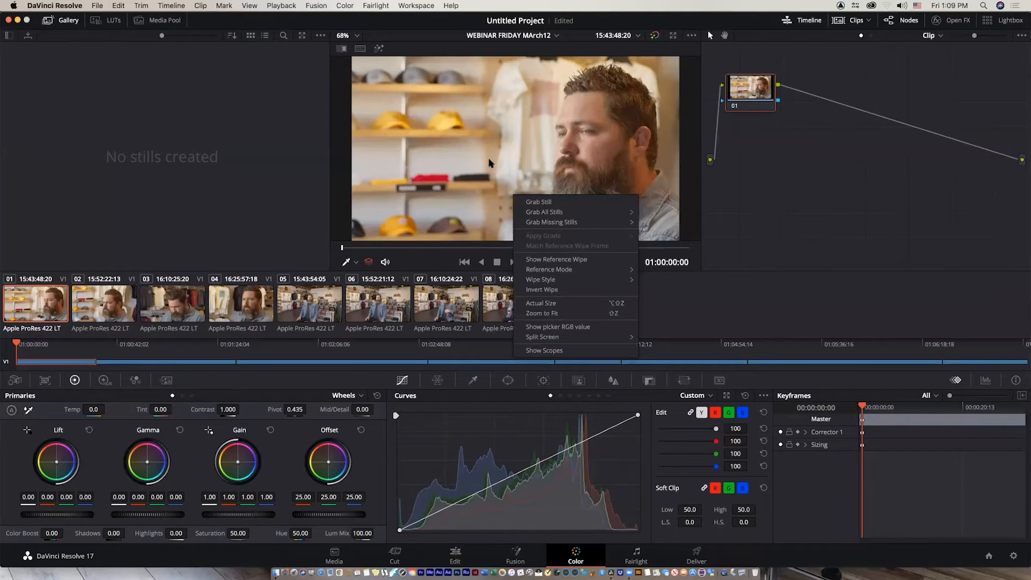
pyautogui.click(577, 350)
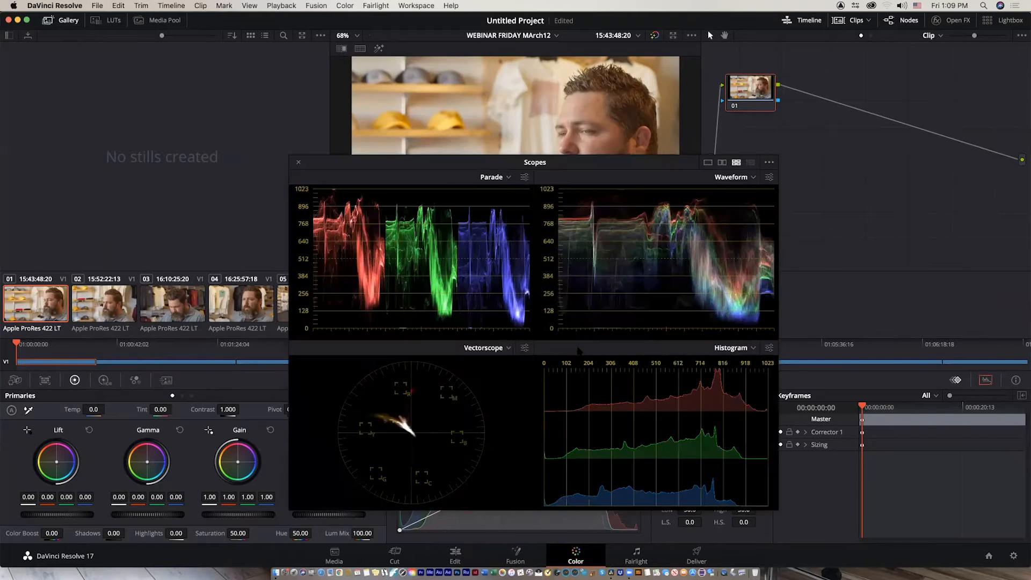
pyautogui.moveTo(495, 166); pyautogui.dragTo(248, 85)
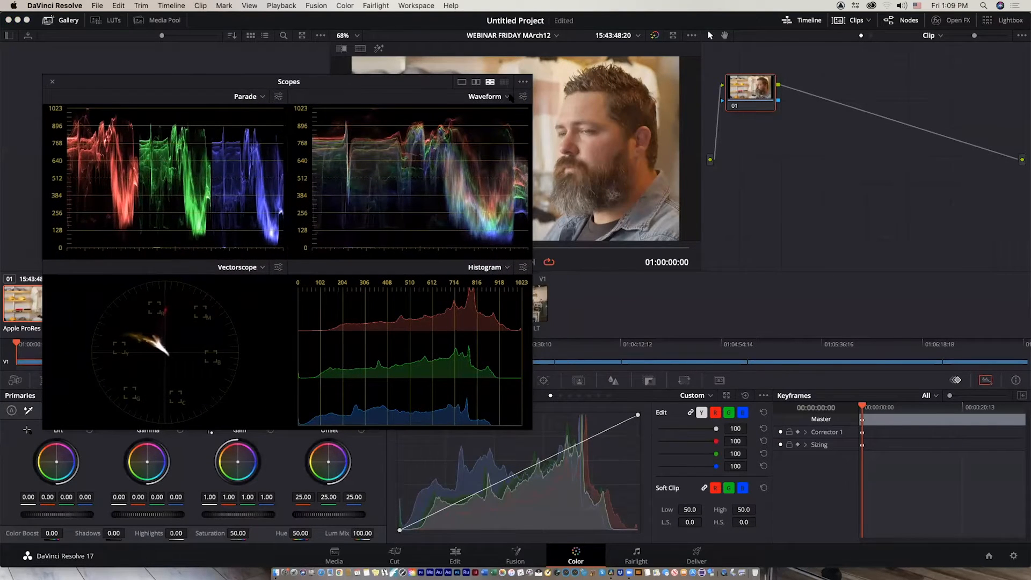
pyautogui.click(491, 82)
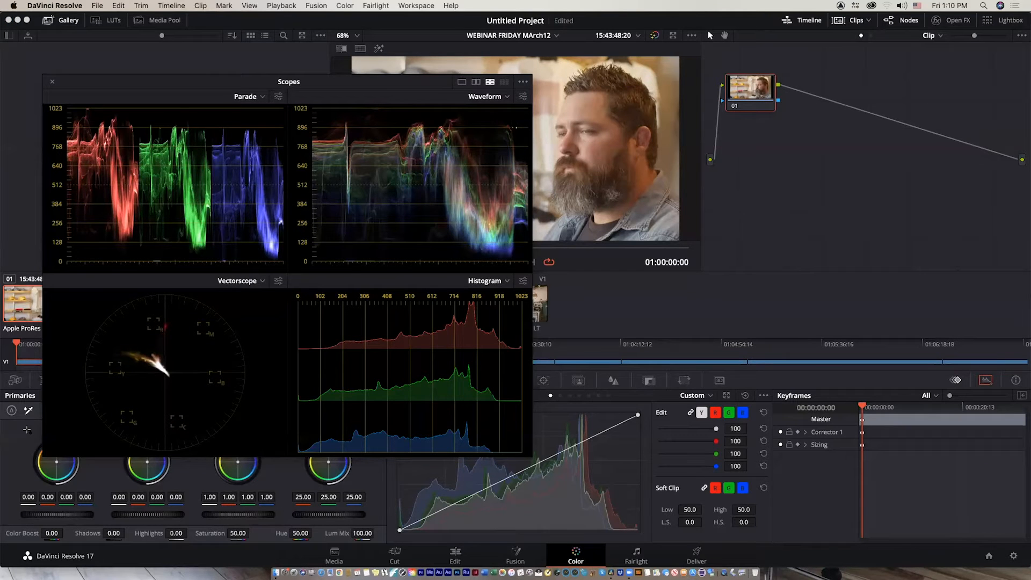
pyautogui.click(476, 82)
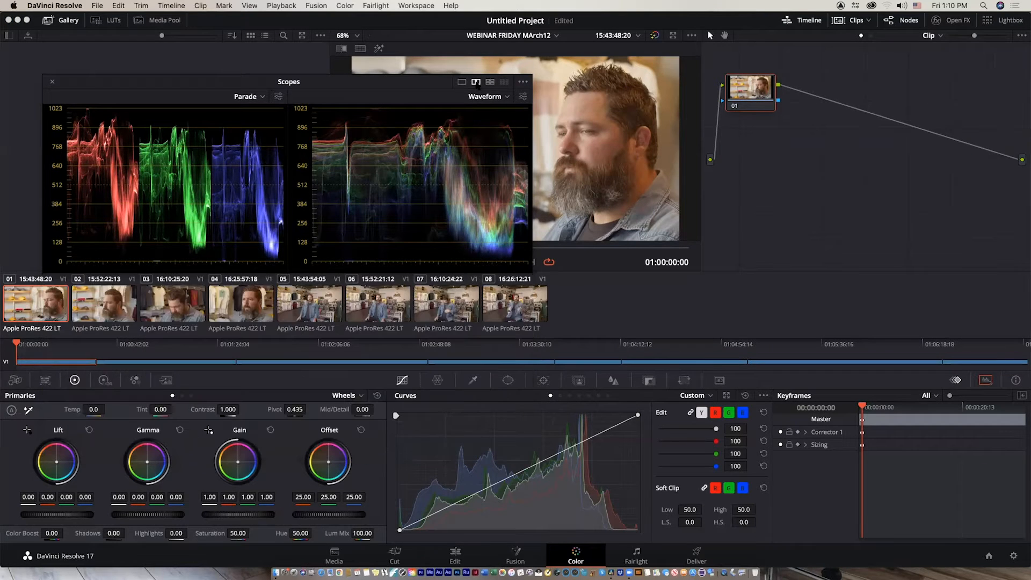
pyautogui.moveTo(277, 82); pyautogui.dragTo(459, 221)
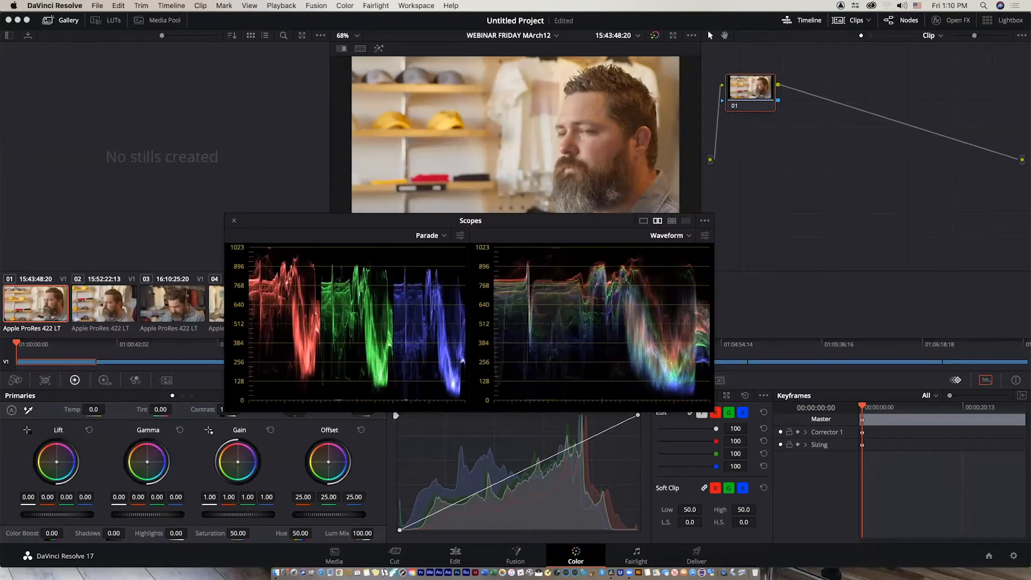
# Step: Set the first scope to Waveform and the second to Vectorscope, and shift the Scopes window toward the gallery
pyautogui.click(444, 238)
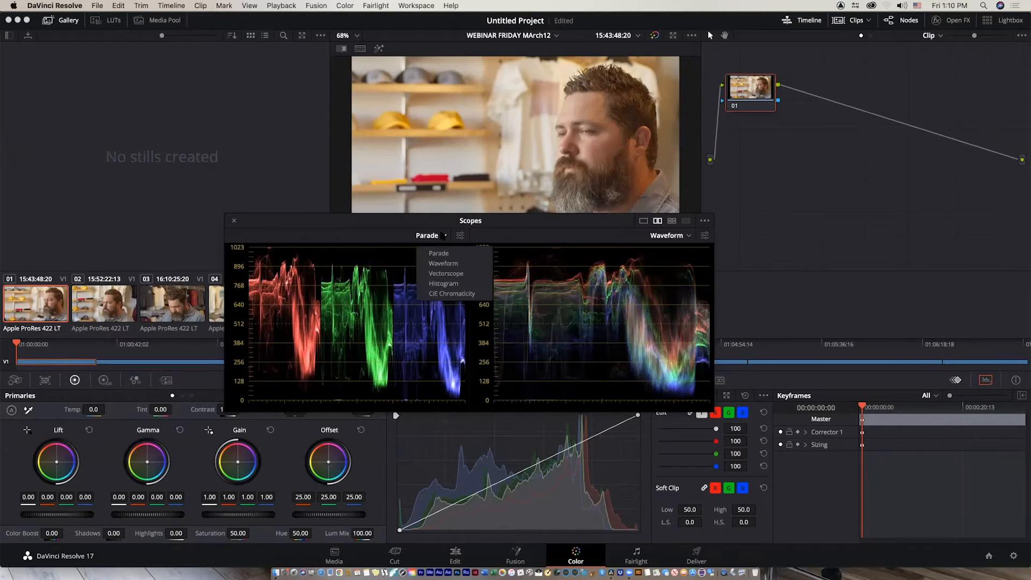
pyautogui.click(443, 263)
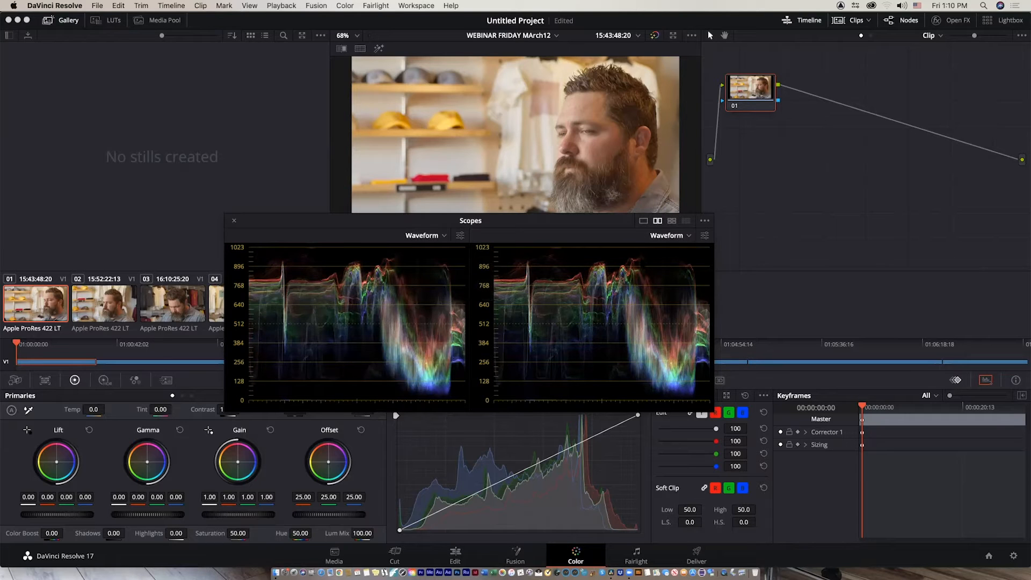
pyautogui.click(688, 236)
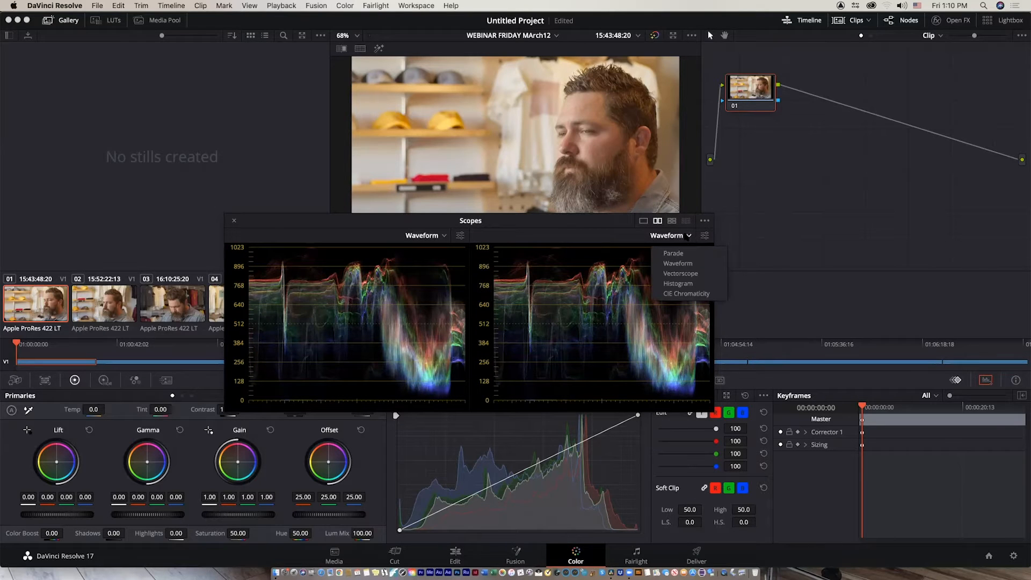
pyautogui.click(692, 274)
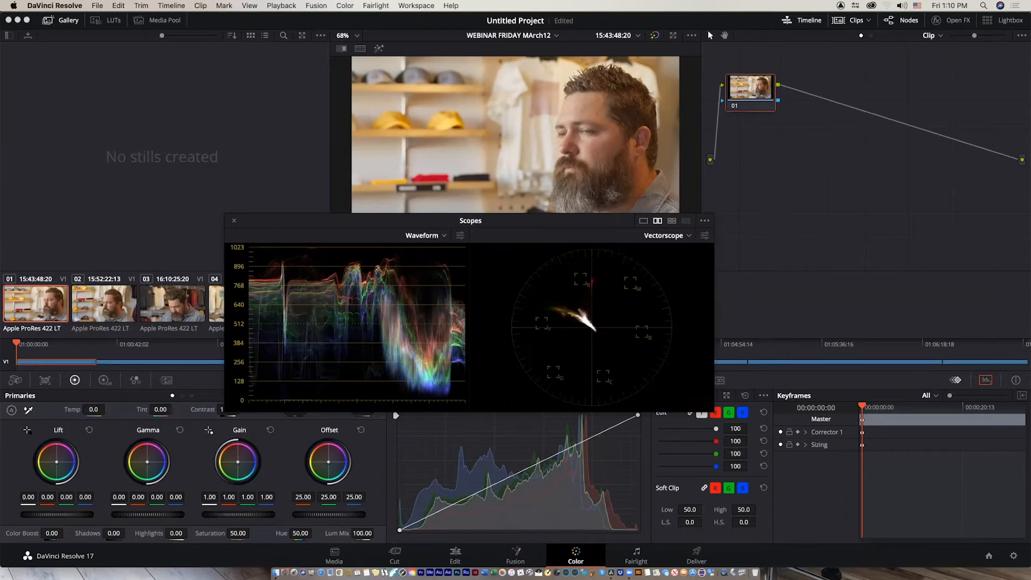
pyautogui.moveTo(548, 236); pyautogui.dragTo(417, 227)
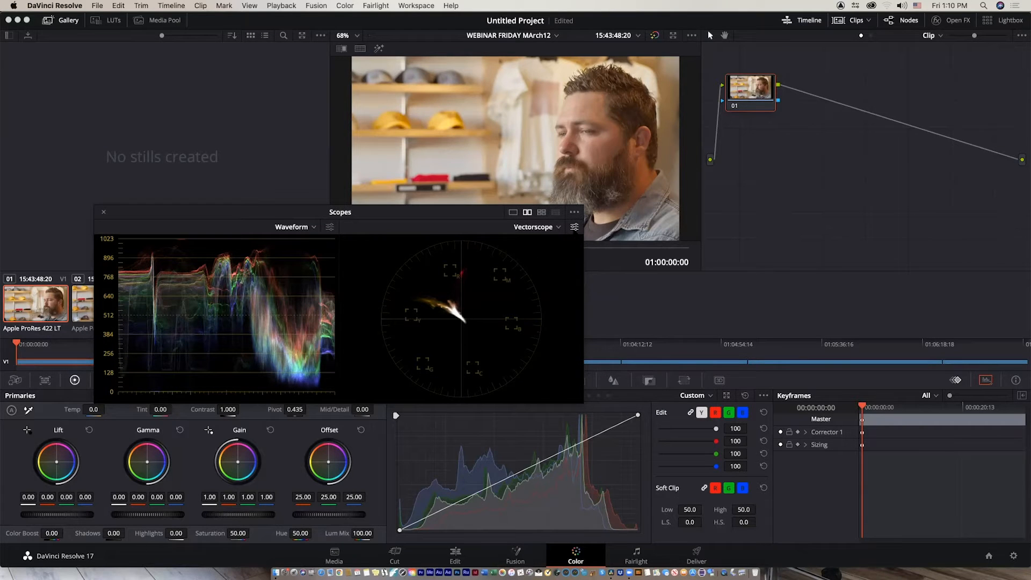
# Step: Raise the vectorscope's trace and graticule brightness almost to maximum, and move the Scopes window up over the gallery
pyautogui.click(574, 227)
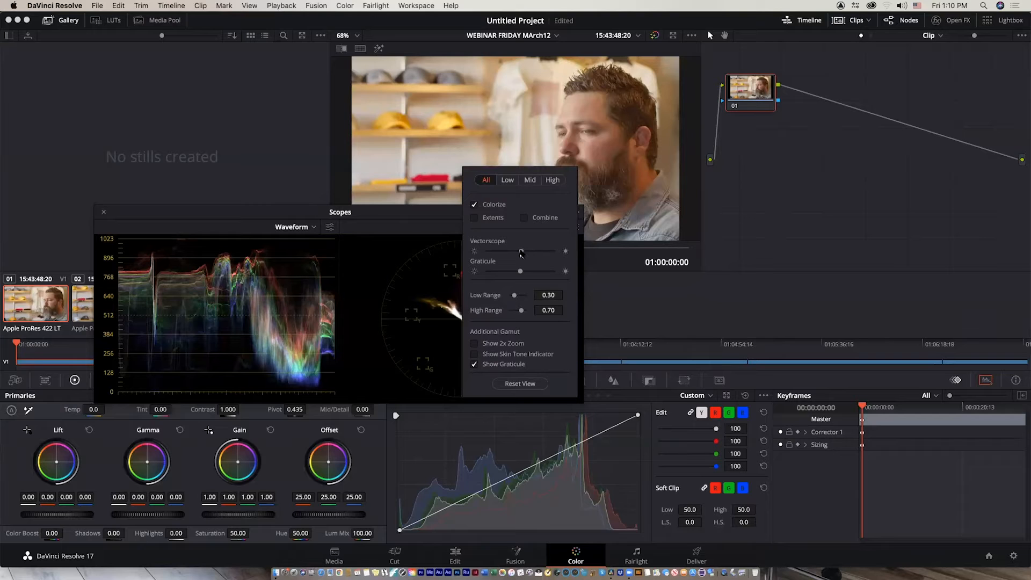
pyautogui.moveTo(520, 251)
pyautogui.mouseDown()
pyautogui.moveTo(554, 251)
pyautogui.moveTo(558, 272)
pyautogui.mouseUp()
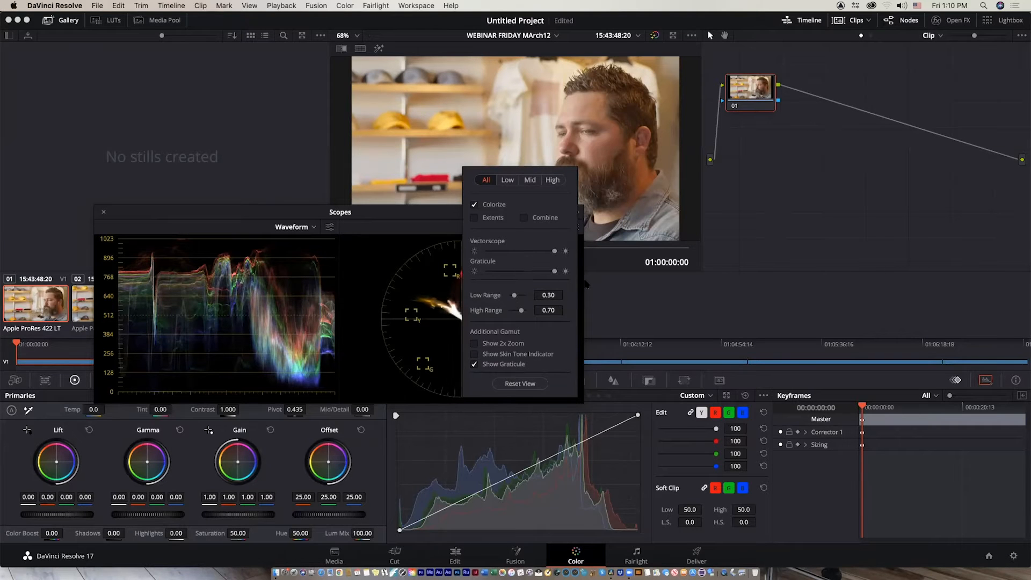
pyautogui.click(542, 473)
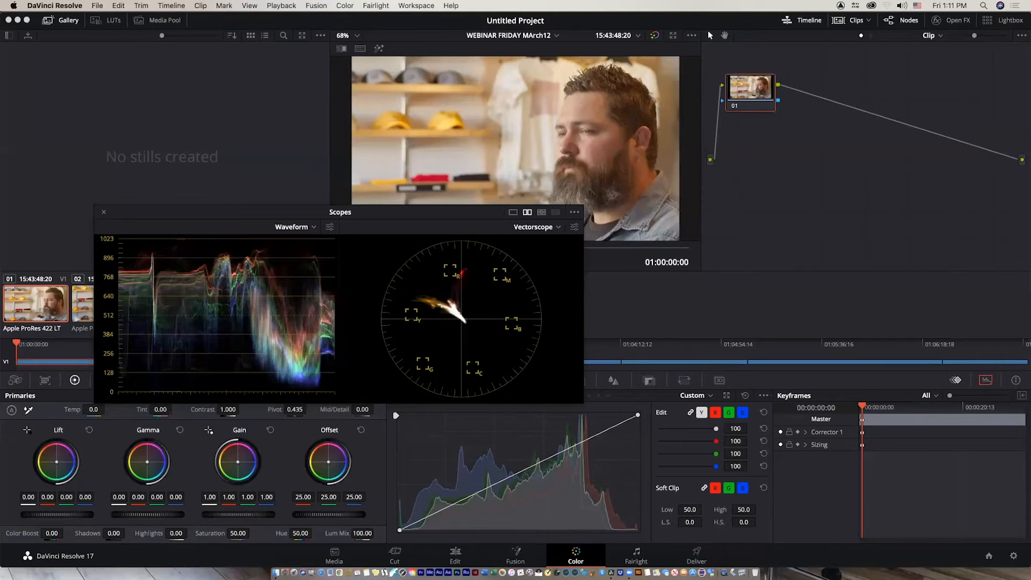
pyautogui.moveTo(292, 210); pyautogui.dragTo(574, 263)
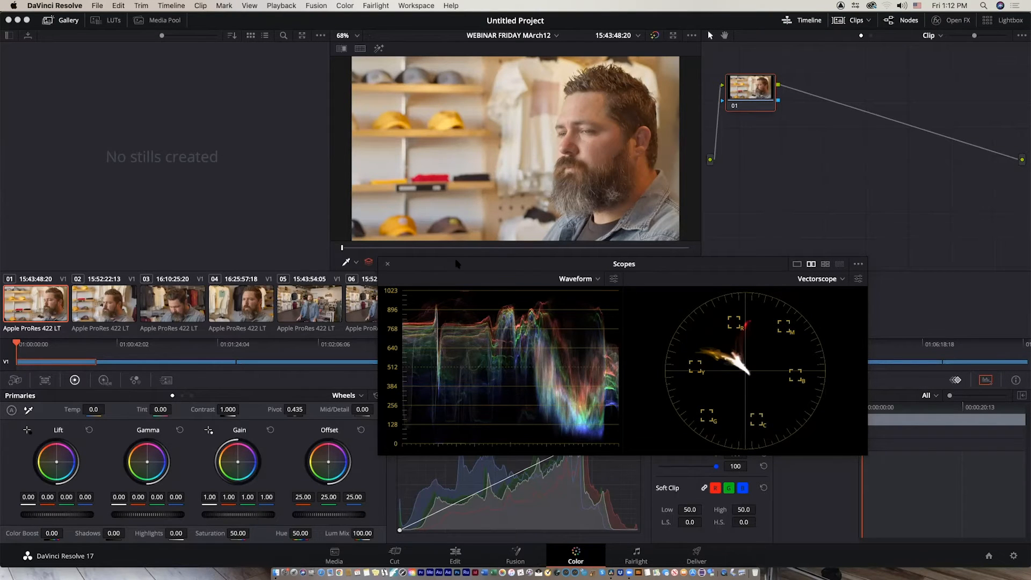
pyautogui.moveTo(455, 264); pyautogui.dragTo(158, 117)
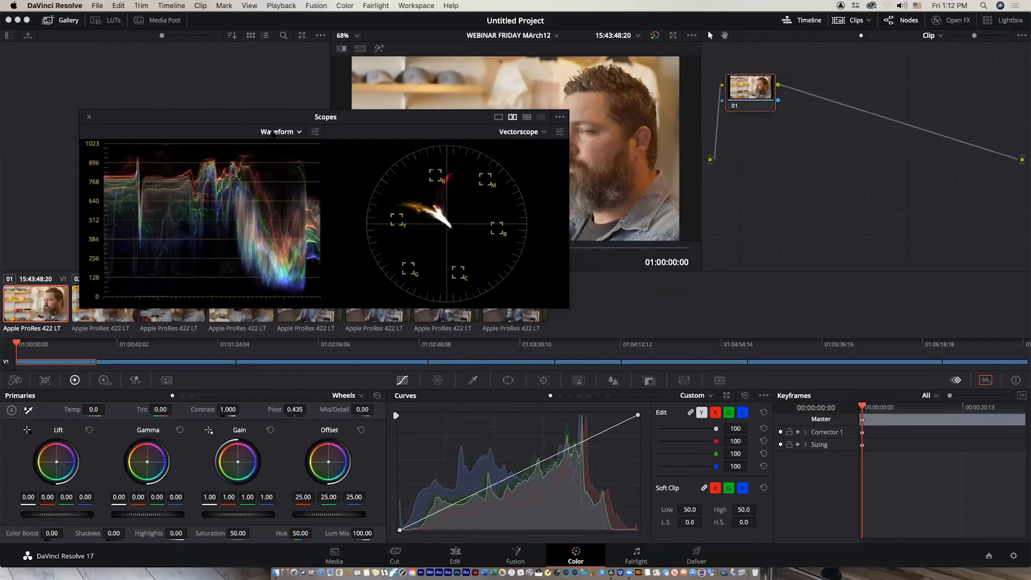
# Step: Turn off Colorize for the waveform scope and move the Scopes window clear of the viewer image
pyautogui.click(299, 132)
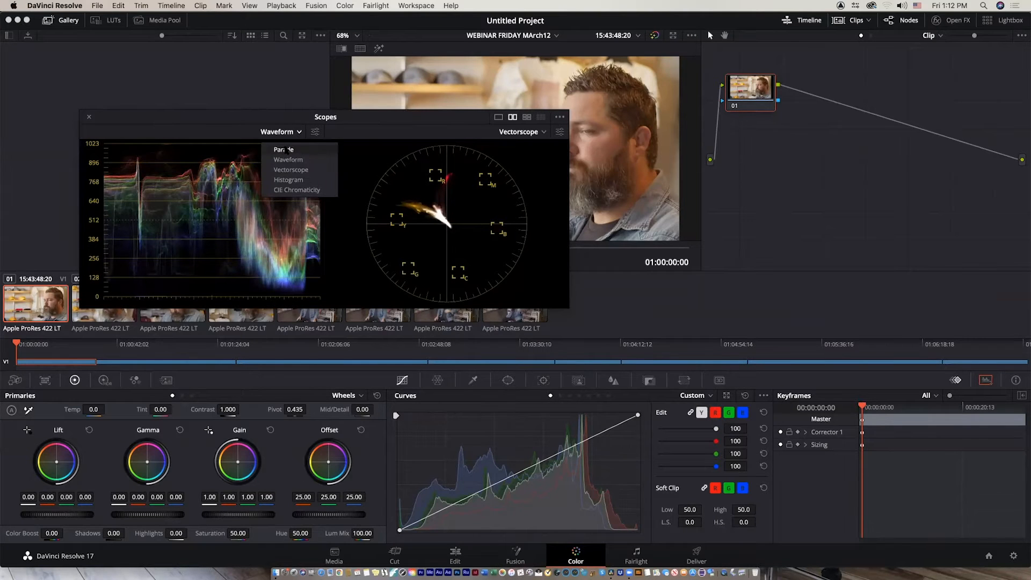
pyautogui.click(310, 160)
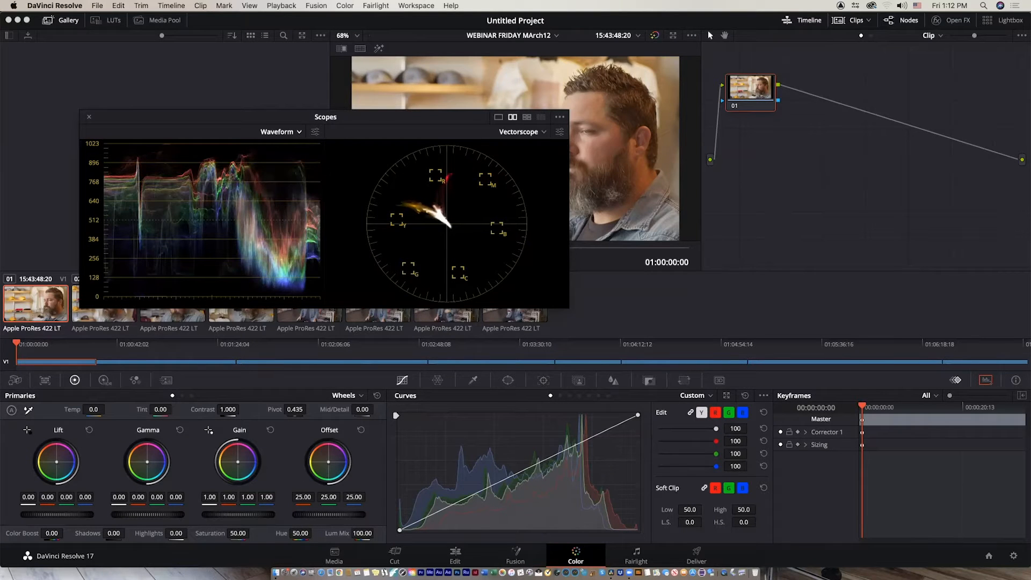
pyautogui.click(315, 132)
pyautogui.click(215, 148)
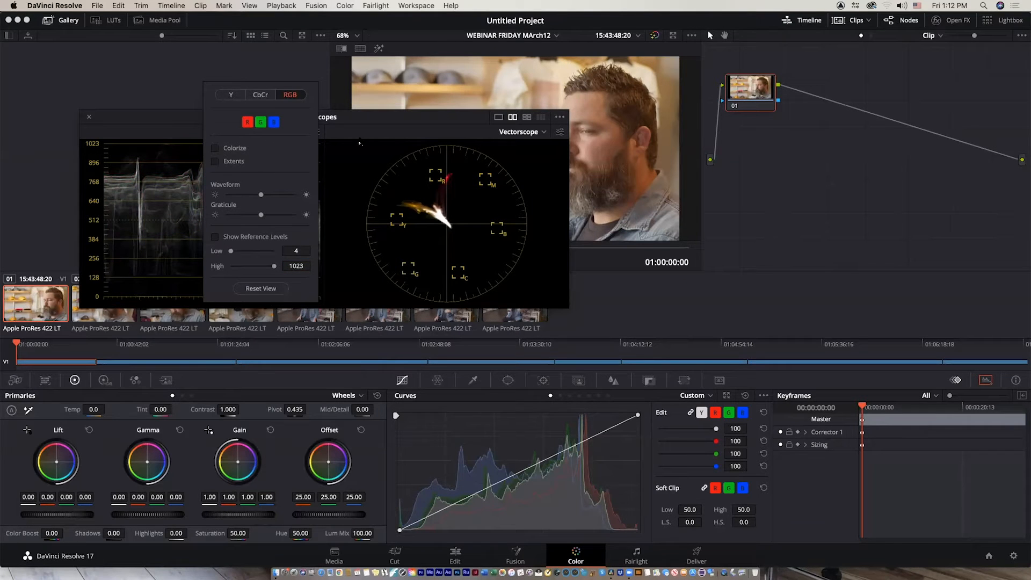
pyautogui.click(377, 115)
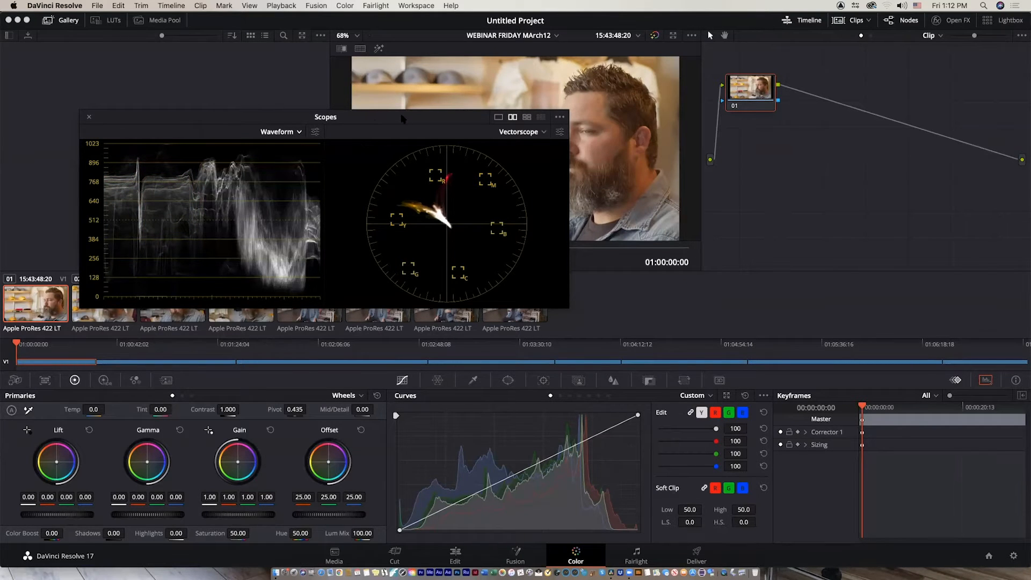
pyautogui.moveTo(332, 112); pyautogui.dragTo(167, 79)
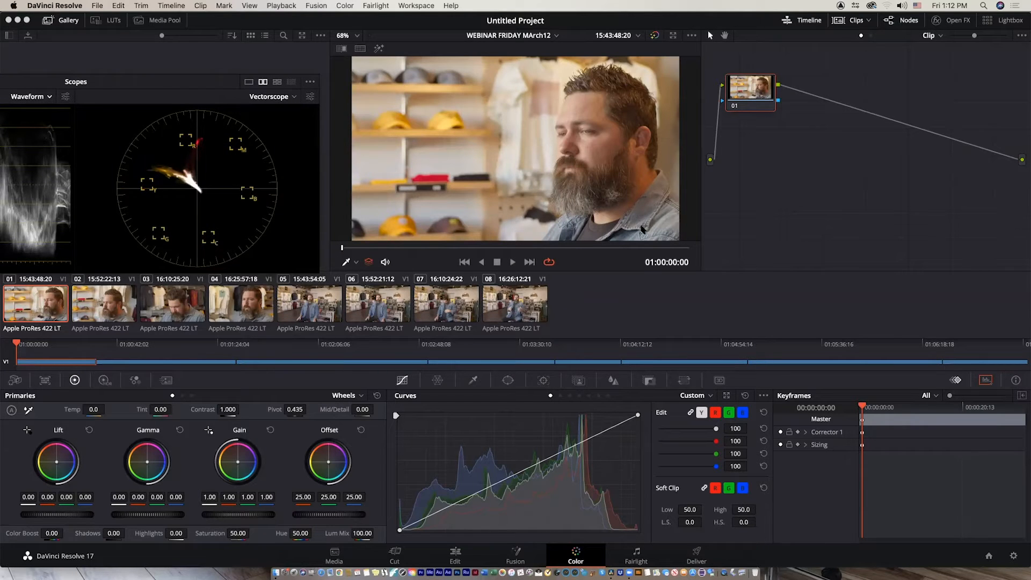
# Step: Line up node 01 with the source and output in the node graph and add a serial node after it
pyautogui.moveTo(748, 89); pyautogui.dragTo(780, 147)
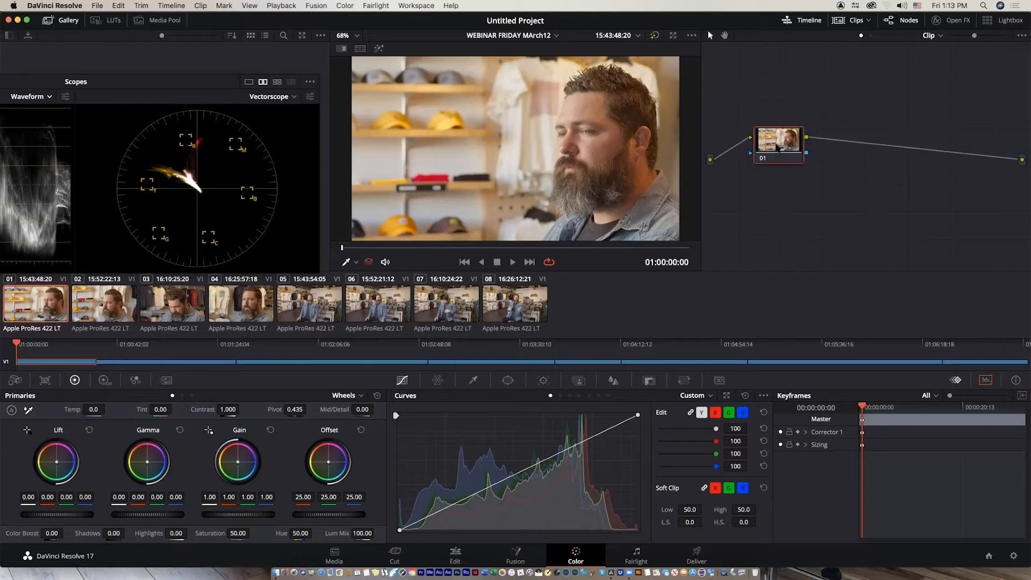
pyautogui.moveTo(790, 149); pyautogui.dragTo(781, 169)
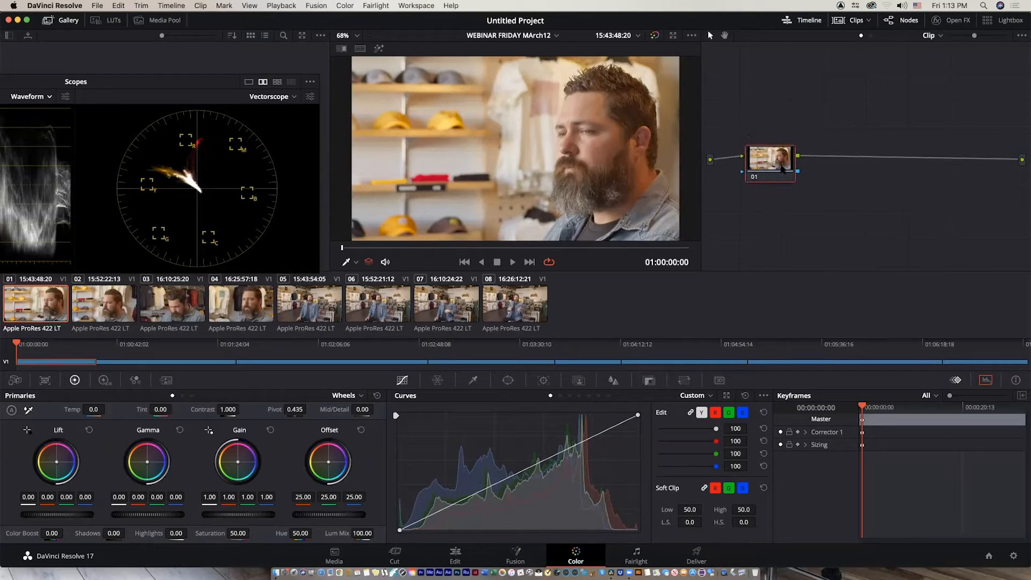
pyautogui.moveTo(774, 168); pyautogui.dragTo(777, 168)
pyautogui.hotkey('alt', 's')
pyautogui.moveTo(848, 167); pyautogui.dragTo(851, 165)
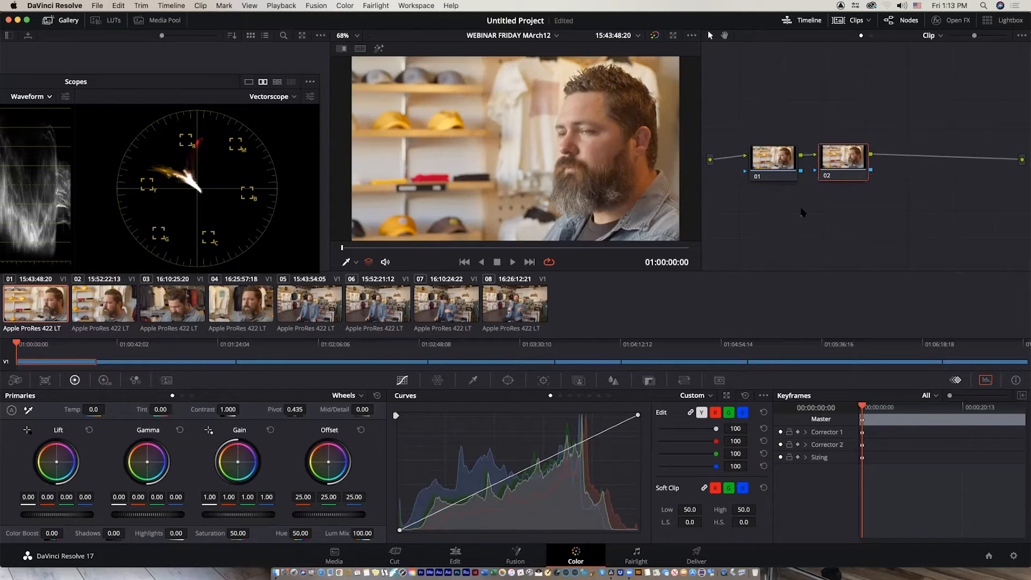
# Step: Look over the types of node that can be added from node 01 in the node graph
pyautogui.rightClick(770, 161)
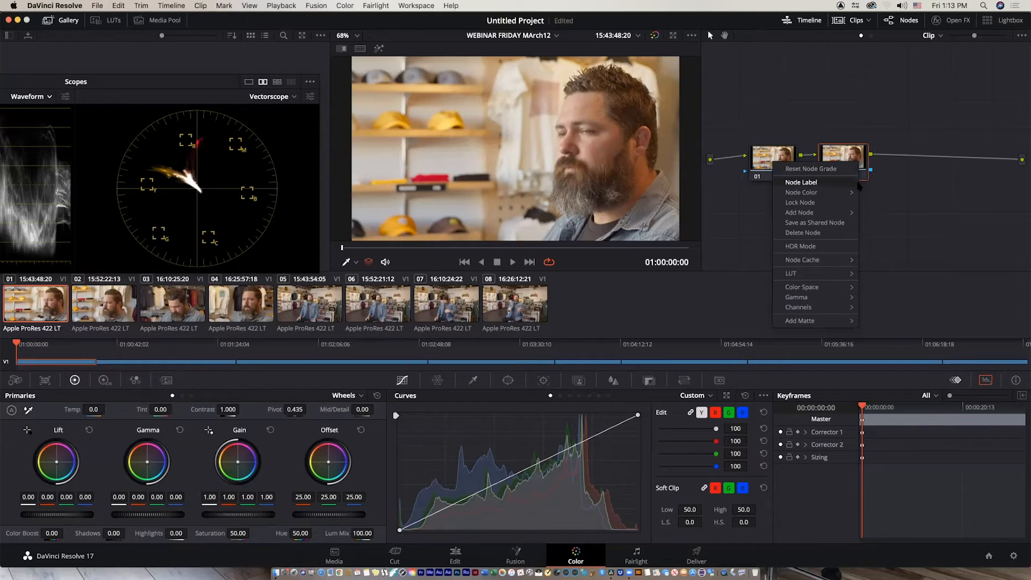
pyautogui.moveTo(843, 213)
pyautogui.moveTo(767, 164); pyautogui.dragTo(834, 164)
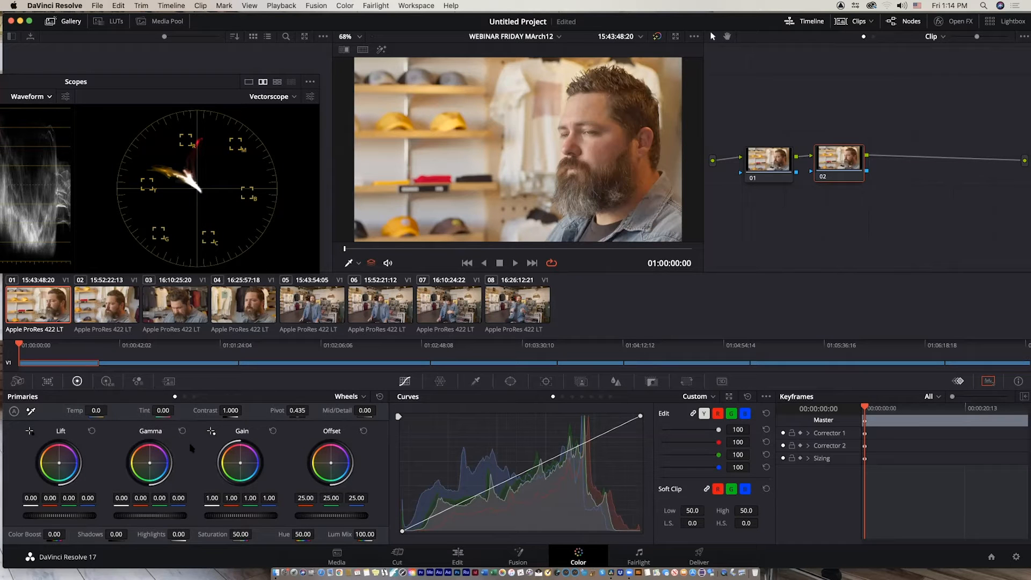
# Step: View the Primaries controls in Bars and Log modes and return them to Wheels
pyautogui.click(363, 398)
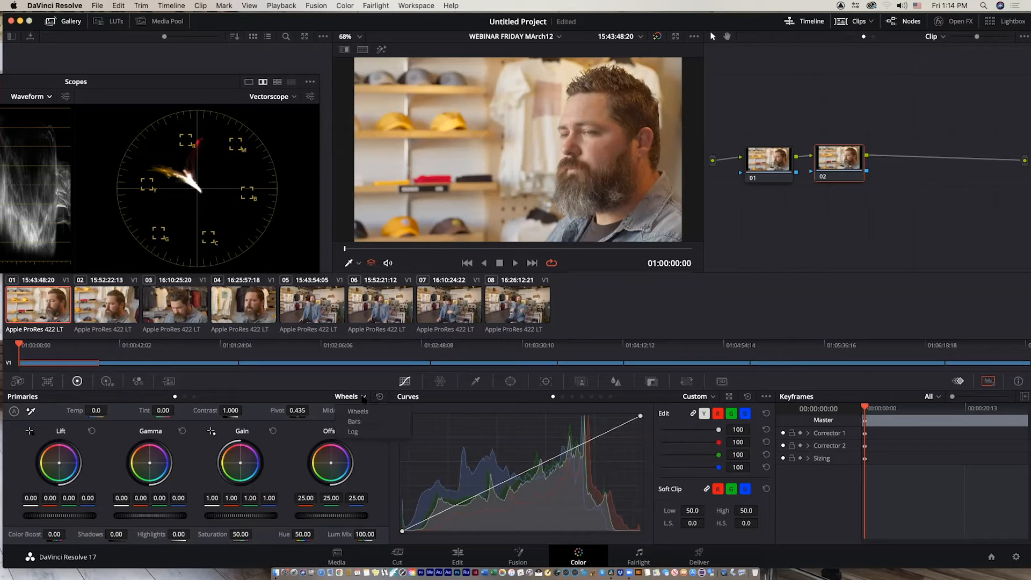
pyautogui.click(354, 422)
pyautogui.click(363, 396)
pyautogui.click(360, 432)
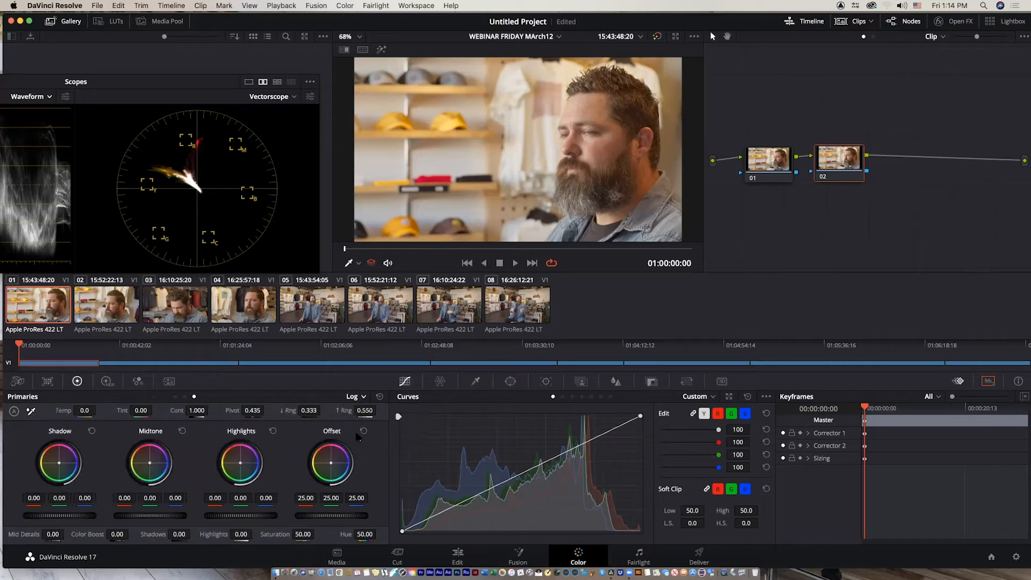
pyautogui.click(363, 398)
pyautogui.click(367, 411)
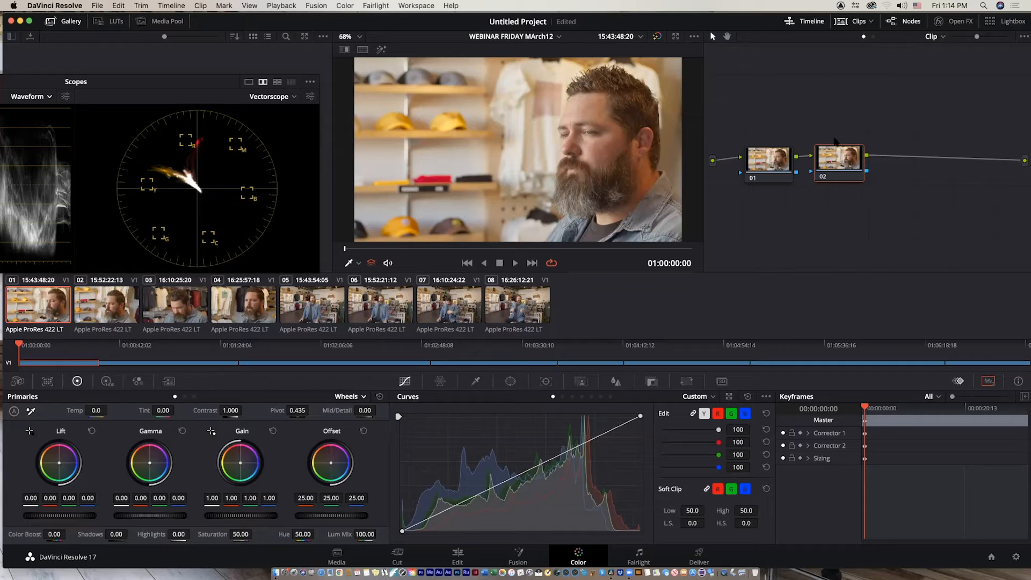
# Step: Bring the whole Scopes window into view and apply automatic color balance to node 02
pyautogui.moveTo(837, 159)
pyautogui.mouseDown()
pyautogui.moveTo(846, 173)
pyautogui.moveTo(845, 163)
pyautogui.mouseUp()
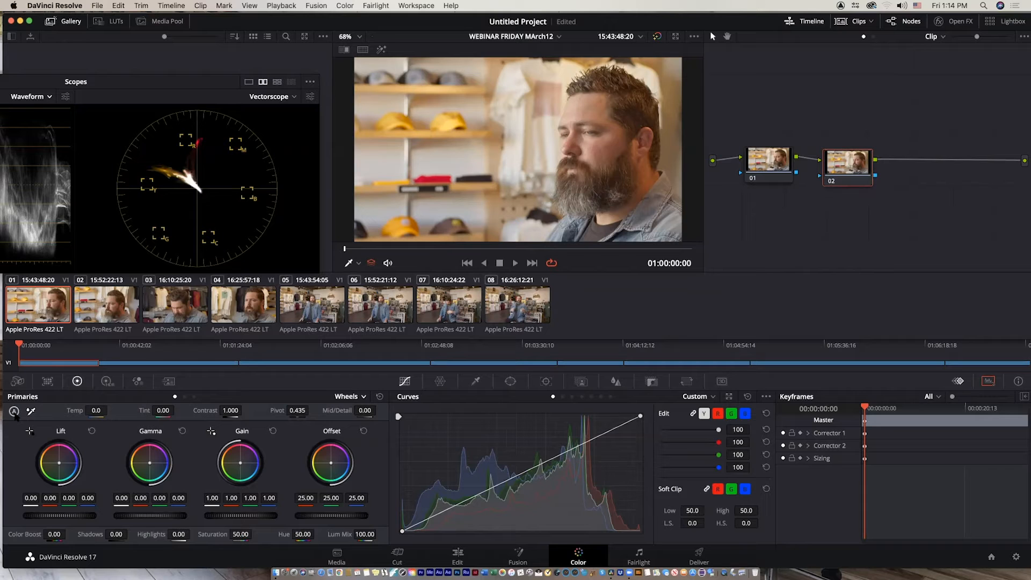
pyautogui.moveTo(125, 80); pyautogui.dragTo(339, 79)
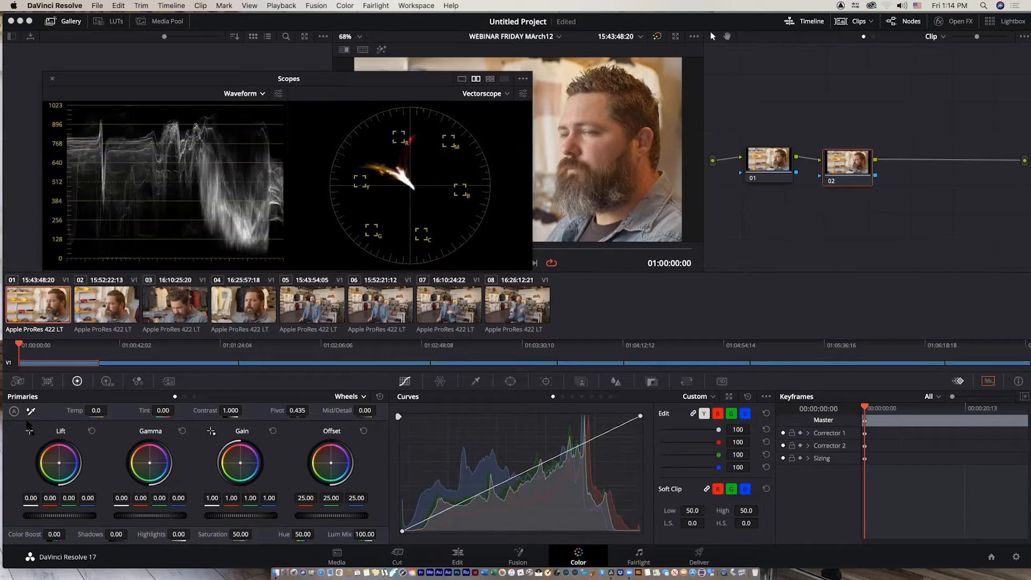
pyautogui.click(14, 410)
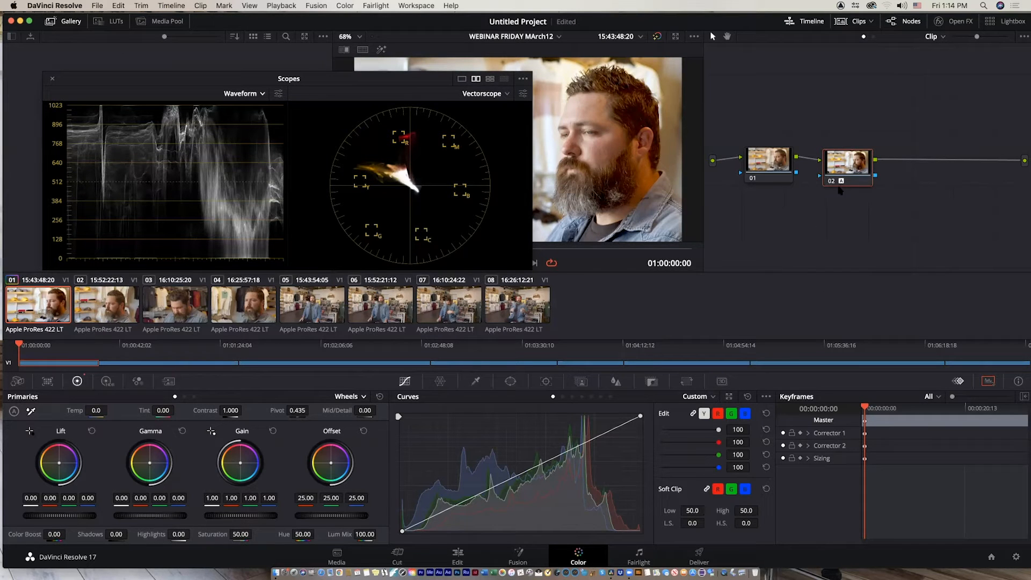
# Step: Reset node 02's grade and switch the Scopes window to a single-scope layout showing the waveform
pyautogui.rightClick(848, 168)
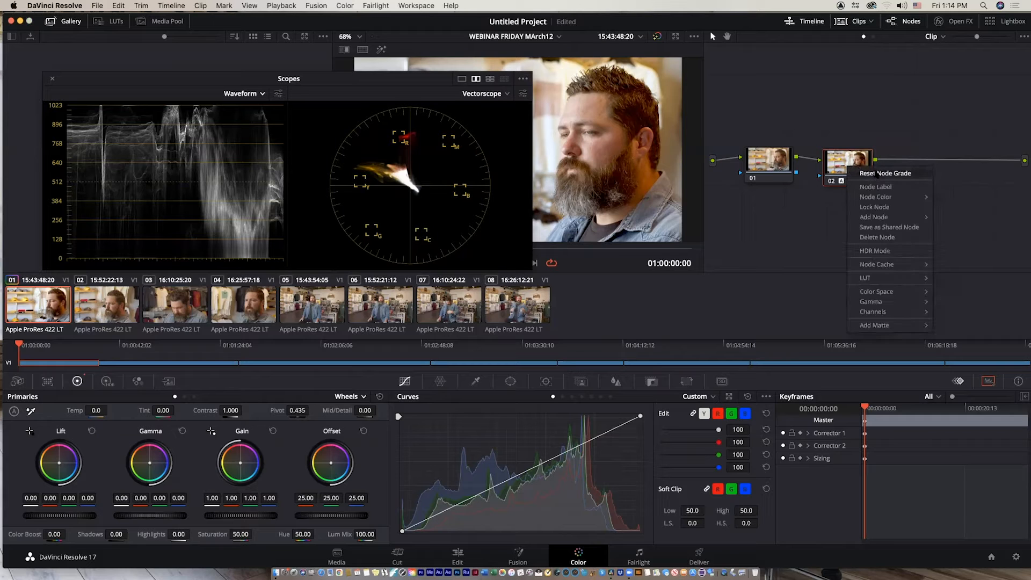
pyautogui.click(876, 173)
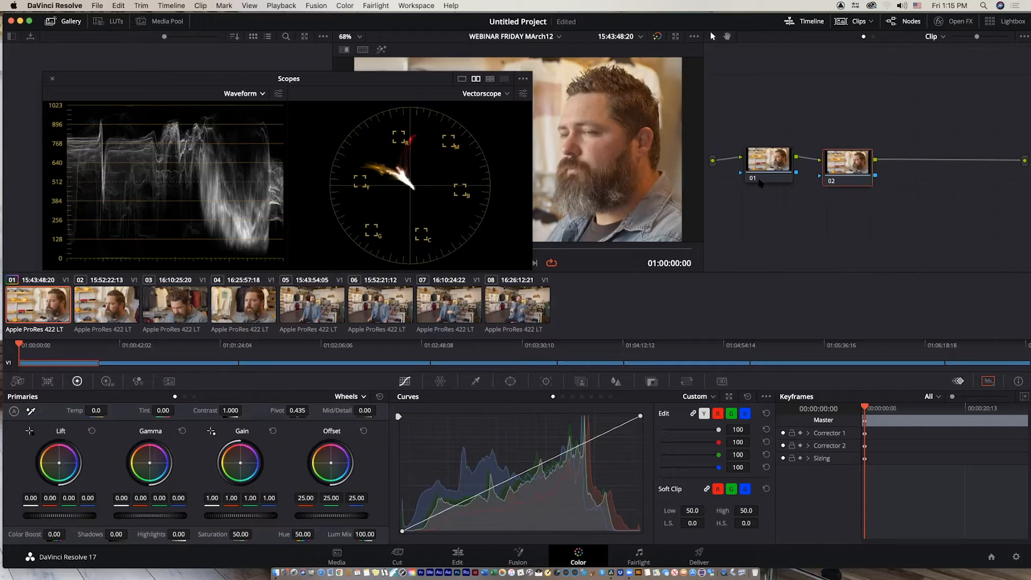
pyautogui.click(461, 78)
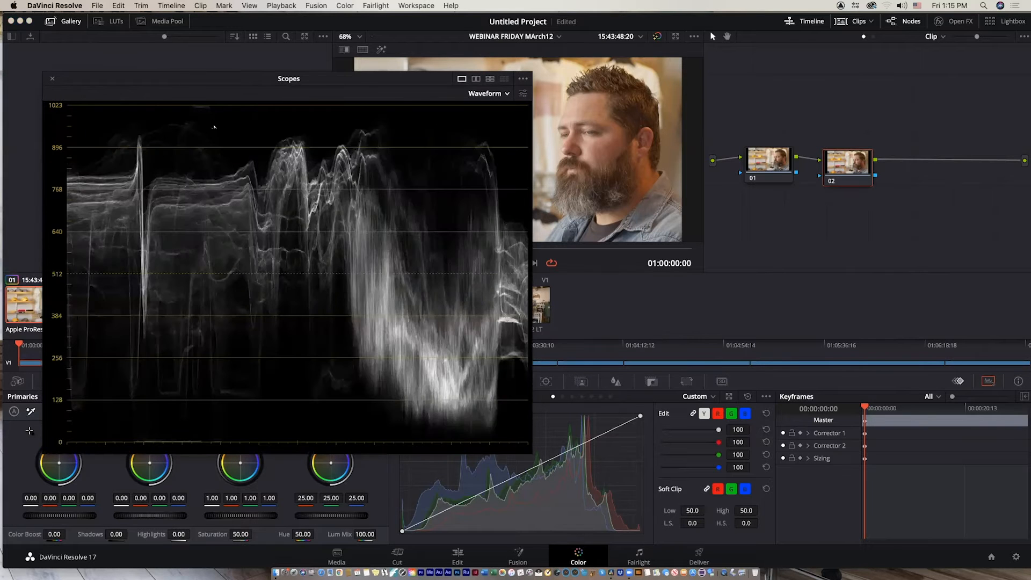
# Step: Shrink the Scopes window and move it clear of the Primaries wheels and the man in the viewer
pyautogui.moveTo(530, 454); pyautogui.dragTo(402, 356)
pyautogui.moveTo(107, 80); pyautogui.dragTo(63, 52)
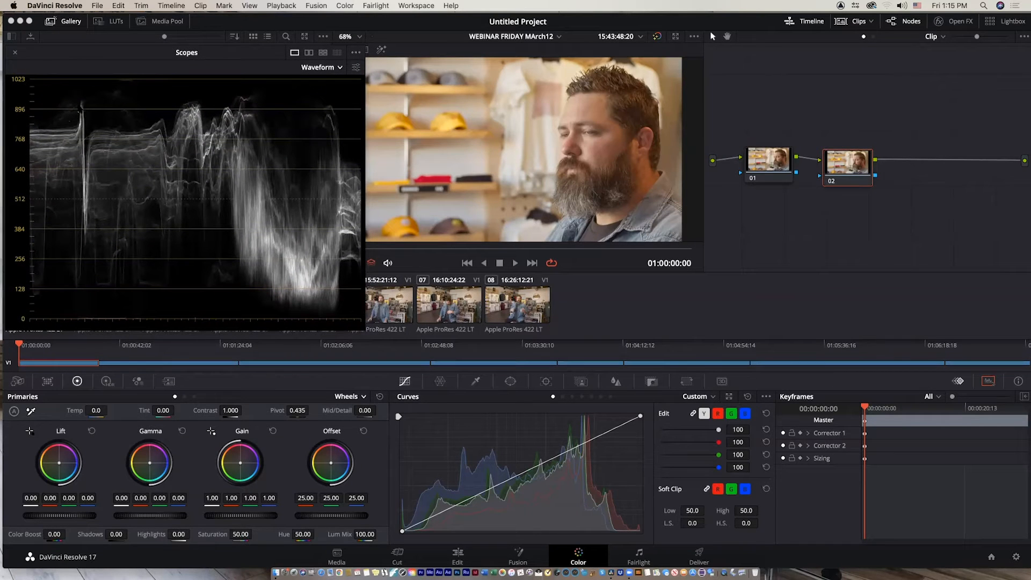
# Step: Try automatic color balance on node 02 and reset the node's grade
pyautogui.click(14, 411)
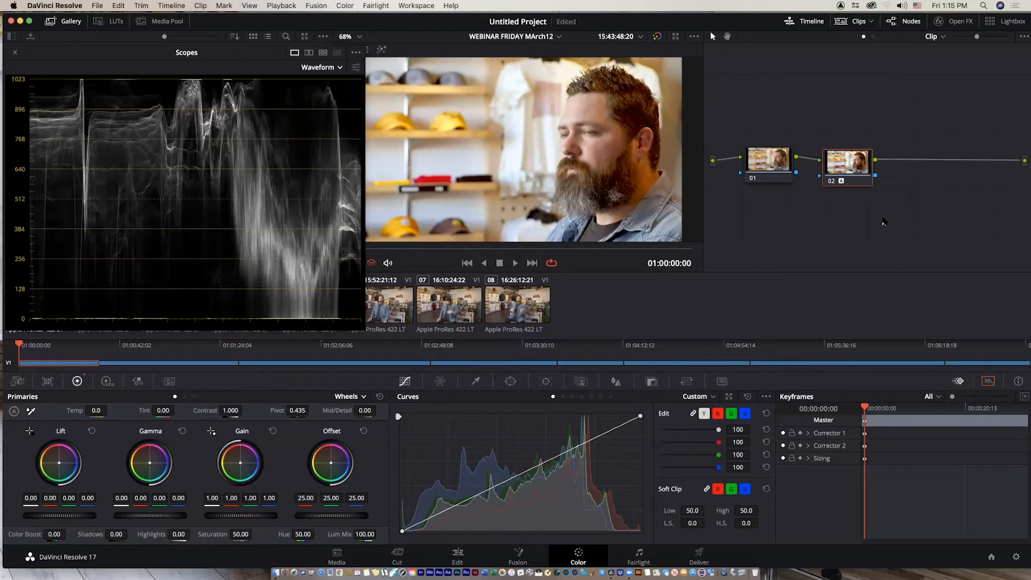
pyautogui.rightClick(854, 162)
pyautogui.click(878, 170)
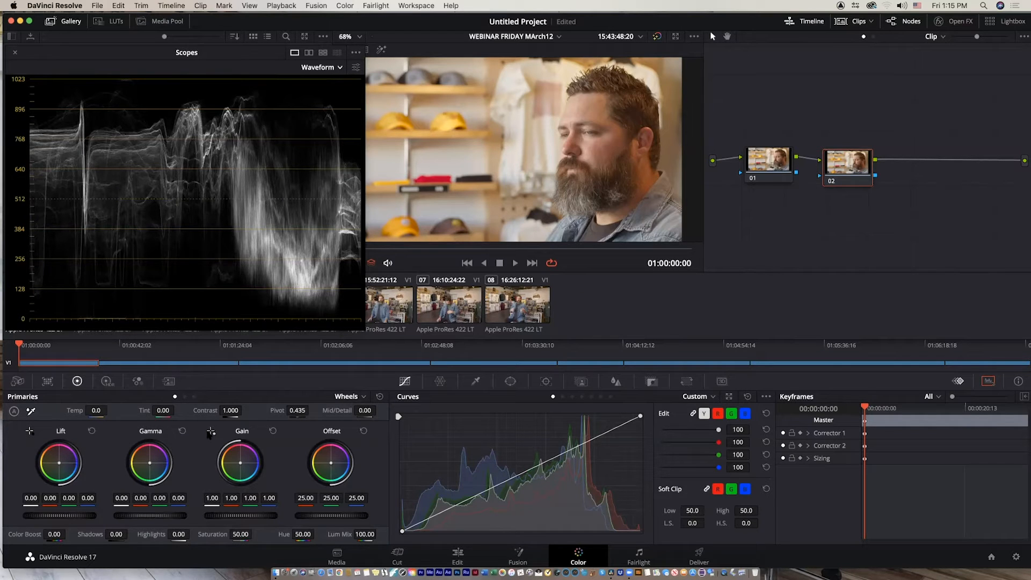
# Step: Try the black point picker on the dark spot beside the shelf and the white point picker on the T-shirt, resetting node 02
pyautogui.click(30, 431)
pyautogui.click(487, 175)
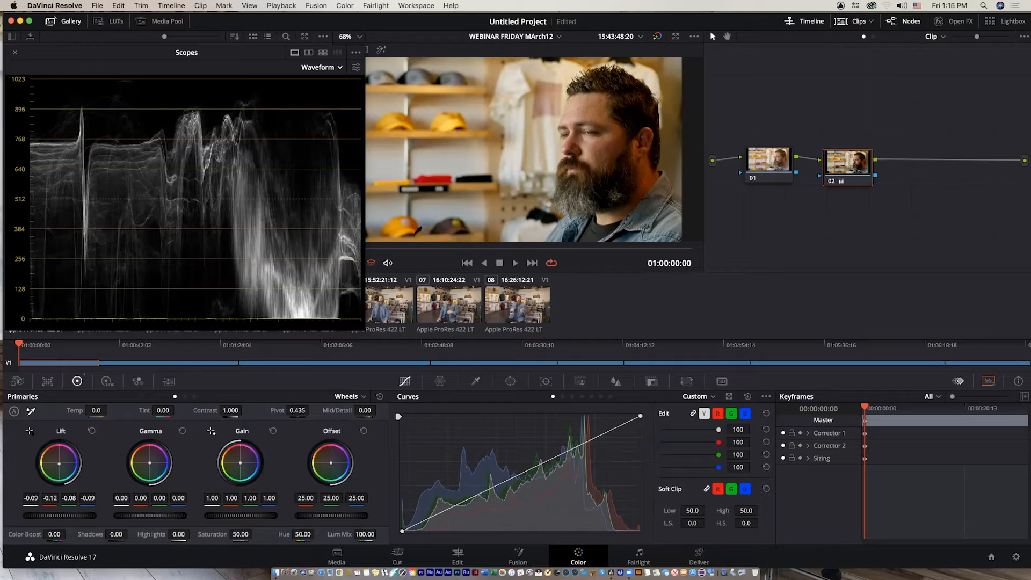
pyautogui.click(211, 431)
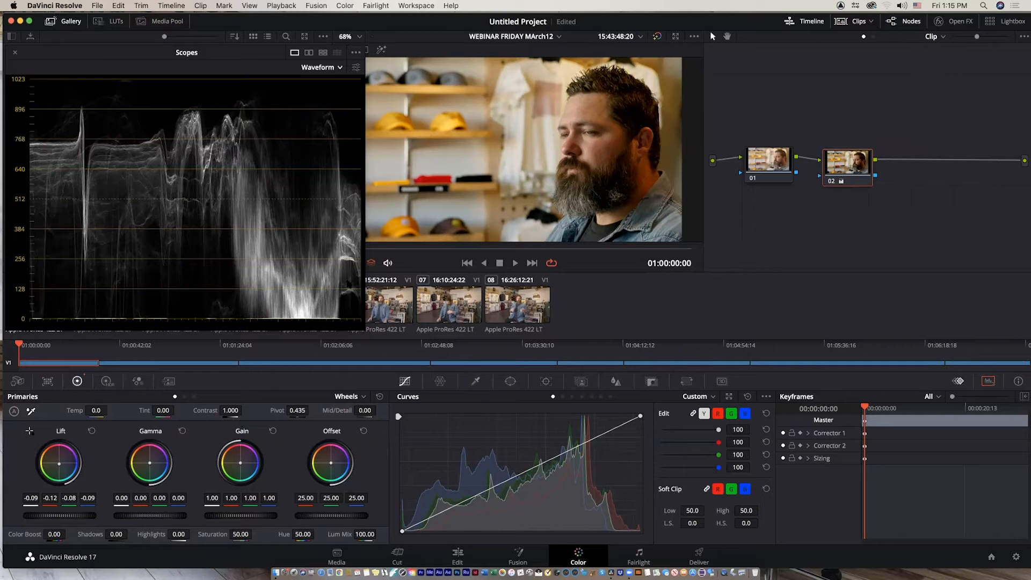
pyautogui.click(513, 87)
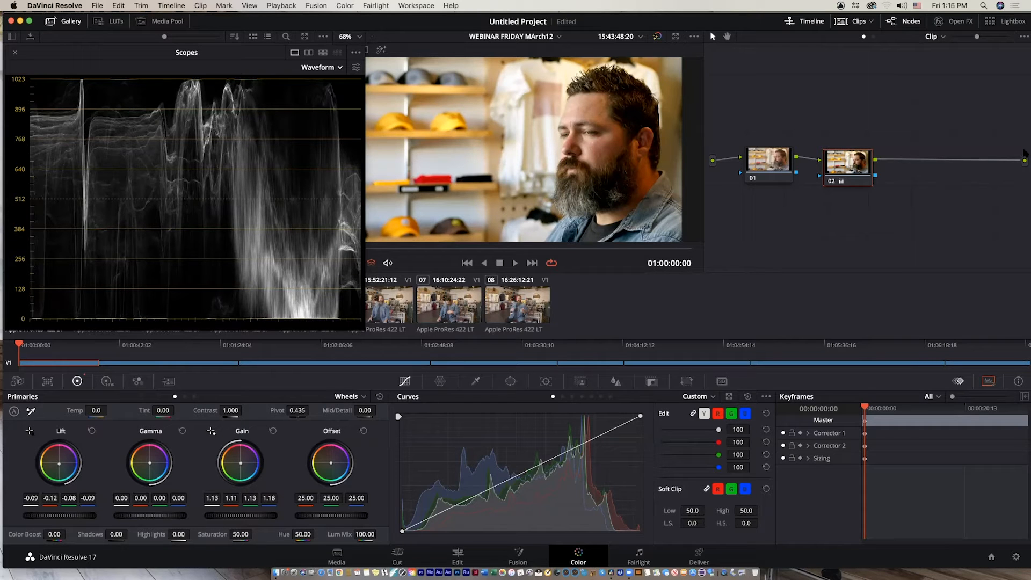
pyautogui.rightClick(862, 161)
pyautogui.click(881, 168)
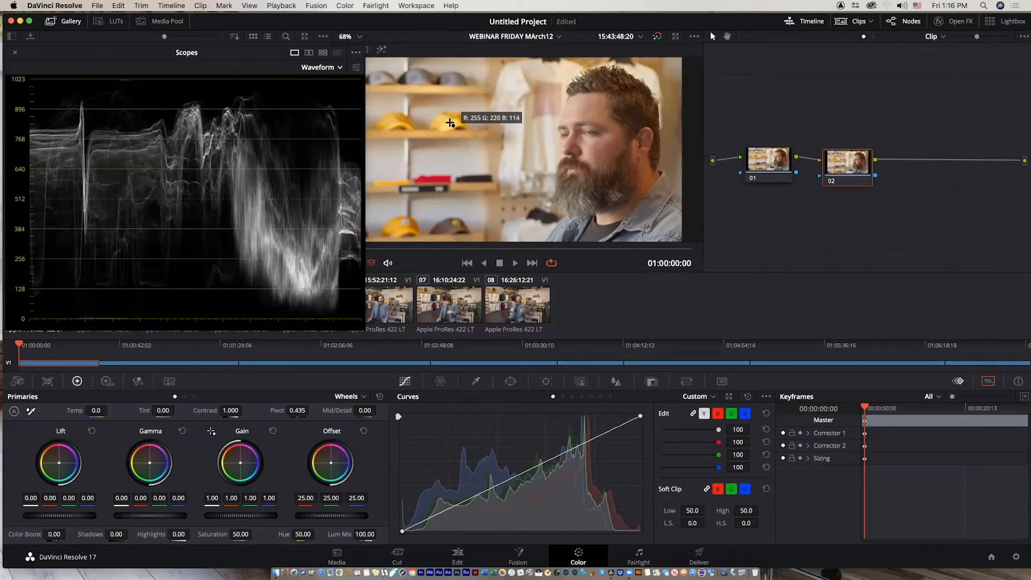
# Step: Try picking the black point from the yellow cap on the shelf and undo it
pyautogui.click(451, 123)
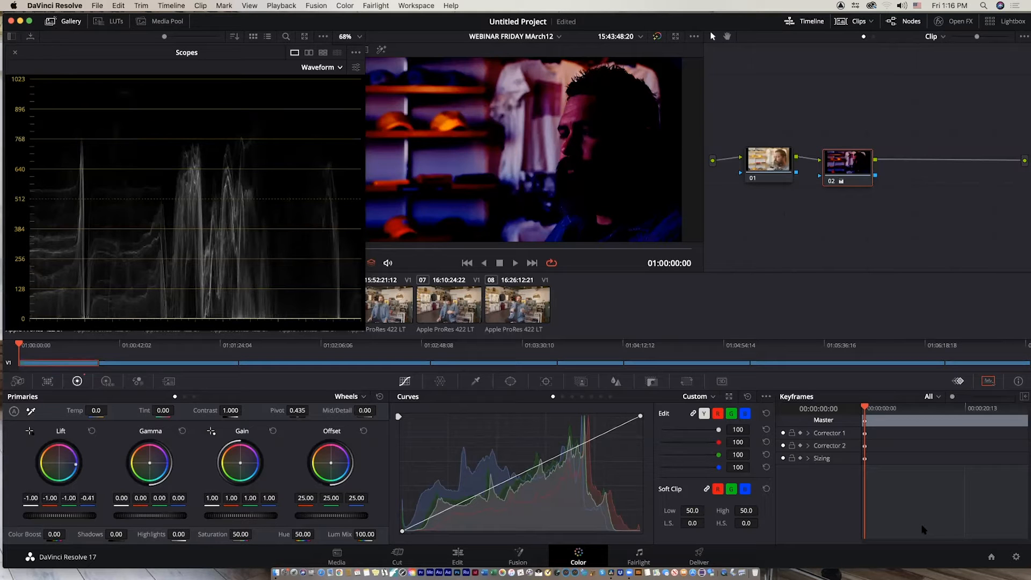
pyautogui.press('super+z')
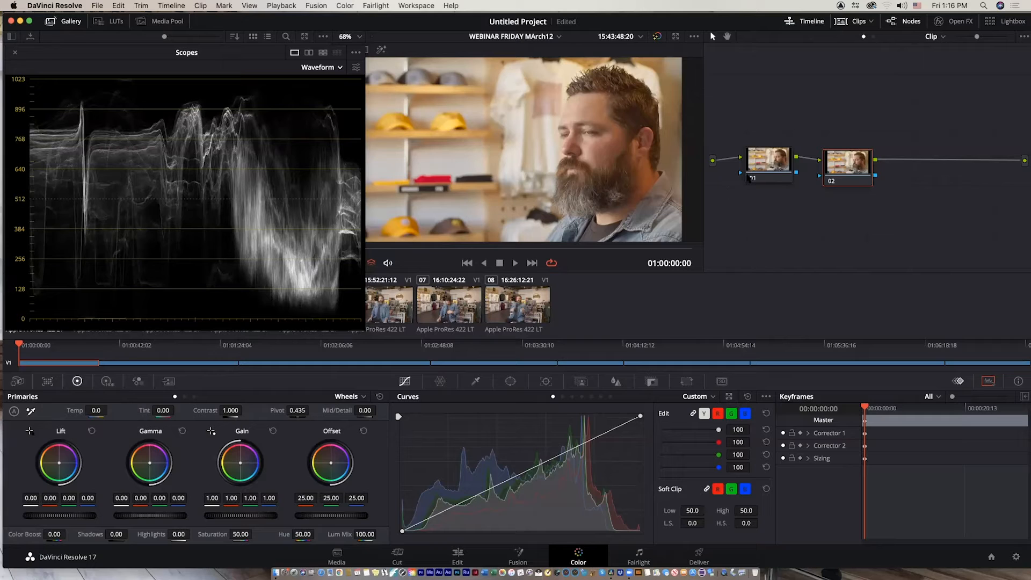
# Step: Align node 02 level with node 01 and play the clip up to 01:00:02:14
pyautogui.moveTo(850, 175); pyautogui.dragTo(842, 171)
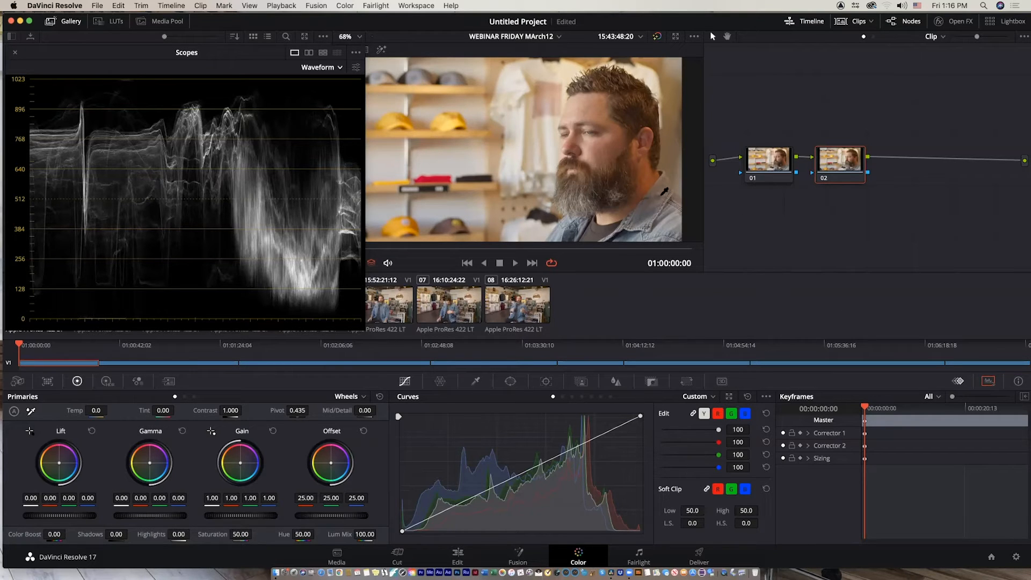
pyautogui.click(516, 263)
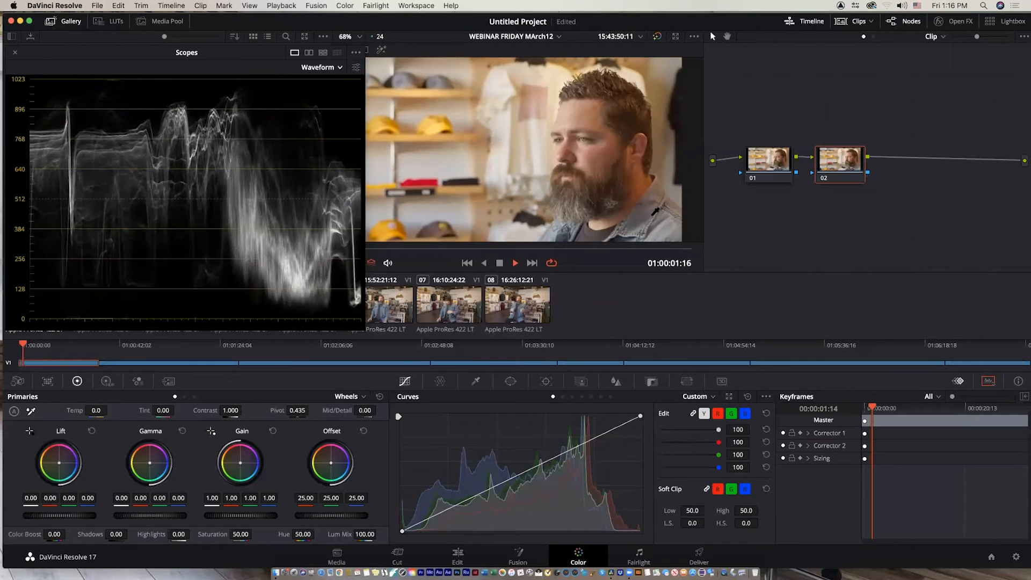
pyautogui.press('space')
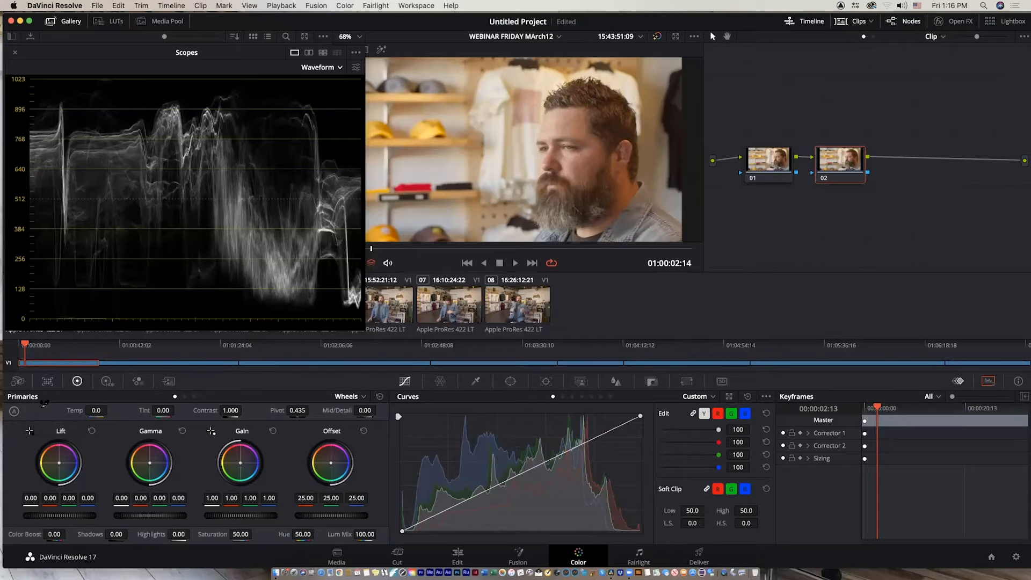
# Step: Try white balance samples from the denim jacket and the middle of the hanging T-shirt, clearing each from node 02
pyautogui.click(655, 215)
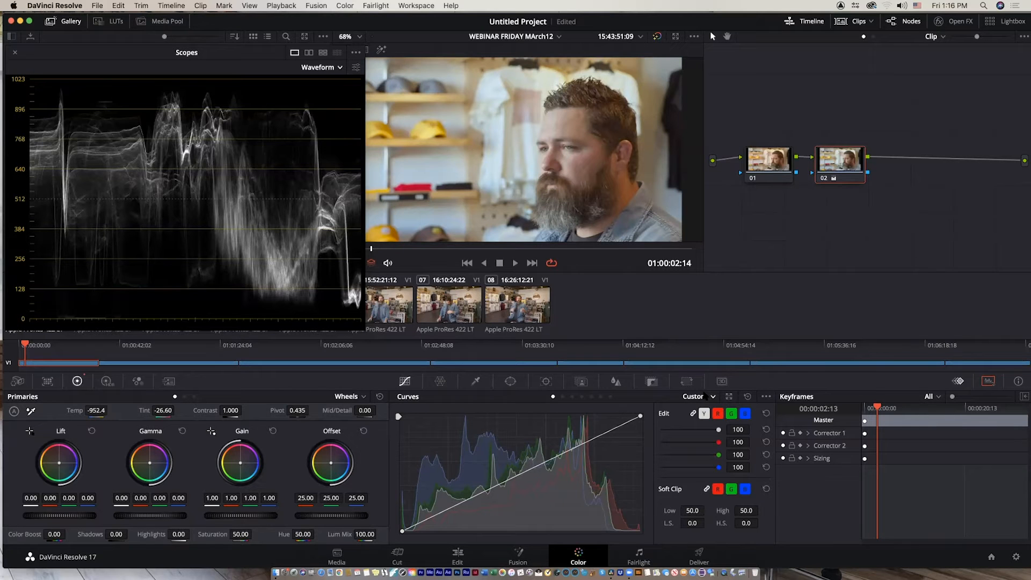
pyautogui.press('super+z')
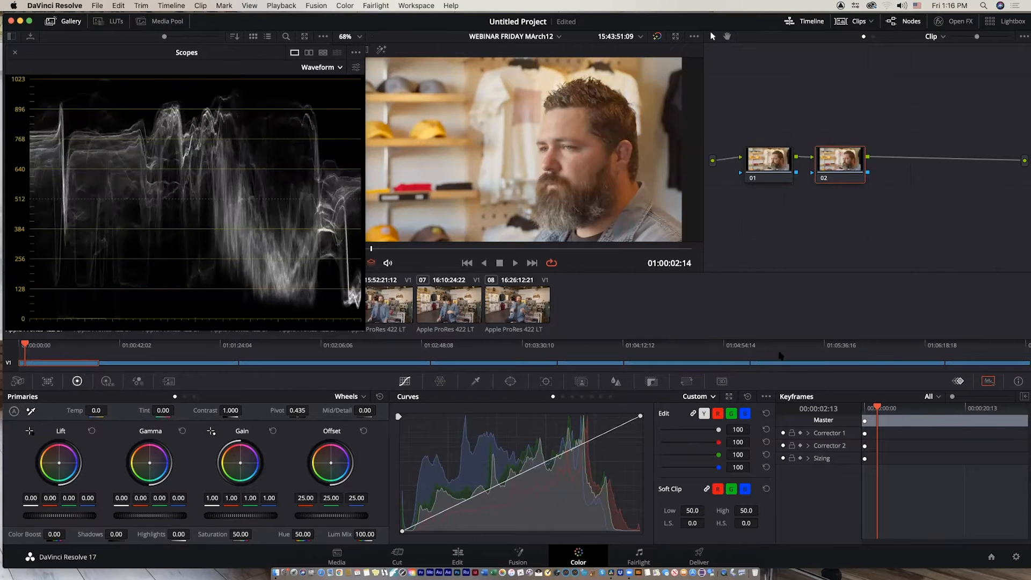
pyautogui.click(31, 412)
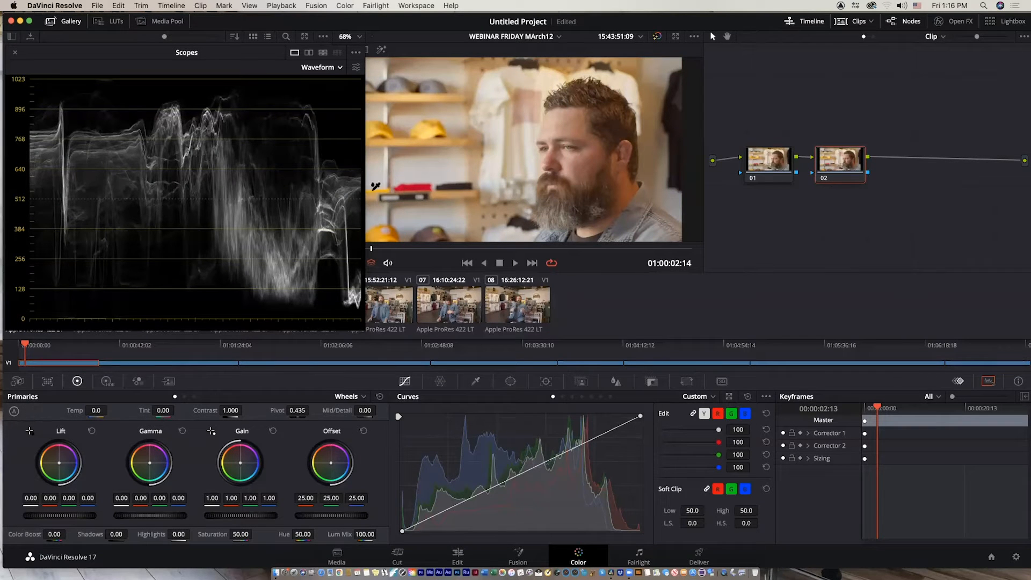
pyautogui.click(501, 127)
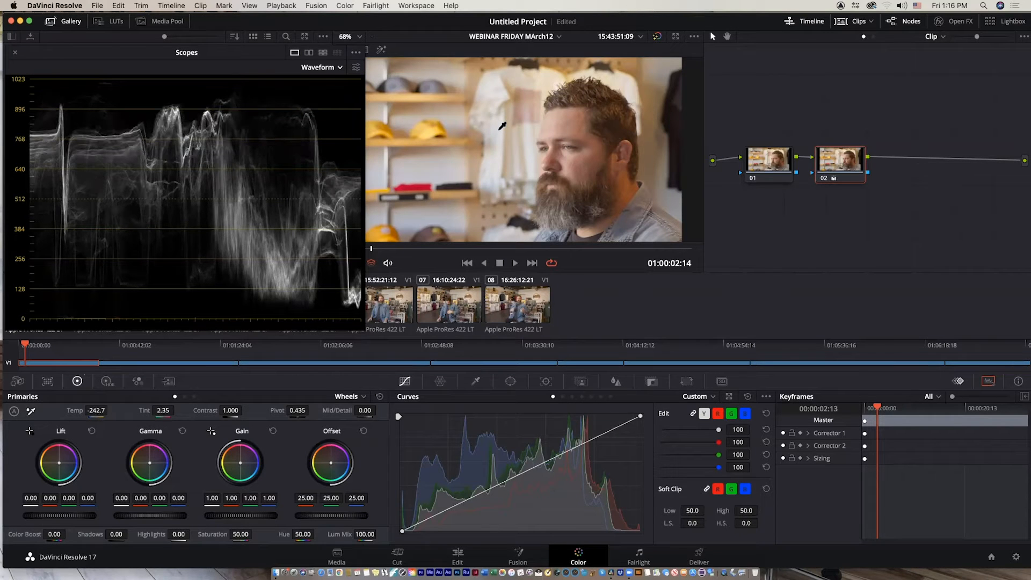
pyautogui.rightClick(854, 176)
pyautogui.click(866, 182)
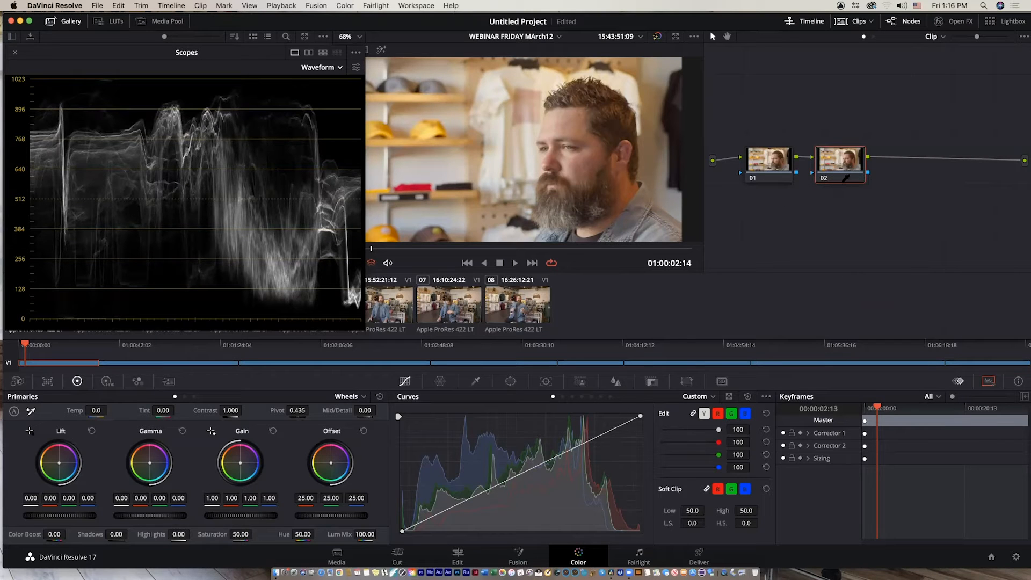
# Step: Try a white balance sample from the upper part of the hanging T-shirt and reset node 02
pyautogui.click(31, 411)
pyautogui.click(499, 90)
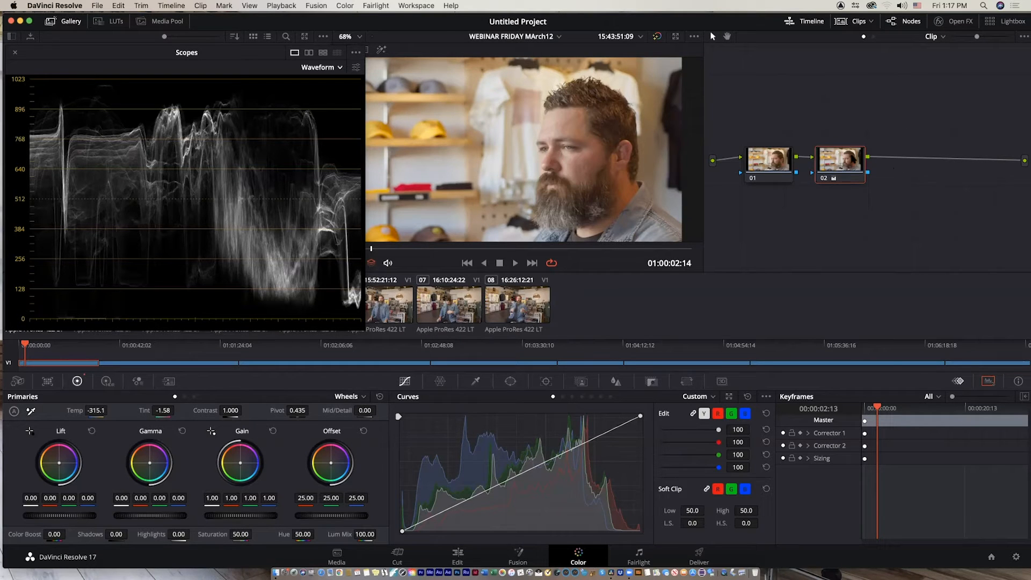
pyautogui.rightClick(831, 158)
pyautogui.click(859, 163)
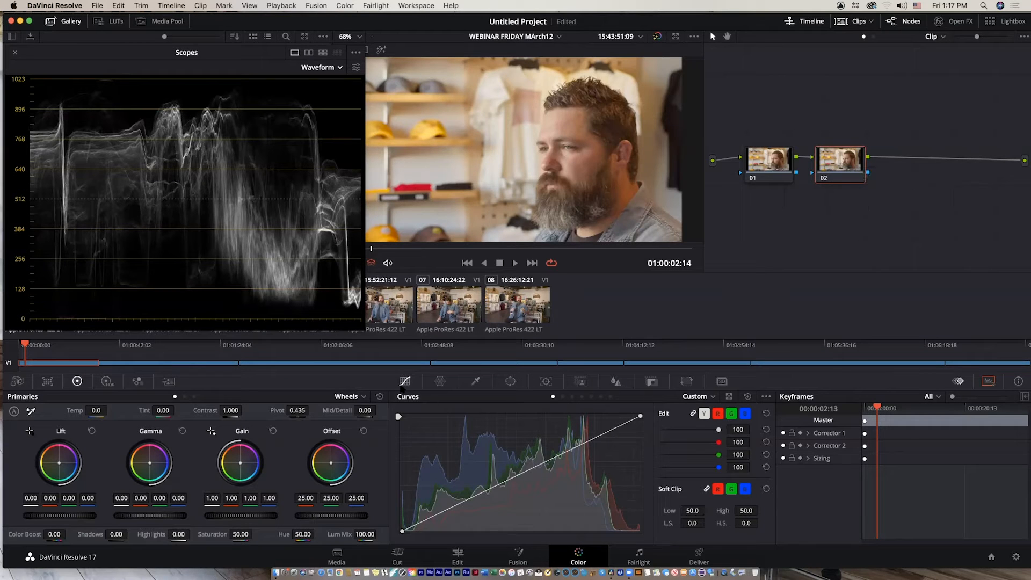
# Step: Look through the Color Warper, Qualifier, Window, Tracker, Magic Mask, Blur, Key and Sizing palettes and return to Curves
pyautogui.click(444, 384)
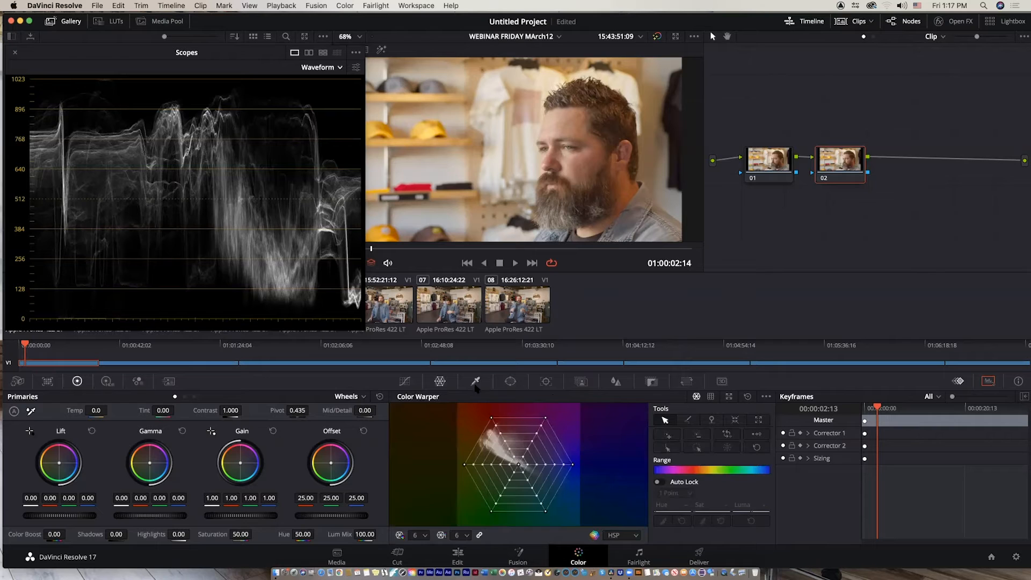
pyautogui.click(476, 383)
pyautogui.click(511, 381)
pyautogui.click(545, 382)
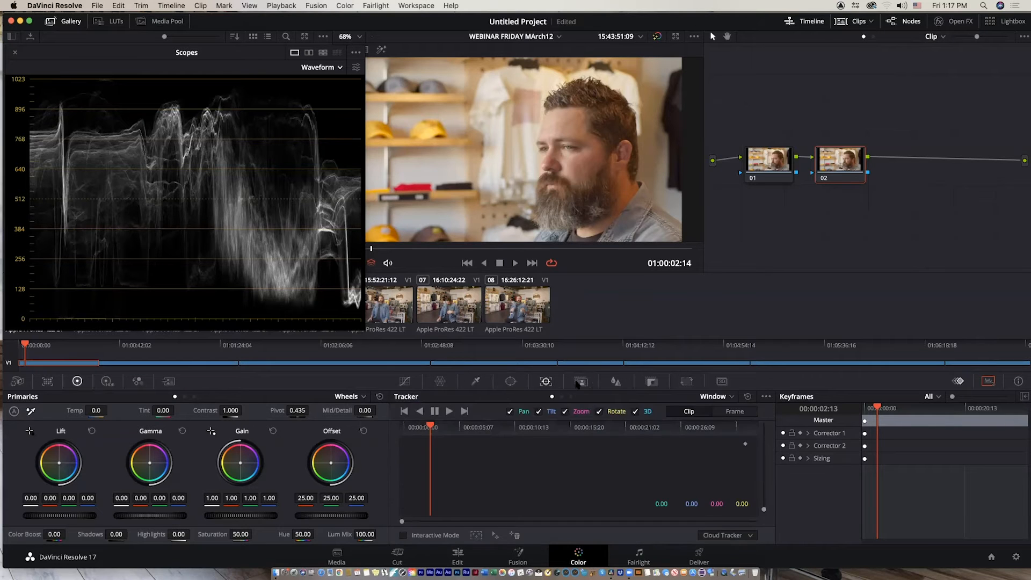
pyautogui.click(581, 382)
pyautogui.click(615, 382)
pyautogui.click(652, 382)
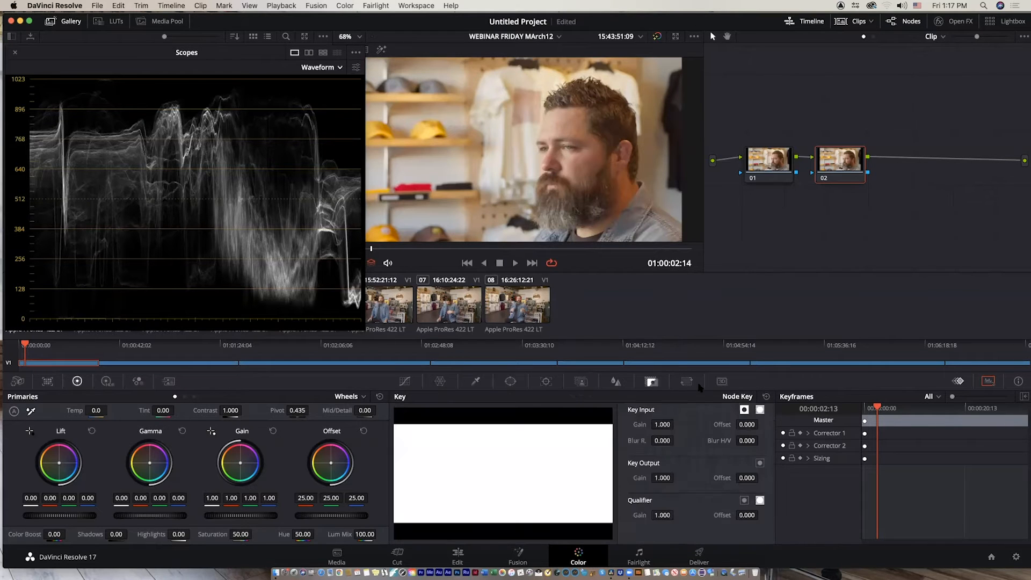
pyautogui.click(686, 382)
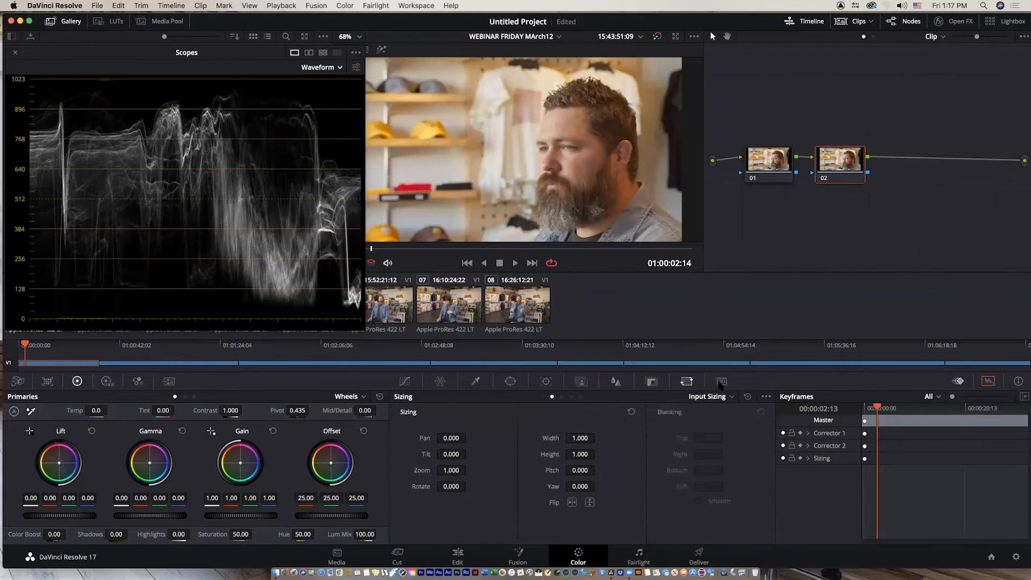
pyautogui.click(404, 382)
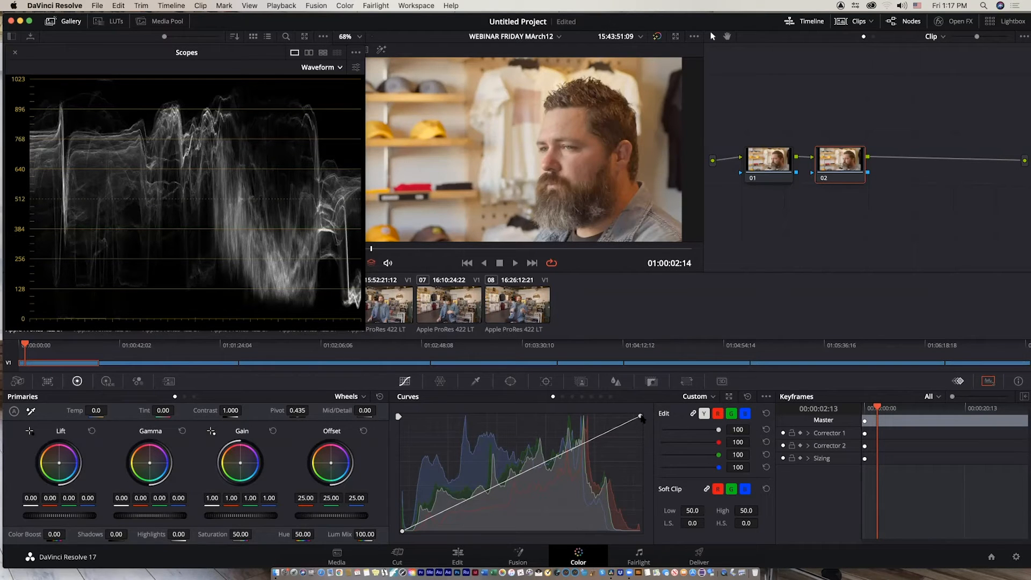
# Step: Lower the custom curve's highlight endpoint slightly and nudge its shadow endpoint on node 02
pyautogui.moveTo(640, 416)
pyautogui.mouseDown()
pyautogui.moveTo(640, 494)
pyautogui.moveTo(641, 415)
pyautogui.moveTo(514, 418)
pyautogui.moveTo(634, 424)
pyautogui.moveTo(548, 428)
pyautogui.moveTo(529, 421)
pyautogui.moveTo(640, 421)
pyautogui.mouseUp()
pyautogui.moveTo(402, 531)
pyautogui.mouseDown()
pyautogui.moveTo(396, 493)
pyautogui.moveTo(404, 530)
pyautogui.moveTo(481, 537)
pyautogui.moveTo(400, 535)
pyautogui.mouseUp()
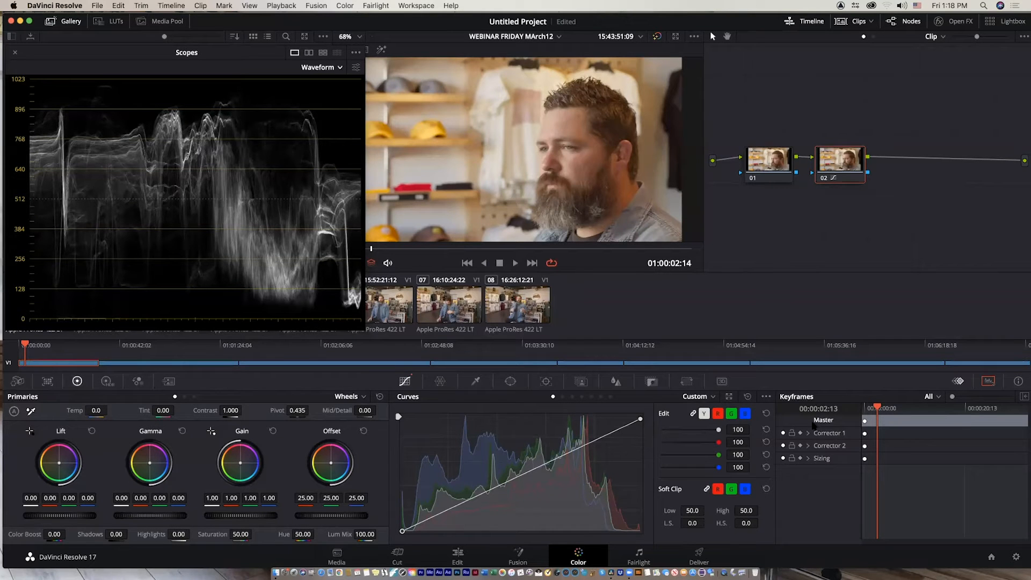
# Step: Add default anchors to the custom curve and shift its highlight and shadow anchors slightly downward
pyautogui.click(766, 397)
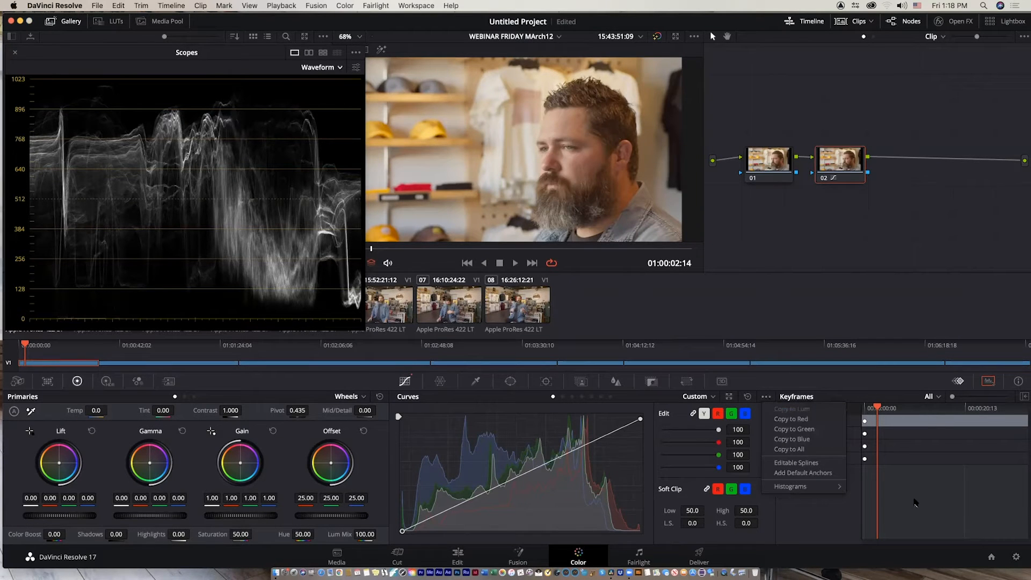
pyautogui.click(816, 473)
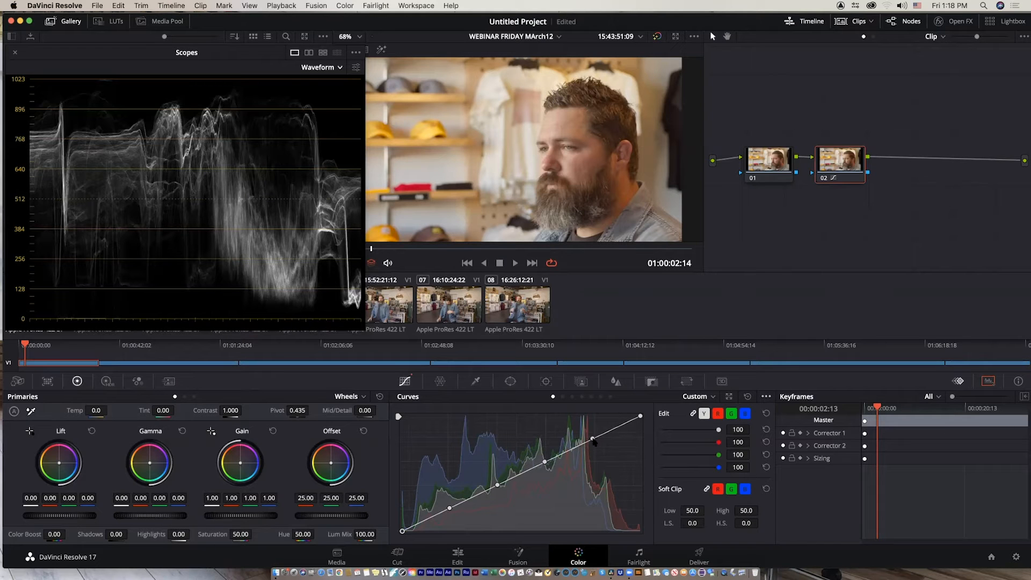
pyautogui.moveTo(593, 439)
pyautogui.mouseDown()
pyautogui.moveTo(587, 422)
pyautogui.moveTo(607, 456)
pyautogui.moveTo(580, 427)
pyautogui.moveTo(594, 450)
pyautogui.moveTo(583, 431)
pyautogui.moveTo(585, 446)
pyautogui.mouseUp()
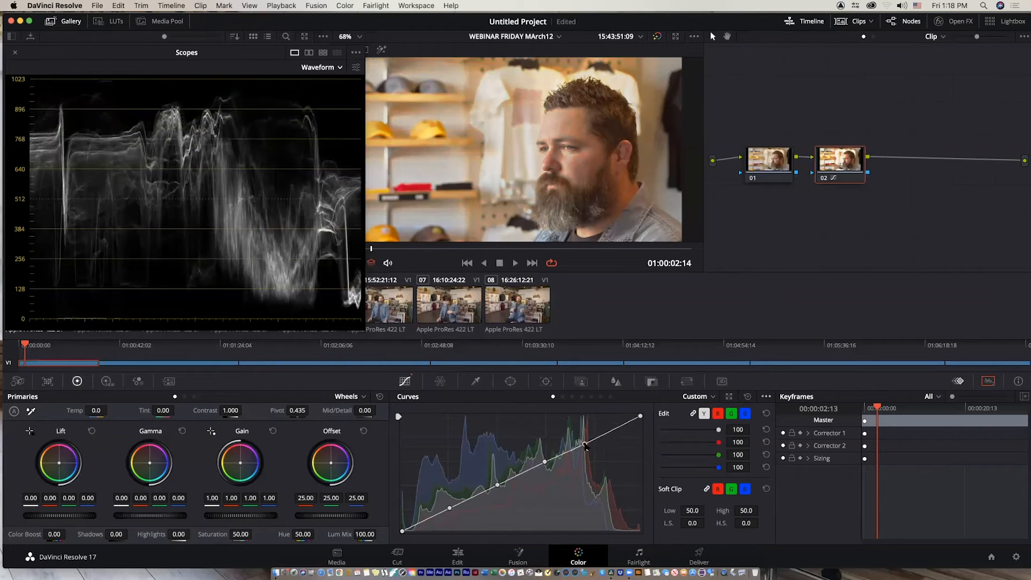
pyautogui.moveTo(449, 509)
pyautogui.mouseDown()
pyautogui.moveTo(460, 518)
pyautogui.moveTo(457, 491)
pyautogui.moveTo(464, 521)
pyautogui.moveTo(447, 510)
pyautogui.mouseUp()
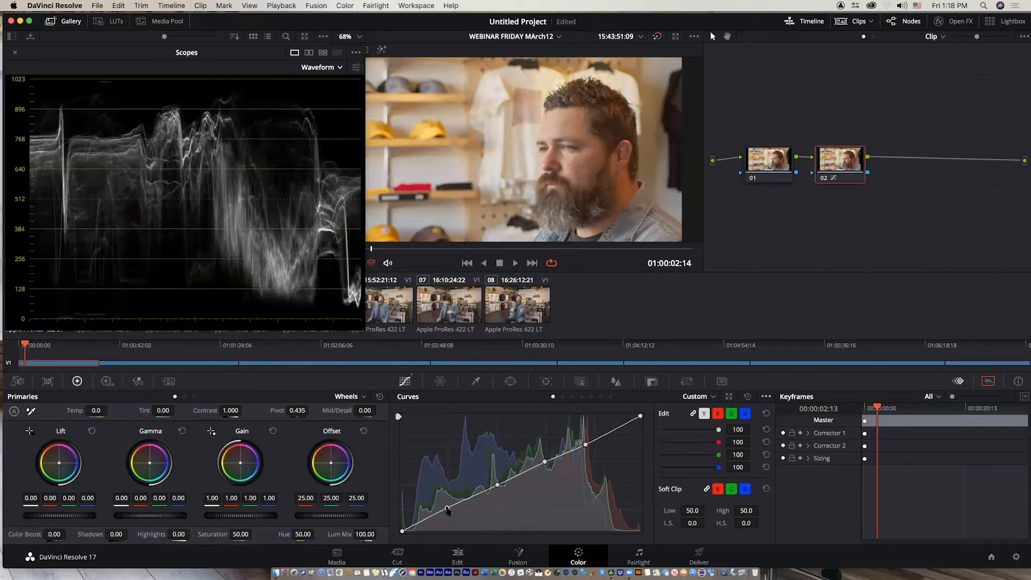
# Step: Reset node 02's grade and shape its custom curve into an S with one raised highlight point and one lowered shadow point
pyautogui.rightClick(838, 160)
pyautogui.click(858, 168)
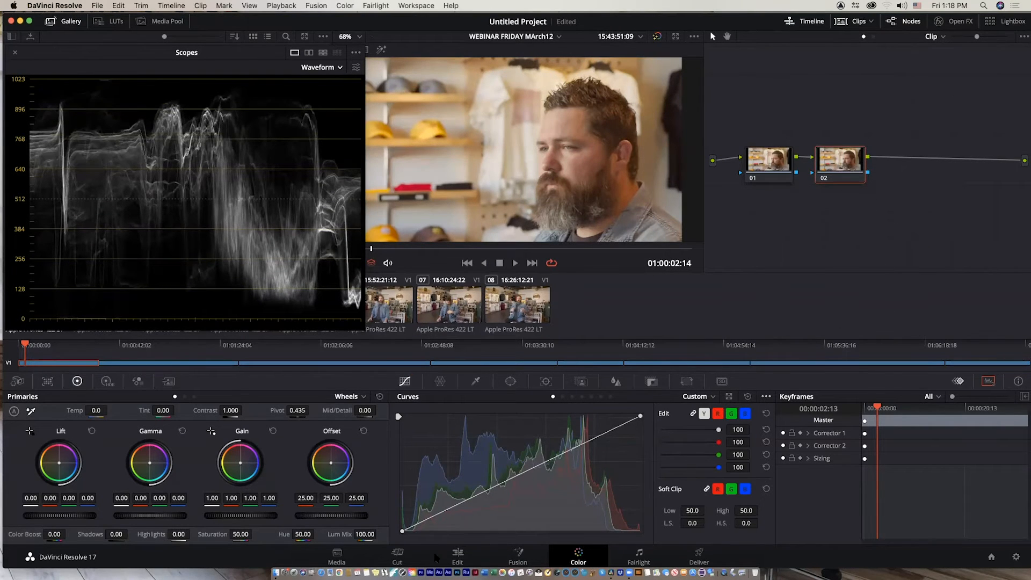
pyautogui.click(489, 488)
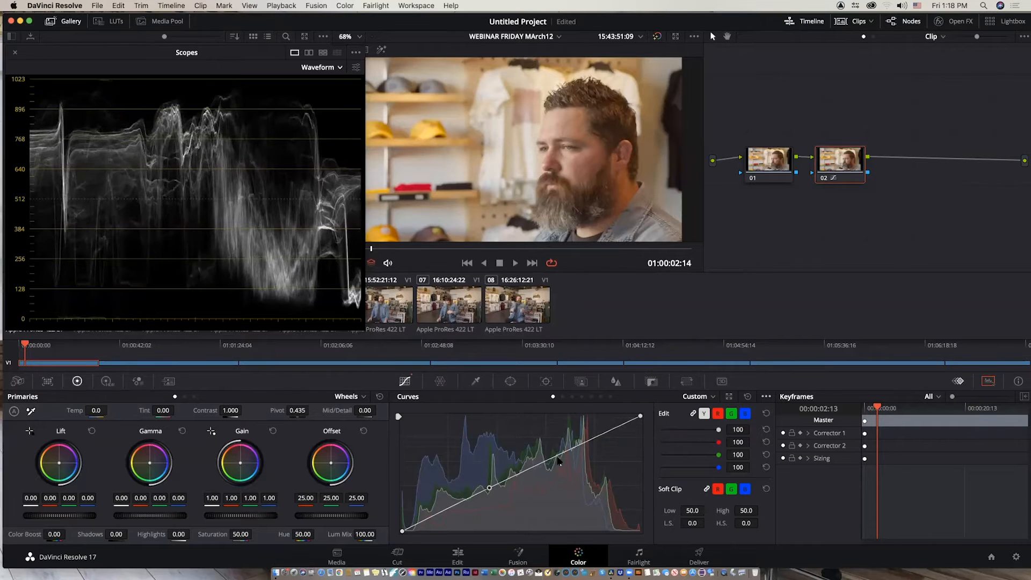
pyautogui.moveTo(580, 445)
pyautogui.mouseDown()
pyautogui.moveTo(583, 453)
pyautogui.moveTo(596, 438)
pyautogui.moveTo(561, 452)
pyautogui.mouseUp()
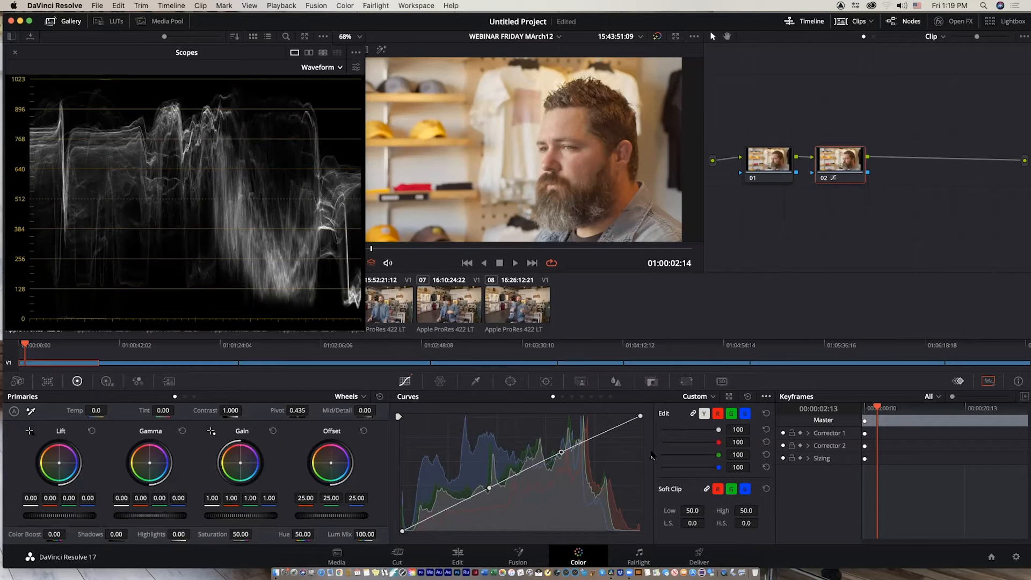
pyautogui.moveTo(561, 452); pyautogui.dragTo(571, 439)
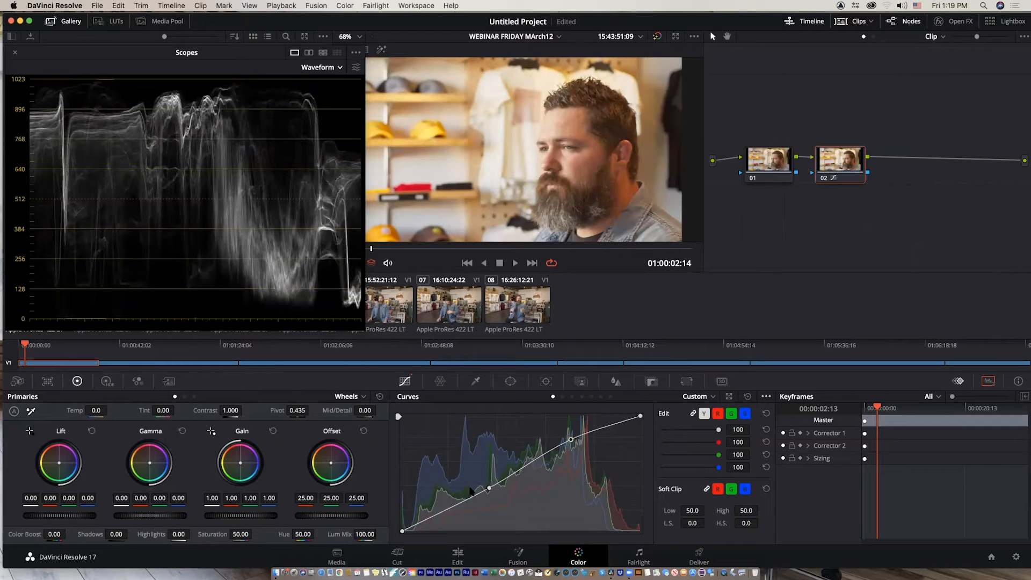
pyautogui.moveTo(489, 488); pyautogui.dragTo(464, 512)
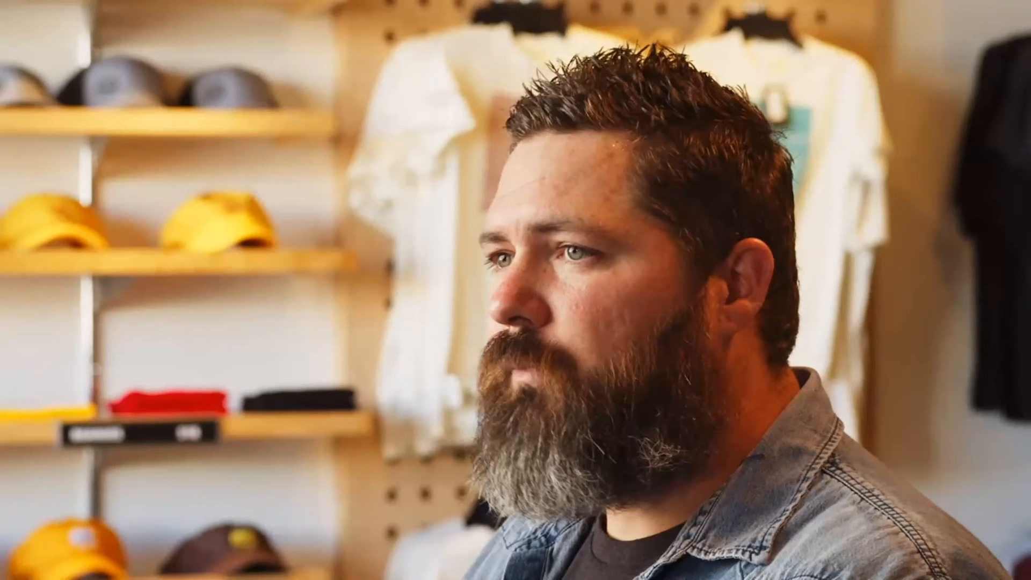
# Step: Exit the full-screen viewer and label node 02 "MY CURVE"
pyautogui.moveTo(895, 423)
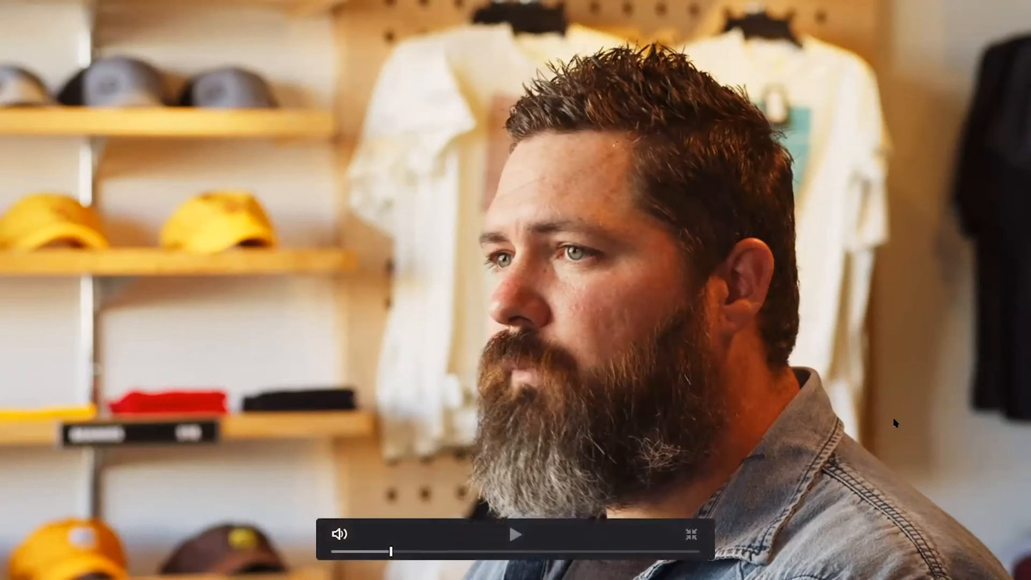
pyautogui.click(691, 534)
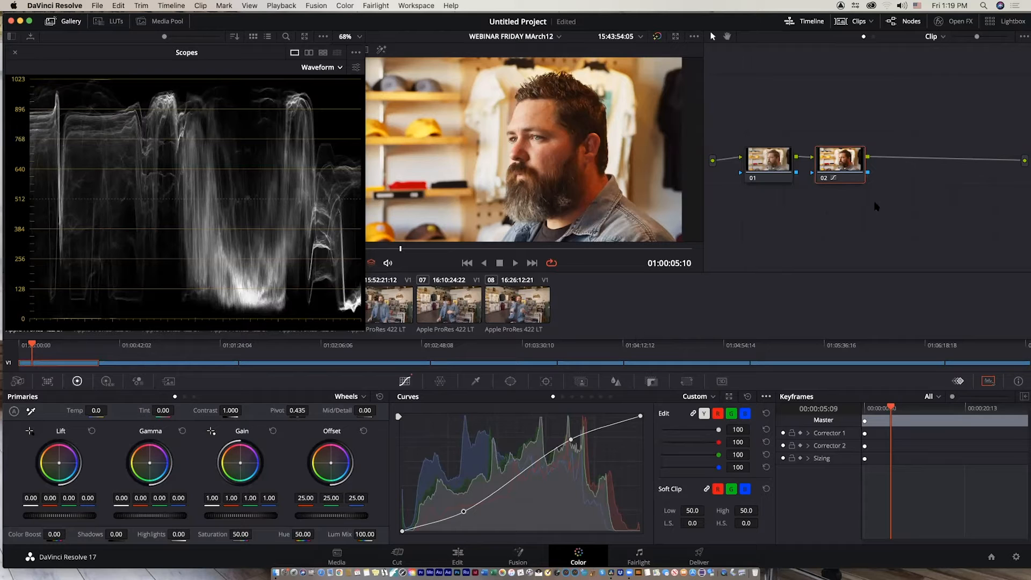
pyautogui.moveTo(841, 170); pyautogui.dragTo(829, 173)
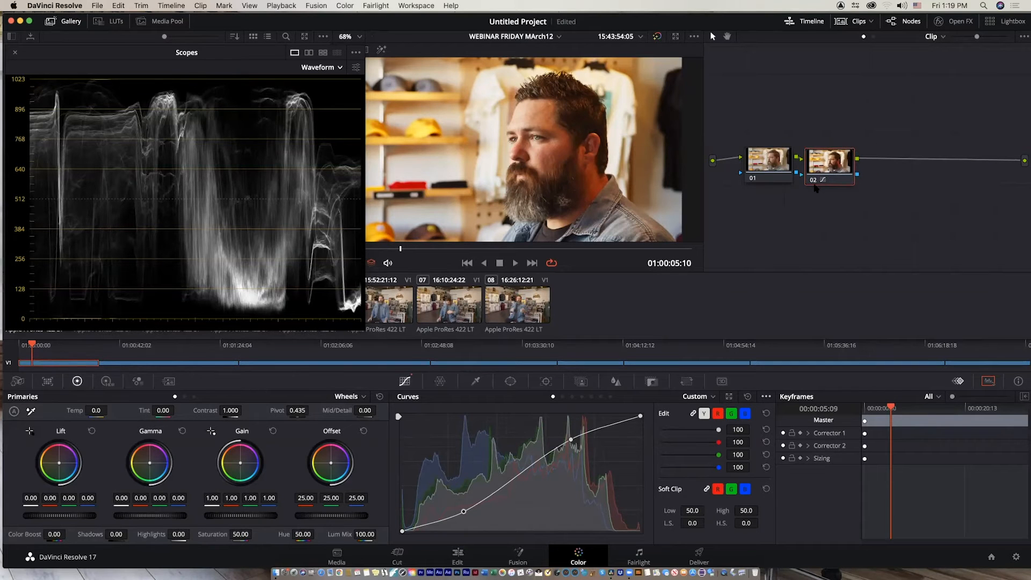
pyautogui.rightClick(828, 164)
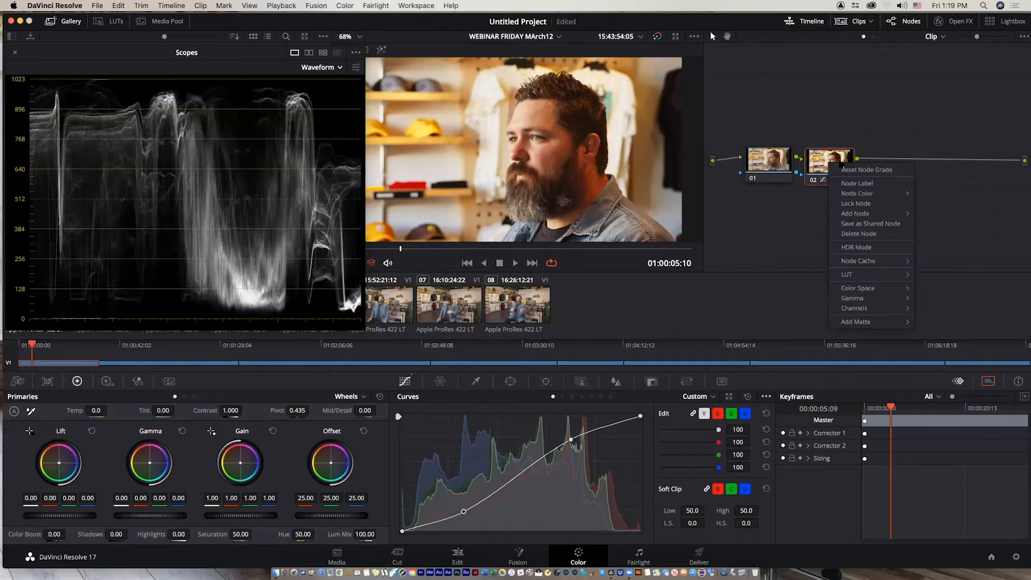
pyautogui.click(879, 183)
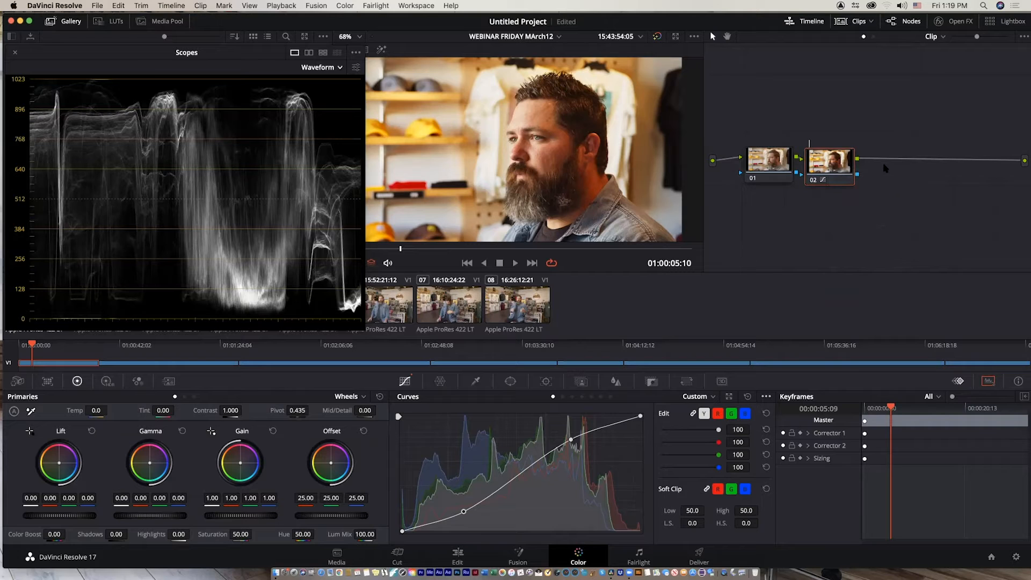
pyautogui.write('MY CURVE')
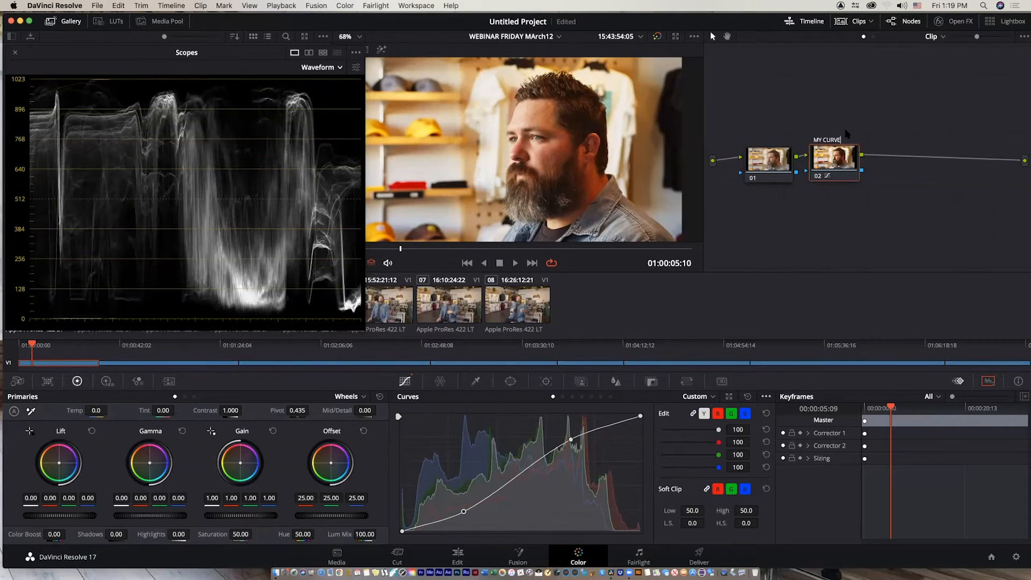
pyautogui.press('Return')
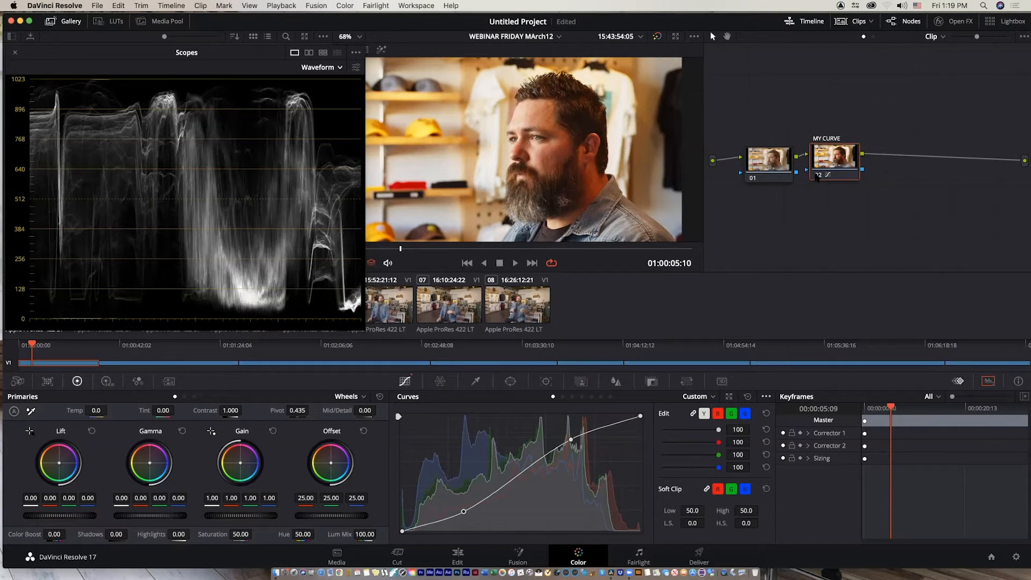
# Step: Disable the MY CURVE node and add a serial node after it
pyautogui.click(819, 175)
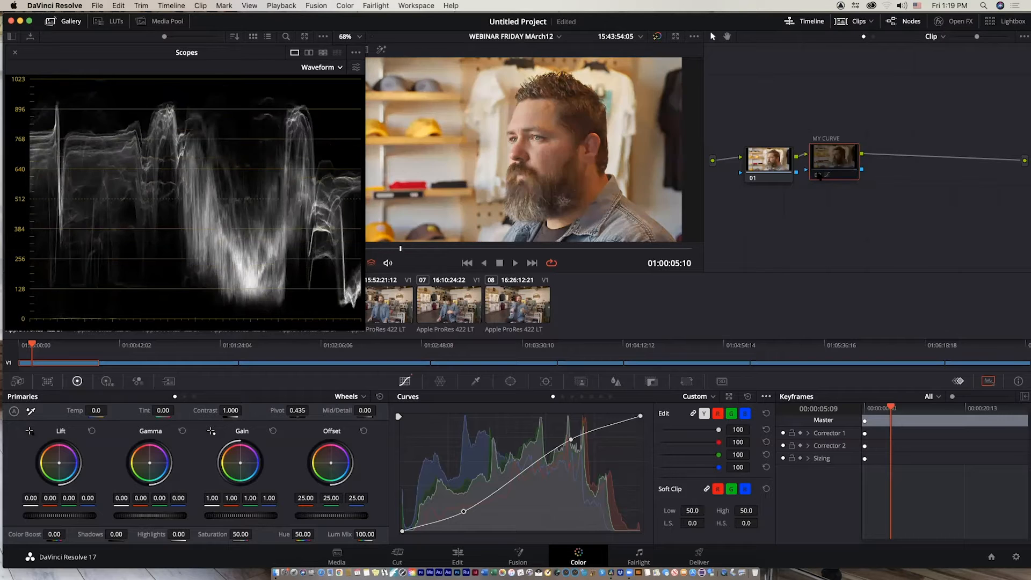
pyautogui.rightClick(846, 166)
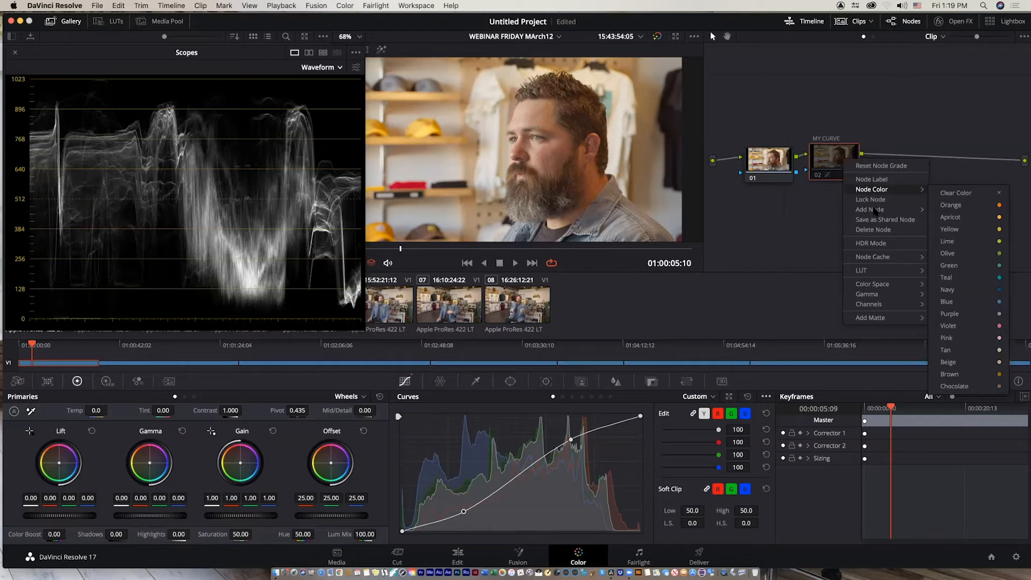
pyautogui.moveTo(874, 211)
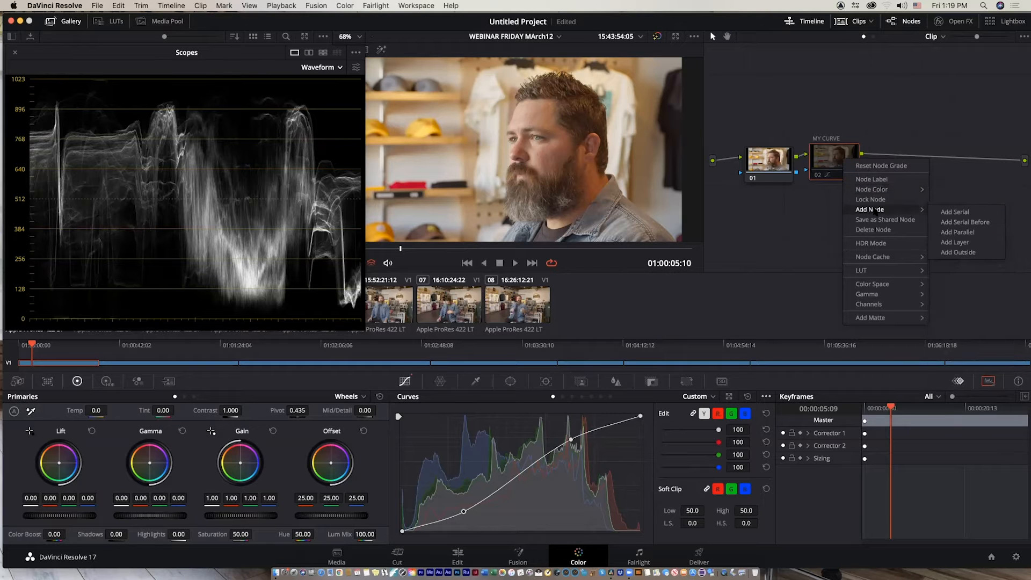
pyautogui.click(966, 219)
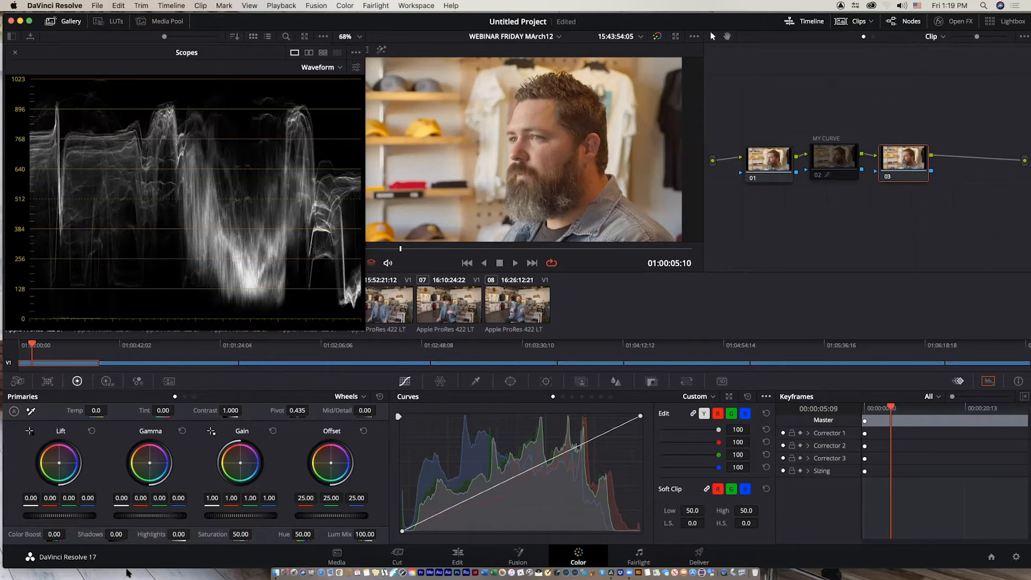
# Step: Try a blue lift of -0.29 and a master lift of 0.03 on node 03, resetting the Lift wheel after each change
pyautogui.moveTo(88, 498)
pyautogui.mouseDown()
pyautogui.moveTo(98, 498)
pyautogui.moveTo(71, 498)
pyautogui.moveTo(98, 499)
pyautogui.moveTo(78, 498)
pyautogui.mouseUp()
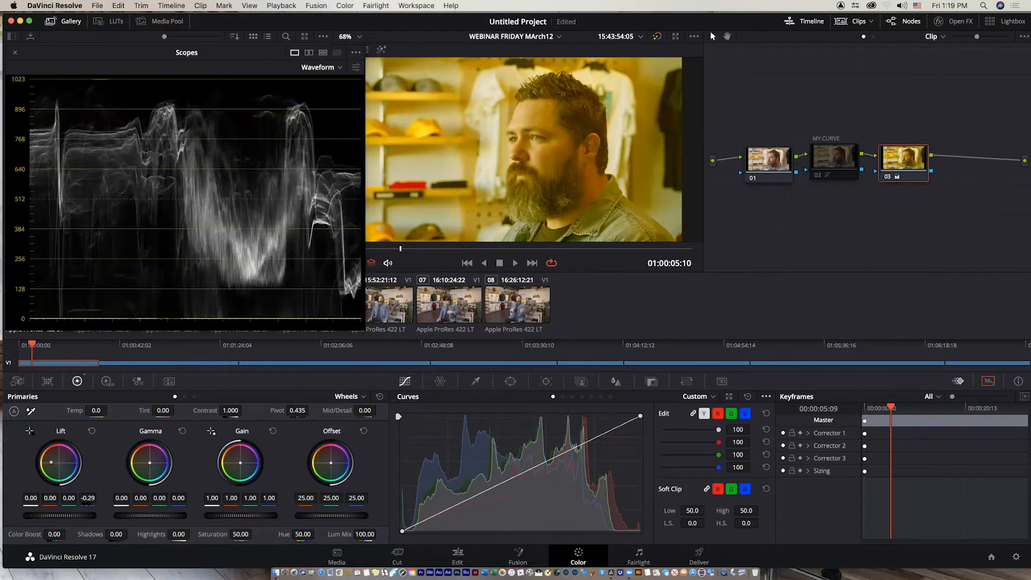
pyautogui.click(92, 431)
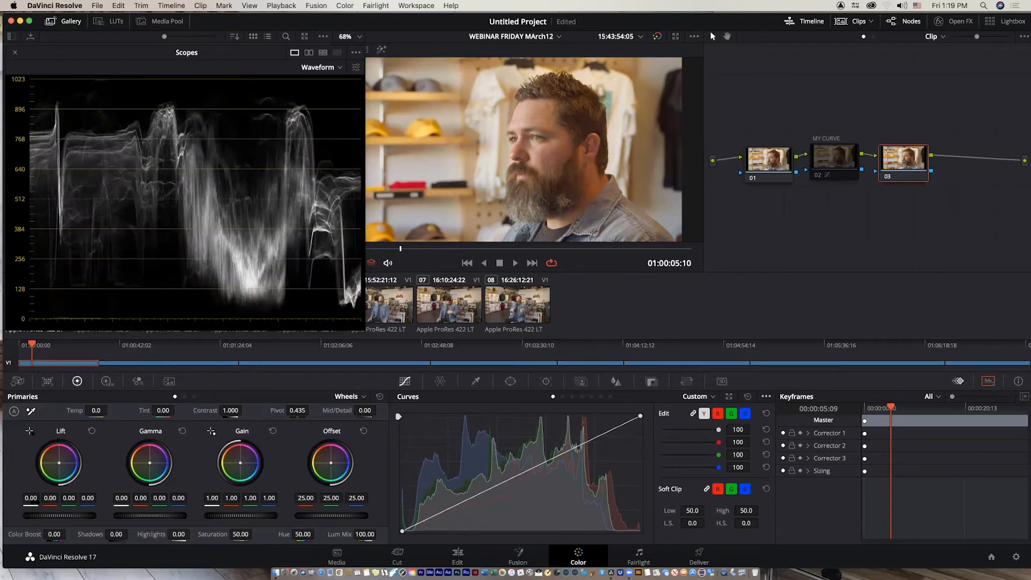
pyautogui.moveTo(30, 501)
pyautogui.mouseDown()
pyautogui.moveTo(49, 501)
pyautogui.moveTo(33, 500)
pyautogui.mouseUp()
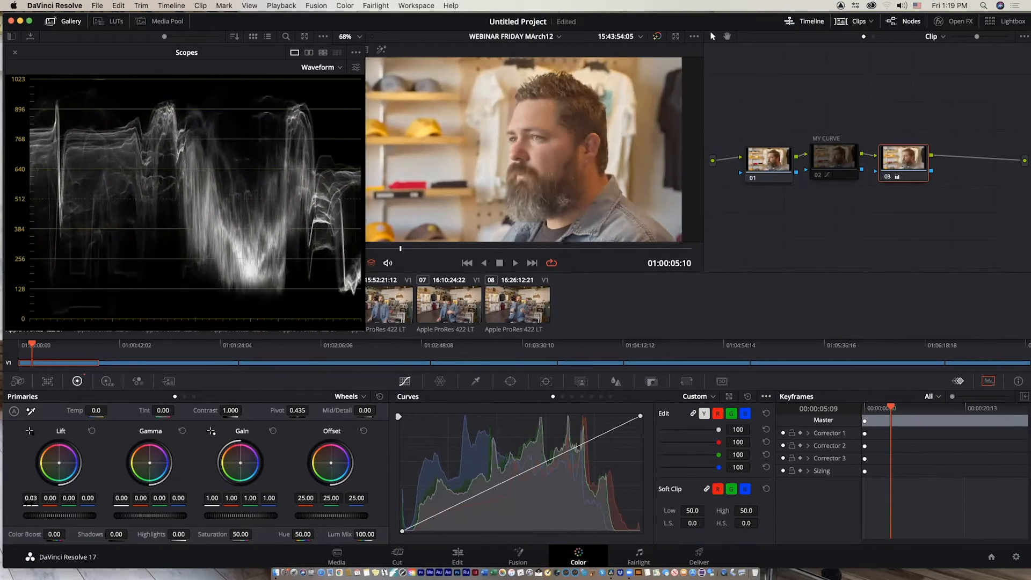
pyautogui.click(92, 431)
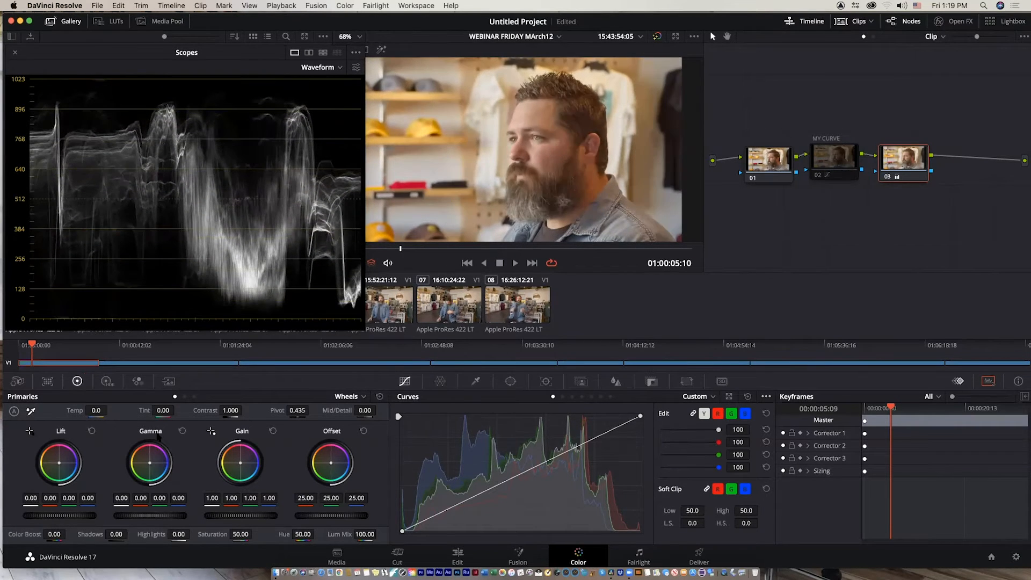
# Step: Try a slightly lower master gamma and a master gain of 1.10 on node 03, resetting the primaries after each change
pyautogui.moveTo(150, 516); pyautogui.dragTo(143, 515)
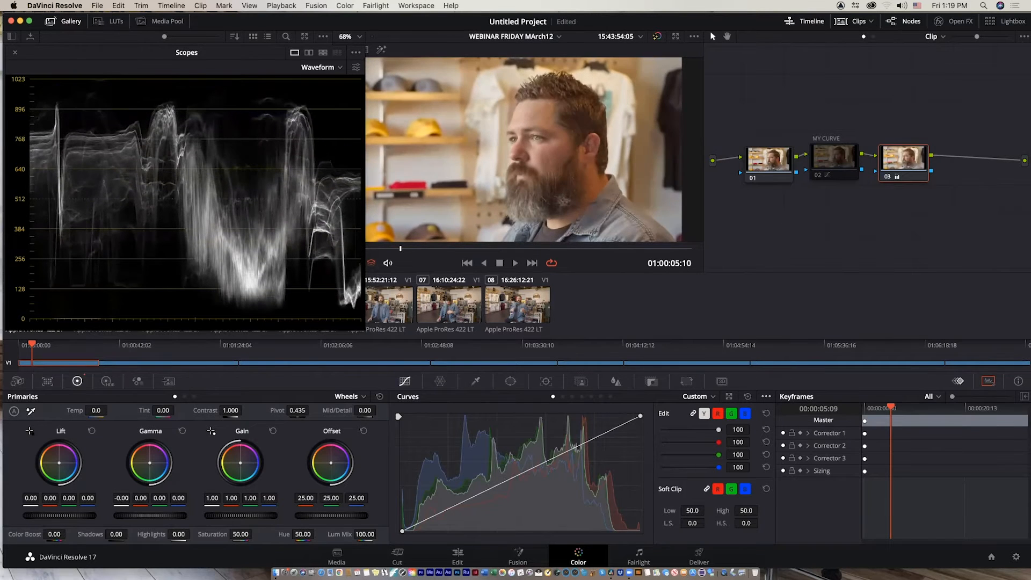
pyautogui.click(183, 431)
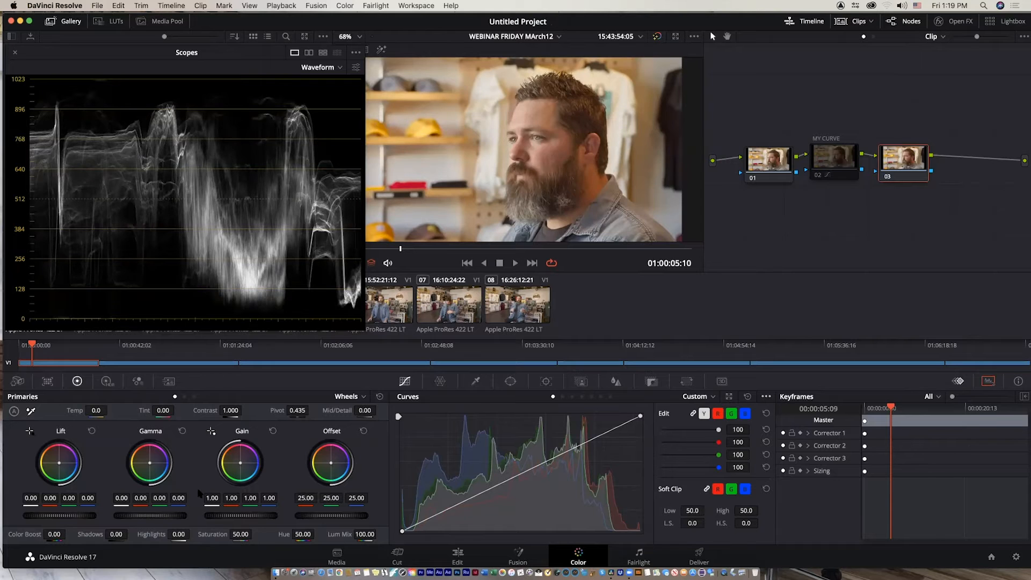
pyautogui.moveTo(212, 498)
pyautogui.mouseDown()
pyautogui.moveTo(237, 499)
pyautogui.moveTo(212, 499)
pyautogui.moveTo(238, 499)
pyautogui.moveTo(222, 498)
pyautogui.mouseUp()
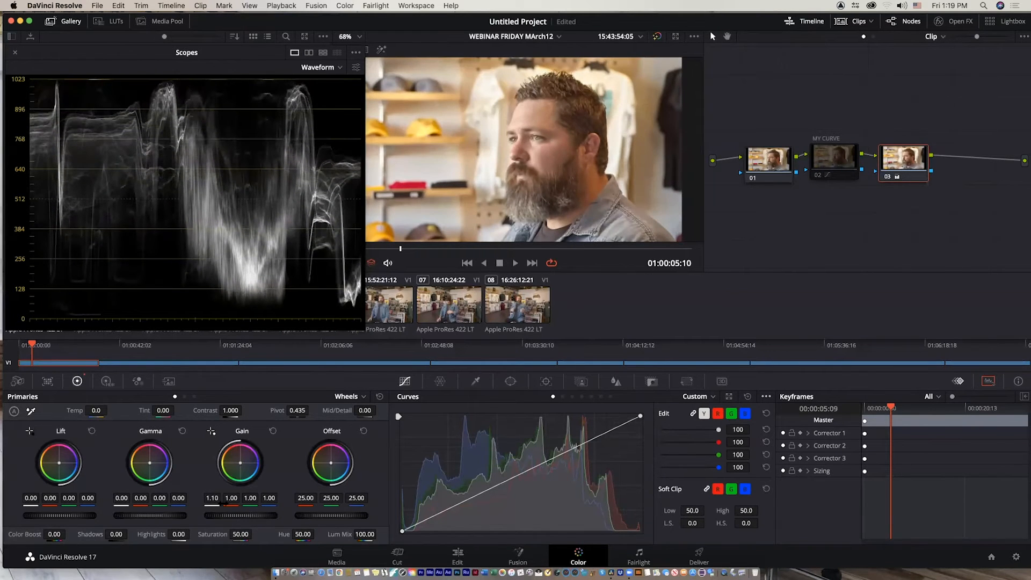
pyautogui.click(379, 397)
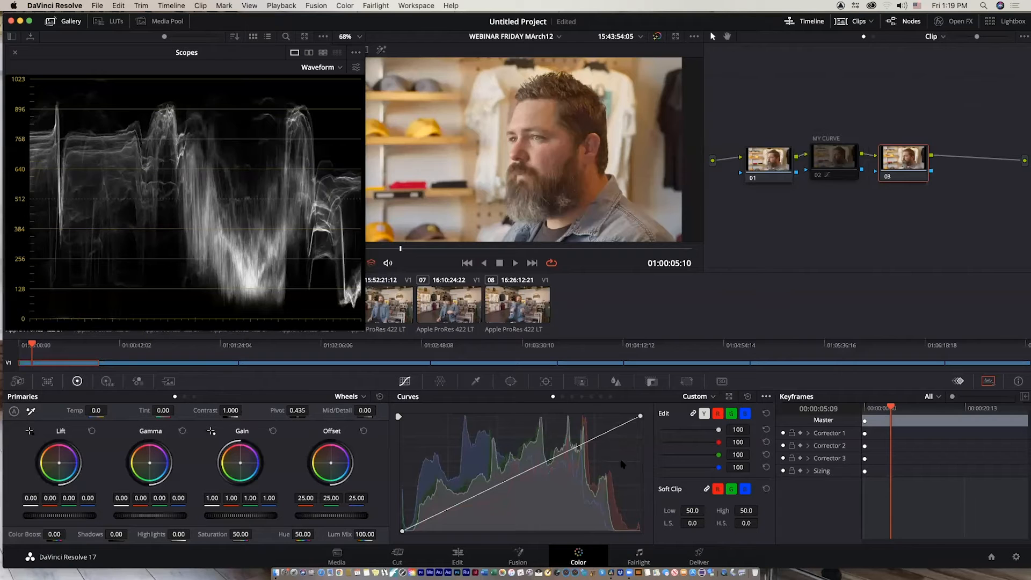
# Step: Try a custom curve on node 03 with a shadow point and a slightly raised highlight point, and reset the node's grade
pyautogui.click(577, 446)
pyautogui.click(485, 489)
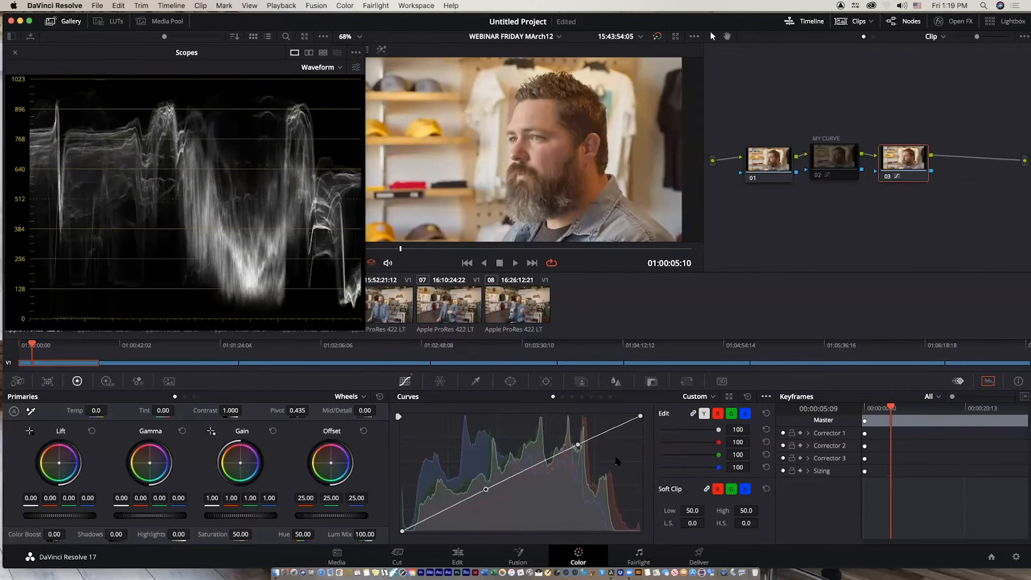
pyautogui.moveTo(577, 446)
pyautogui.mouseDown()
pyautogui.moveTo(580, 436)
pyautogui.moveTo(556, 457)
pyautogui.moveTo(578, 438)
pyautogui.moveTo(579, 454)
pyautogui.moveTo(576, 440)
pyautogui.mouseUp()
pyautogui.rightClick(902, 157)
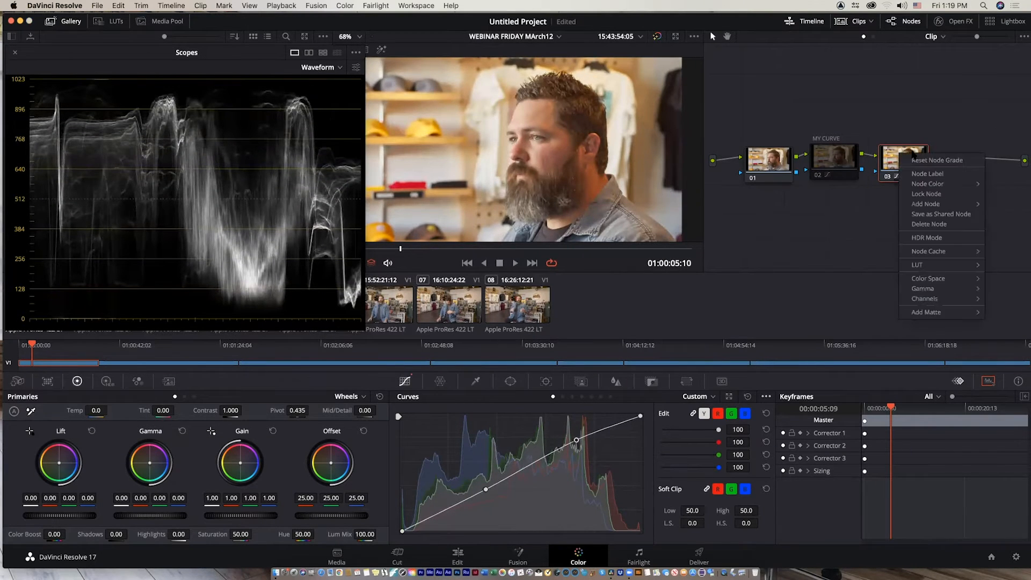
pyautogui.click(935, 162)
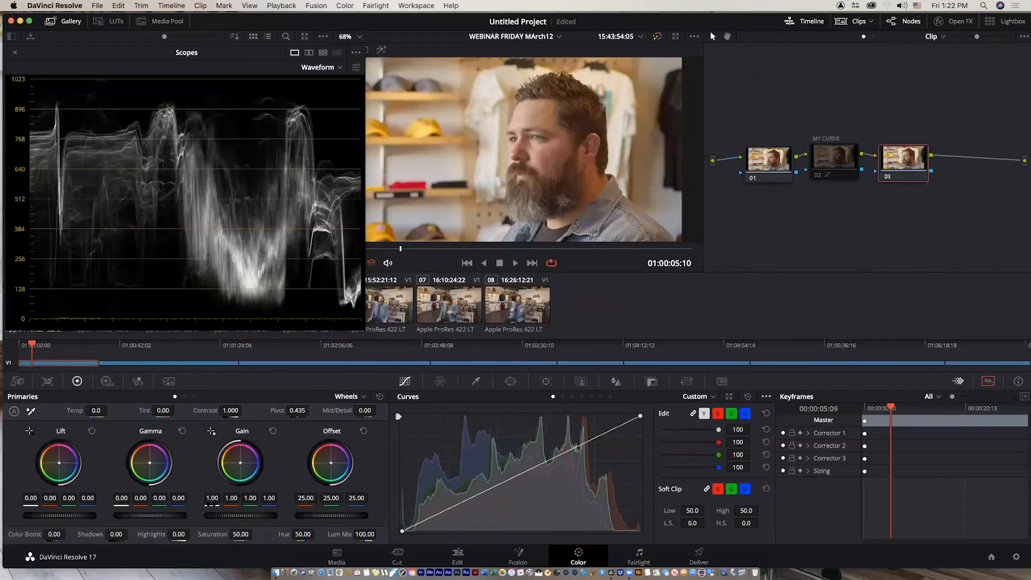
# Step: Set node 03's master lift to 0.02, gamma to 0.05 and gain to 1.01, and shift all three color wheels slightly toward blue
pyautogui.moveTo(211, 502); pyautogui.dragTo(225, 503)
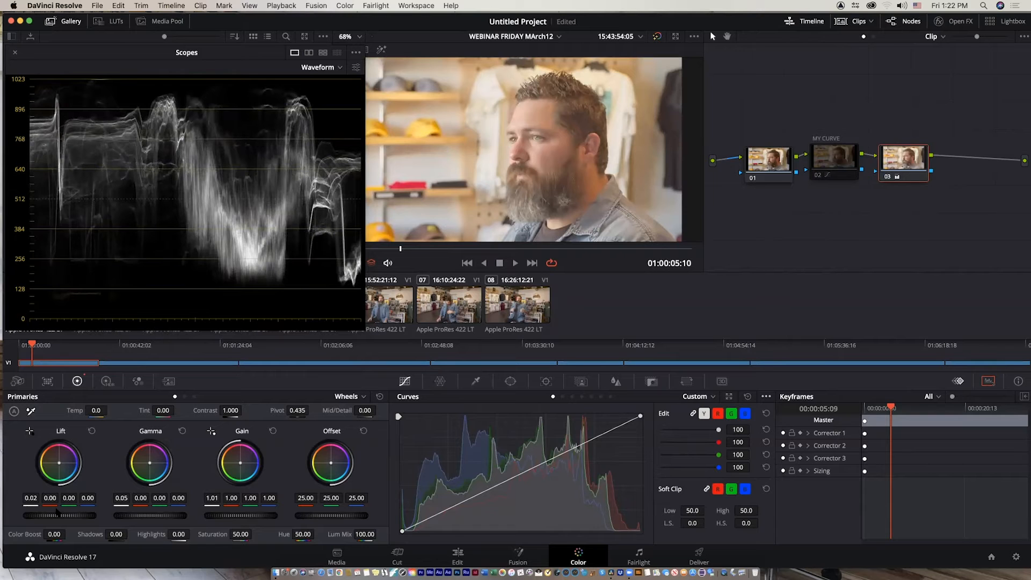
pyautogui.moveTo(59, 465); pyautogui.dragTo(59, 465)
pyautogui.moveTo(151, 465); pyautogui.dragTo(150, 464)
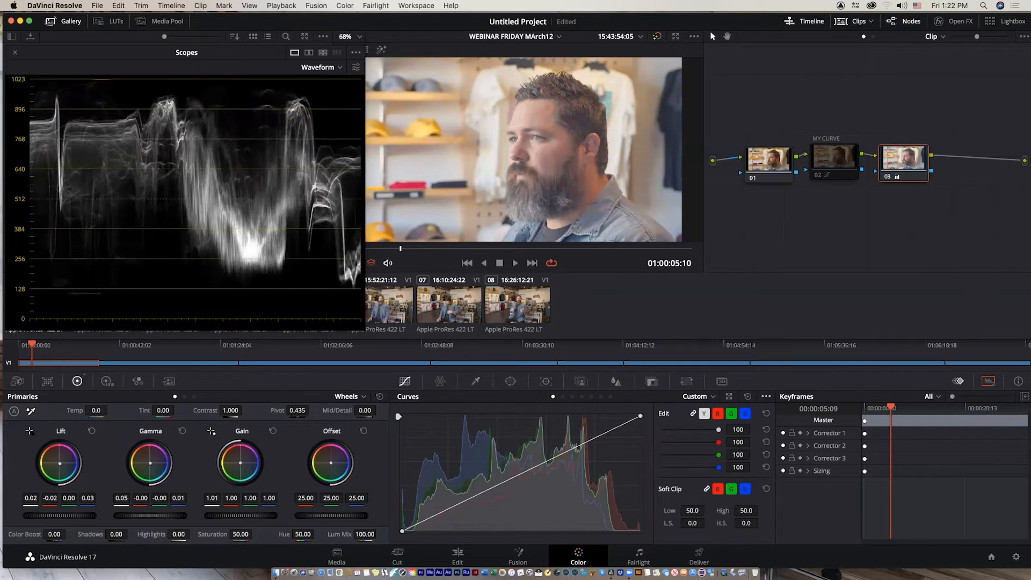
pyautogui.moveTo(239, 463); pyautogui.dragTo(241, 466)
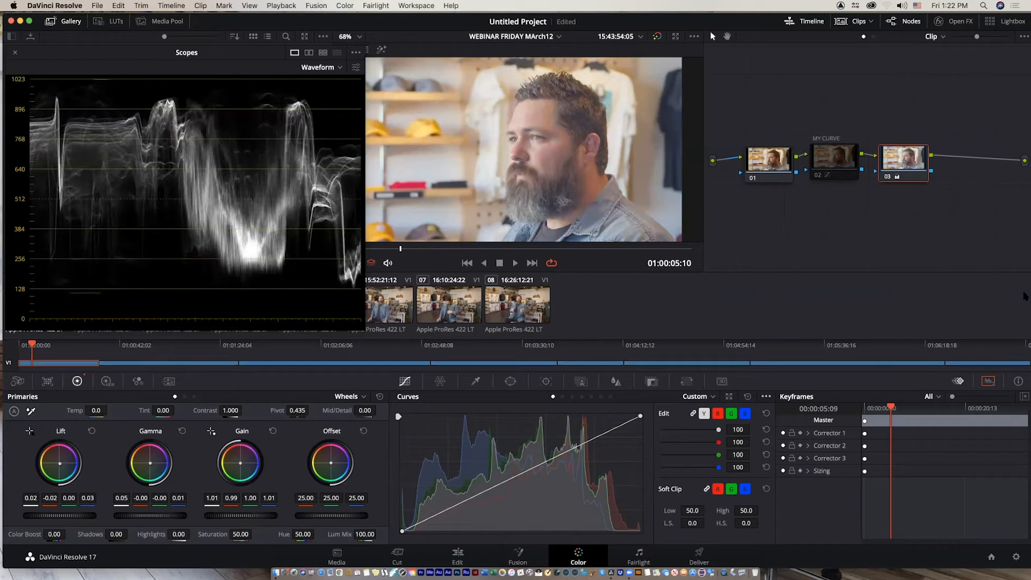
# Step: Disable node 03, and select and re-enable the MY CURVE node
pyautogui.click(887, 176)
pyautogui.click(819, 178)
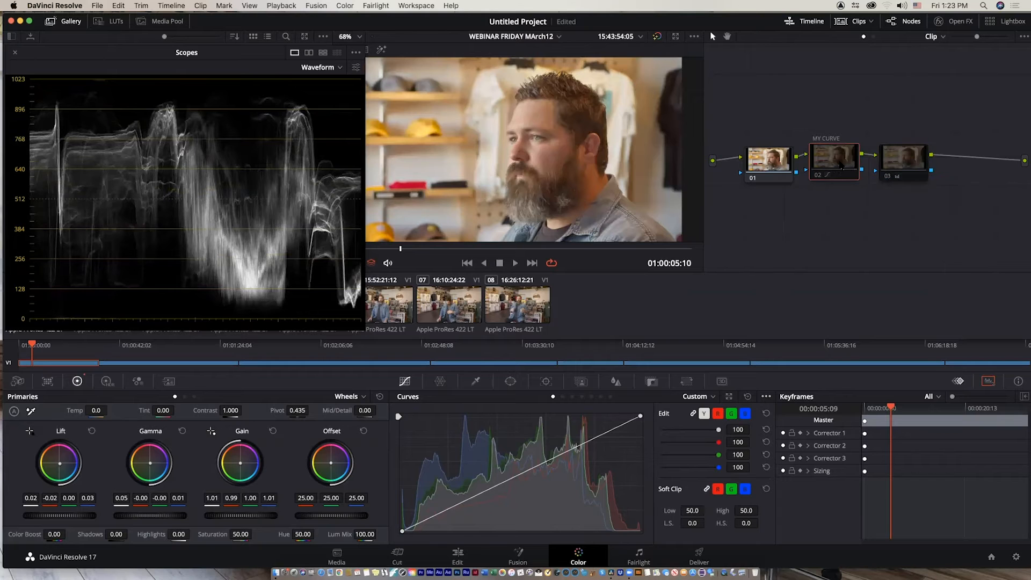
pyautogui.click(819, 178)
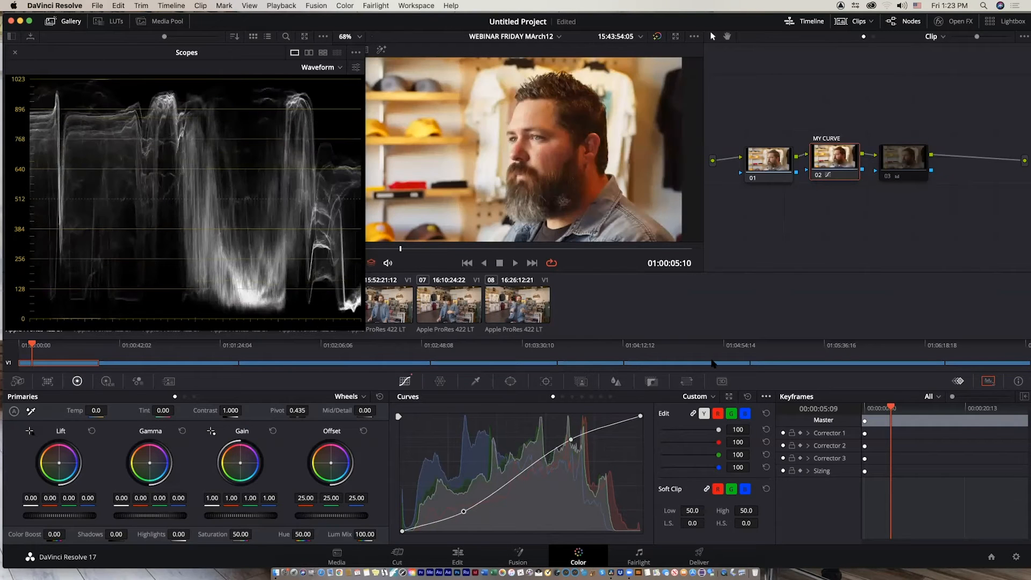
# Step: Nudge the red curve's shadow point on MY CURVE, and bow the blue curve upward with a midtone point and a raised highlight point
pyautogui.click(718, 414)
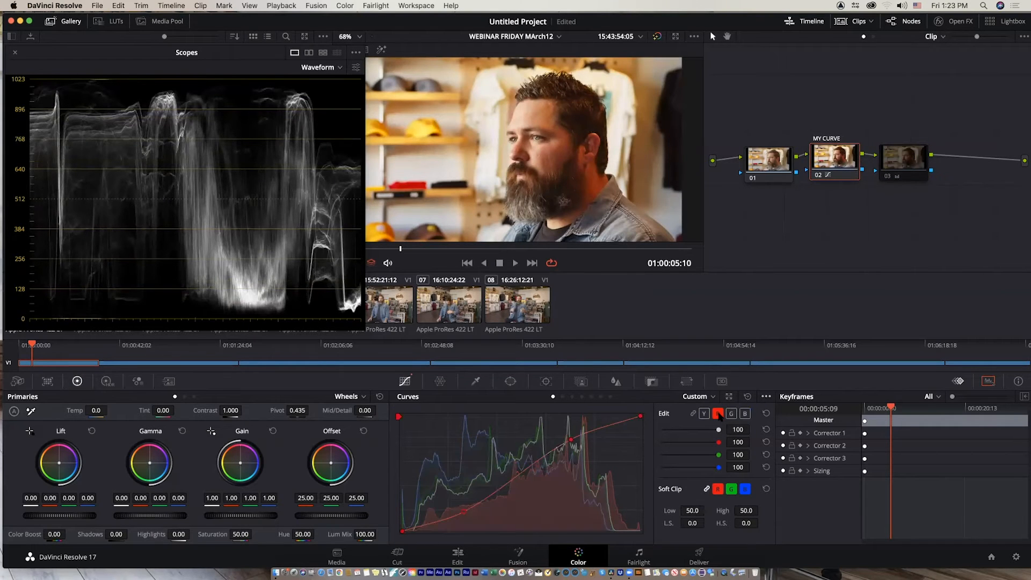
pyautogui.moveTo(462, 511)
pyautogui.mouseDown()
pyautogui.moveTo(459, 496)
pyautogui.moveTo(462, 510)
pyautogui.mouseUp()
pyautogui.click(745, 414)
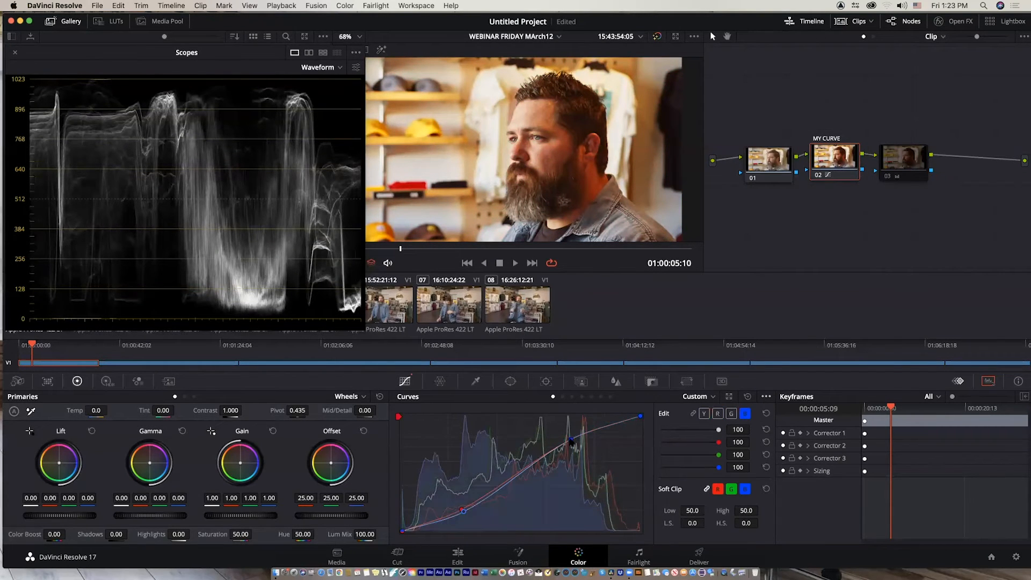
pyautogui.moveTo(571, 440)
pyautogui.mouseDown()
pyautogui.moveTo(582, 414)
pyautogui.moveTo(553, 425)
pyautogui.moveTo(603, 472)
pyautogui.moveTo(596, 437)
pyautogui.moveTo(577, 450)
pyautogui.mouseUp()
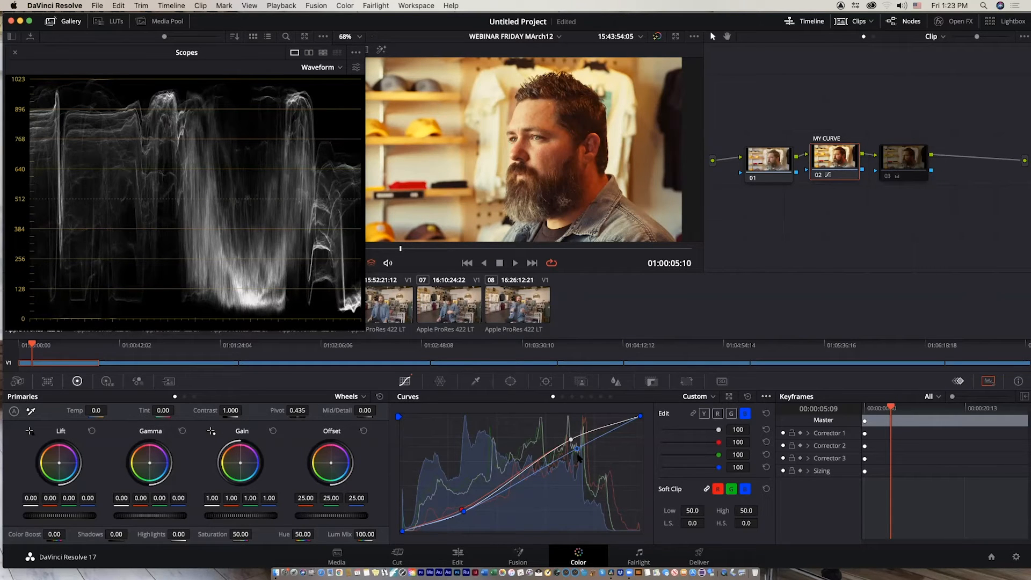
pyautogui.moveTo(577, 448); pyautogui.dragTo(526, 455)
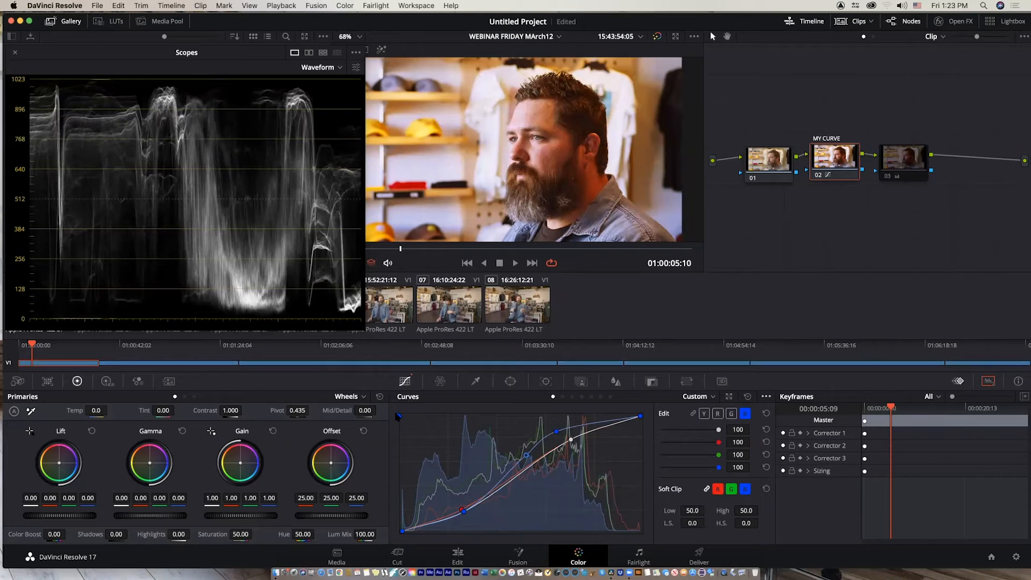
# Step: Save the project, and select and re-enable node 03
pyautogui.press('super+s')
pyautogui.click(894, 170)
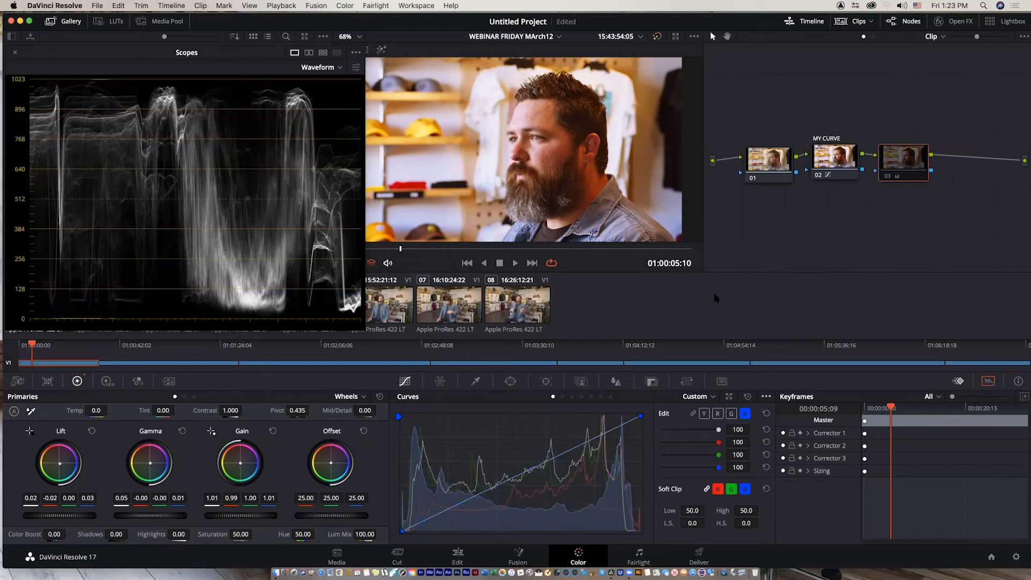
pyautogui.click(887, 177)
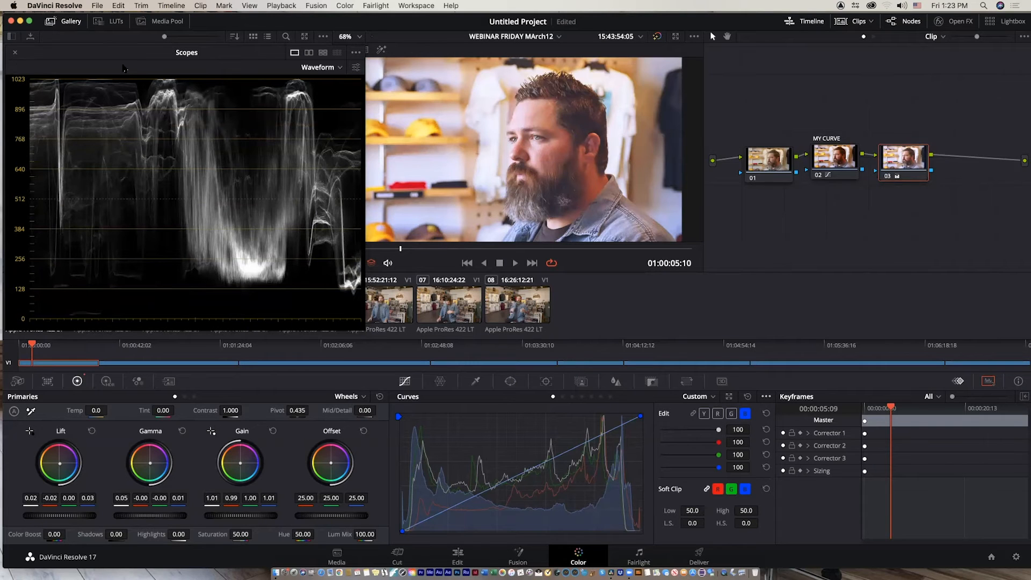
# Step: Move the floating Scopes window off the gallery and close it
pyautogui.moveTo(168, 51); pyautogui.dragTo(309, 153)
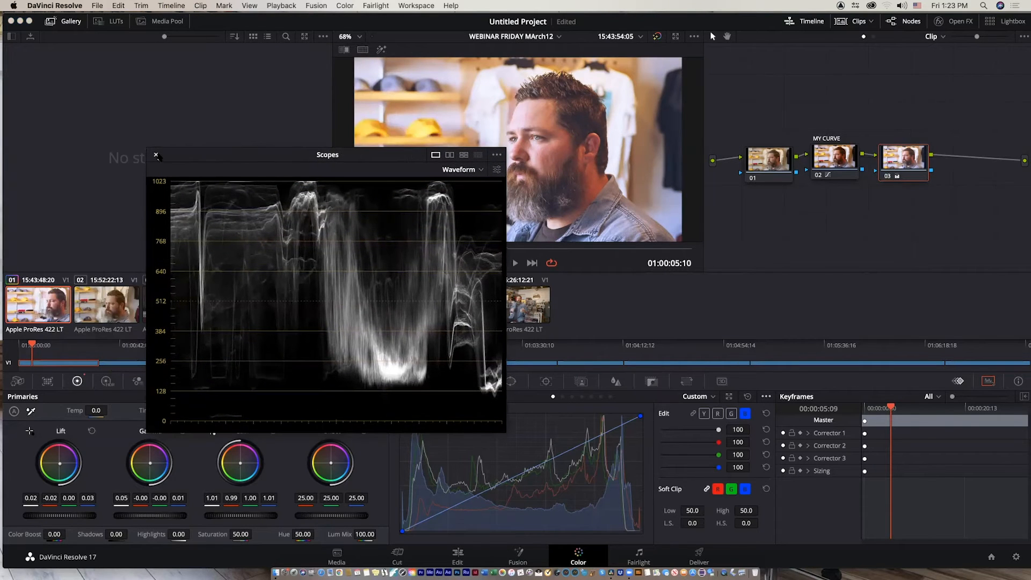
pyautogui.click(156, 155)
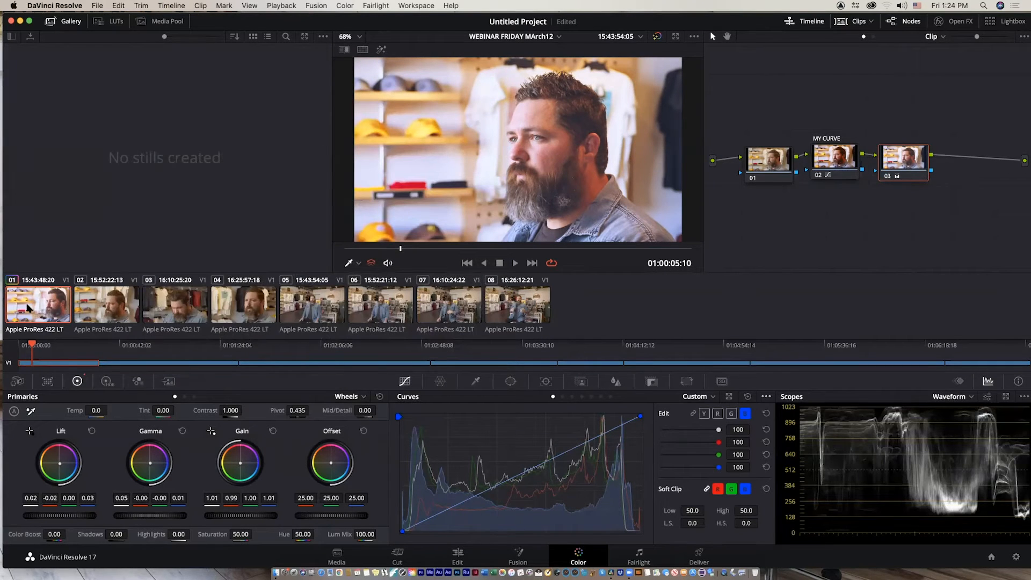
# Step: Compare the graded clip 01 with the ungraded clip 02 by switching between them
pyautogui.click(106, 318)
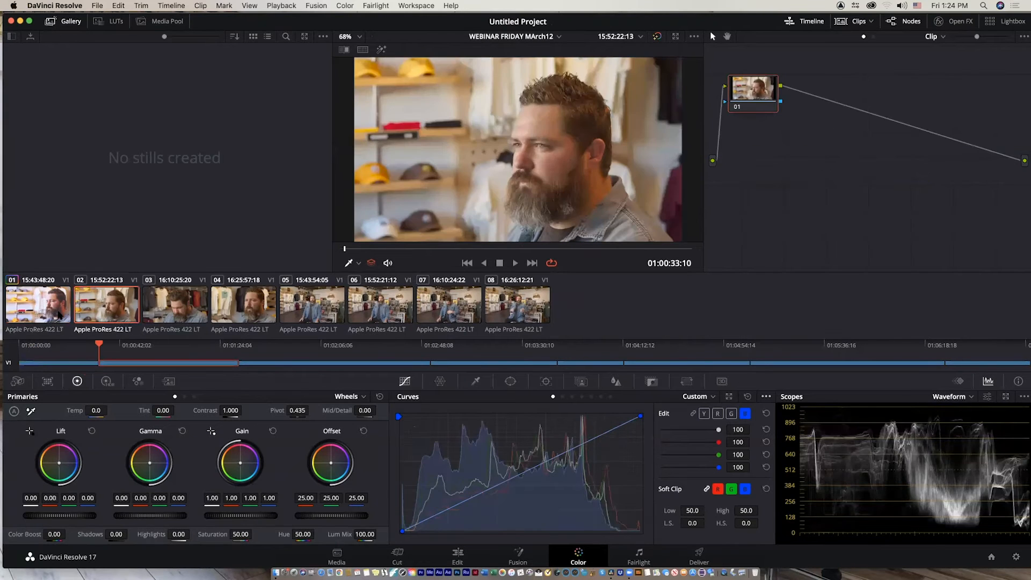
pyautogui.click(41, 307)
pyautogui.click(98, 307)
pyautogui.click(44, 310)
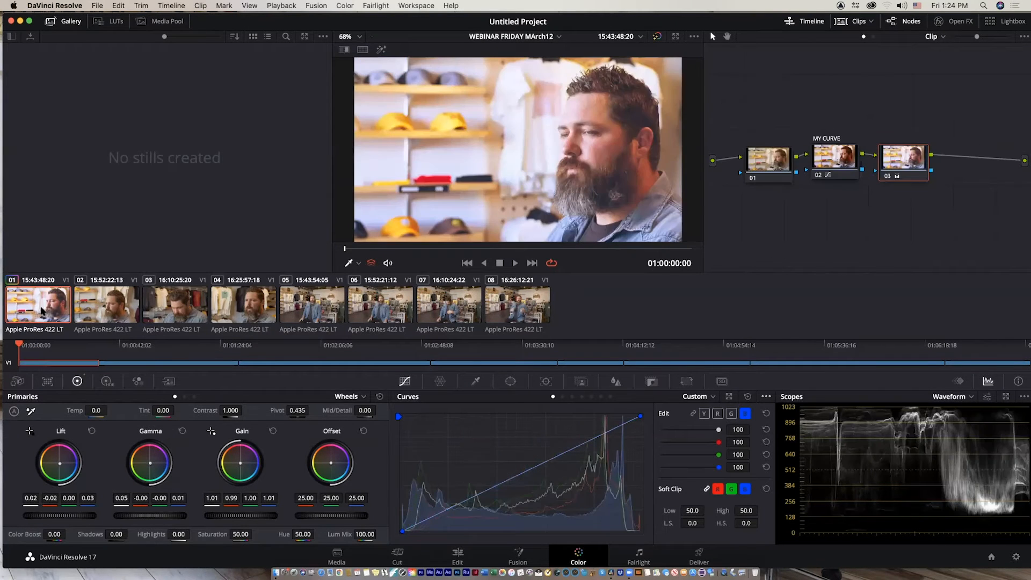
pyautogui.click(104, 313)
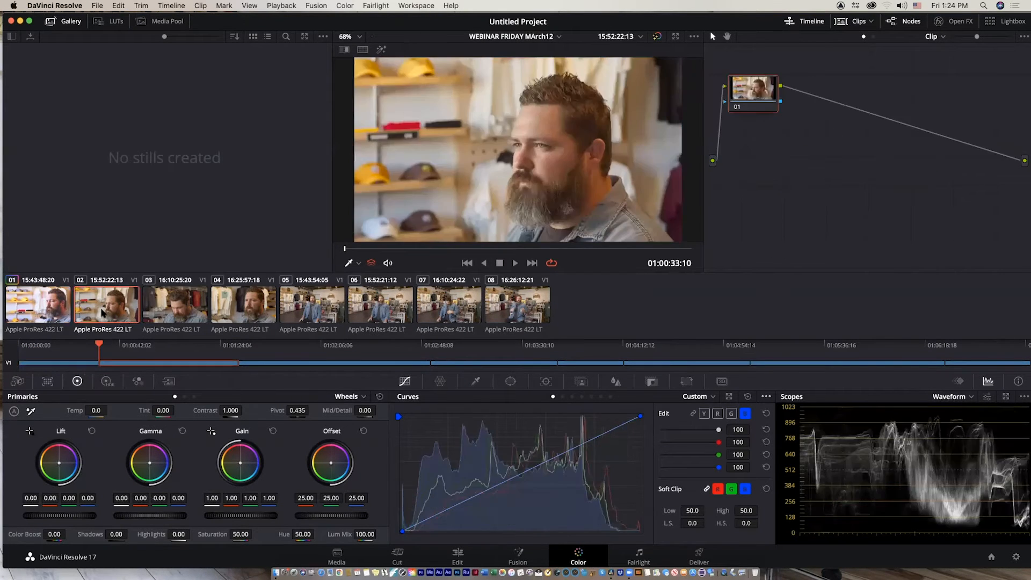
pyautogui.click(33, 311)
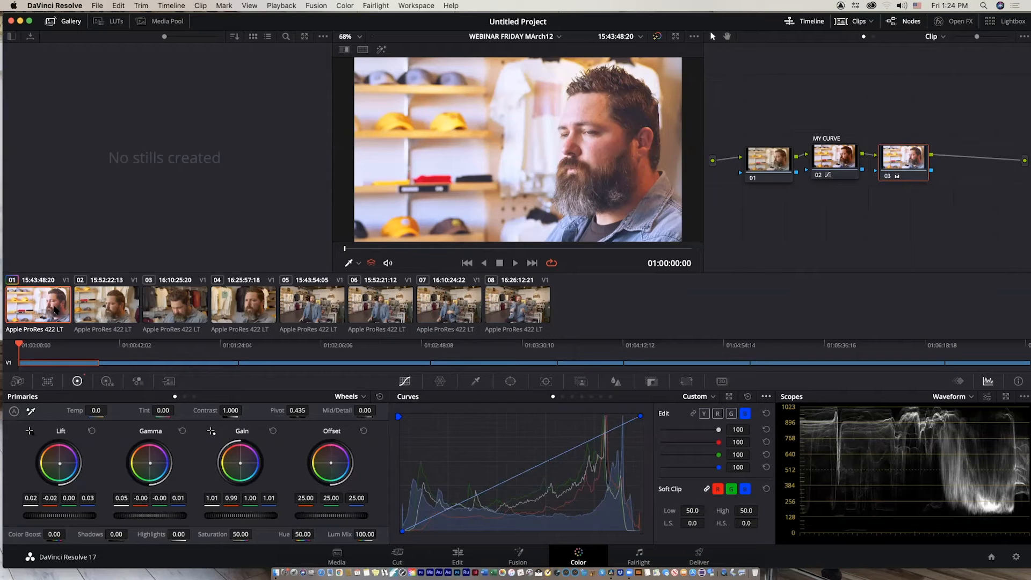
pyautogui.click(116, 312)
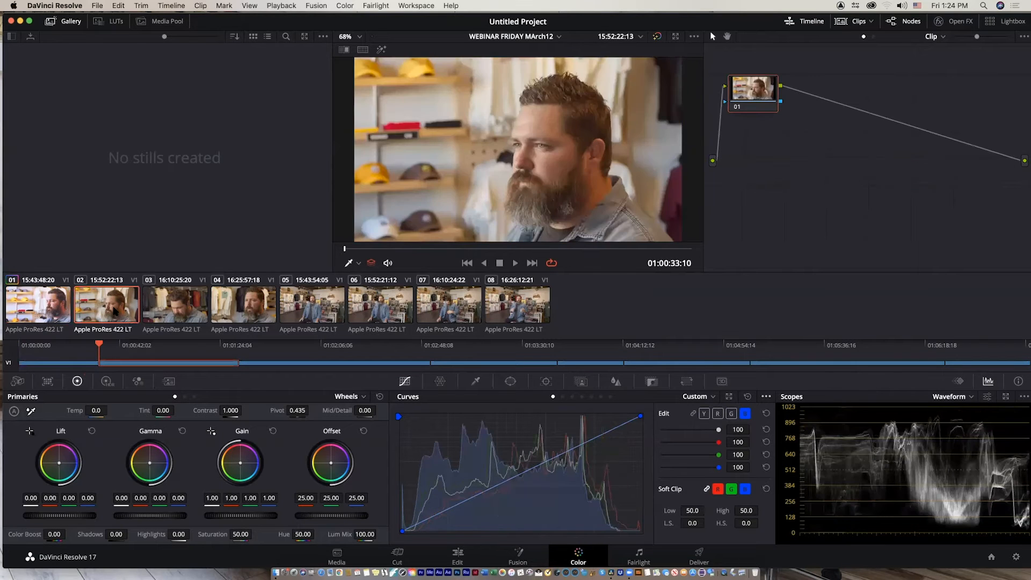
# Step: Step through clips 02 to 05 to compare the ungraded shots with the graded clip 01
pyautogui.click(185, 312)
pyautogui.click(245, 306)
pyautogui.click(312, 306)
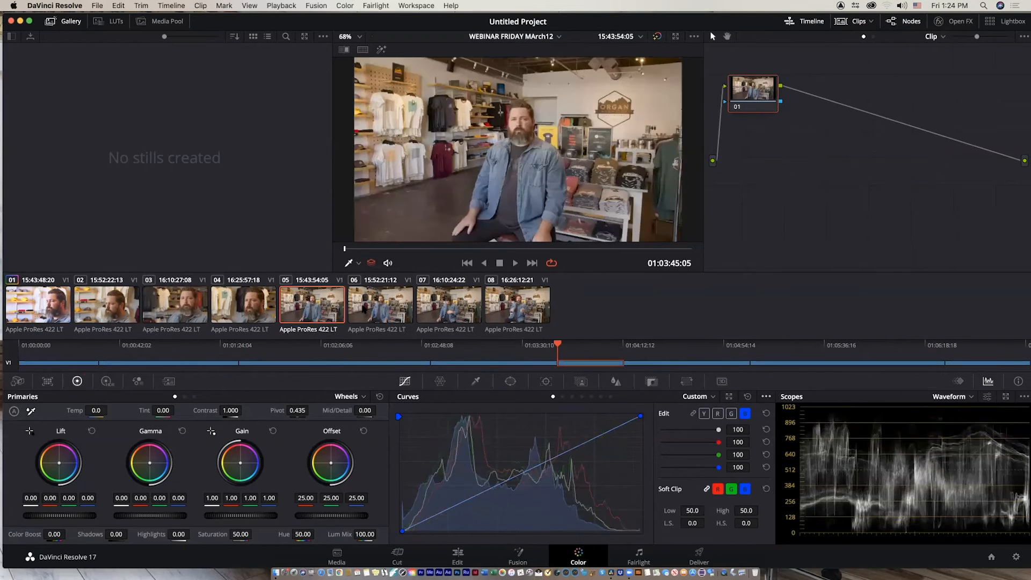
pyautogui.click(39, 314)
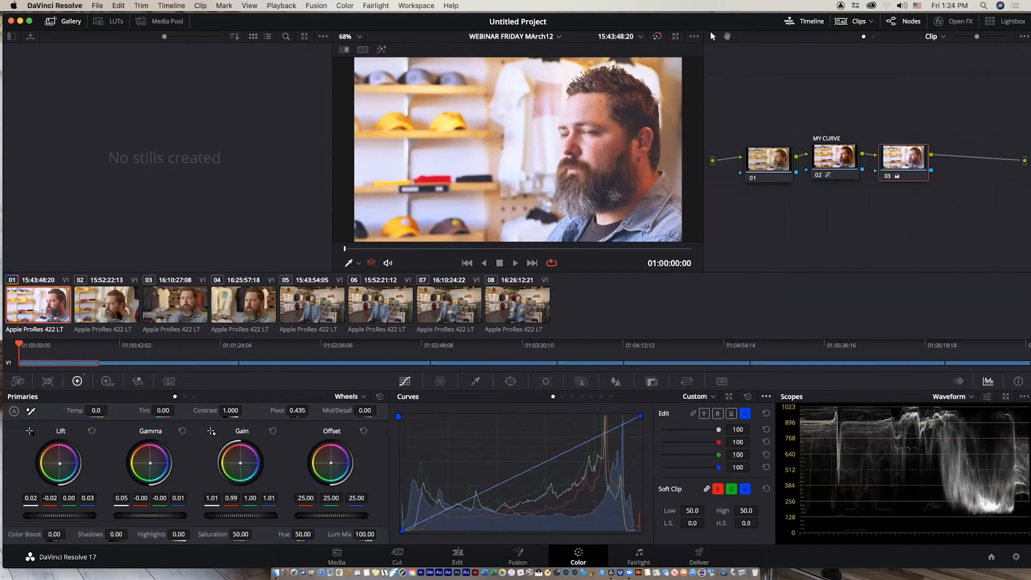
pyautogui.click(114, 314)
pyautogui.click(181, 314)
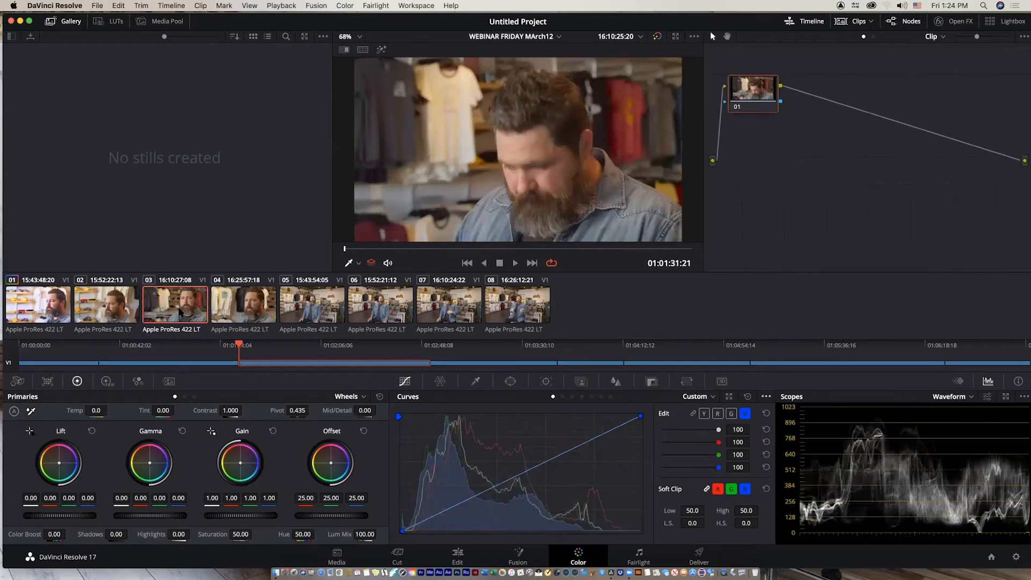
pyautogui.click(241, 313)
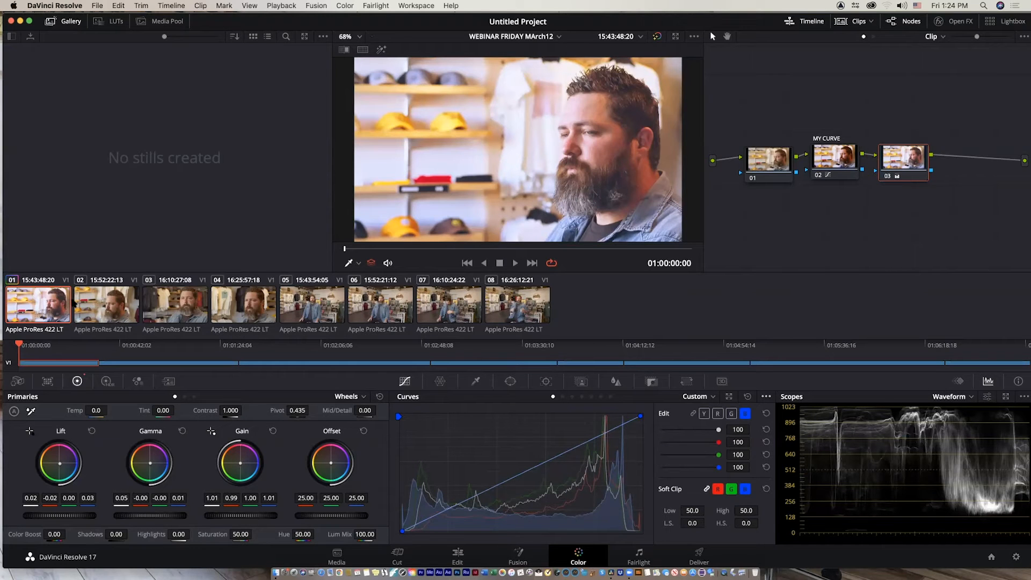
# Step: Examine the MY CURVE node and node 03 of clip 01, and view clips 03 and 04
pyautogui.click(843, 161)
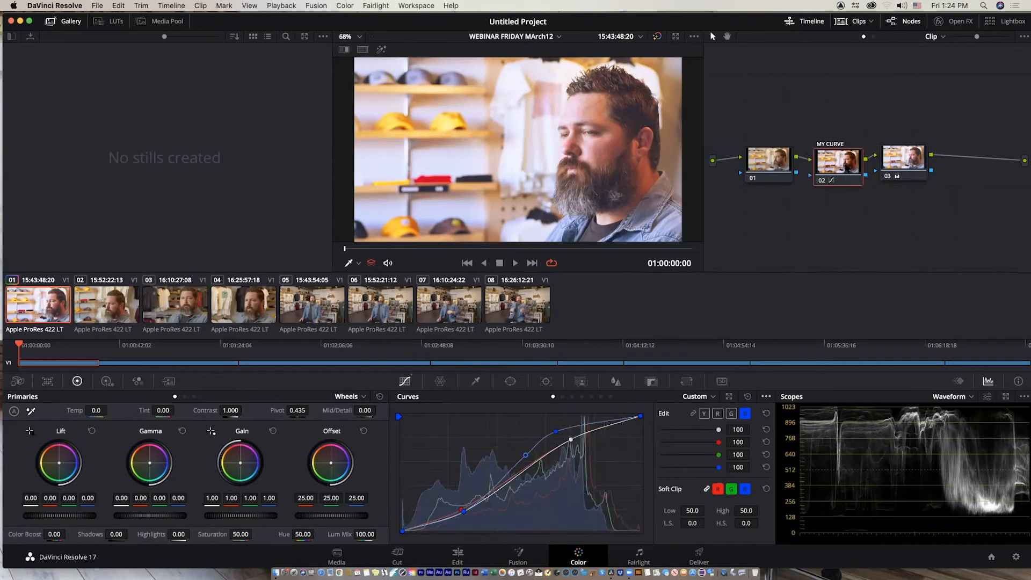
pyautogui.click(903, 173)
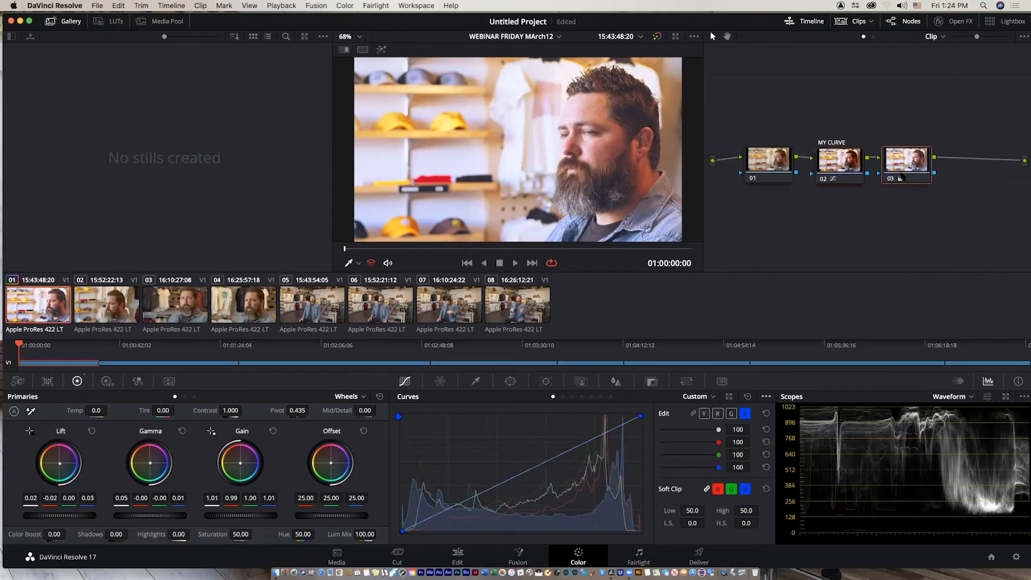
pyautogui.click(161, 310)
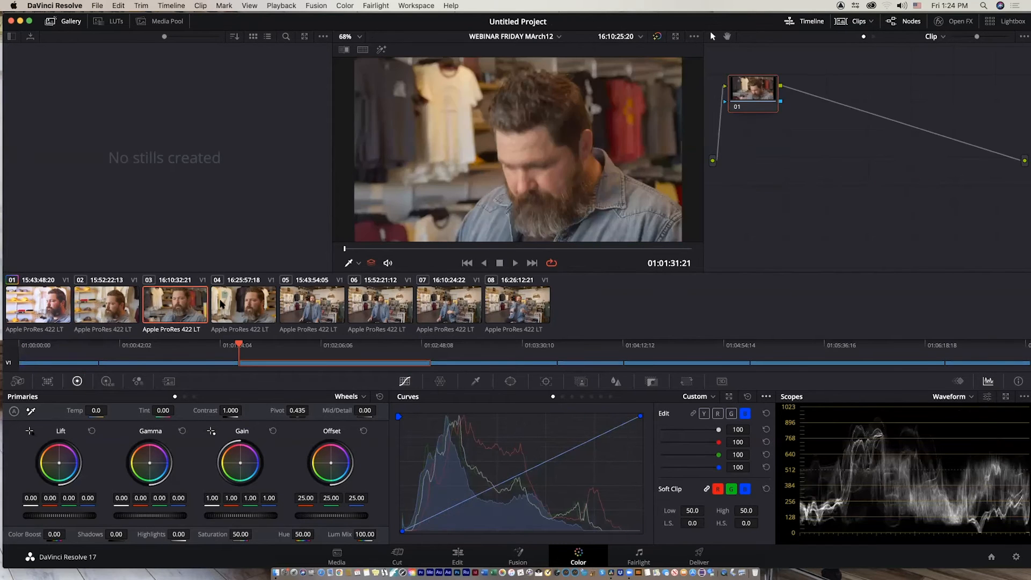
pyautogui.click(237, 306)
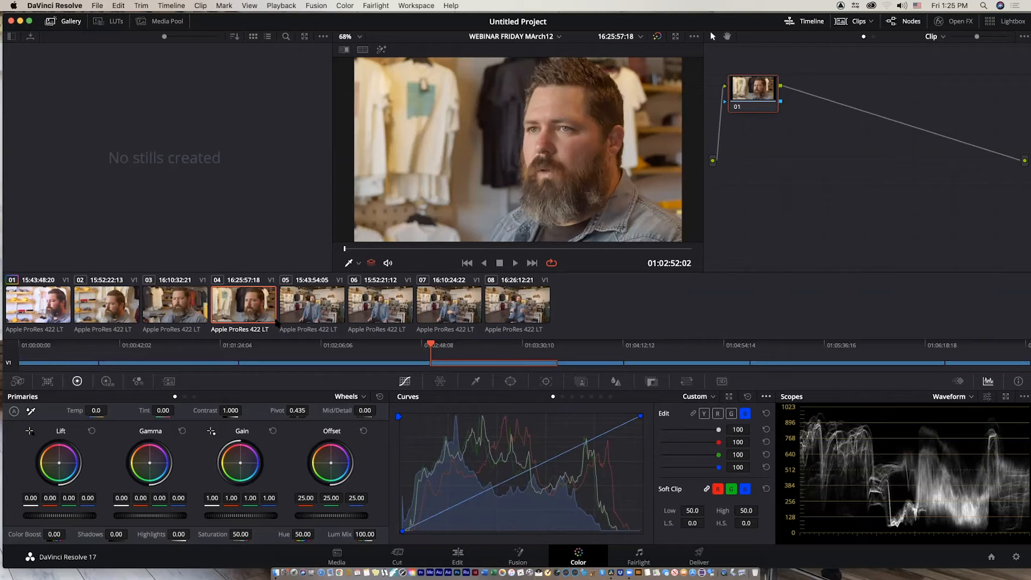
# Step: Select clips 02, 03 and 04 together and apply the grade from clip 01 to them
pyautogui.click(111, 313)
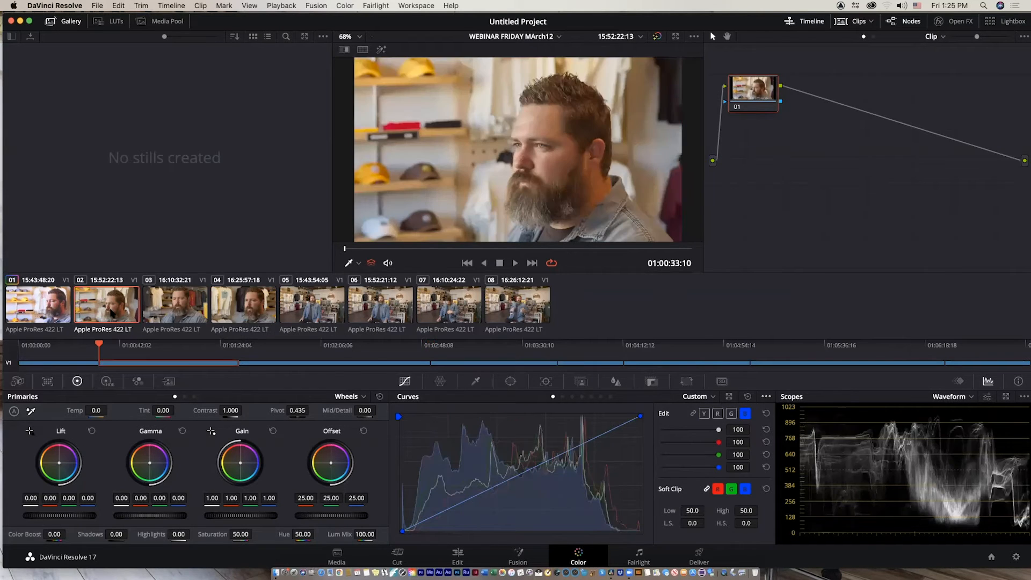
pyautogui.keyDown('super'); pyautogui.click(177, 308); pyautogui.keyUp('super')
pyautogui.keyDown('super'); pyautogui.click(243, 305); pyautogui.keyUp('super')
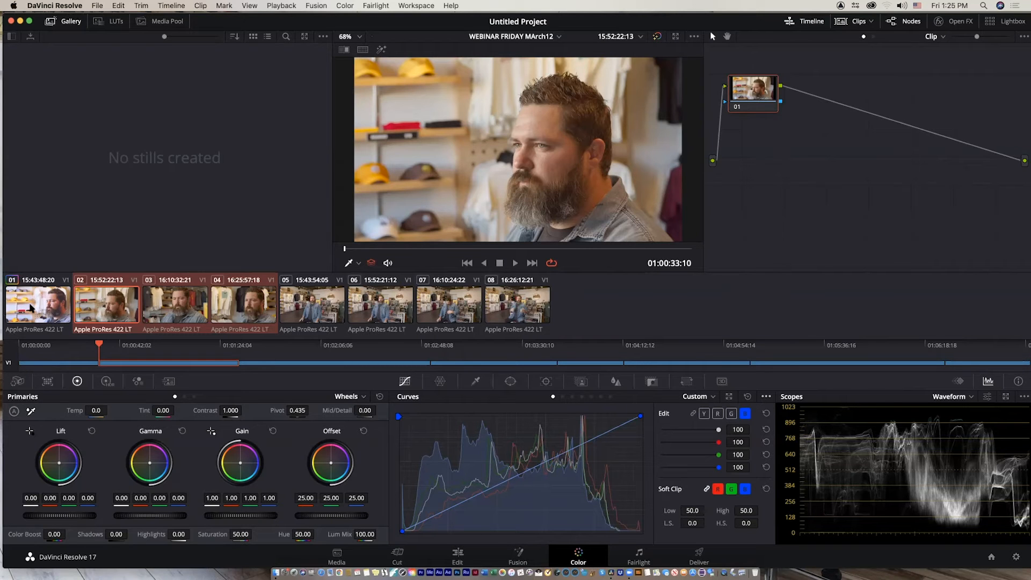
pyautogui.rightClick(30, 307)
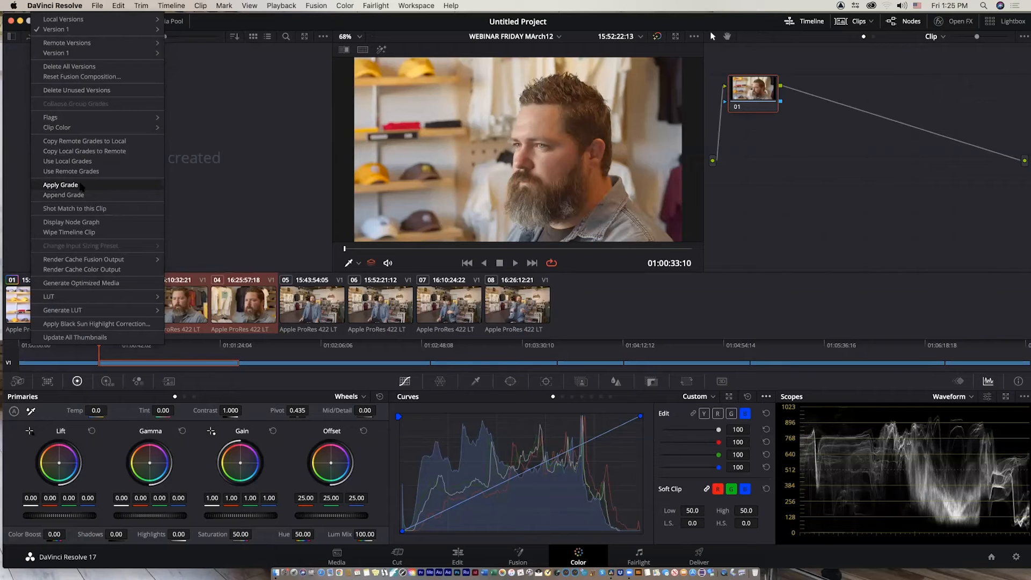
pyautogui.click(79, 186)
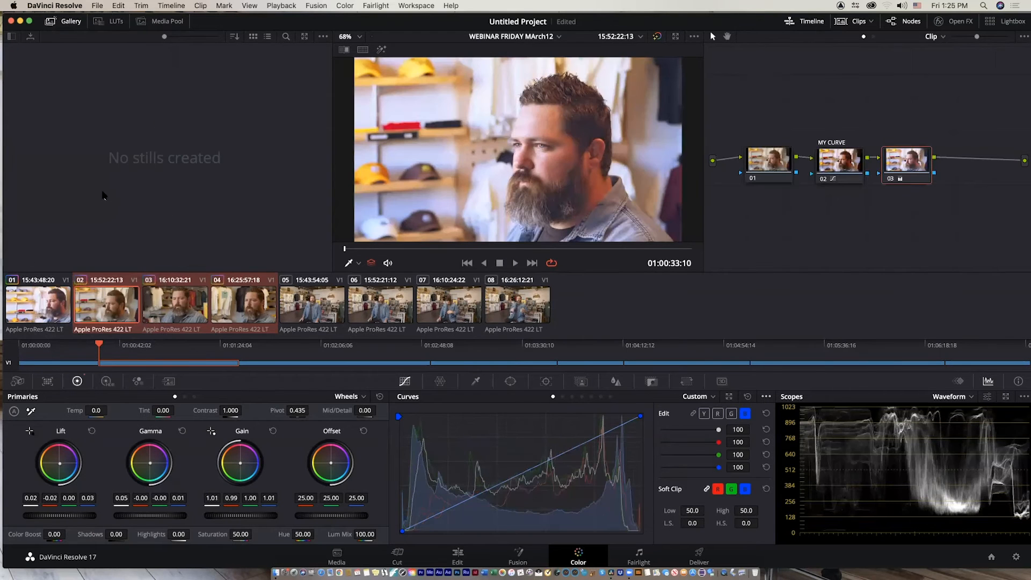
# Step: Review the applied grade on clips 03, 04 and 02 against clip 01
pyautogui.click(170, 307)
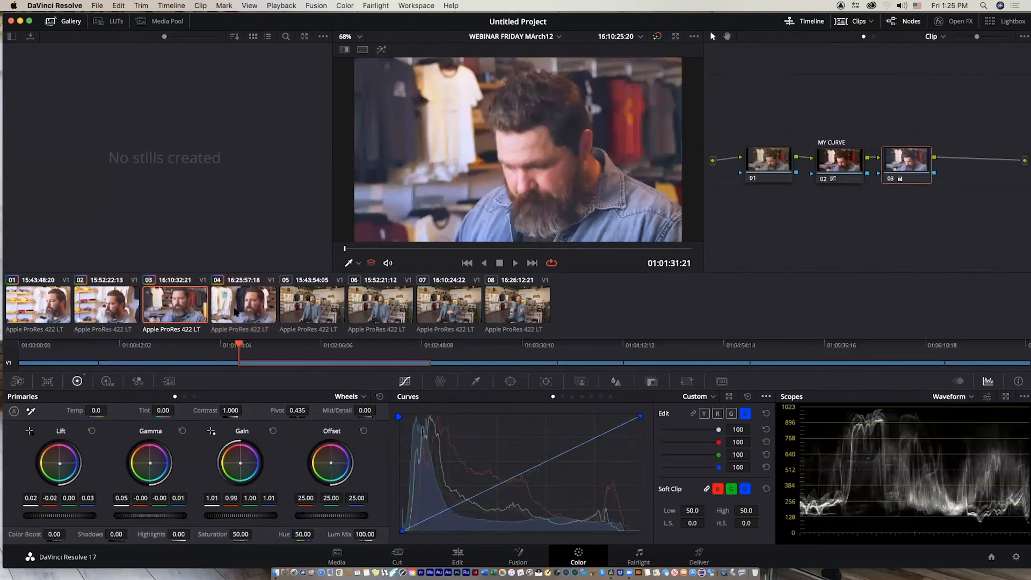
pyautogui.click(241, 310)
pyautogui.click(111, 304)
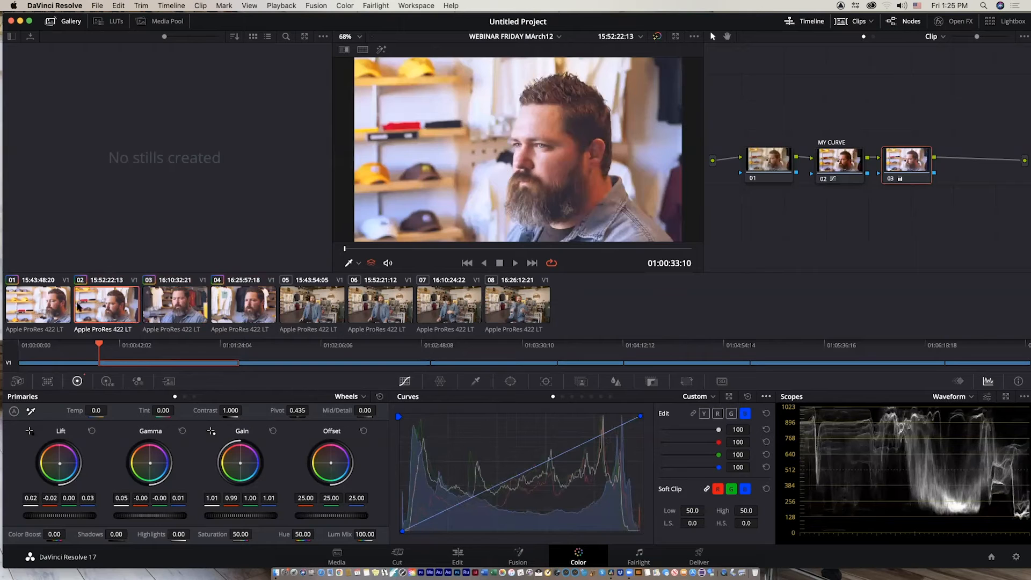
pyautogui.click(47, 303)
# Step: Reset all grades and nodes on clips 02, 03 and 04
pyautogui.click(109, 302)
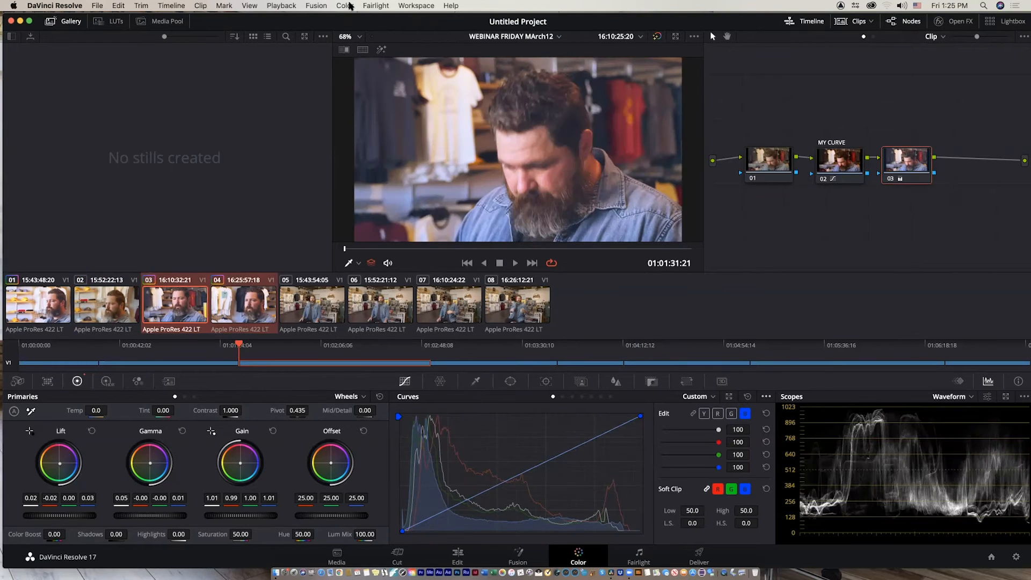
pyautogui.click(349, 6)
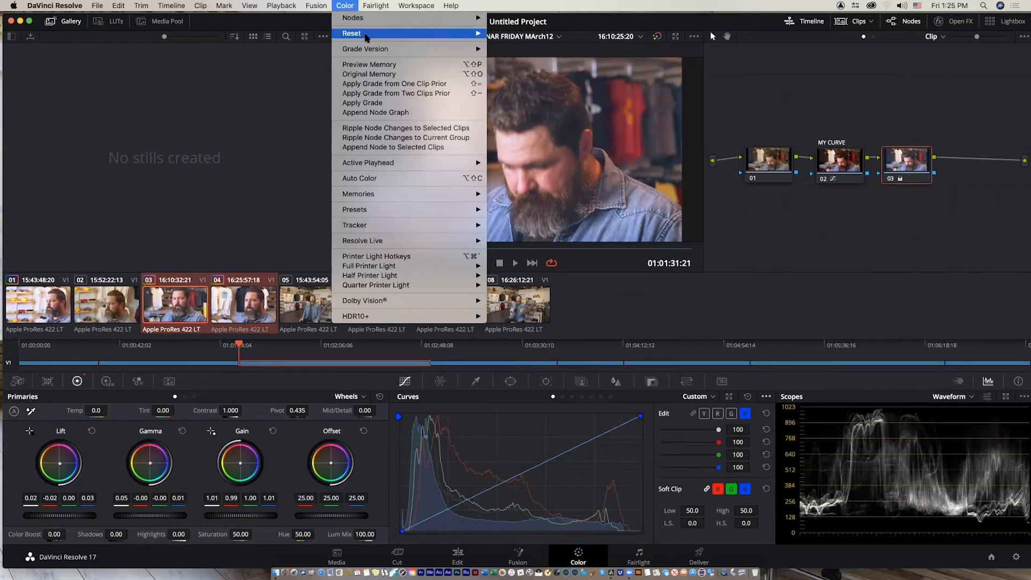
pyautogui.moveTo(375, 33)
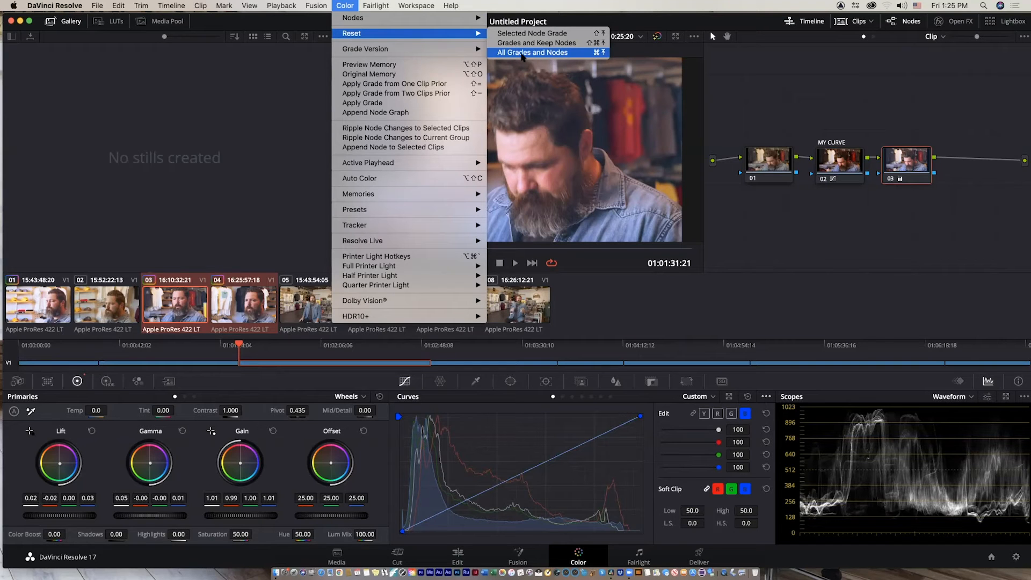
pyautogui.click(521, 53)
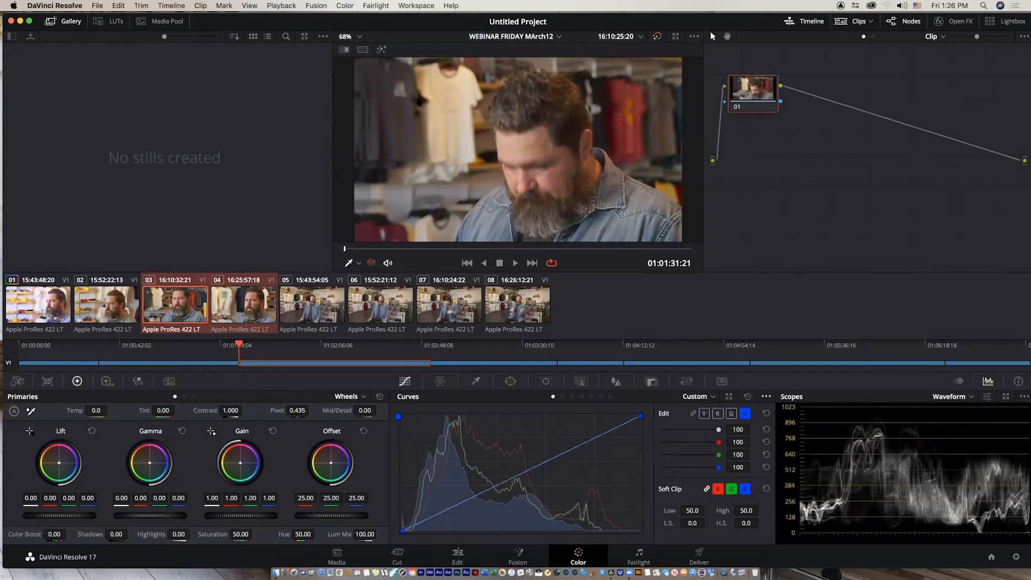
# Step: View clips 01 to 04 in turn to compare the graded first clip with the reset ones
pyautogui.click(47, 306)
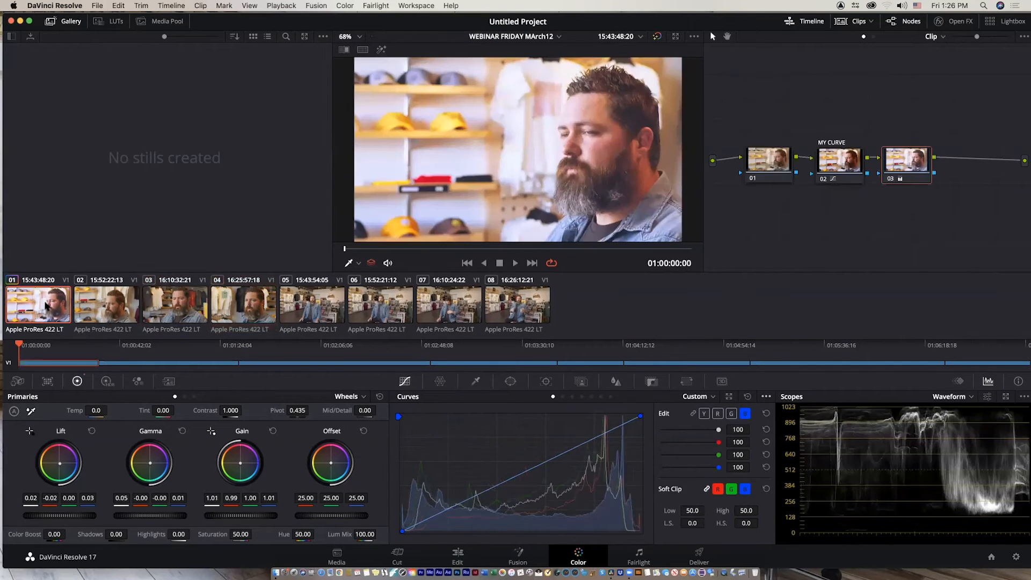
pyautogui.click(117, 313)
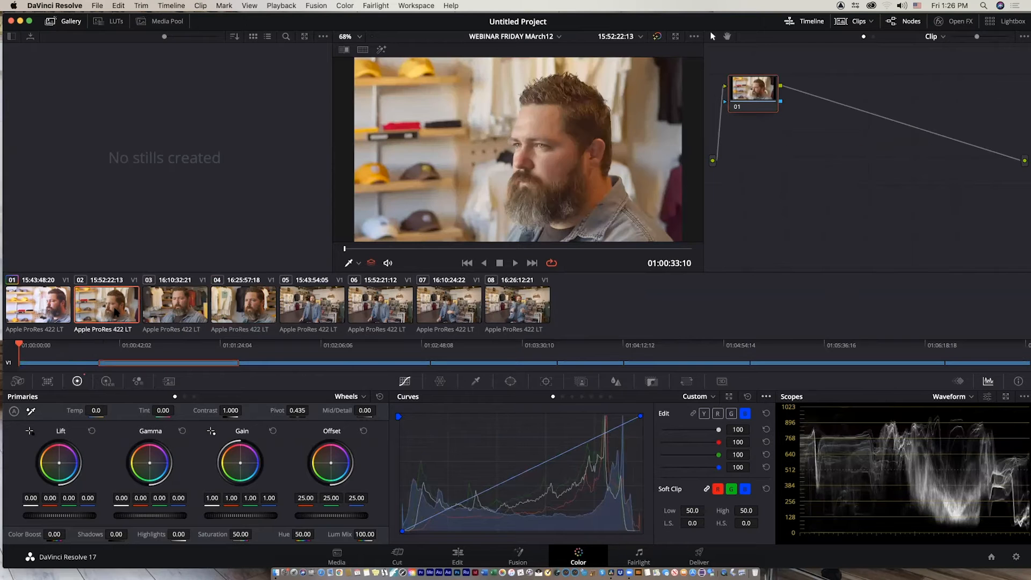
pyautogui.click(177, 315)
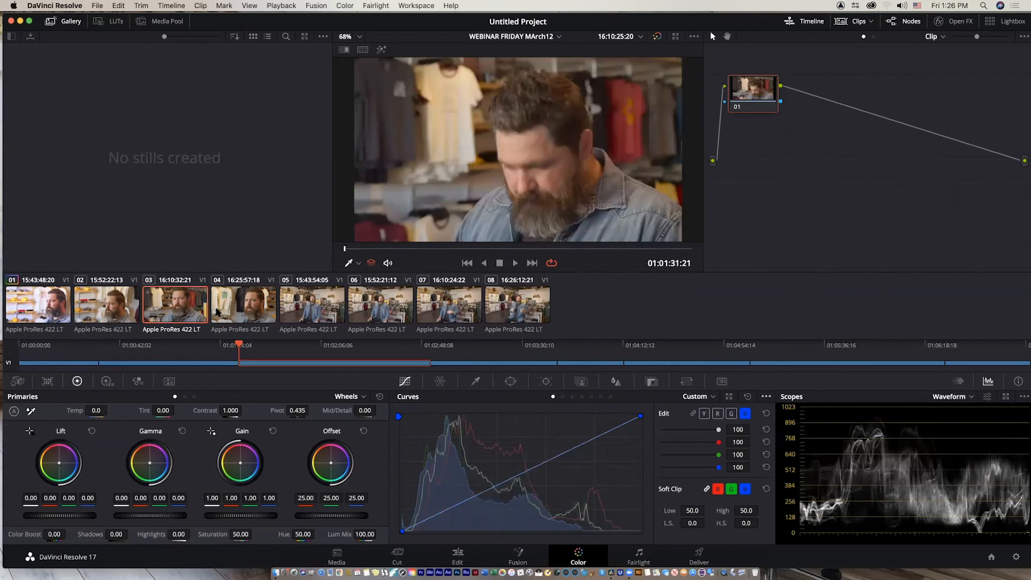
pyautogui.click(219, 312)
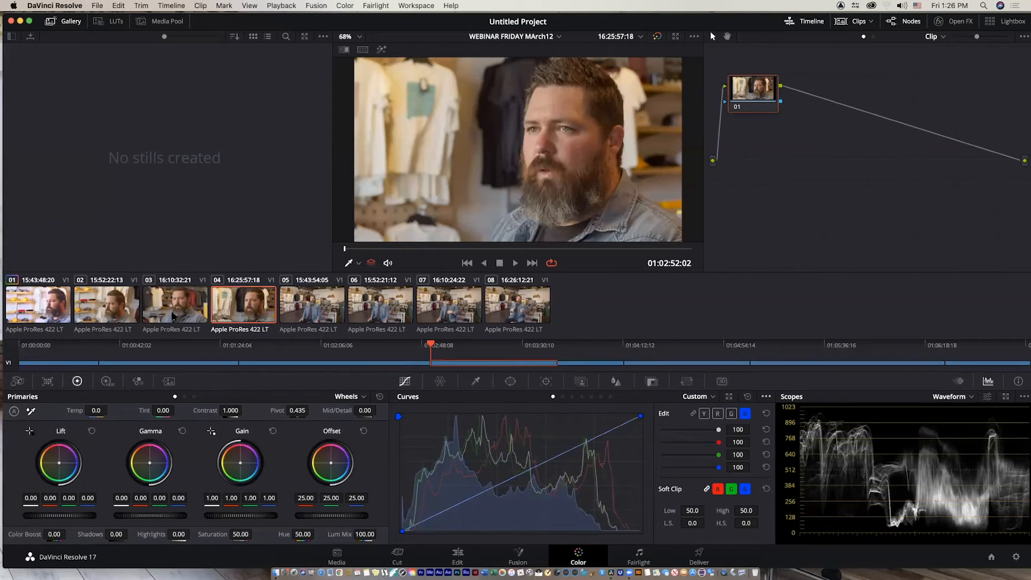
# Step: Select clips 02, 03 and 04 together and shot match them to clip 01
pyautogui.click(105, 310)
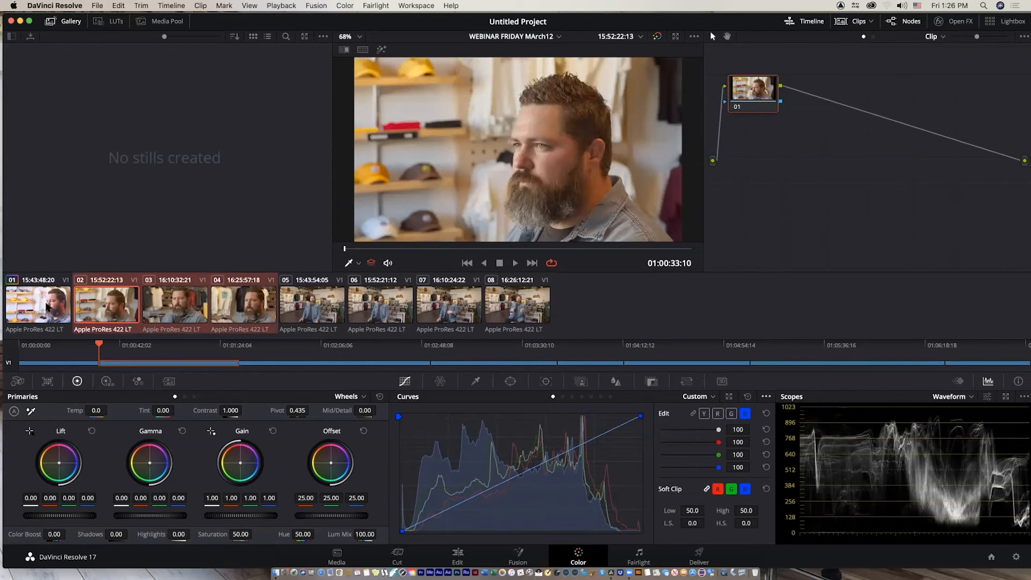
pyautogui.rightClick(48, 307)
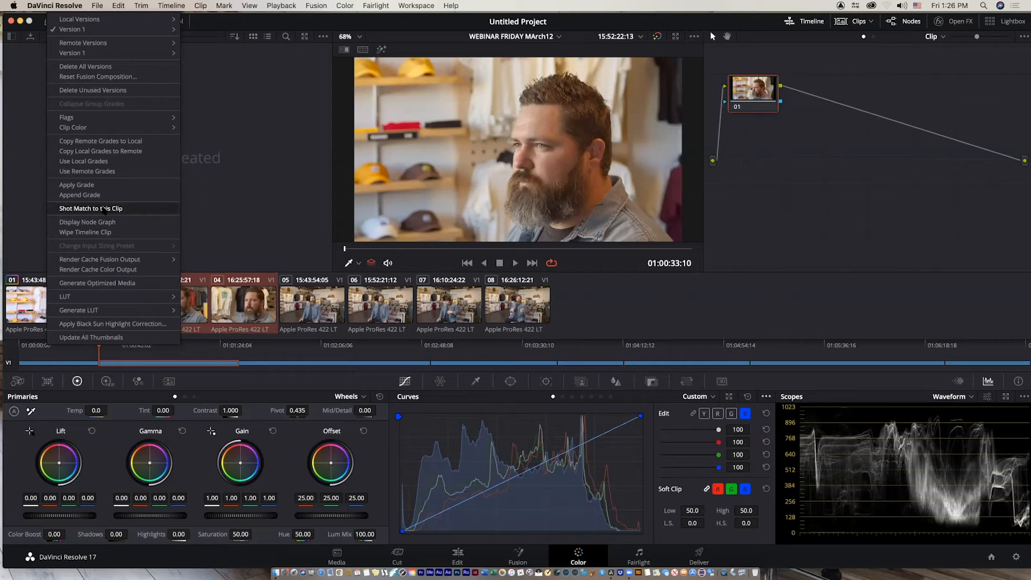
pyautogui.click(104, 209)
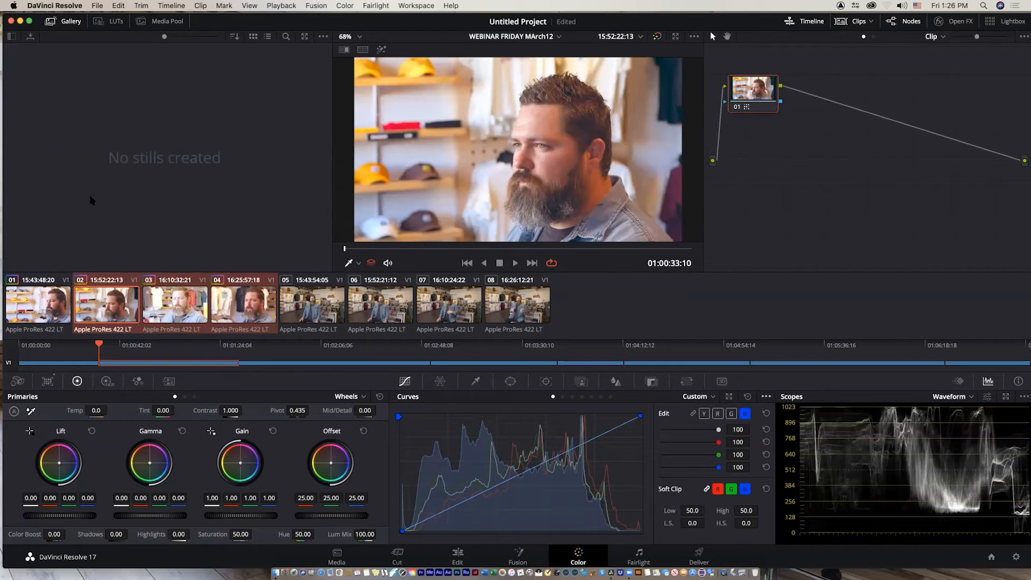
# Step: Check the node chain of clip 01 by toggling the MY CURVE node and node 03 off and back on
pyautogui.click(36, 301)
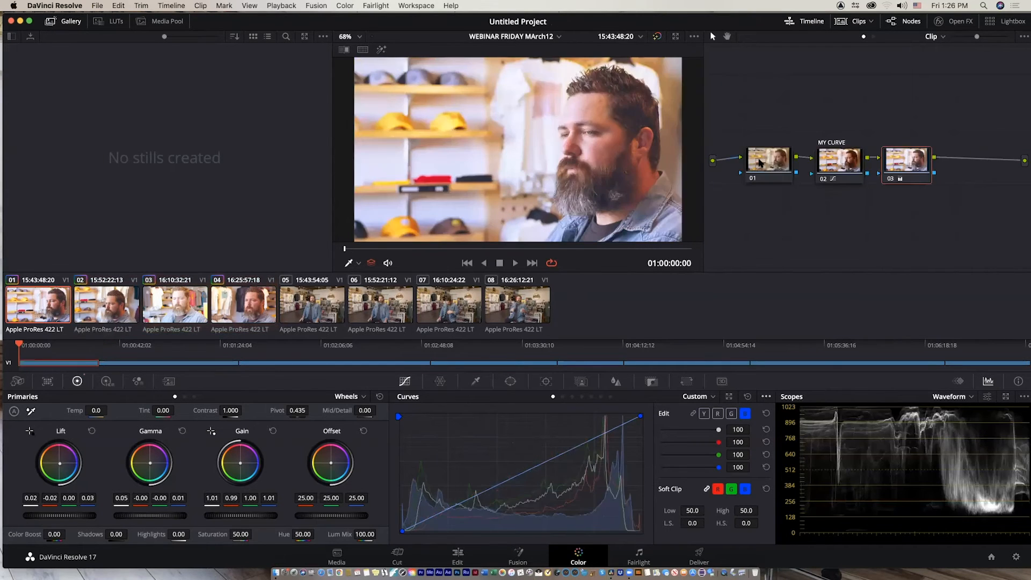
pyautogui.click(823, 180)
pyautogui.click(822, 179)
pyautogui.click(893, 181)
pyautogui.click(893, 181)
# Step: Move clip 02's node 01 in line with the source and output connectors, and view the matched clips 03 and 04
pyautogui.click(121, 309)
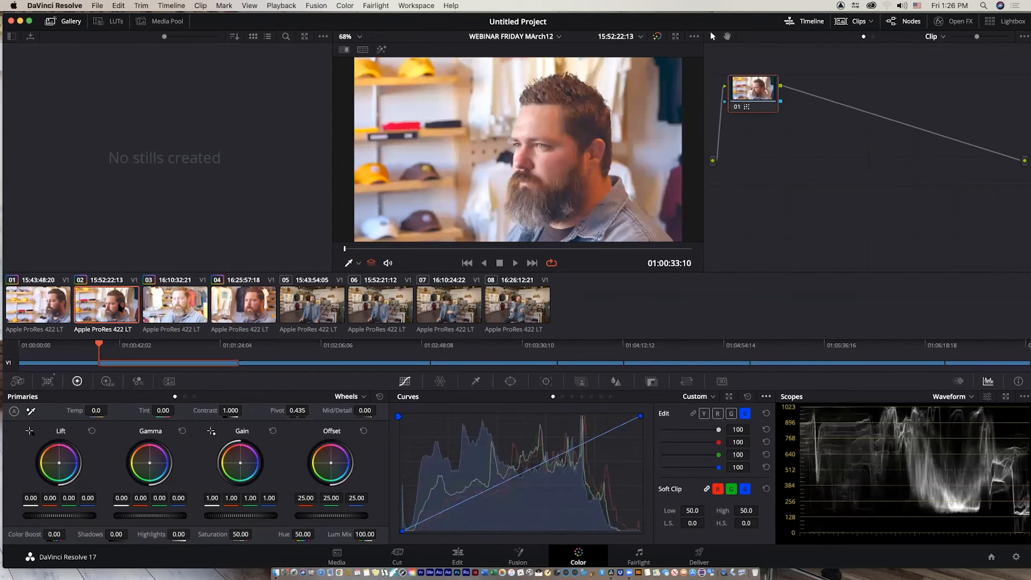
pyautogui.moveTo(756, 92); pyautogui.dragTo(782, 162)
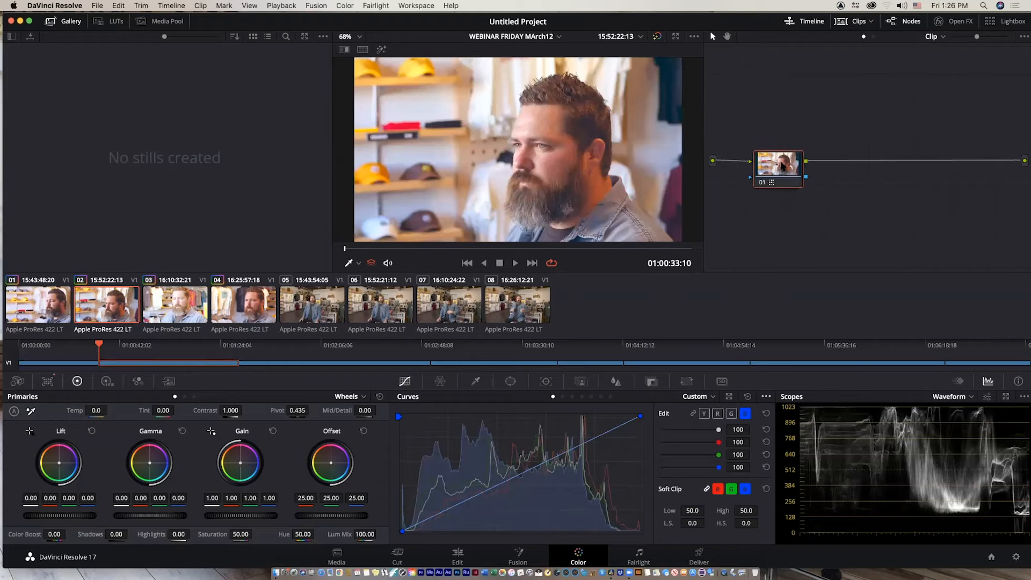
pyautogui.click(182, 307)
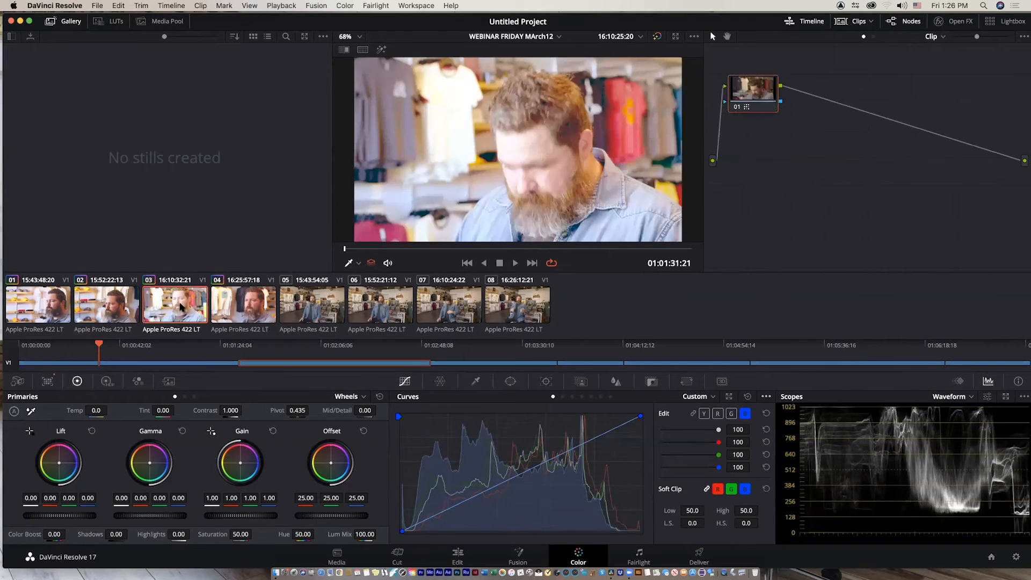
pyautogui.click(246, 310)
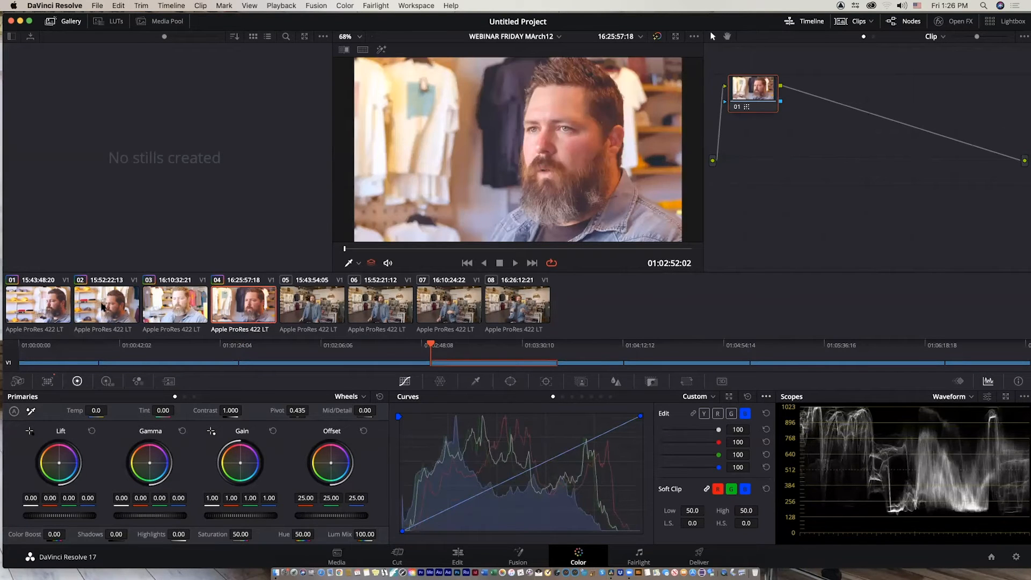
# Step: Select clips 02, 03 and 04 together and reset all their grades and nodes
pyautogui.click(110, 310)
pyautogui.click(54, 310)
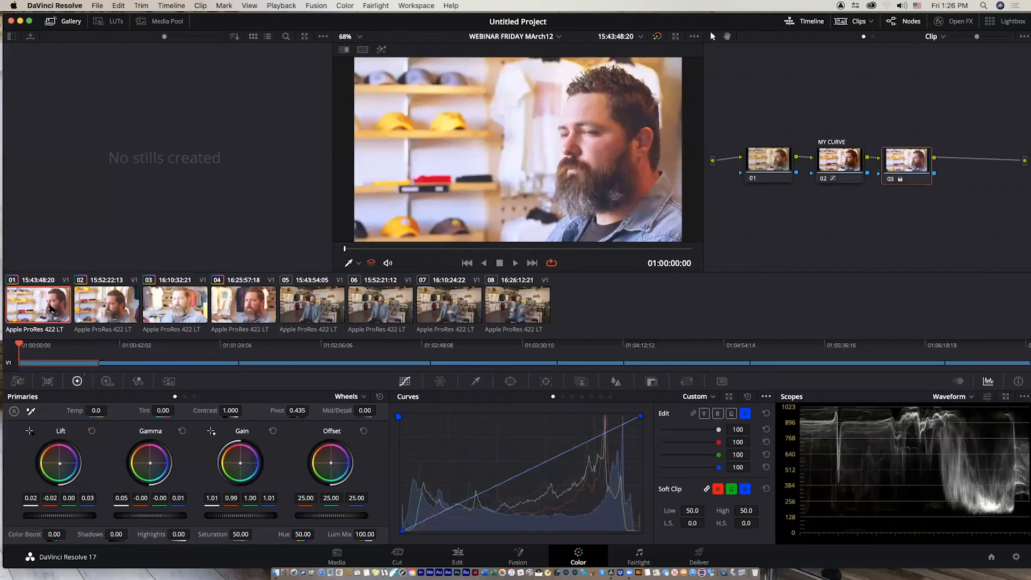
pyautogui.click(120, 315)
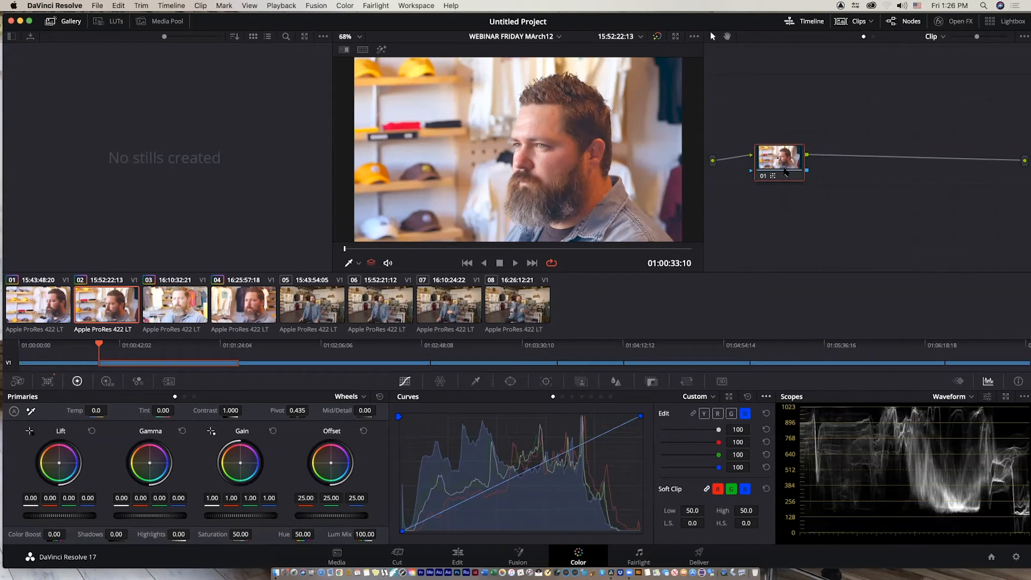
pyautogui.keyDown('shift'); pyautogui.click(256, 310); pyautogui.keyUp('shift')
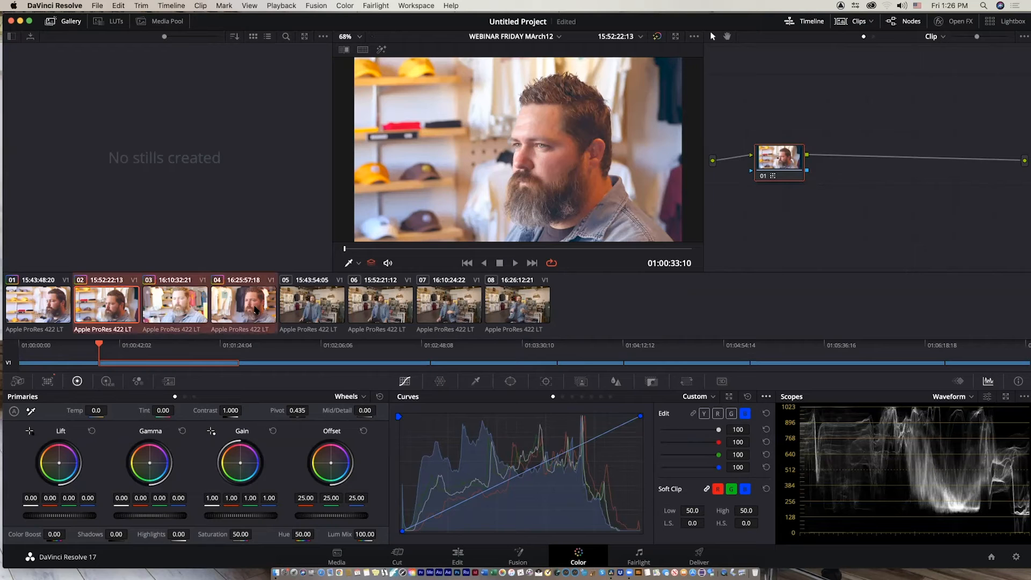
pyautogui.click(345, 5)
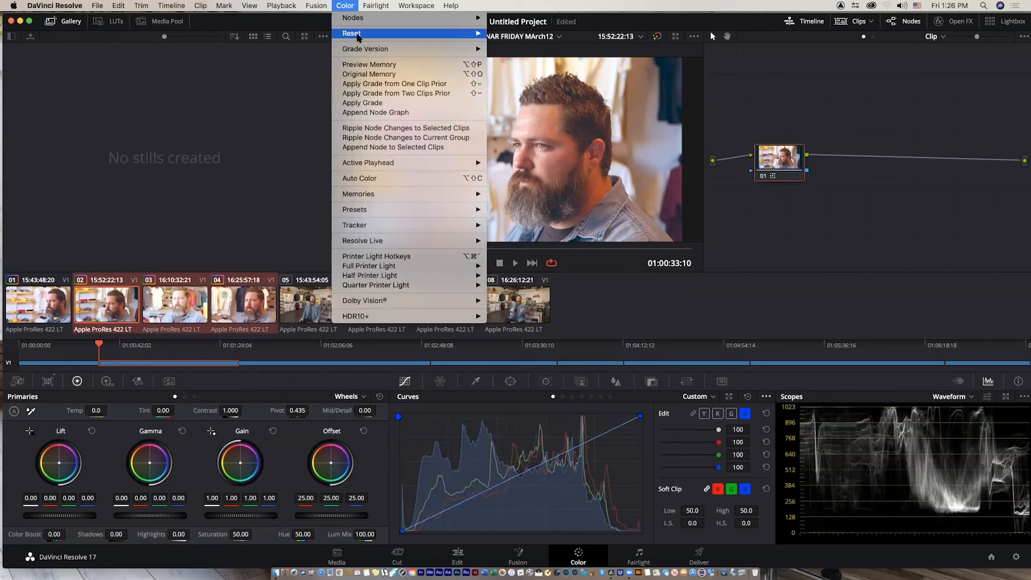
pyautogui.moveTo(380, 34)
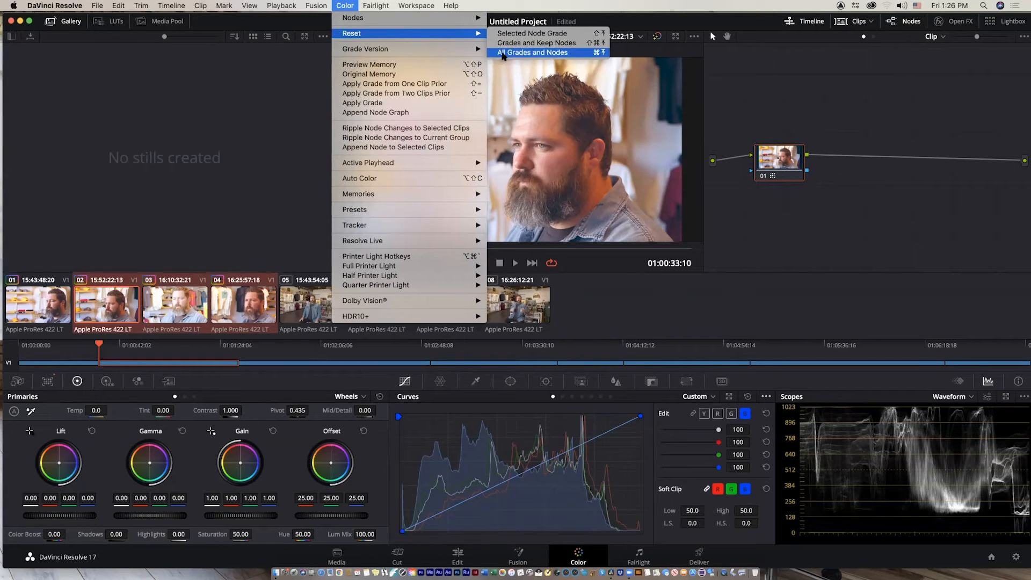
pyautogui.click(503, 53)
# Step: Apply clip 01's grade to clips 02, 03 and 04, and view the results on clips 03 and 04
pyautogui.click(43, 310)
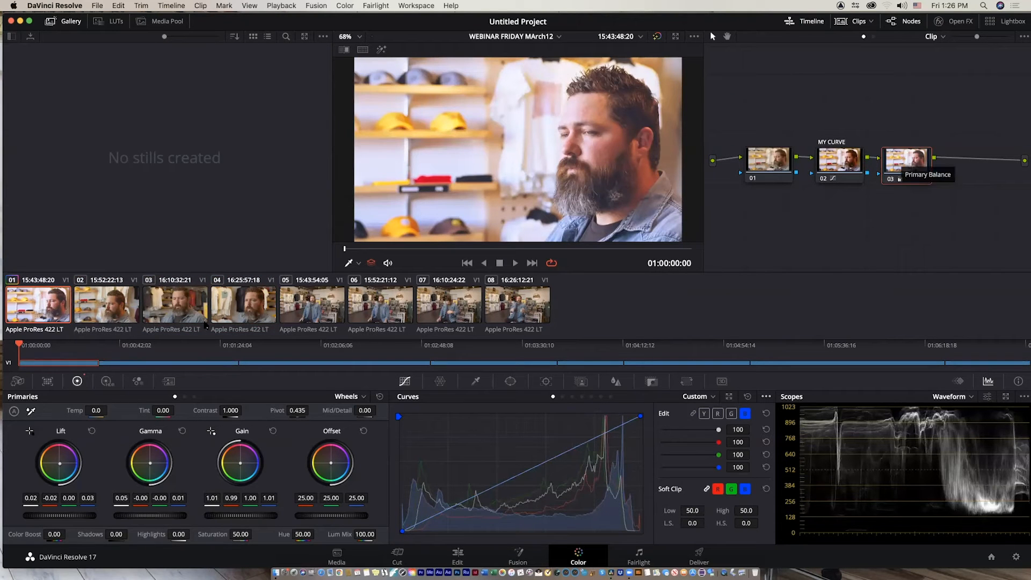
pyautogui.click(111, 302)
pyautogui.keyDown('shift'); pyautogui.click(180, 304); pyautogui.keyUp('shift')
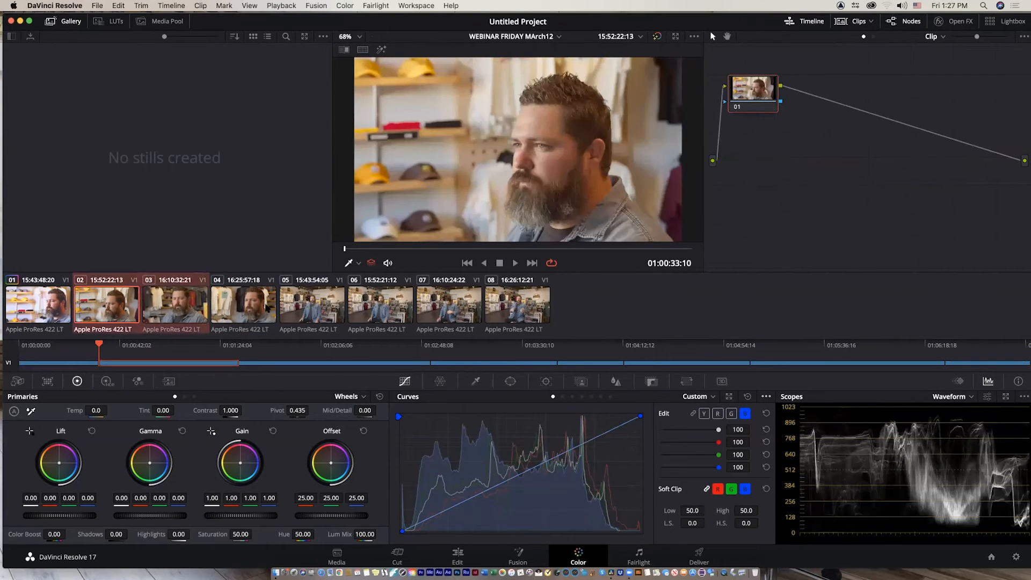
pyautogui.keyDown('shift'); pyautogui.click(263, 310); pyautogui.keyUp('shift')
pyautogui.rightClick(62, 315)
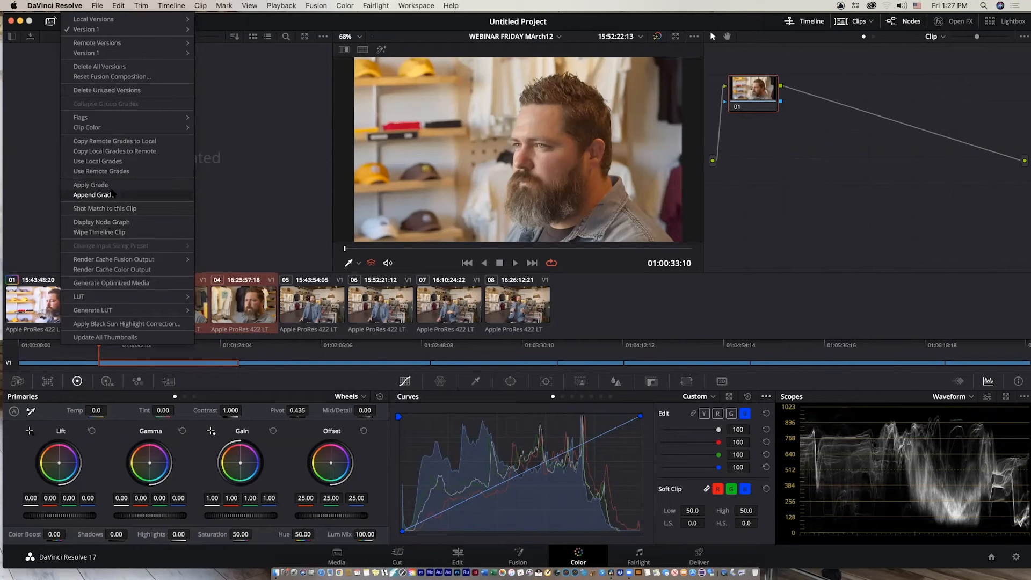
pyautogui.click(102, 185)
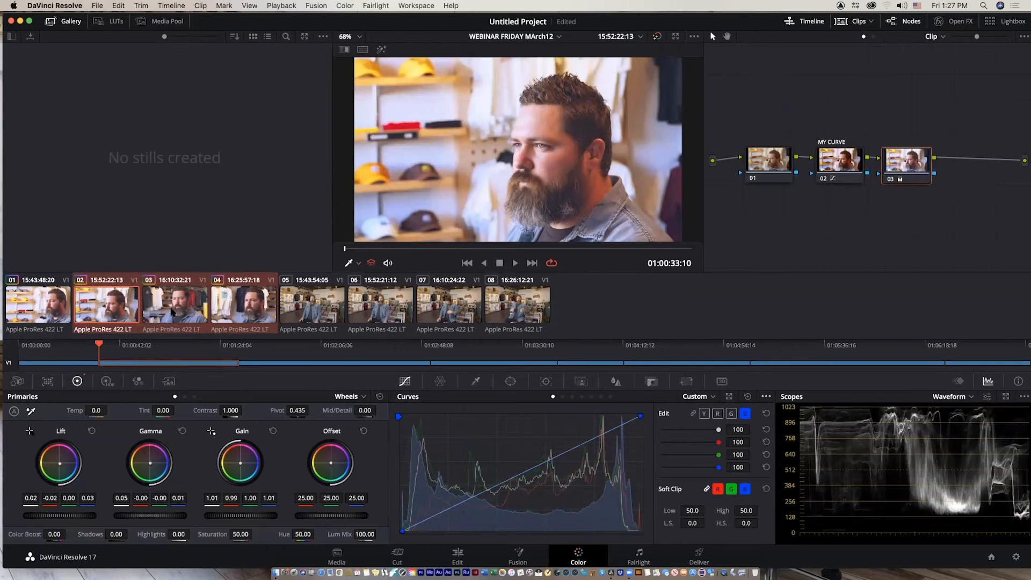
pyautogui.click(173, 313)
pyautogui.click(224, 312)
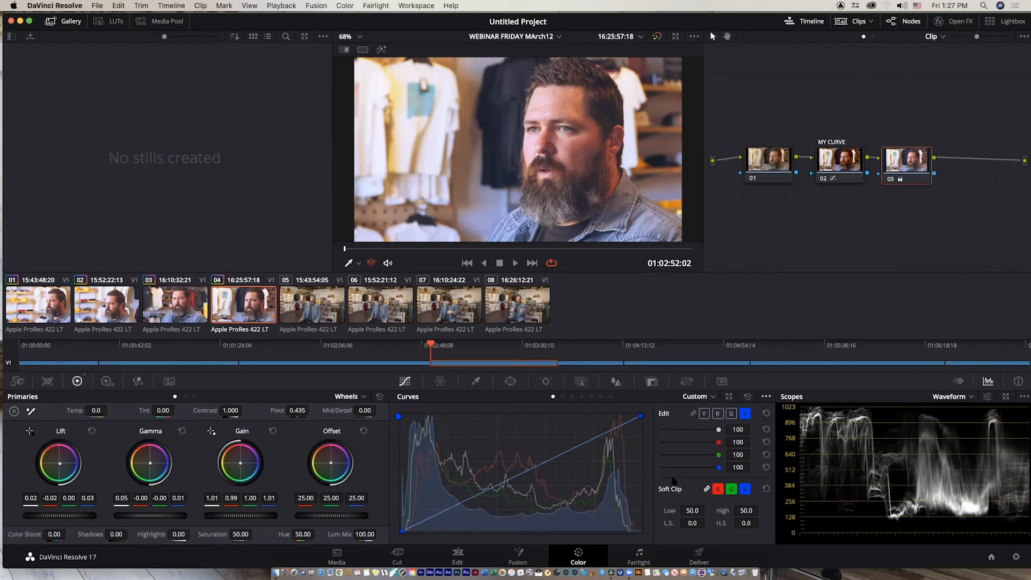
# Step: Quit the program and save the project as WEBINAR MARCH 12 SESSION 1
pyautogui.press('super+q')
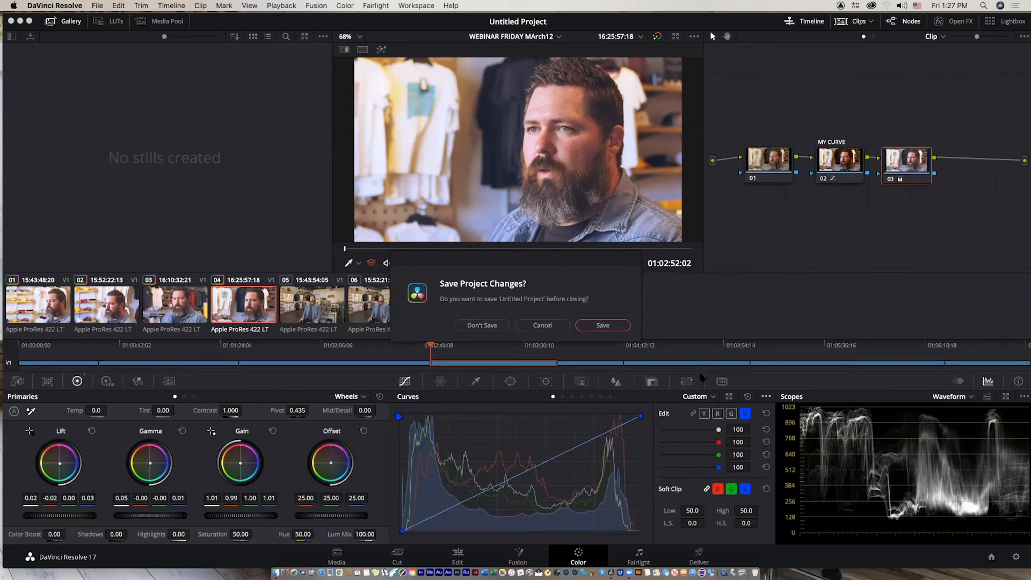
pyautogui.click(606, 327)
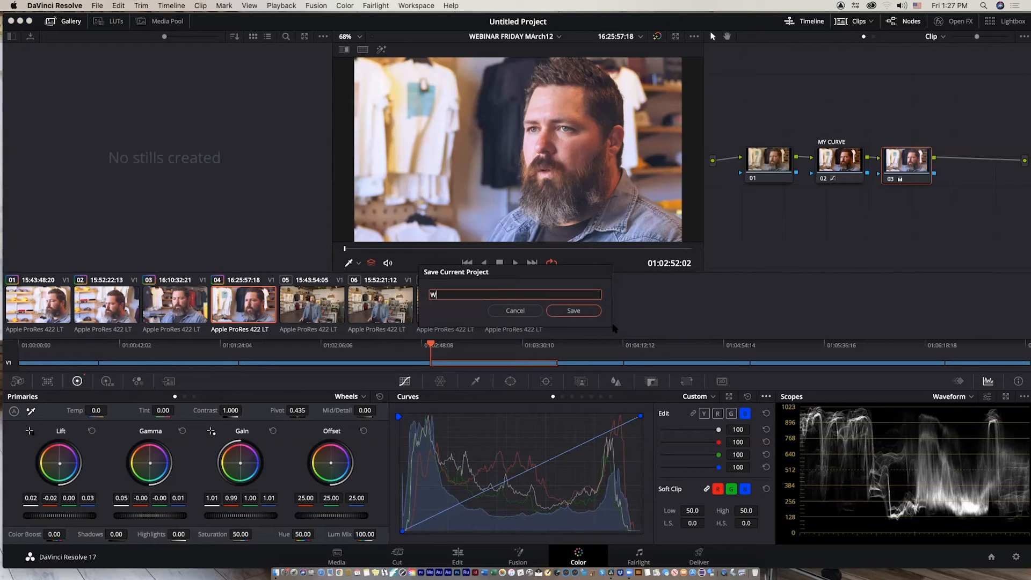
pyautogui.write('WEBINAR MARCH 12 SESSION 1')
pyautogui.press('Return')
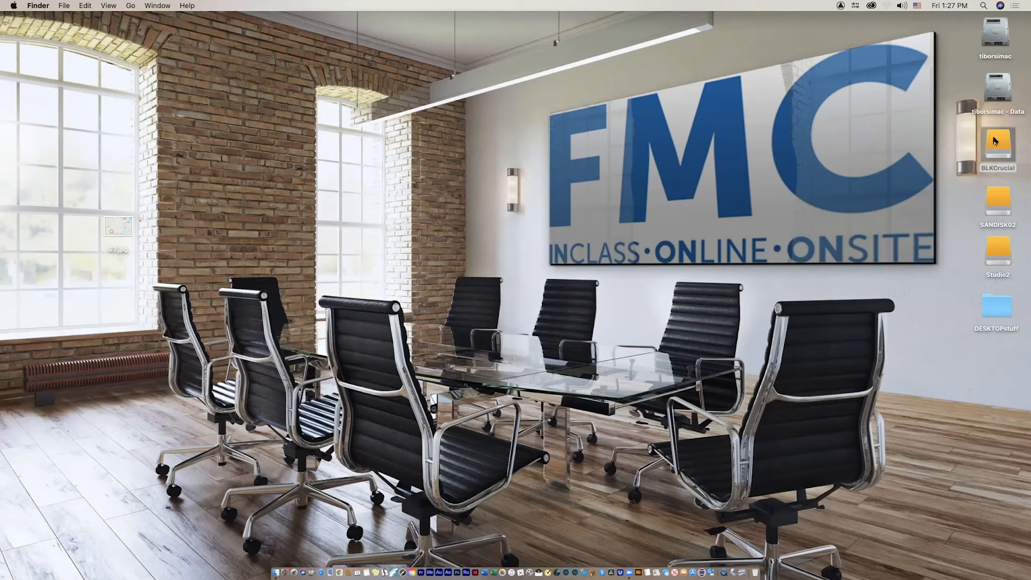
# Step: Open the R17 Beginners Guide lessons folder on the BLKCrucial drive, select RESOLVE17 Webinar March12.drp and enlarge the Finder window
pyautogui.doubleClick(993, 141)
pyautogui.moveTo(771, 230); pyautogui.dragTo(193, 69)
pyautogui.click(334, 249)
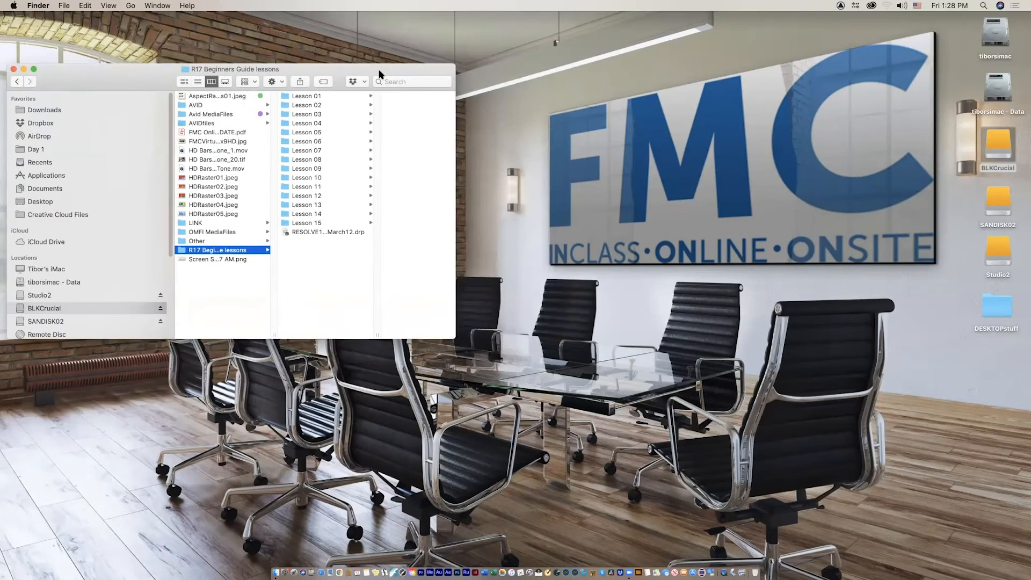
pyautogui.click(353, 234)
pyautogui.moveTo(457, 339); pyautogui.dragTo(785, 446)
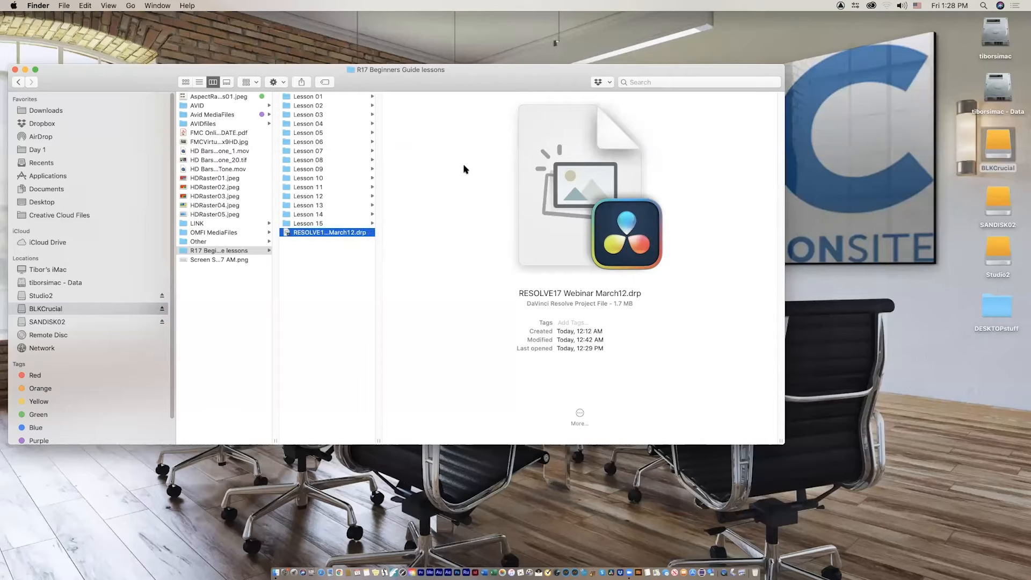
pyautogui.moveTo(401, 84); pyautogui.dragTo(460, 75)
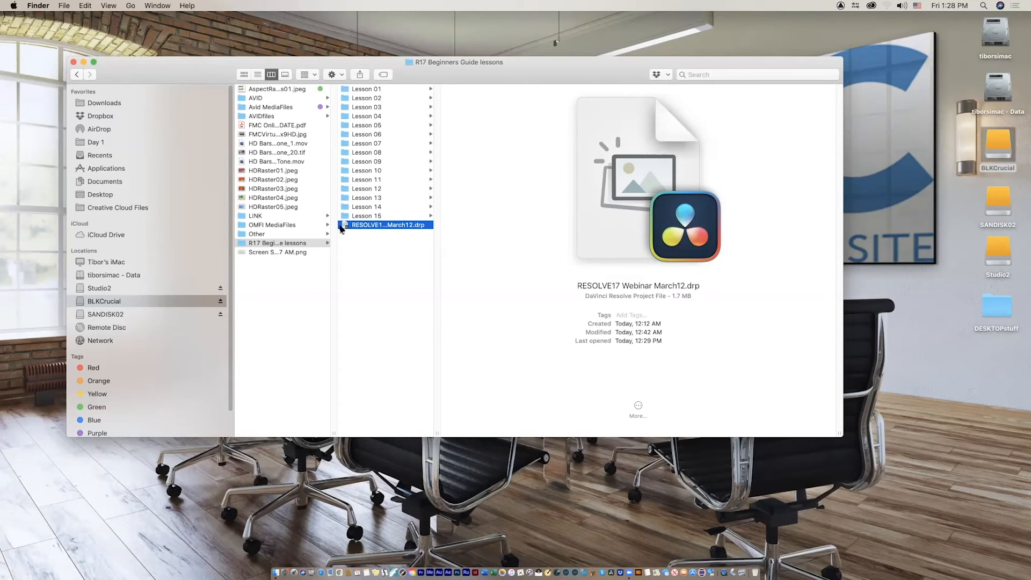
# Step: Launch DaVinci Resolve from the selected project file, cancel importing a copy, and open the existing RESOLVE17 Webinar March12 project
pyautogui.doubleClick(346, 223)
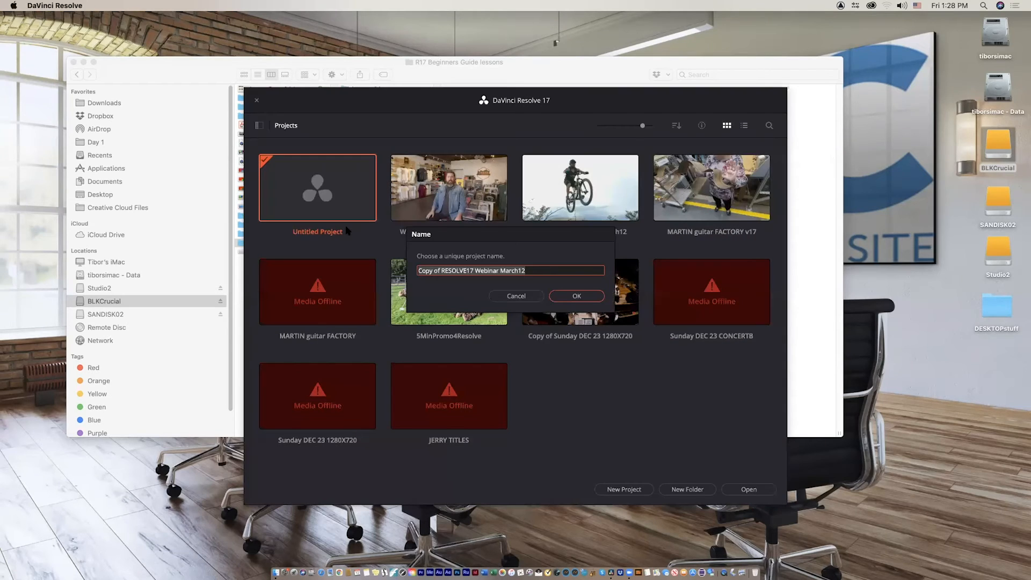
pyautogui.click(534, 299)
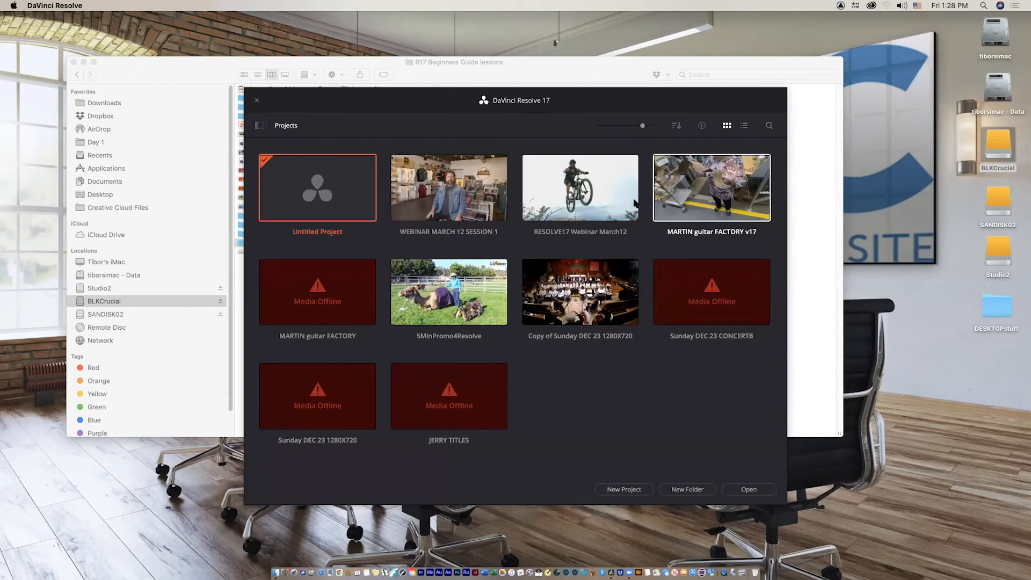
pyautogui.click(597, 186)
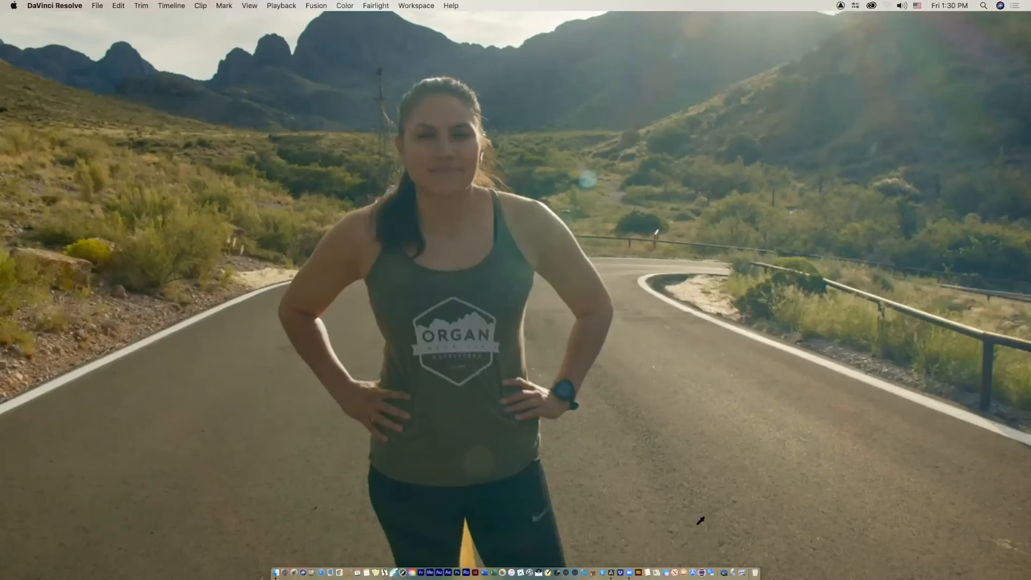
# Step: Leave the full-screen viewer and return clip 02 to its first frame
pyautogui.press('Escape')
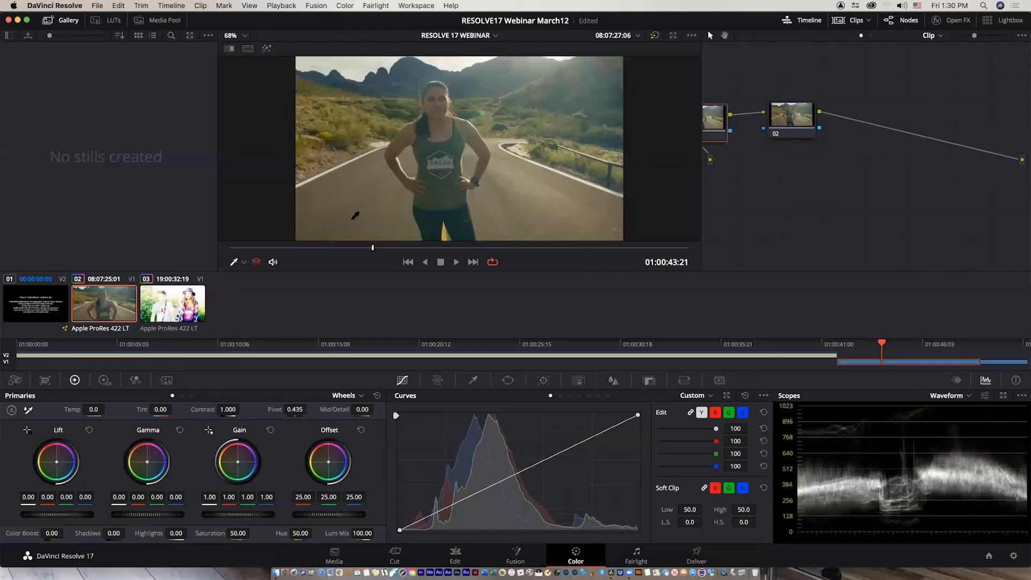
pyautogui.moveTo(374, 249); pyautogui.dragTo(143, 235)
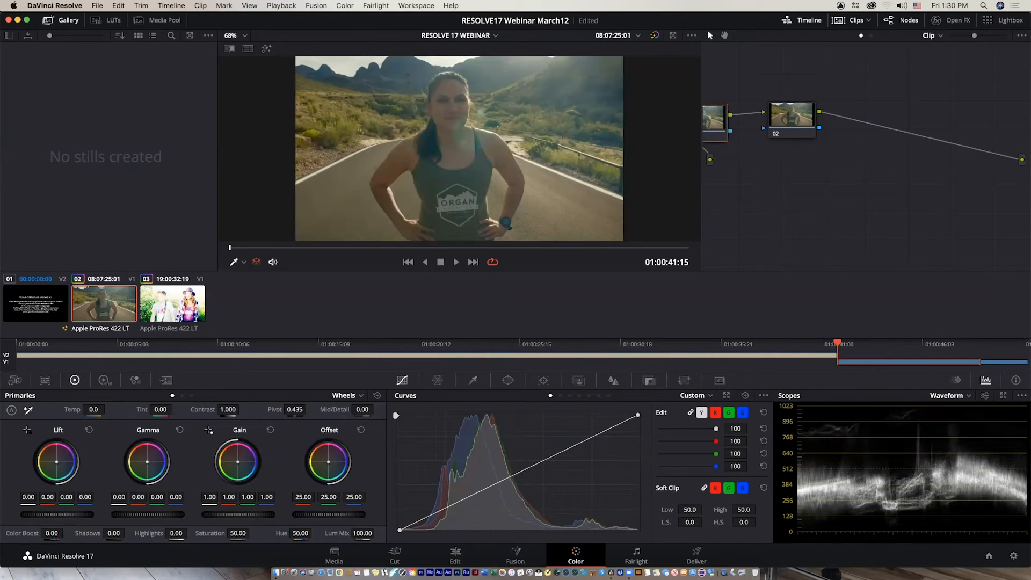
# Step: Widen the node graph and line up nodes 01 and 02 side by side, leaving node 02 selected
pyautogui.moveTo(701, 196); pyautogui.dragTo(510, 217)
pyautogui.moveTo(533, 125); pyautogui.dragTo(739, 142)
pyautogui.moveTo(555, 140); pyautogui.dragTo(636, 153)
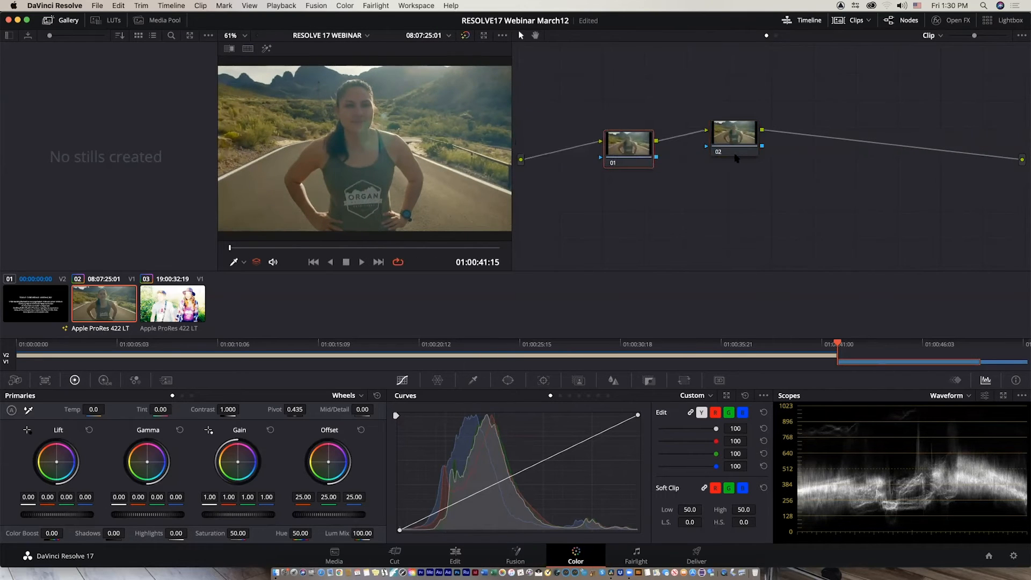
pyautogui.moveTo(718, 153); pyautogui.dragTo(721, 164)
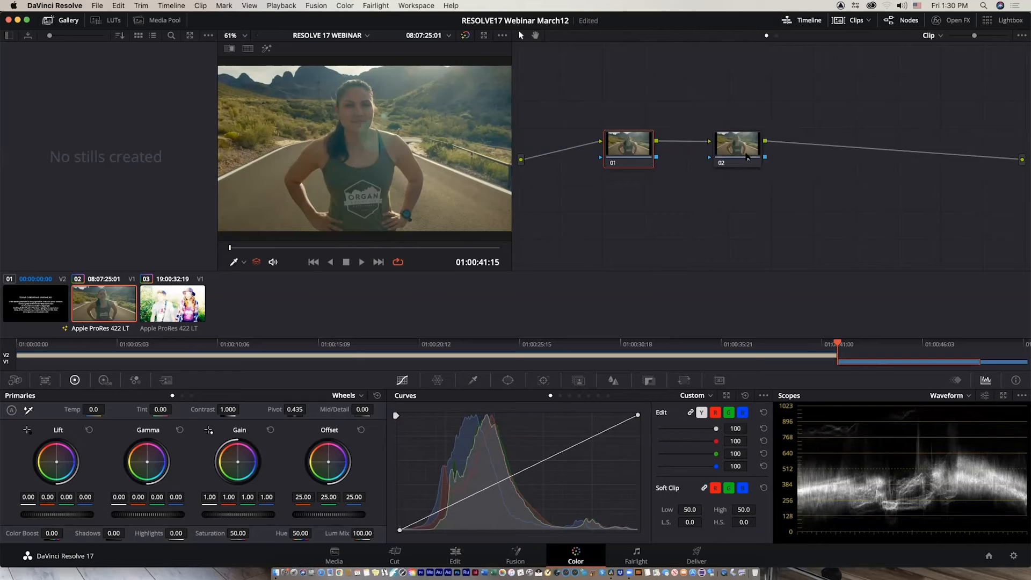
pyautogui.rightClick(741, 154)
pyautogui.click(756, 159)
pyautogui.moveTo(732, 158); pyautogui.dragTo(706, 157)
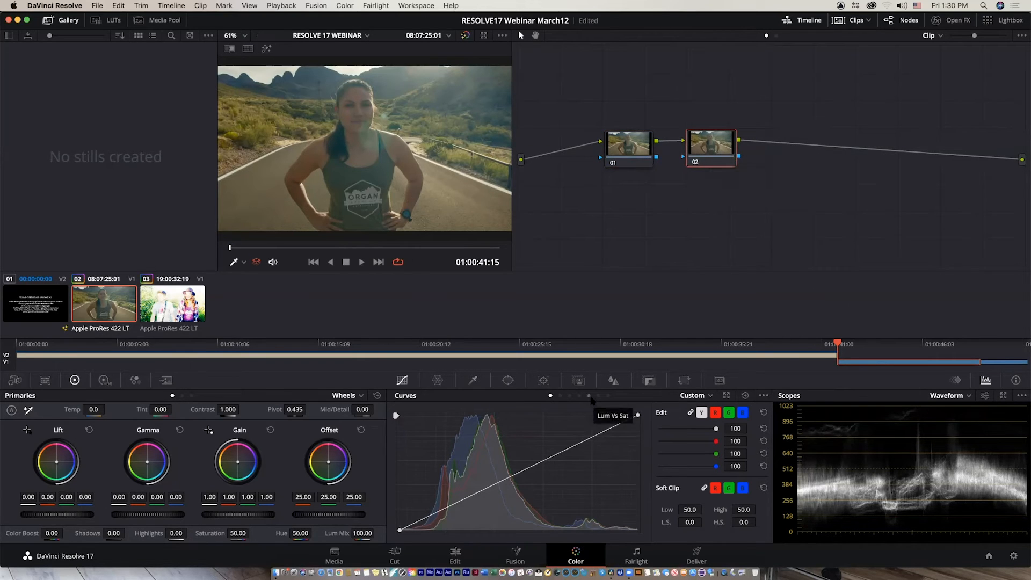
# Step: Add a circle window to node 02 and stretch it into an upright oval around the woman, size about 55.5 and aspect about 38.8
pyautogui.click(508, 381)
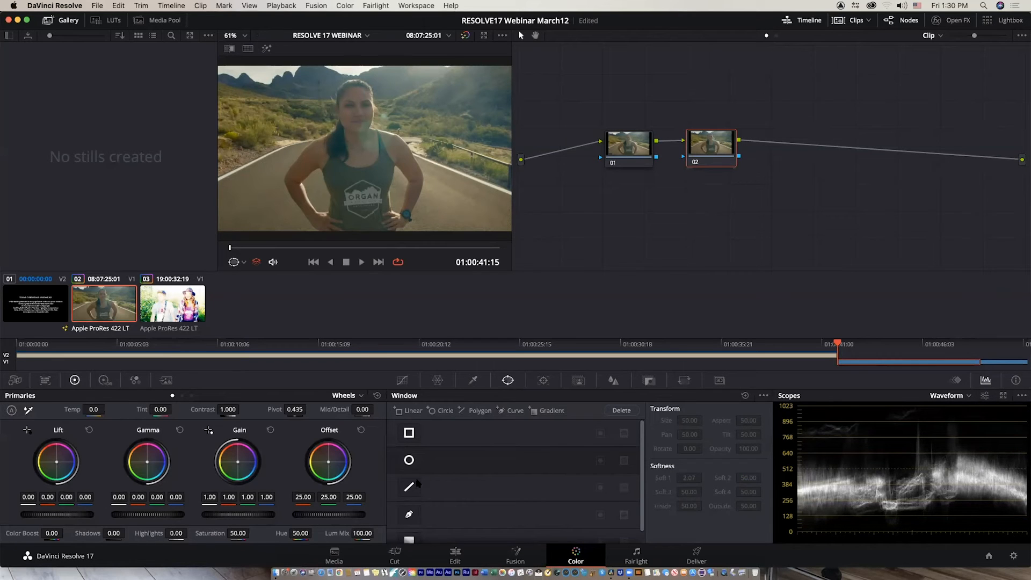
pyautogui.click(409, 460)
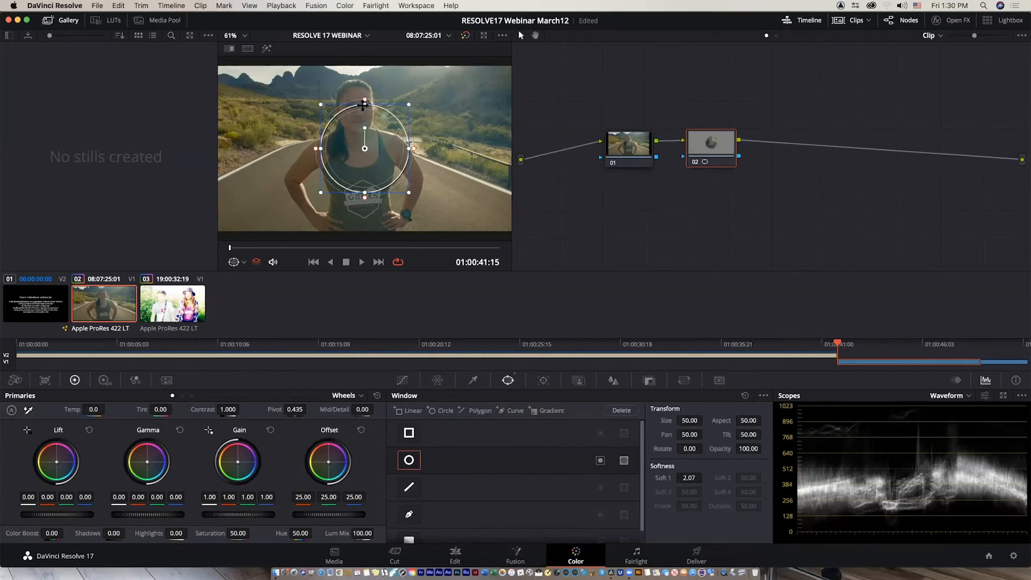
pyautogui.moveTo(364, 105); pyautogui.dragTo(364, 66)
pyautogui.moveTo(321, 149); pyautogui.dragTo(304, 166)
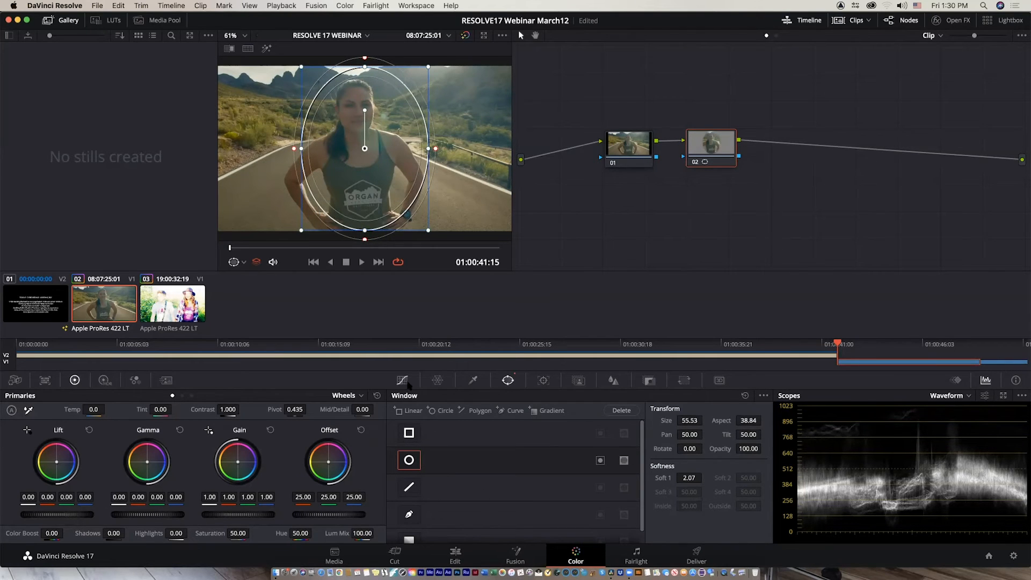
# Step: Try brightening the oval area with the custom curve, undo the curve change and reset node 02
pyautogui.click(402, 380)
pyautogui.moveTo(595, 434); pyautogui.dragTo(537, 423)
pyautogui.press('super+z')
pyautogui.rightClick(698, 166)
pyautogui.click(710, 170)
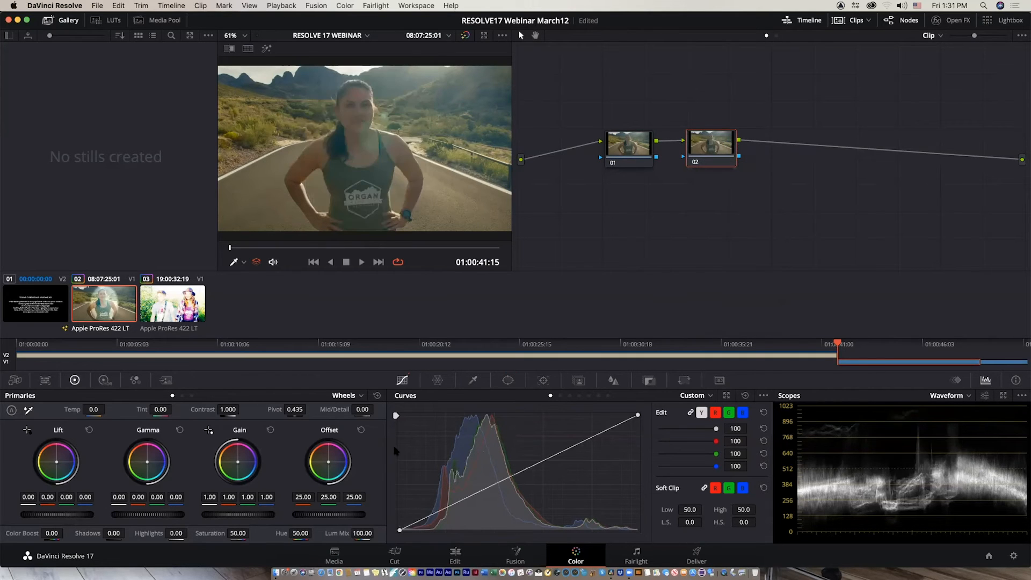
# Step: Draw a closed freeform curve window on node 02 tracing the woman's head, shoulders, arms and waist
pyautogui.click(507, 380)
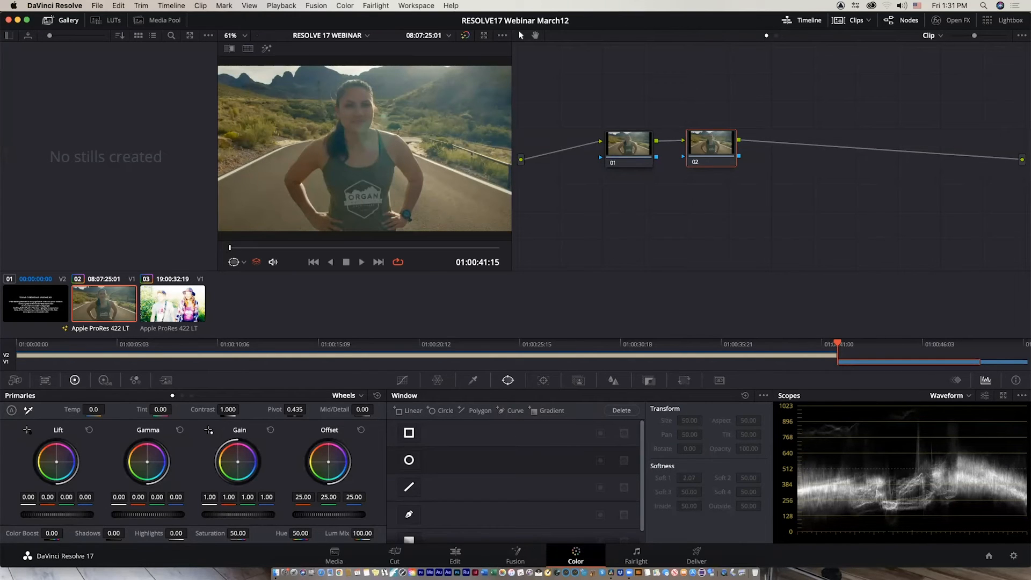
pyautogui.click(409, 514)
pyautogui.click(340, 82)
pyautogui.click(335, 105)
pyautogui.click(338, 124)
pyautogui.click(331, 130)
pyautogui.click(308, 145)
pyautogui.click(298, 163)
pyautogui.click(285, 177)
pyautogui.click(286, 189)
pyautogui.click(302, 215)
pyautogui.click(322, 231)
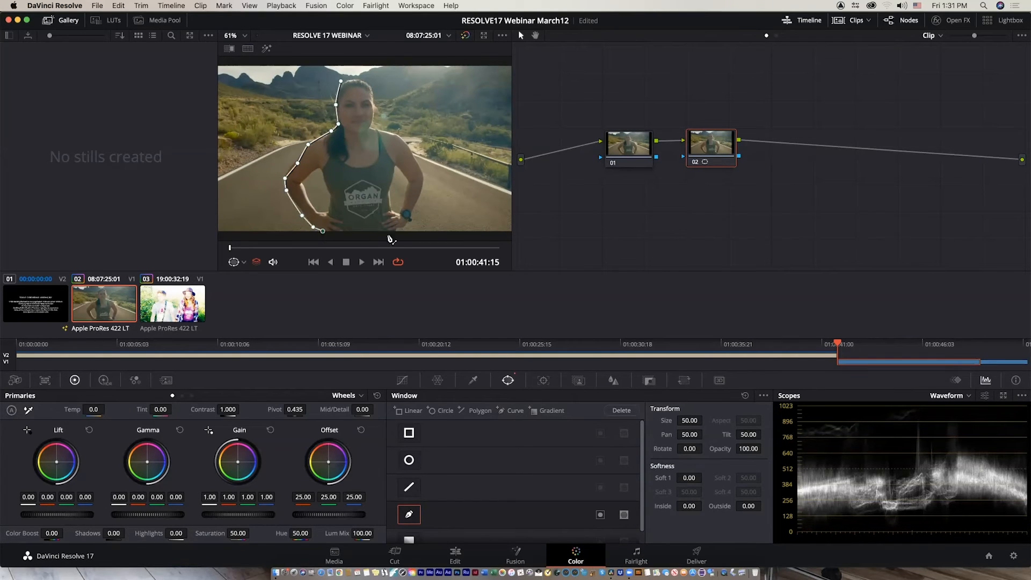
pyautogui.click(394, 227)
pyautogui.click(408, 223)
pyautogui.click(424, 183)
pyautogui.click(420, 164)
pyautogui.click(404, 137)
pyautogui.click(399, 132)
pyautogui.click(379, 128)
pyautogui.click(373, 95)
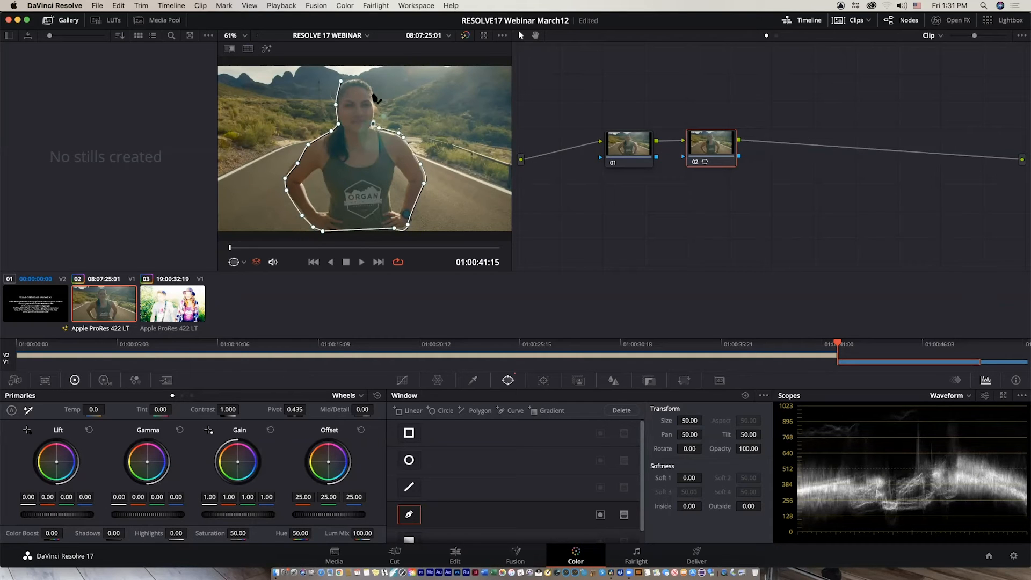
pyautogui.click(365, 81)
pyautogui.click(348, 76)
pyautogui.click(341, 81)
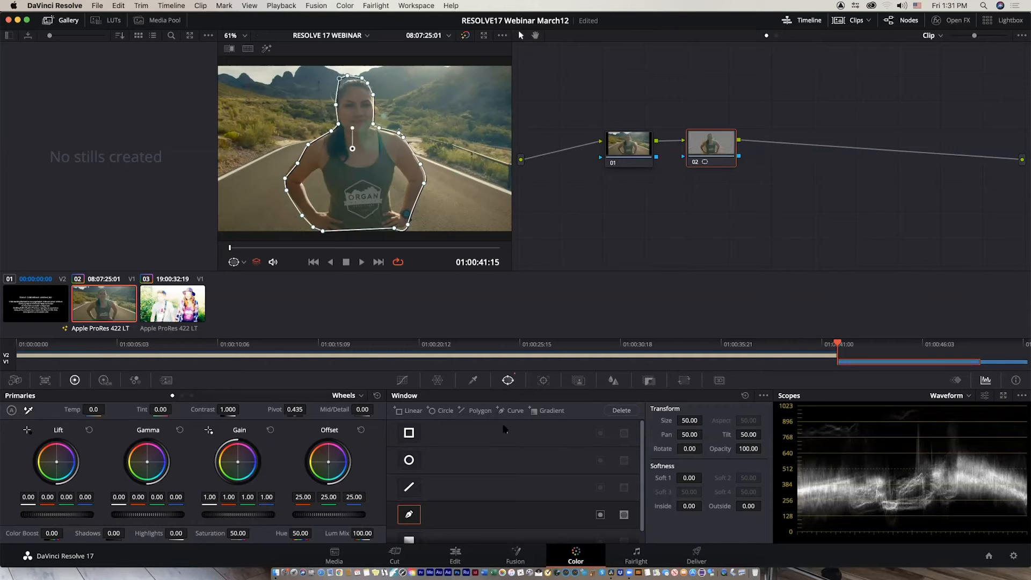
# Step: Raise the upper midtones of node 02's custom curve to brighten the masked woman, and play the clip to check the mask
pyautogui.click(402, 381)
pyautogui.moveTo(553, 455); pyautogui.dragTo(533, 441)
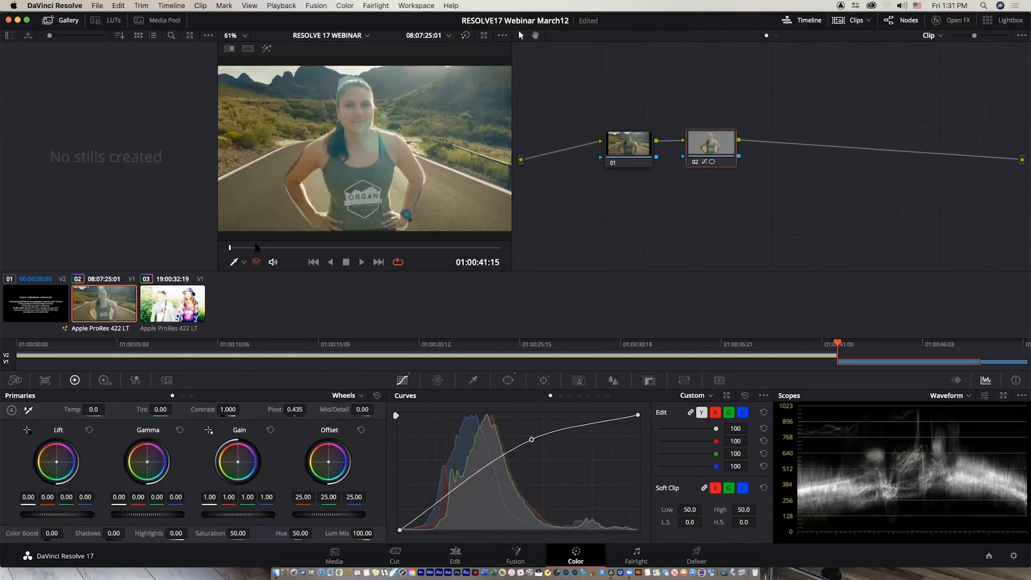
pyautogui.press('space')
# Step: Track the freeform window around the woman forward through the clip with pan, tilt, zoom, rotate and 3D enabled
pyautogui.click(508, 381)
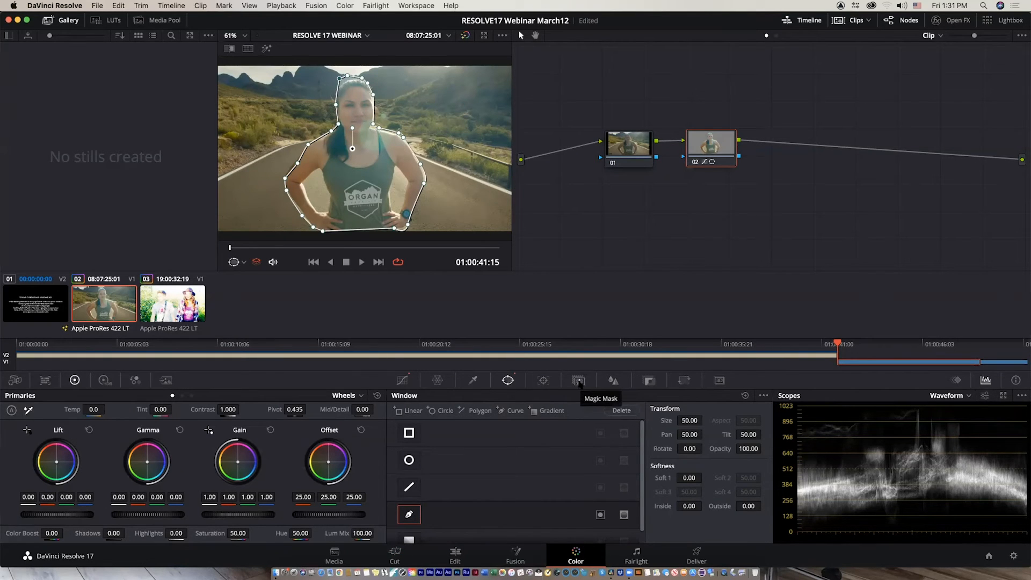
pyautogui.click(544, 380)
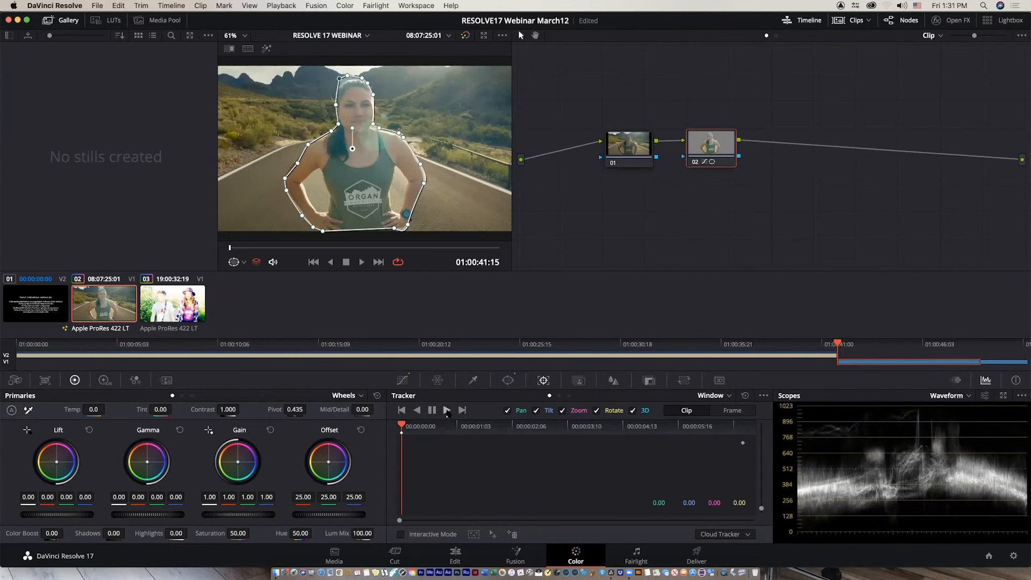
pyautogui.click(446, 410)
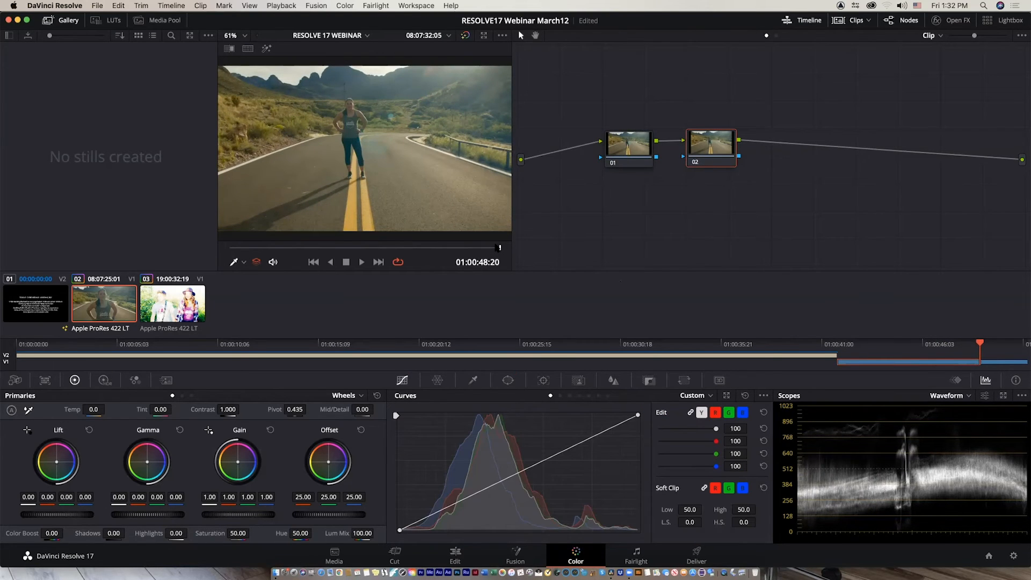
# Step: Create a Magic Mask person stroke across the woman's chest on node 02 at the first frame and track it forward
pyautogui.moveTo(499, 248); pyautogui.dragTo(2, 262)
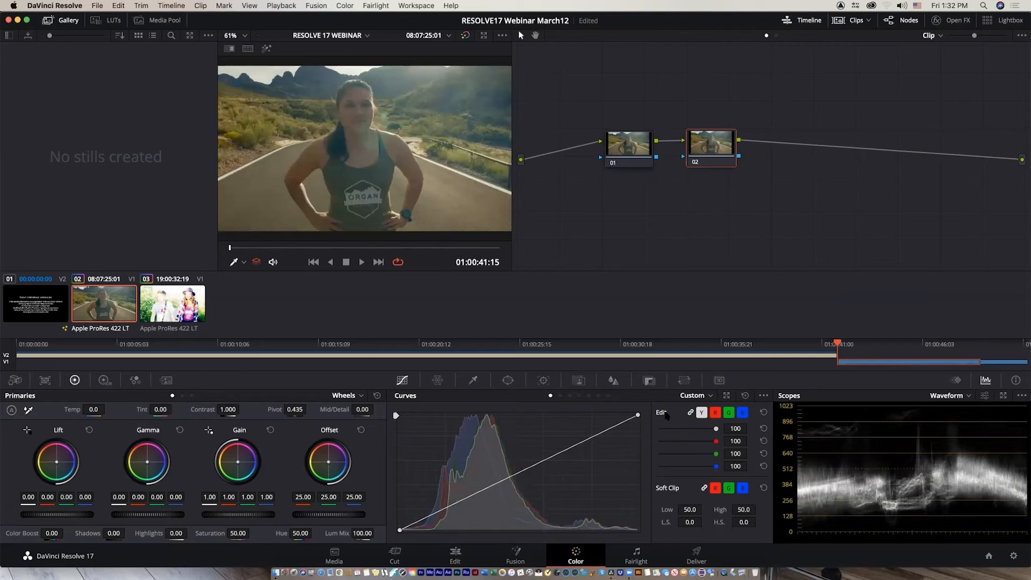
pyautogui.click(580, 381)
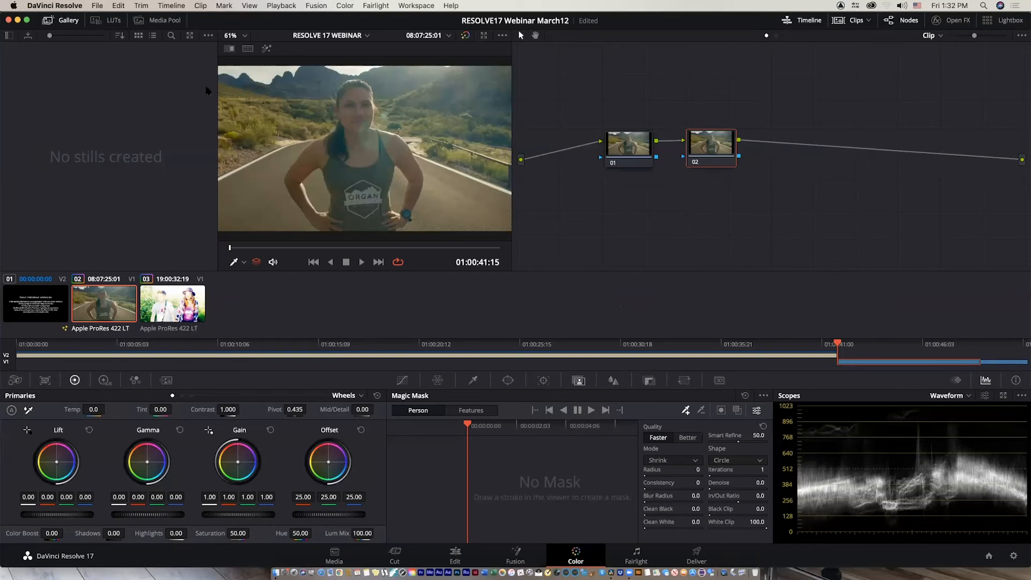
pyautogui.moveTo(396, 141)
pyautogui.mouseDown()
pyautogui.moveTo(356, 159)
pyautogui.moveTo(319, 149)
pyautogui.mouseUp()
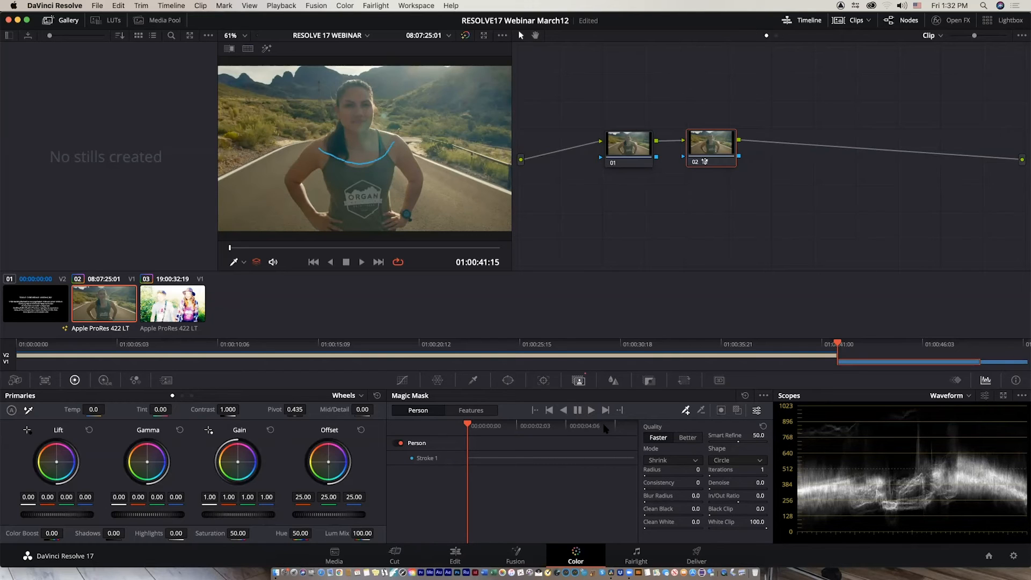
pyautogui.click(590, 410)
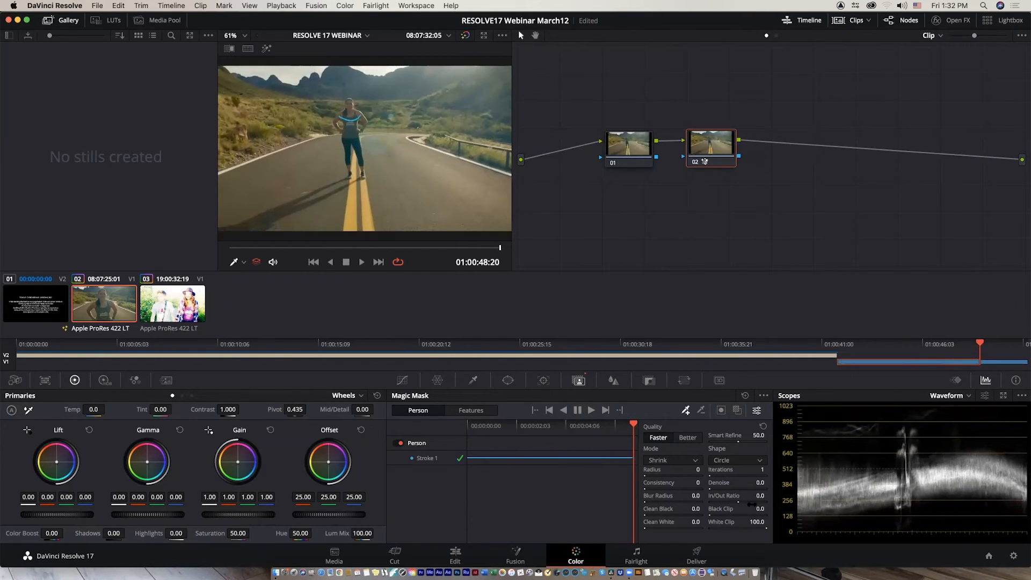
# Step: Strongly raise the upper midtones of node 02's custom curve from the first frame and play the masked clip full screen
pyautogui.moveTo(634, 426); pyautogui.dragTo(416, 429)
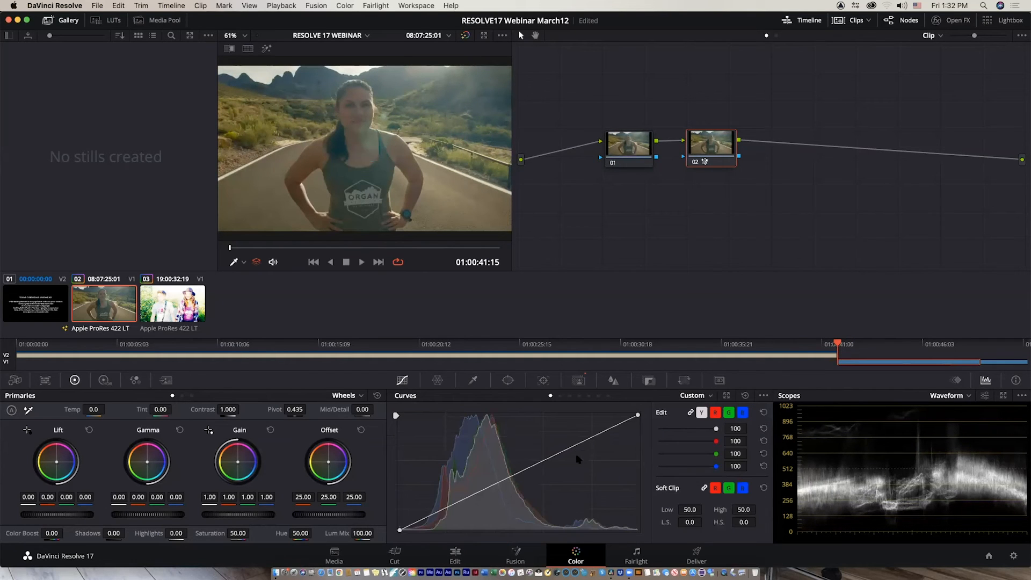
pyautogui.moveTo(564, 444); pyautogui.dragTo(543, 424)
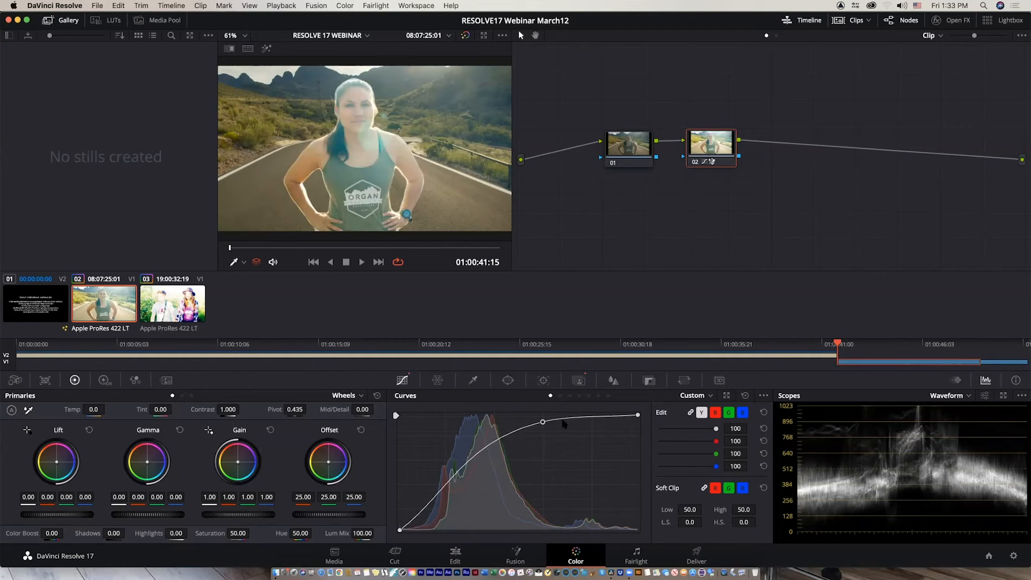
pyautogui.press('super+f')
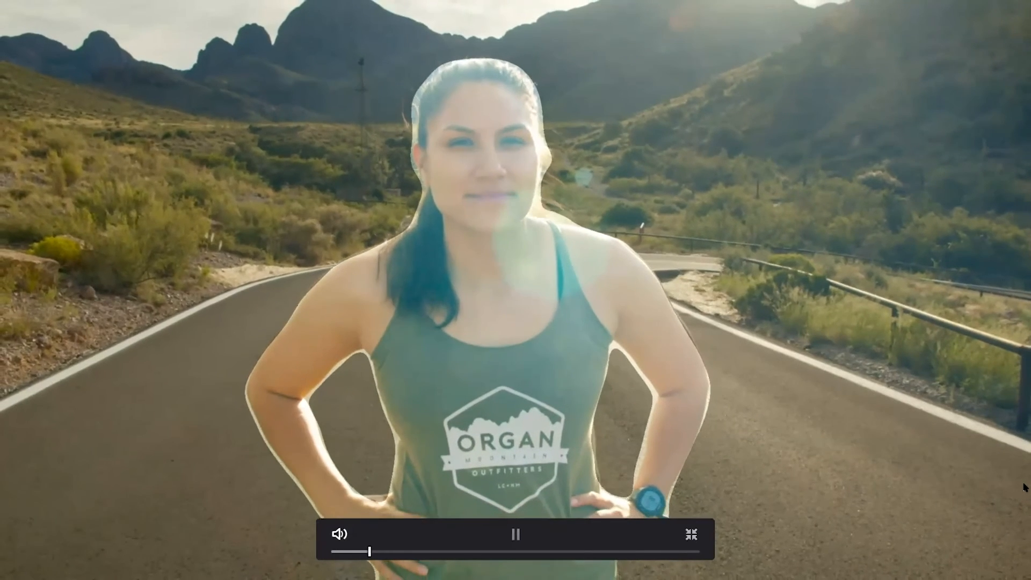
pyautogui.press('space')
pyautogui.click(691, 534)
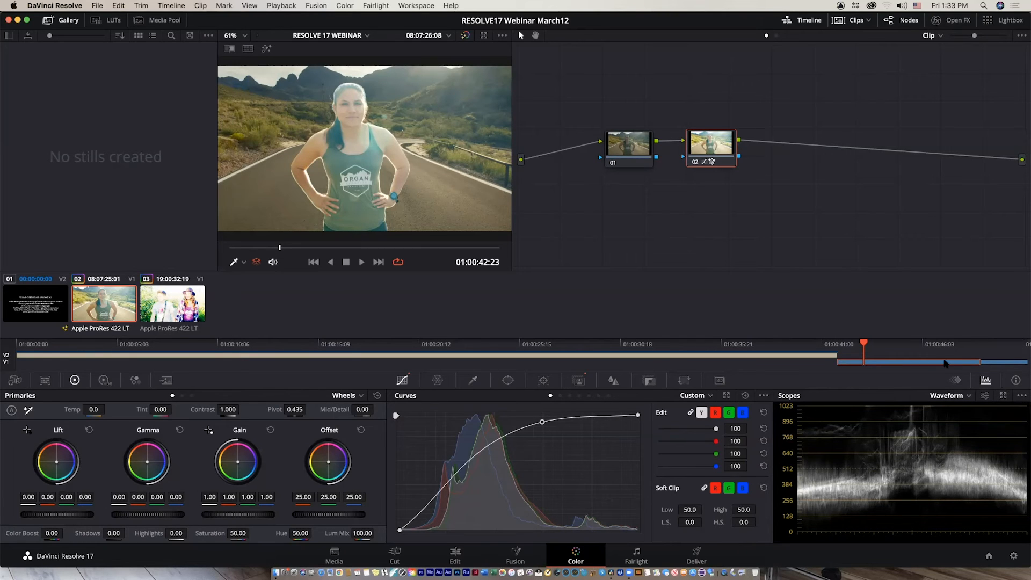
# Step: Lower the shadows of node 02's custom curve and compare the full-screen image with the grade bypassed and enabled
pyautogui.moveTo(438, 496); pyautogui.dragTo(449, 507)
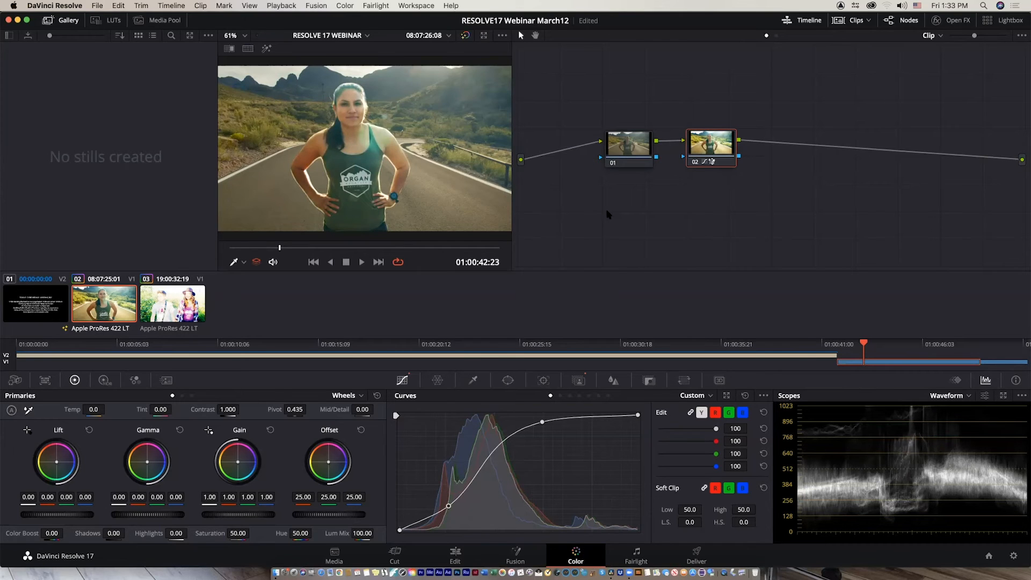
pyautogui.press('super+f')
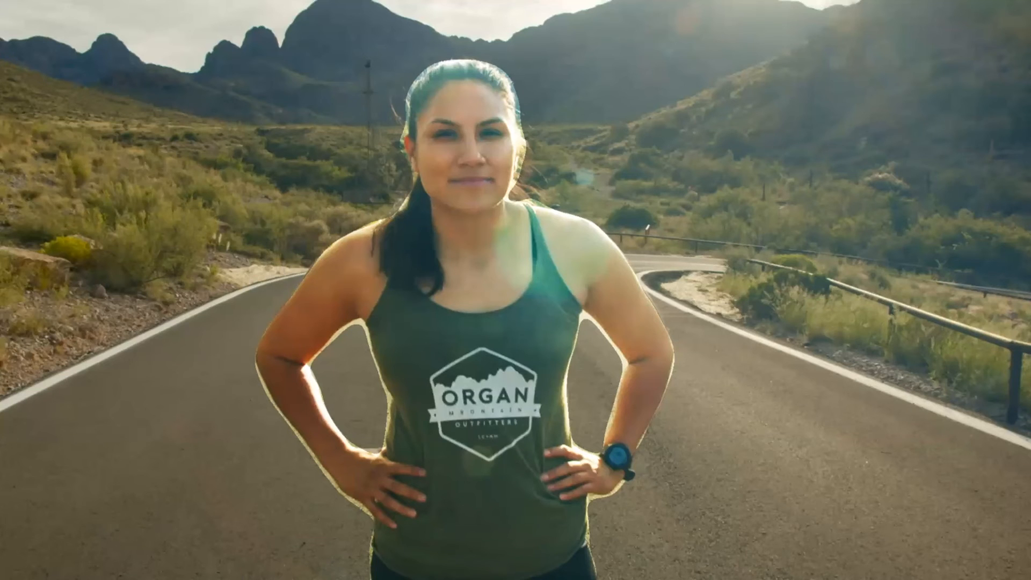
pyautogui.hotkey('shift', 'd')
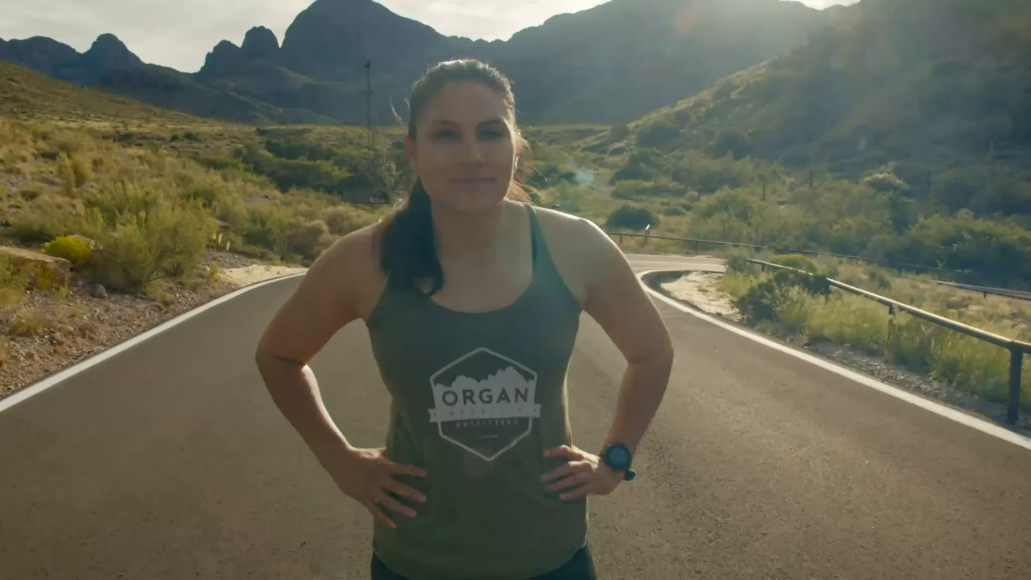
pyautogui.hotkey('shift', 'd')
pyautogui.hotkey('shift', 'd')
pyautogui.hotkey('shift', 'd')
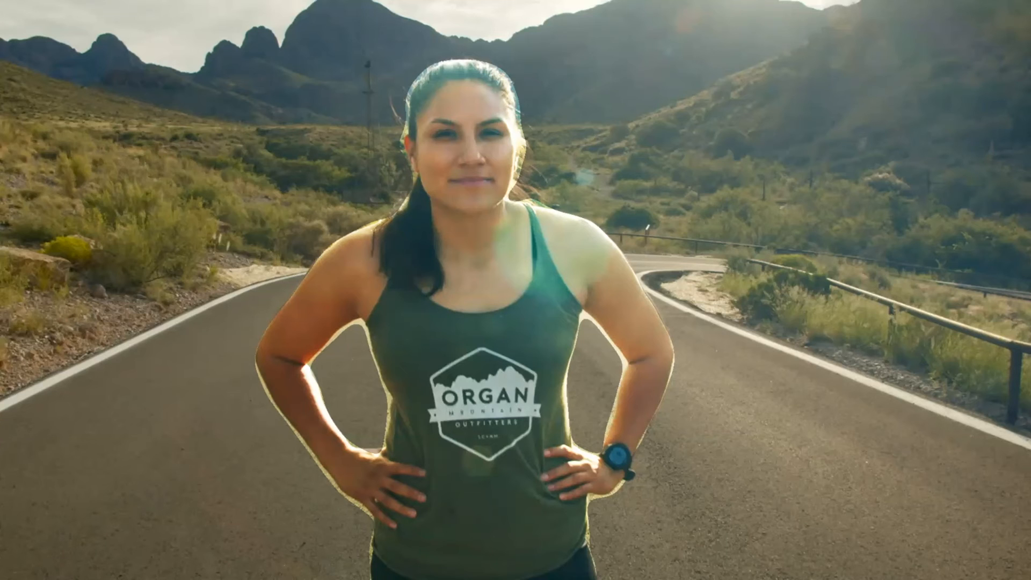
pyautogui.press('space')
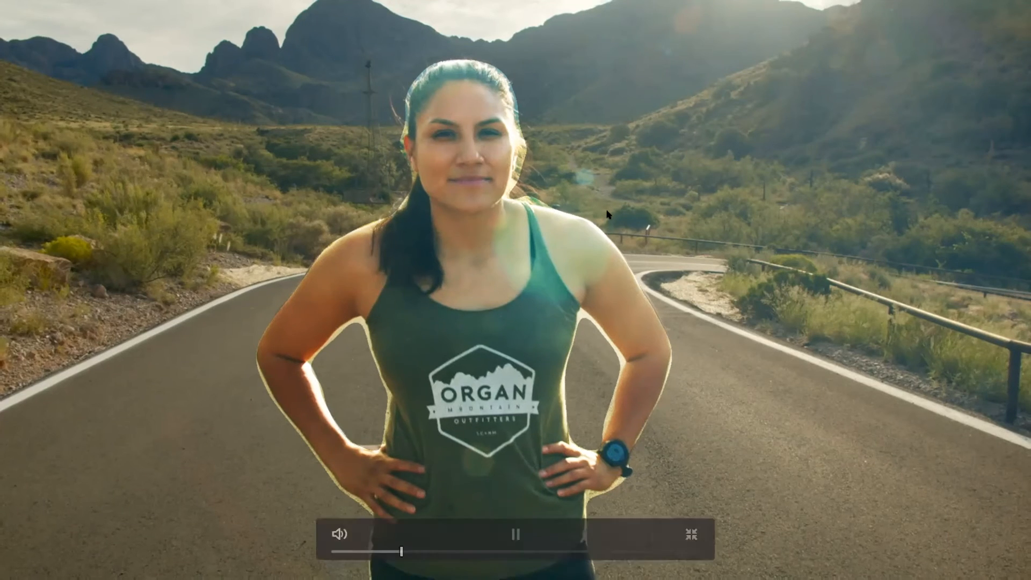
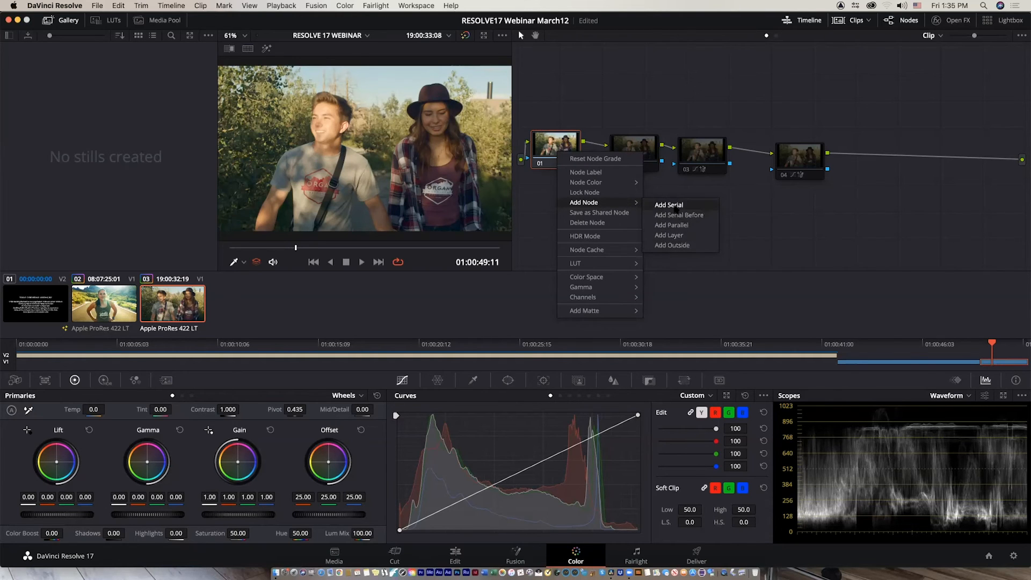
# Step: Try adding a serial node after node 01 in the couple's clip, placed above the chain, and delete it
pyautogui.click(671, 205)
pyautogui.moveTo(623, 194); pyautogui.dragTo(621, 84)
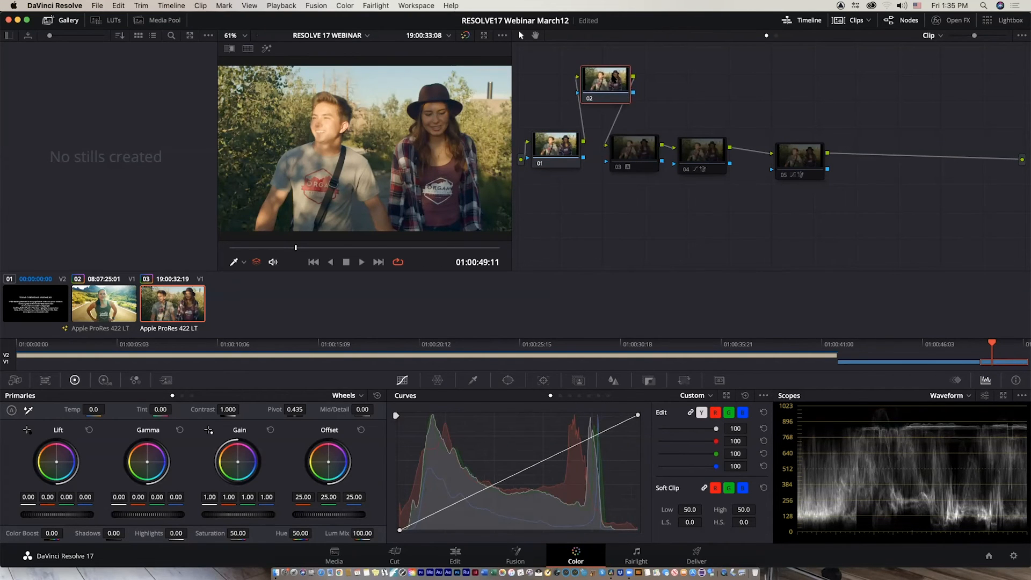
pyautogui.press('Delete')
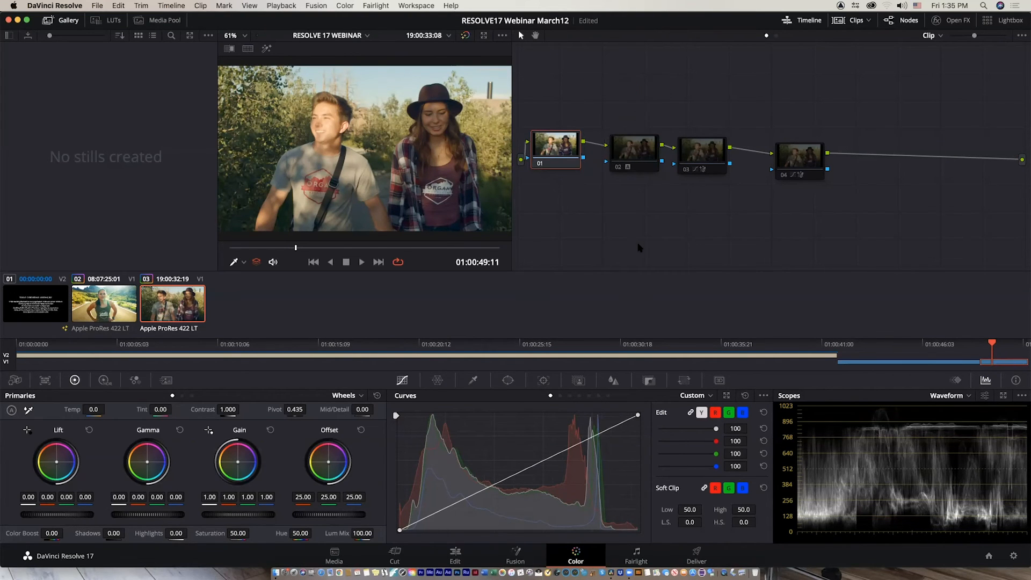
# Step: Add a loose corrector node to the graph and connect it between node 04 and the final output
pyautogui.rightClick(623, 221)
pyautogui.moveTo(677, 238)
pyautogui.click(770, 239)
pyautogui.moveTo(636, 240); pyautogui.dragTo(927, 256)
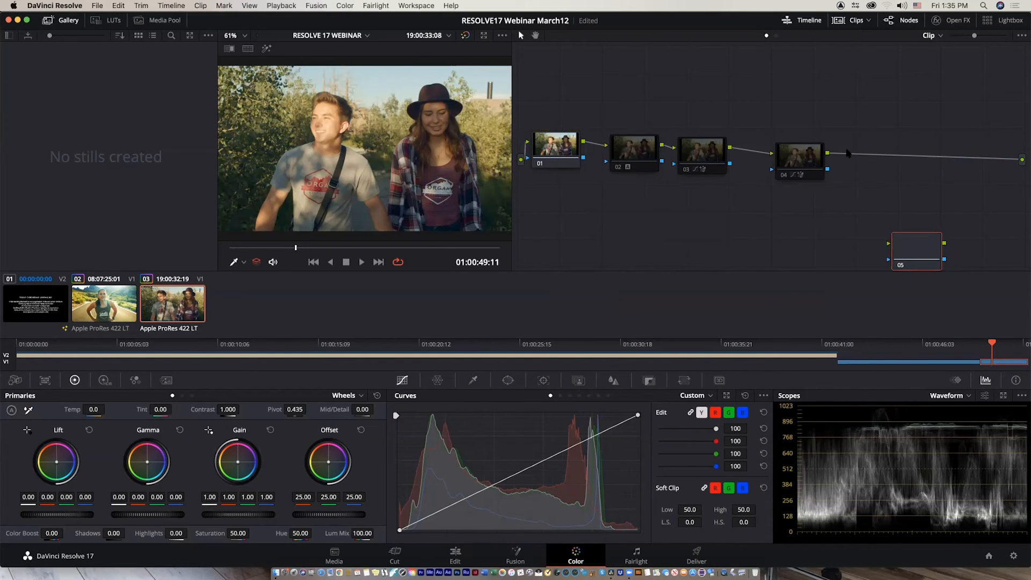
pyautogui.click(907, 156)
pyautogui.moveTo(829, 155); pyautogui.dragTo(1022, 160)
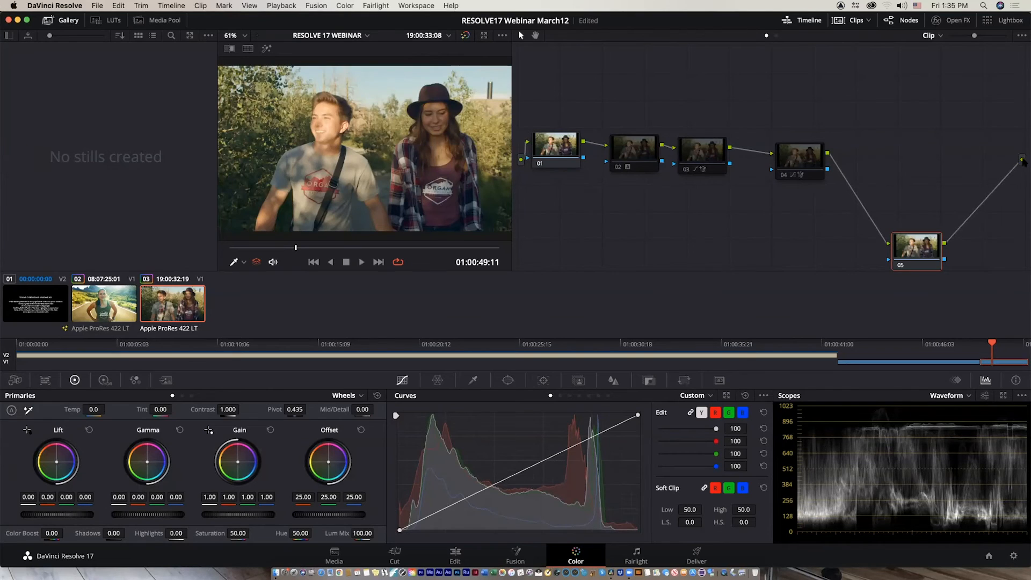
# Step: Label node 05 "LAST ONE" and place it in line with the other nodes, beside node 04
pyautogui.moveTo(914, 246); pyautogui.dragTo(906, 181)
pyautogui.rightClick(904, 189)
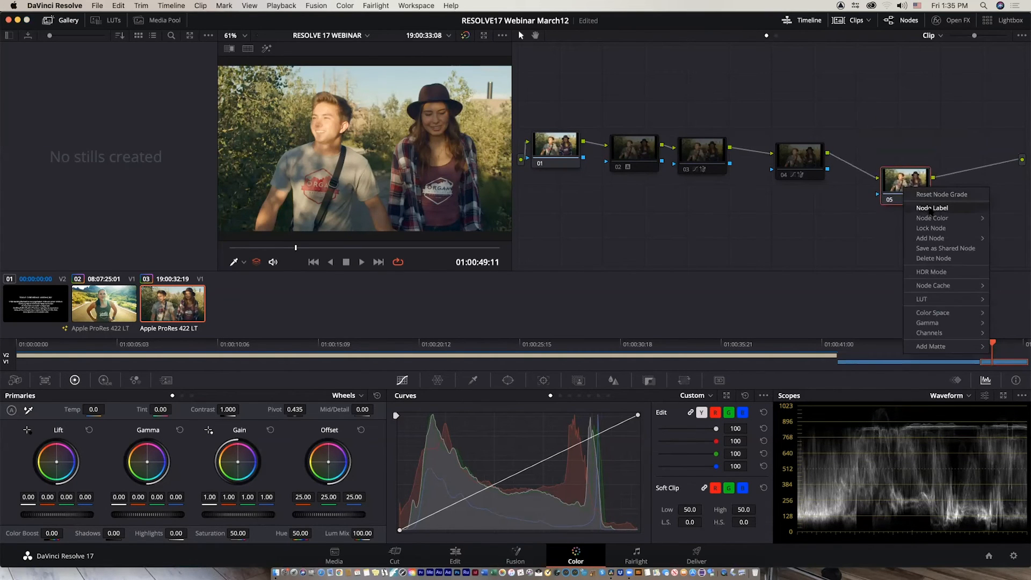
pyautogui.click(930, 208)
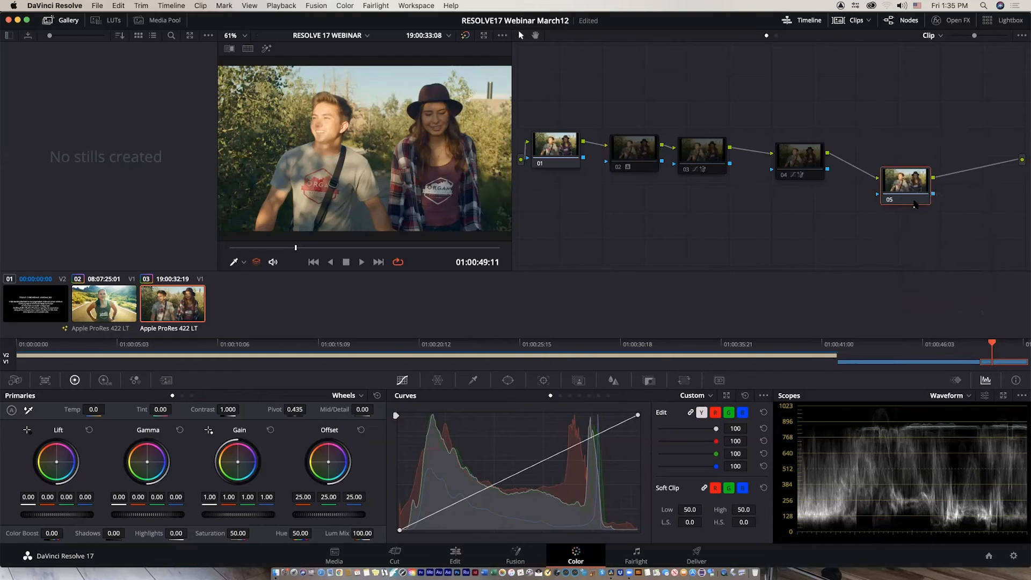
pyautogui.press('Return')
pyautogui.moveTo(907, 197); pyautogui.dragTo(882, 165)
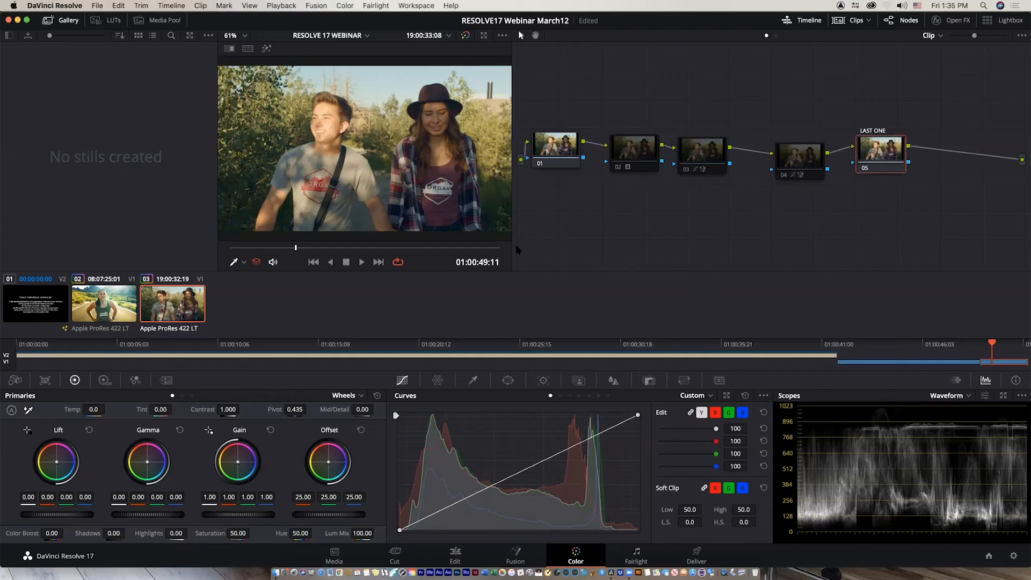
# Step: Slightly raise the highlights and shadows of the LAST ONE node's custom curve and shift the node down a little
pyautogui.moveTo(550, 457); pyautogui.dragTo(544, 451)
pyautogui.moveTo(443, 505)
pyautogui.mouseDown()
pyautogui.moveTo(453, 510)
pyautogui.moveTo(450, 498)
pyautogui.mouseUp()
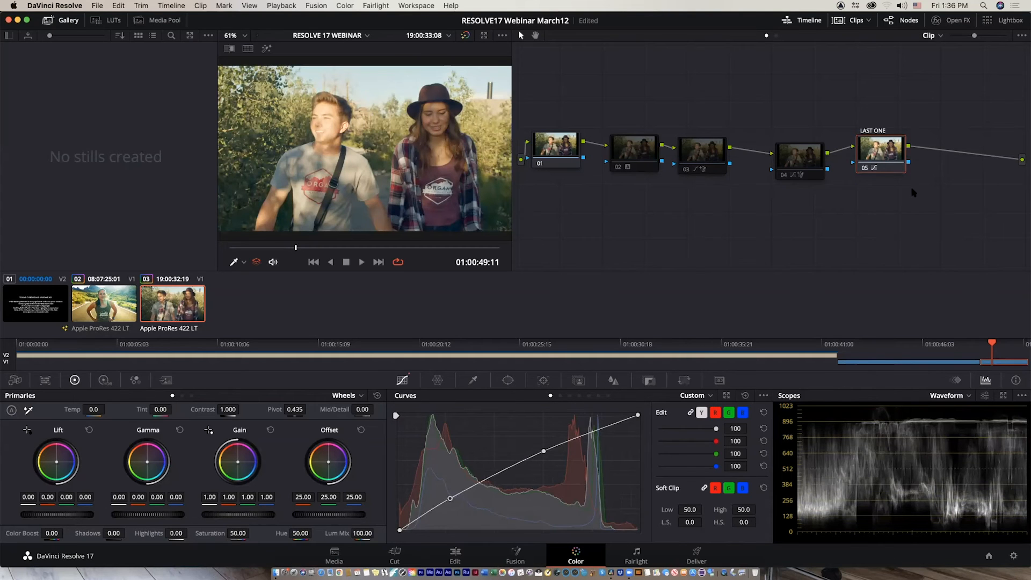
pyautogui.moveTo(885, 162); pyautogui.dragTo(887, 174)
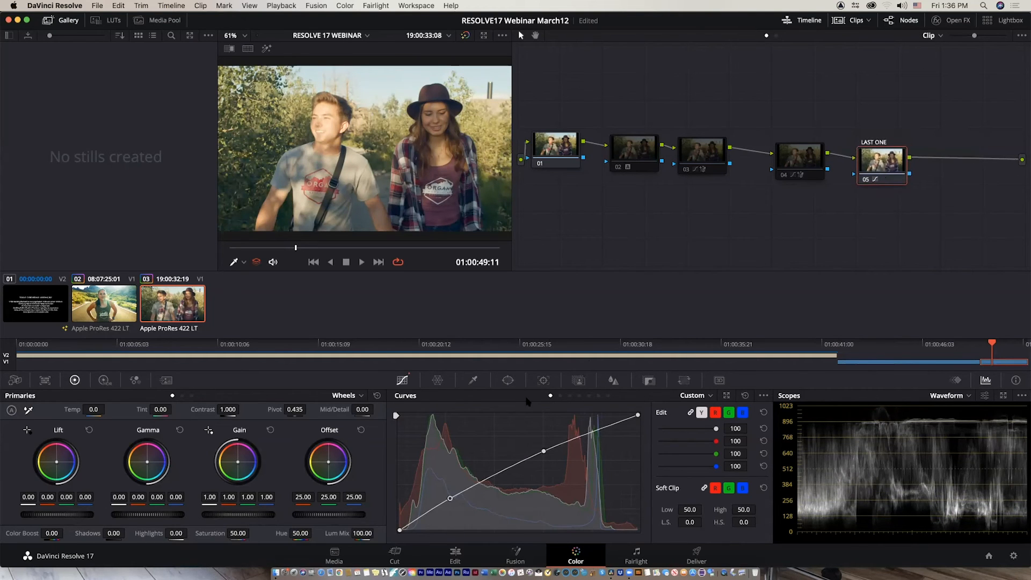
# Step: Add a circle window to the LAST ONE node and move it over the woman's head, pan about 55 and tilt about 51.6
pyautogui.click(507, 380)
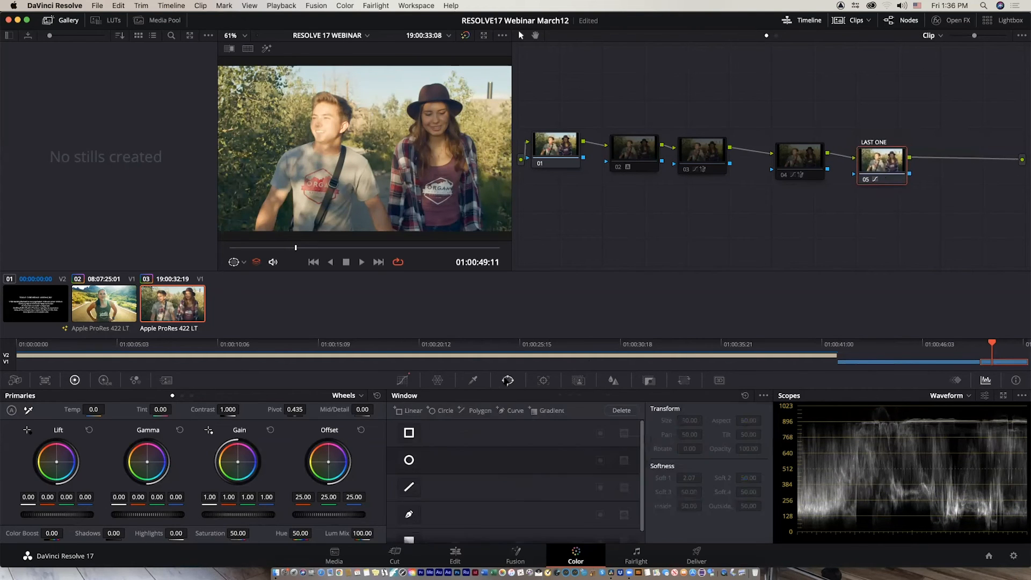
pyautogui.click(408, 461)
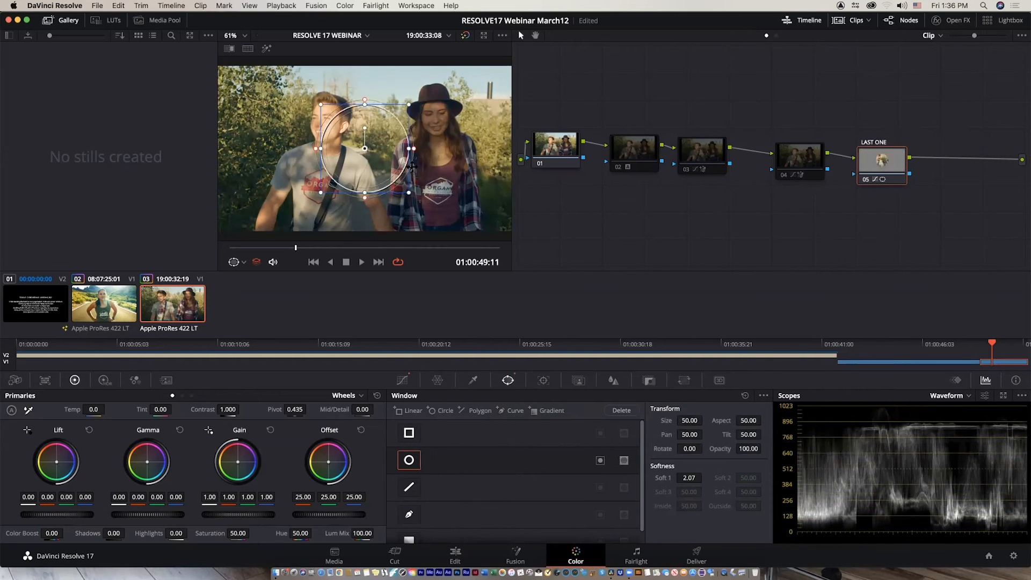
pyautogui.moveTo(413, 167); pyautogui.dragTo(438, 154)
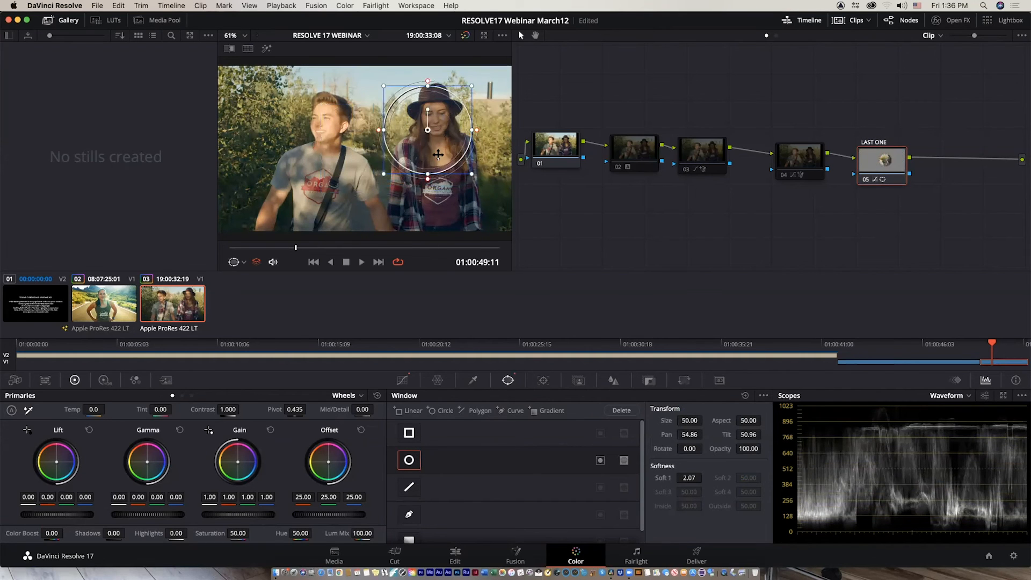
# Step: Try raising the midtones of the custom curve inside the circle window and undo that curve change
pyautogui.click(402, 380)
pyautogui.moveTo(503, 473)
pyautogui.mouseDown()
pyautogui.moveTo(486, 454)
pyautogui.moveTo(498, 470)
pyautogui.mouseUp()
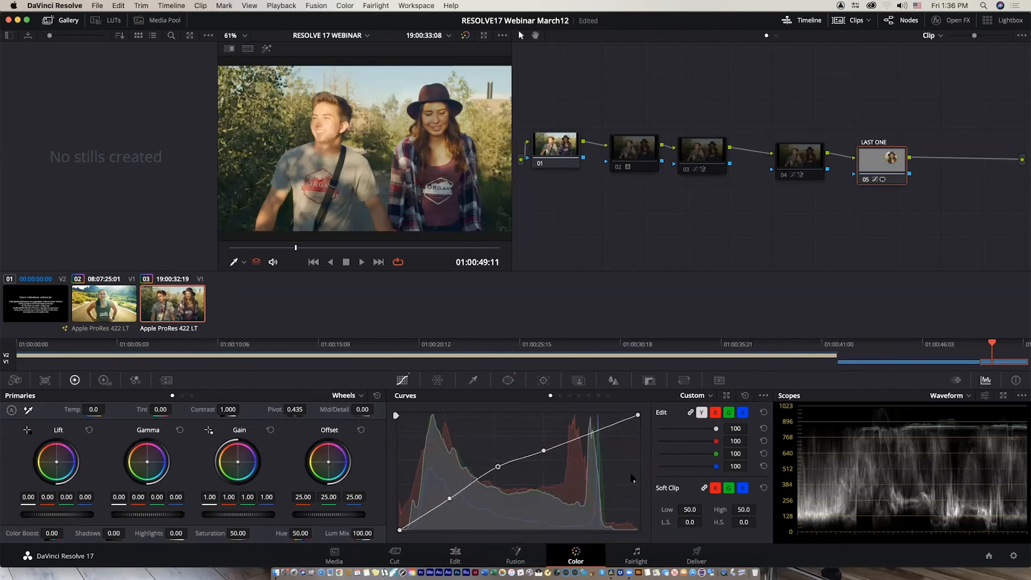
pyautogui.press('super+z')
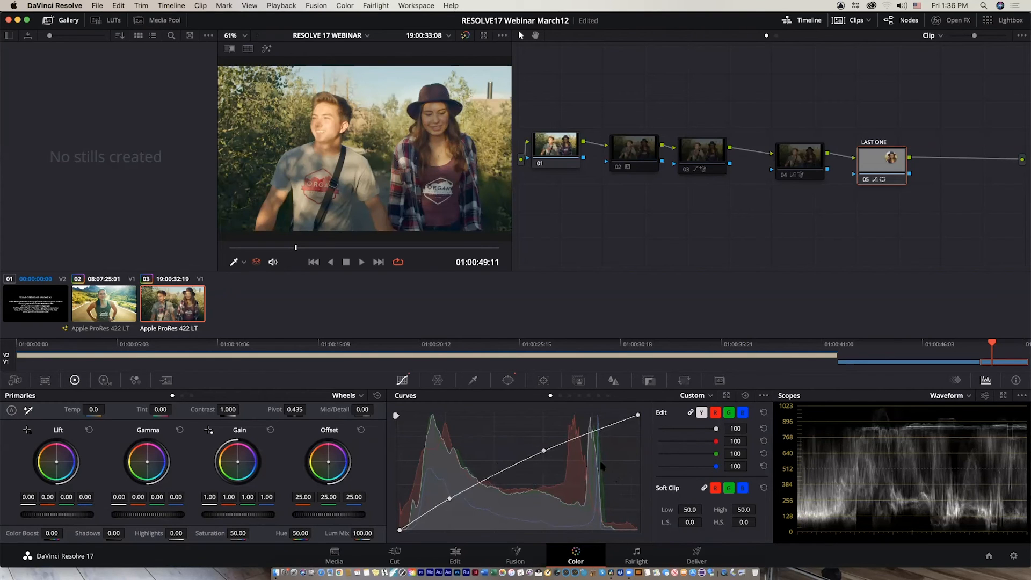
# Step: At the clip's first frame, replace the LAST ONE node's circle window with a freehand curve window
pyautogui.click(512, 381)
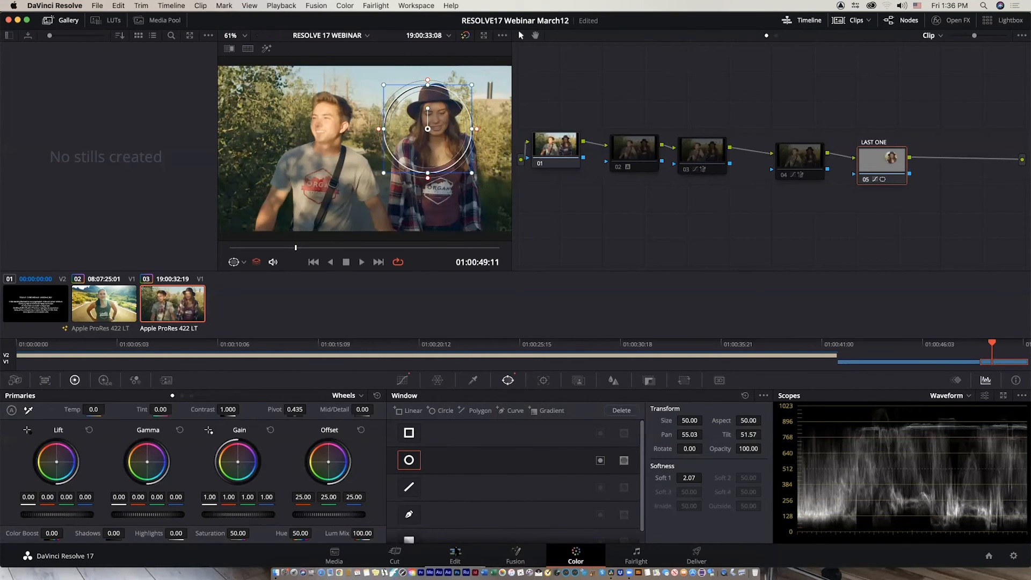
pyautogui.click(409, 515)
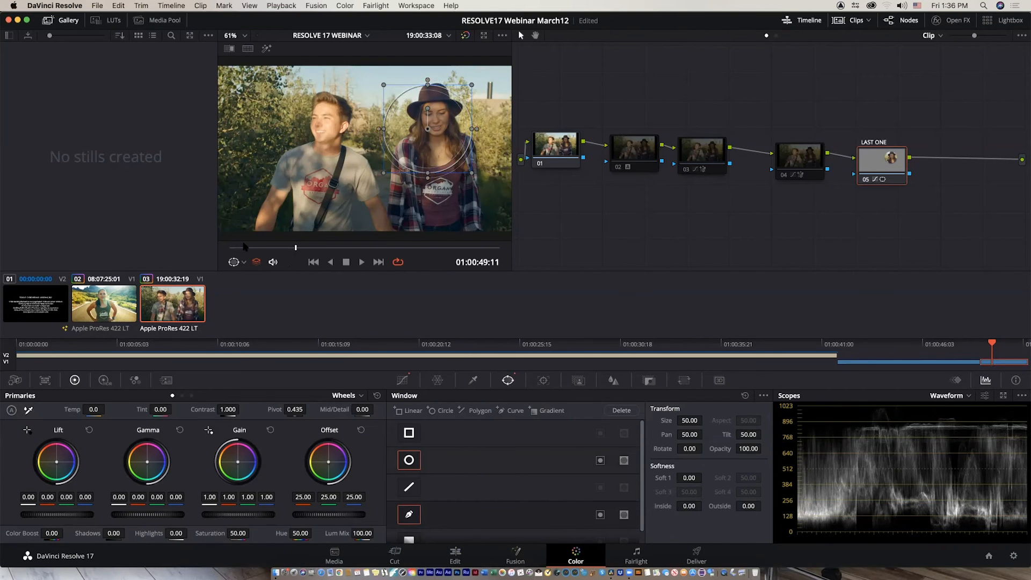
pyautogui.moveTo(243, 245); pyautogui.dragTo(228, 246)
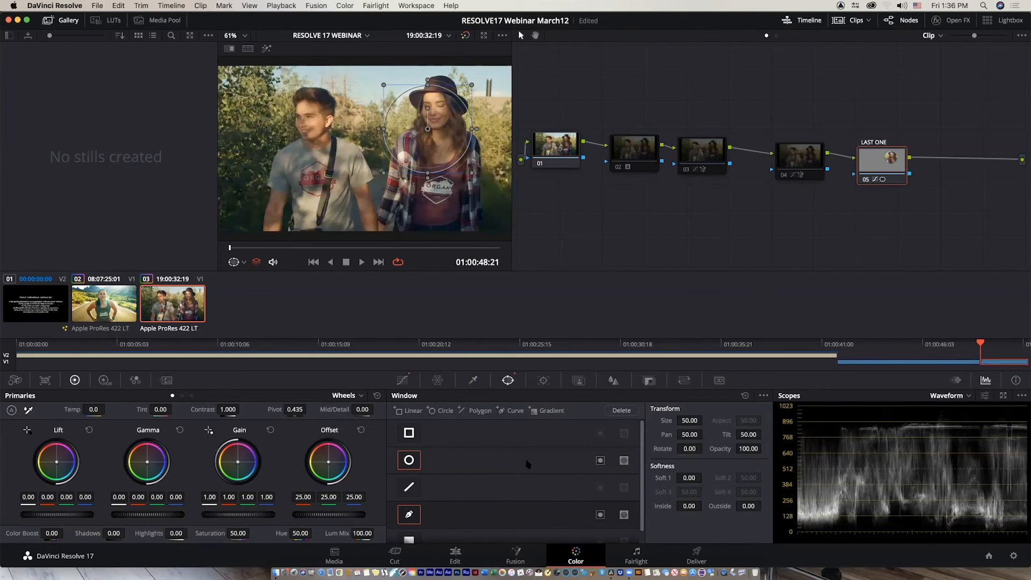
pyautogui.click(408, 461)
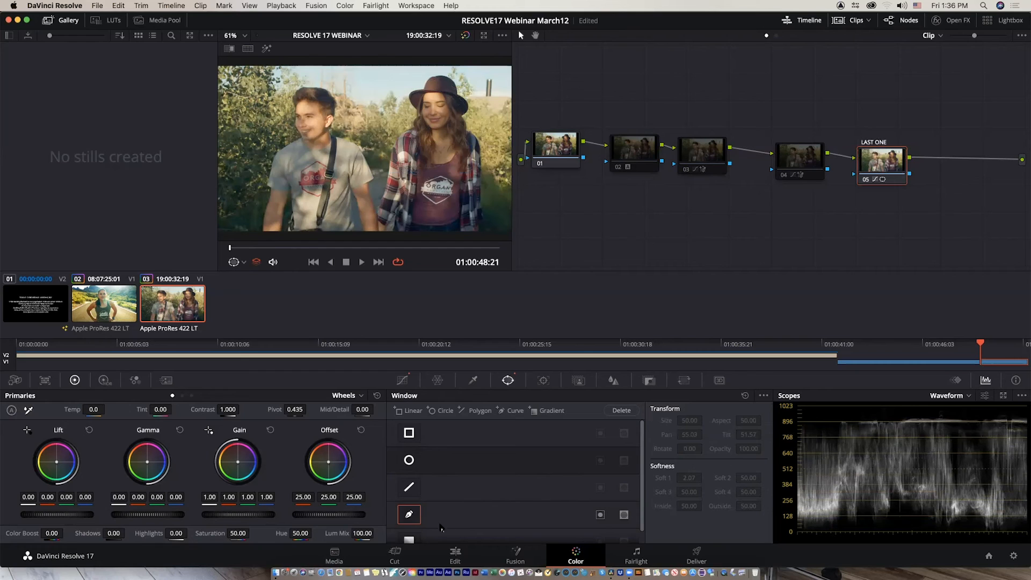
# Step: Draw a closed curve window enclosing the woman, running across her hat, down her shoulder and arm, and along the frame's lower and outer edges
pyautogui.click(508, 90)
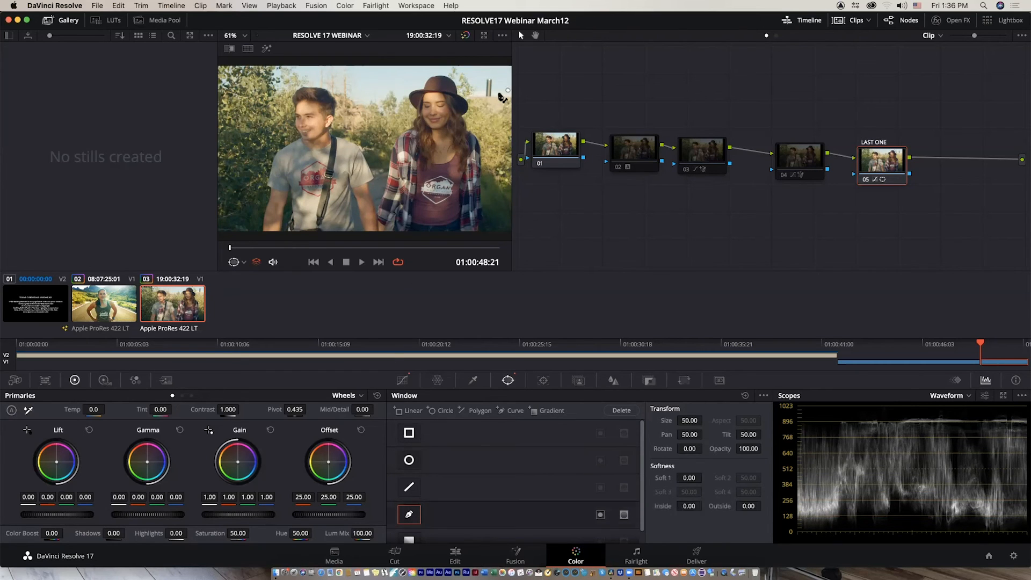
pyautogui.click(428, 98)
pyautogui.click(410, 116)
pyautogui.click(391, 150)
pyautogui.click(382, 190)
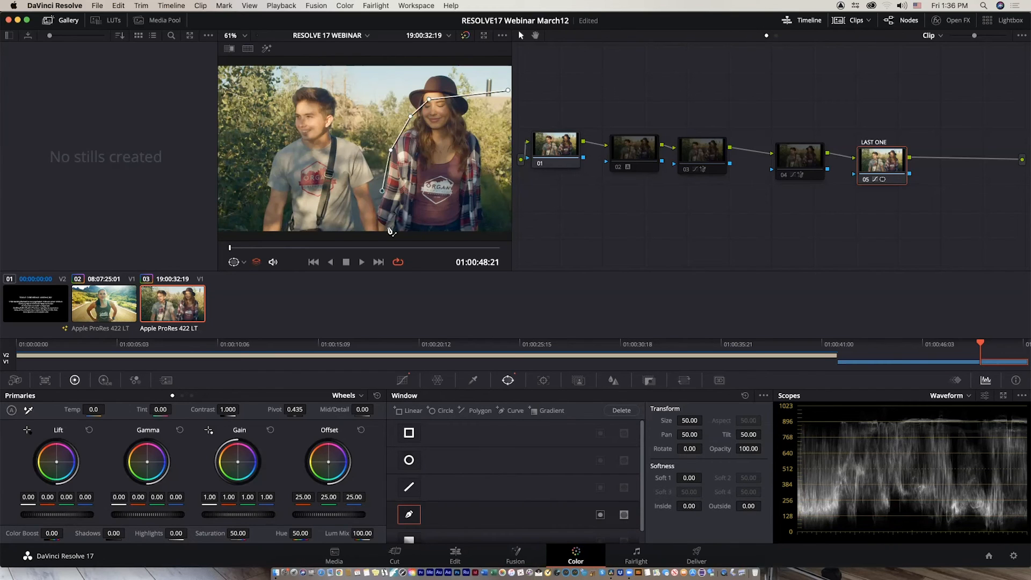
pyautogui.click(381, 229)
pyautogui.click(505, 229)
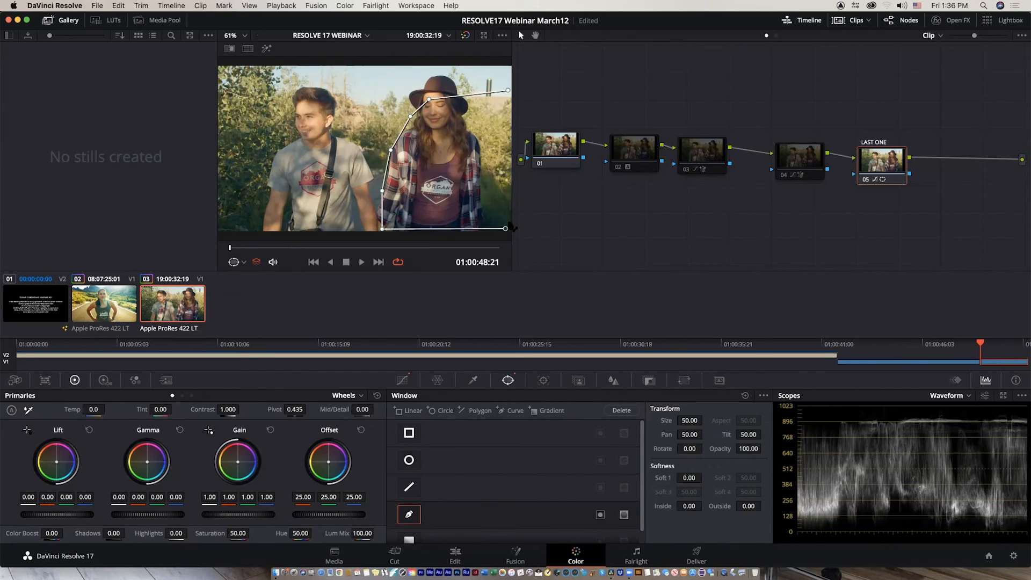
pyautogui.click(508, 92)
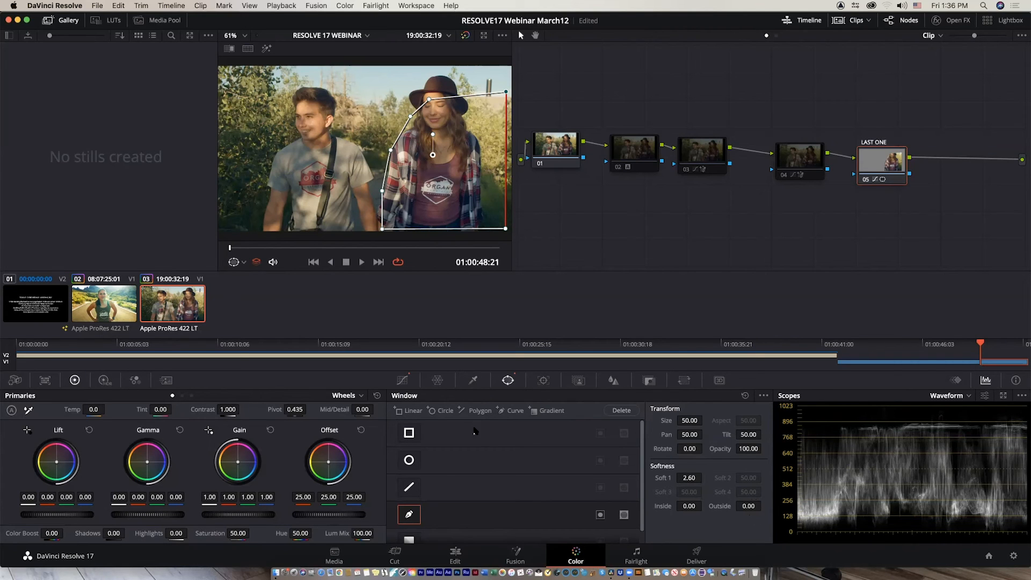
# Step: Raise the midtones of the custom curve inside the window and compare the clip full screen with and without its grades
pyautogui.click(402, 380)
pyautogui.moveTo(516, 468)
pyautogui.mouseDown()
pyautogui.moveTo(537, 445)
pyautogui.moveTo(502, 443)
pyautogui.moveTo(520, 468)
pyautogui.moveTo(512, 459)
pyautogui.mouseUp()
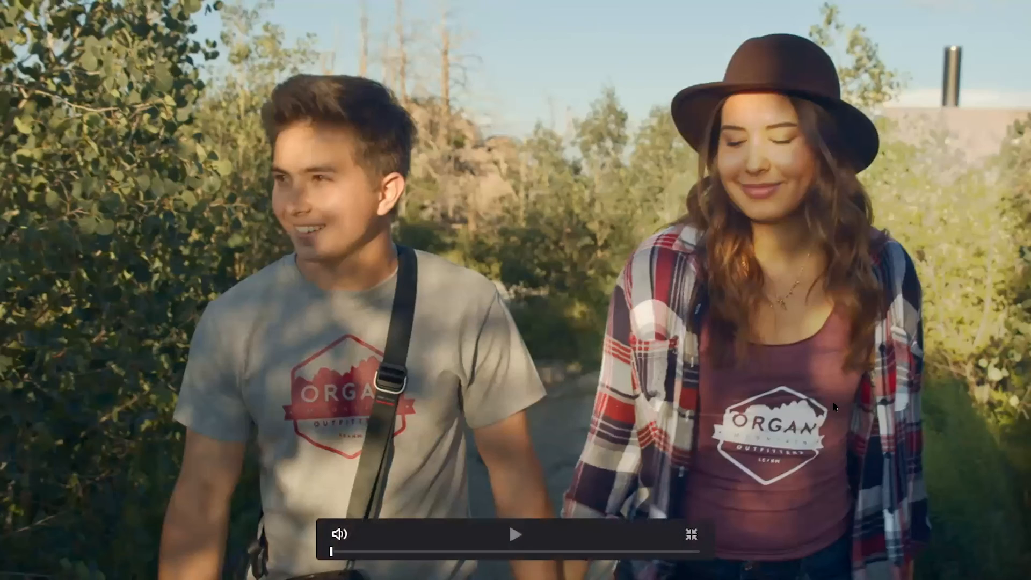
pyautogui.press('space')
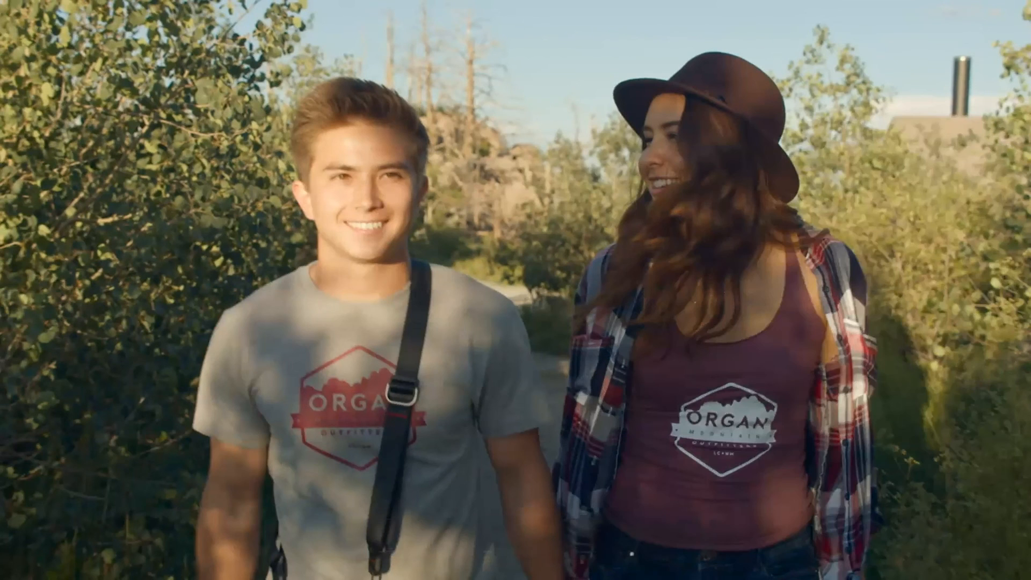
pyautogui.hotkey('shift', 'd')
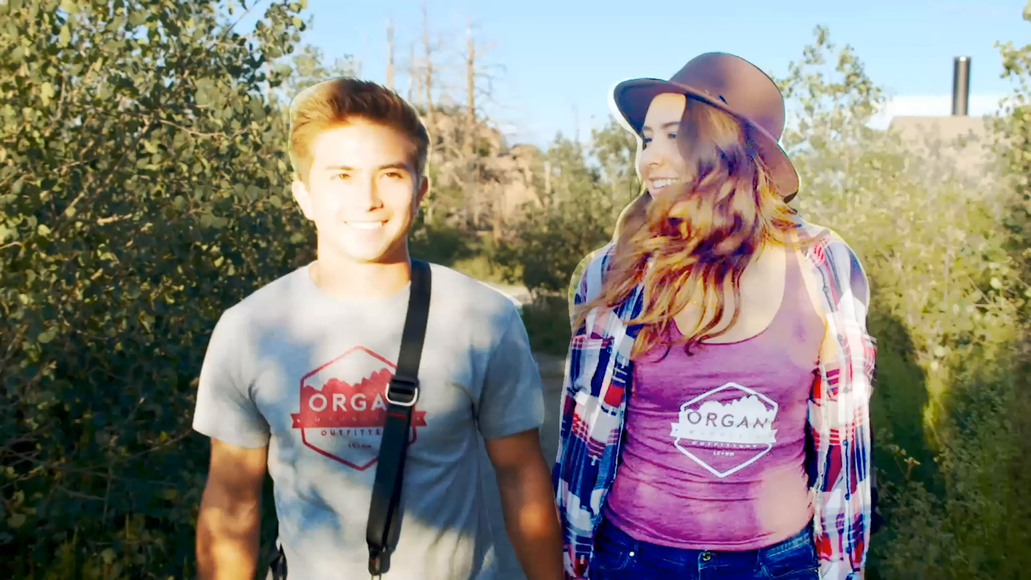
pyautogui.hotkey('shift', 'd')
pyautogui.moveTo(802, 321)
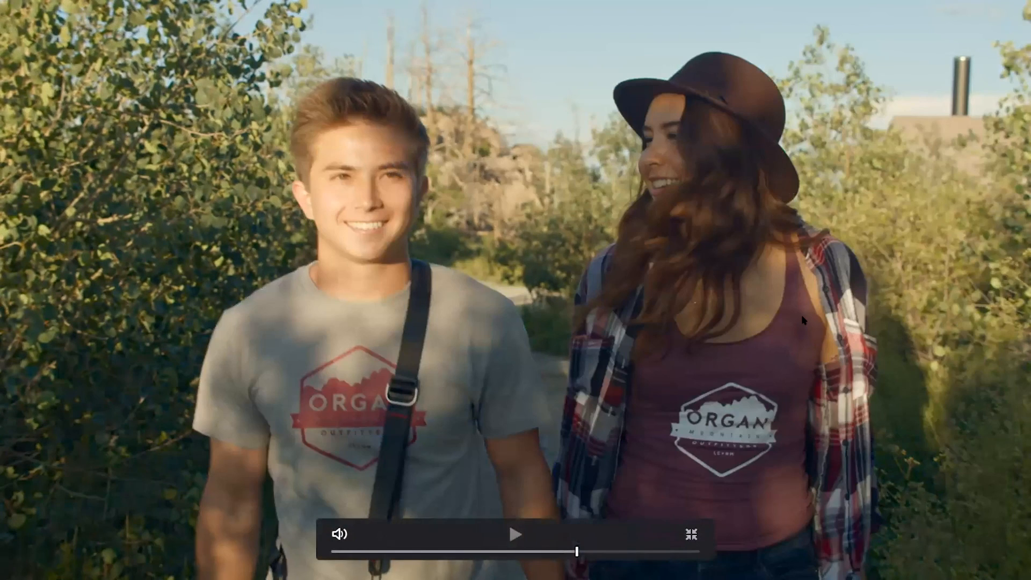
pyautogui.click(691, 534)
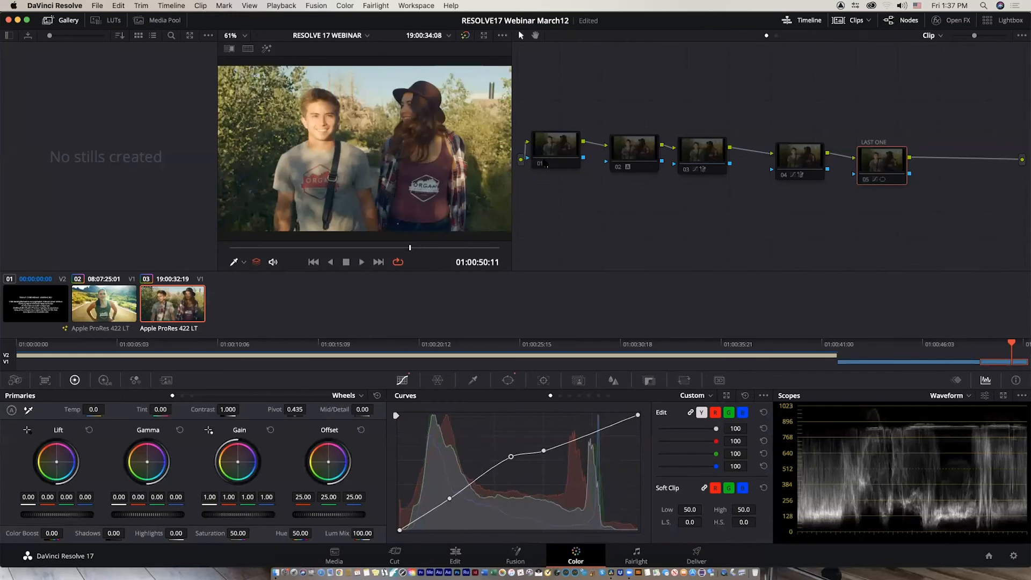
# Step: Reposition node 01 and the LAST ONE node slightly so they sit roughly level with the other nodes
pyautogui.moveTo(544, 166); pyautogui.dragTo(558, 137)
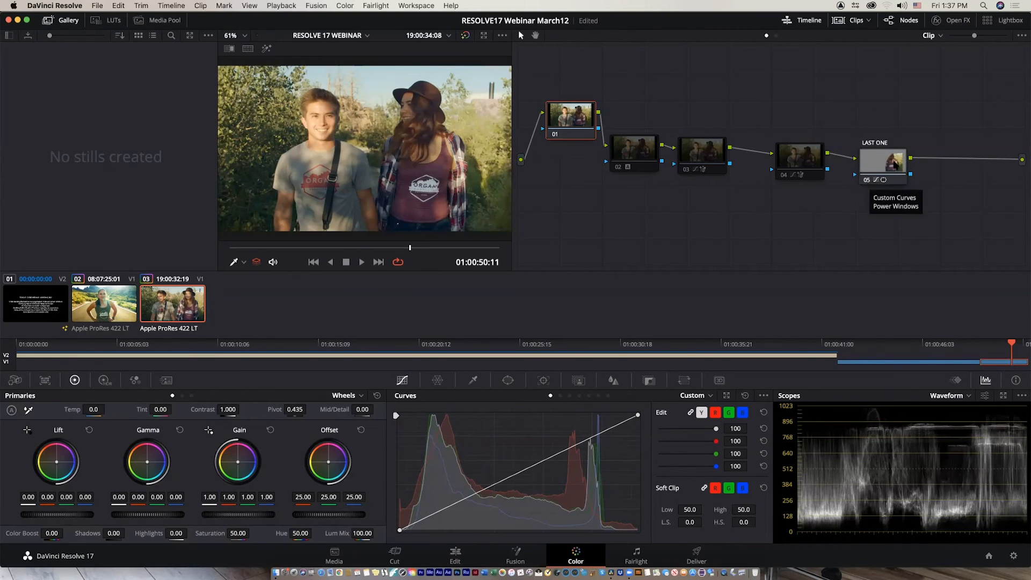
pyautogui.moveTo(894, 164); pyautogui.dragTo(900, 154)
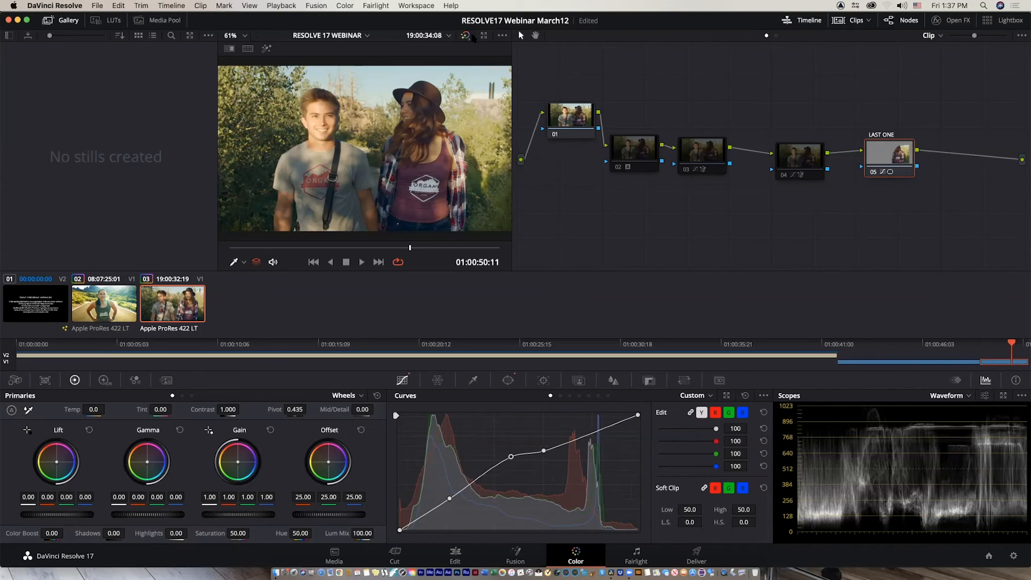
pyautogui.moveTo(553, 125); pyautogui.dragTo(550, 161)
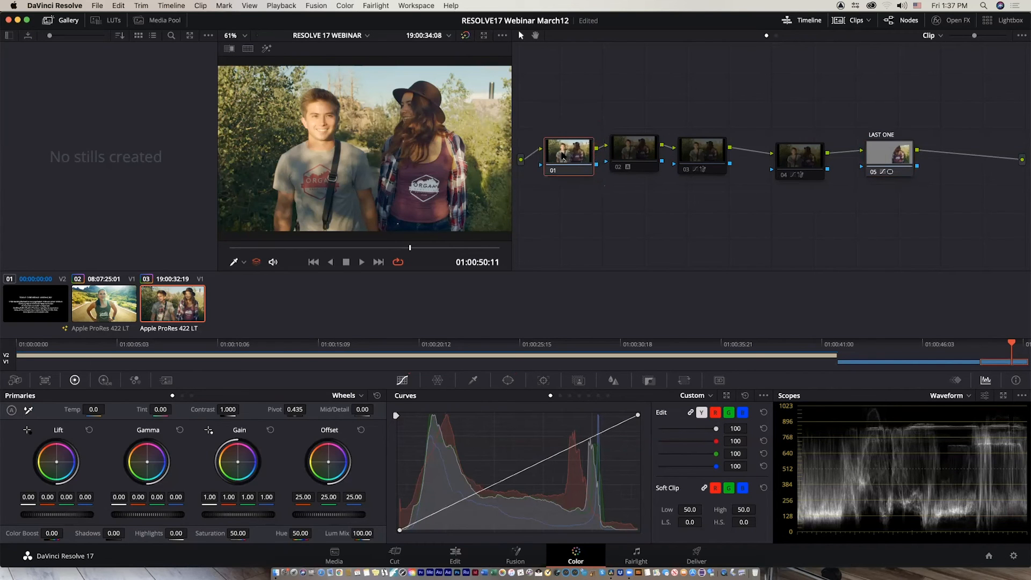
# Step: Compare the first frame with the LAST ONE node disabled and enabled
pyautogui.moveTo(408, 253); pyautogui.dragTo(213, 230)
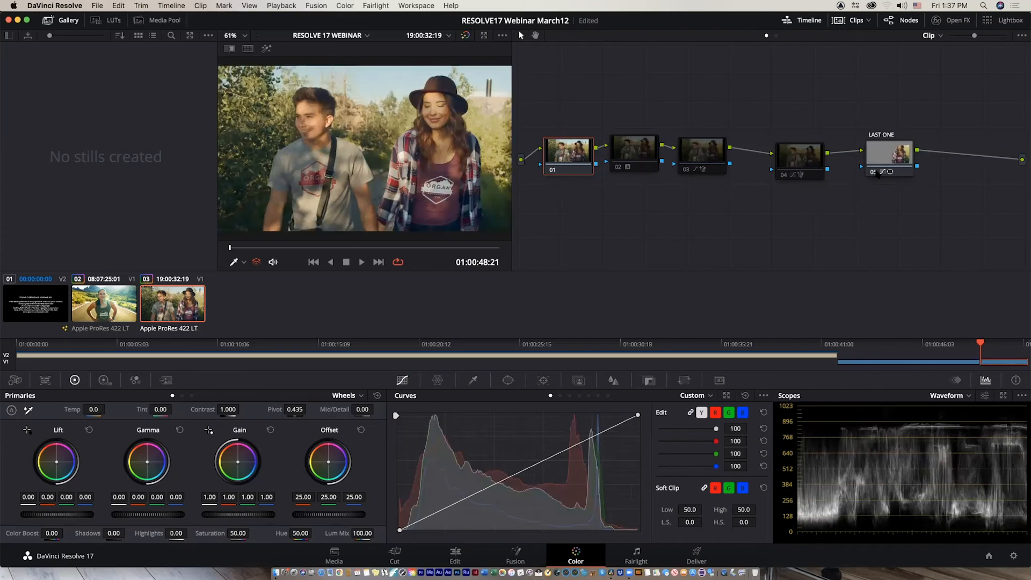
pyautogui.click(878, 174)
pyautogui.click(877, 173)
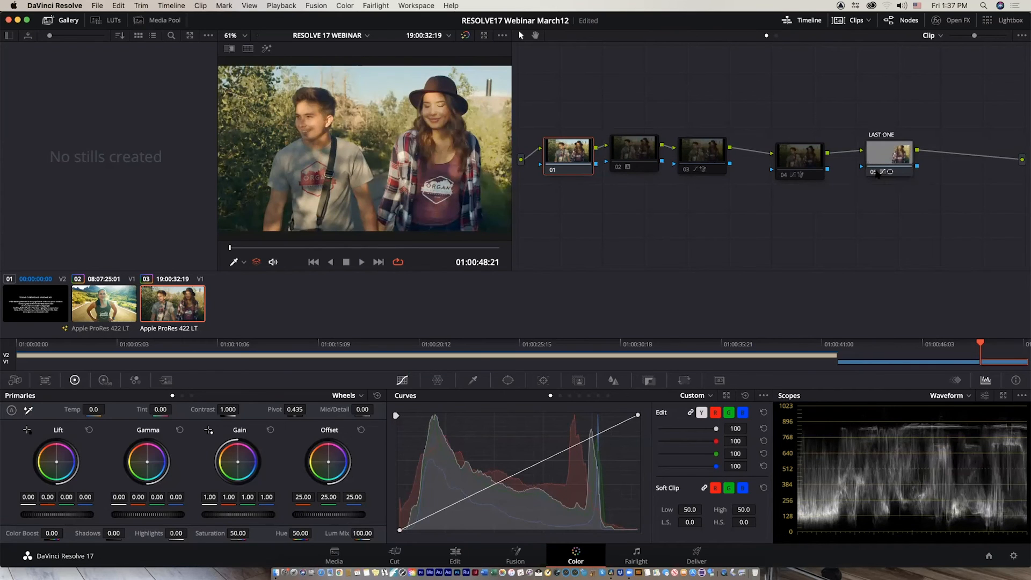
pyautogui.click(875, 173)
pyautogui.click(874, 173)
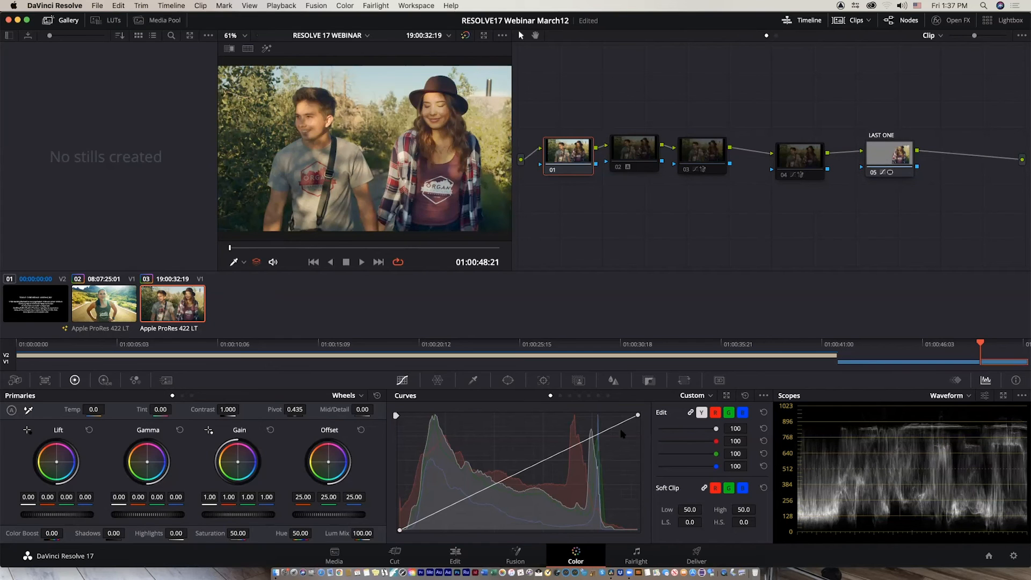
# Step: Enable a curve window on node 01 and place a single point on the woman's shirt
pyautogui.click(508, 380)
pyautogui.click(409, 514)
pyautogui.click(433, 195)
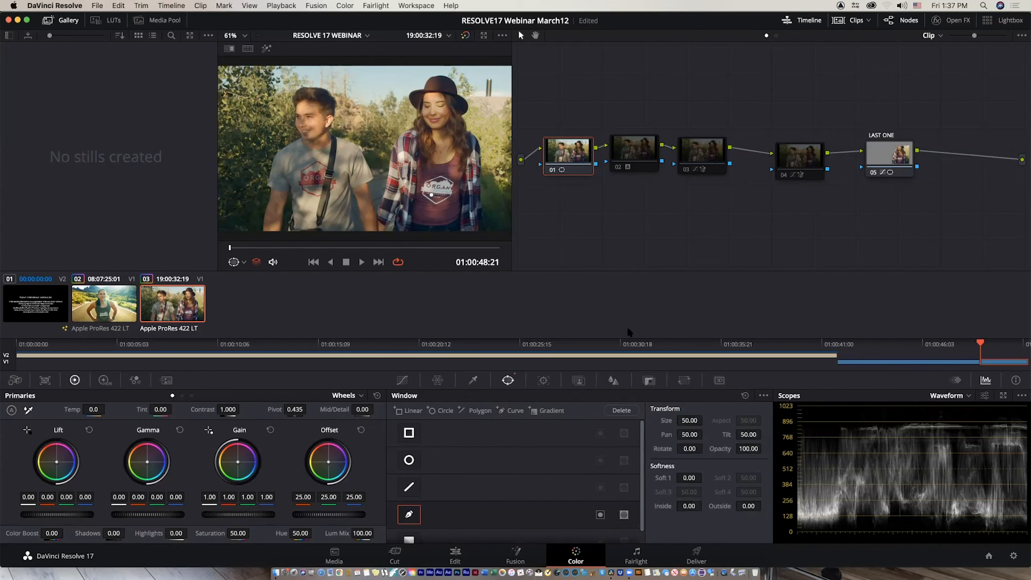
# Step: Try reshaping the LAST ONE node's curve window around the woman near the clip's end, and undo the point moves
pyautogui.click(887, 161)
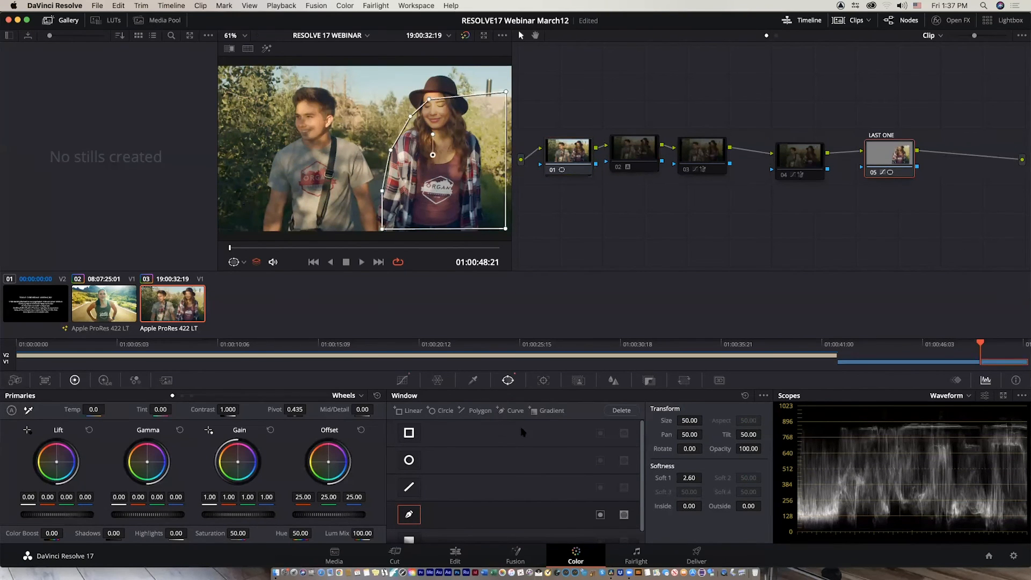
pyautogui.moveTo(241, 248); pyautogui.dragTo(495, 259)
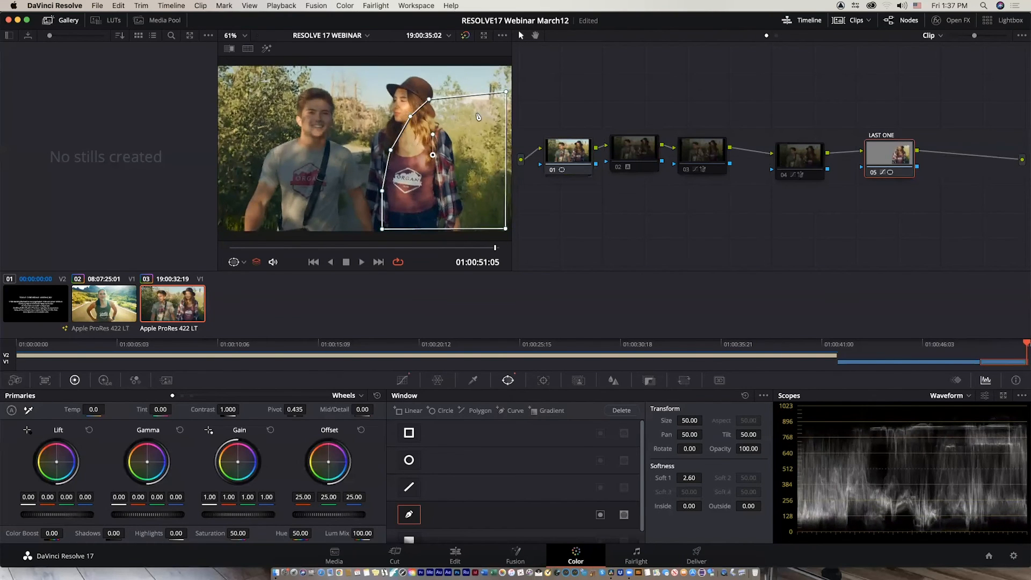
pyautogui.moveTo(428, 100); pyautogui.dragTo(396, 74)
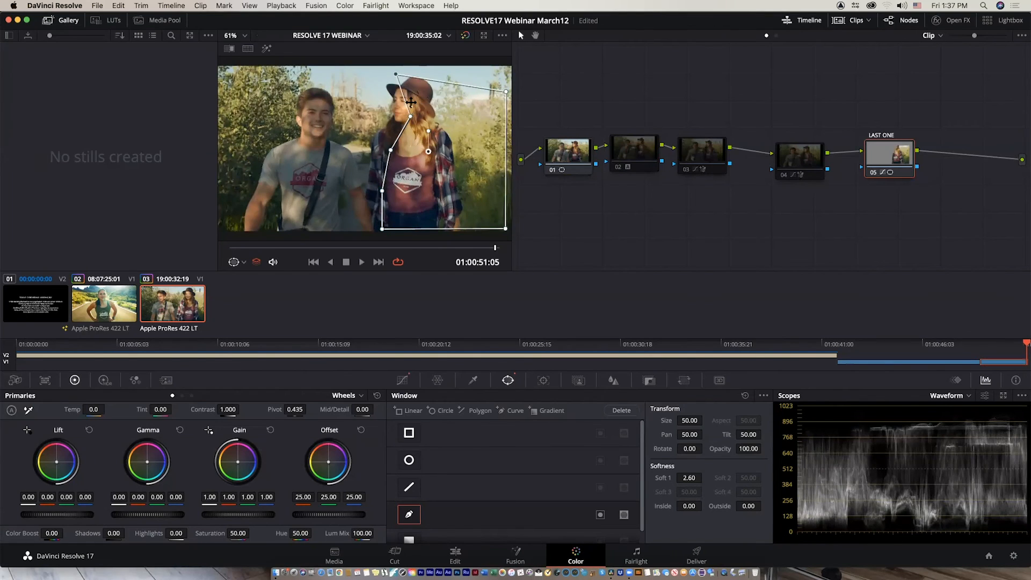
pyautogui.moveTo(410, 117); pyautogui.dragTo(383, 149)
pyautogui.press('super+z')
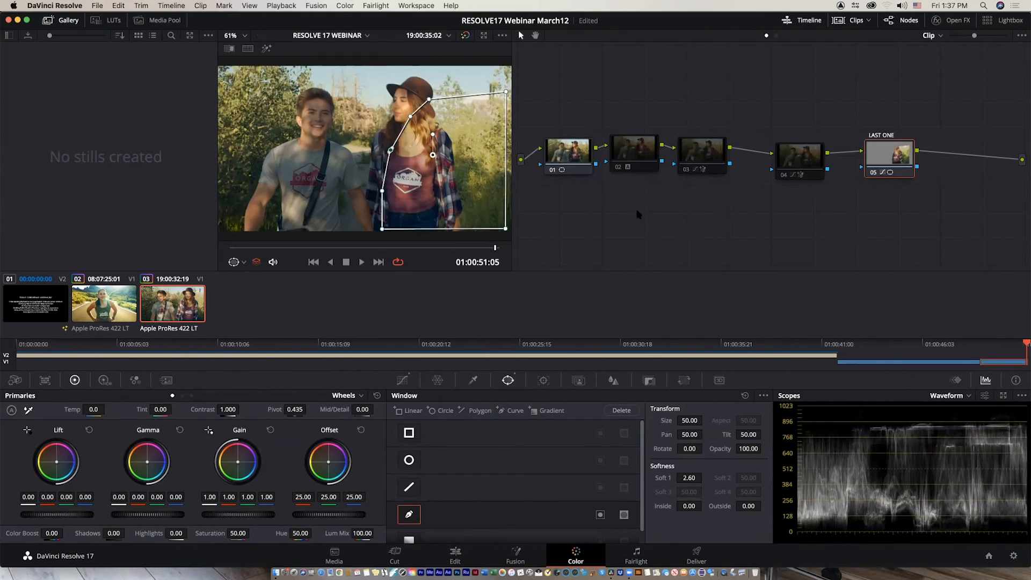
# Step: Reset the LAST ONE node's grade and return to the clip's first frame
pyautogui.rightClick(875, 176)
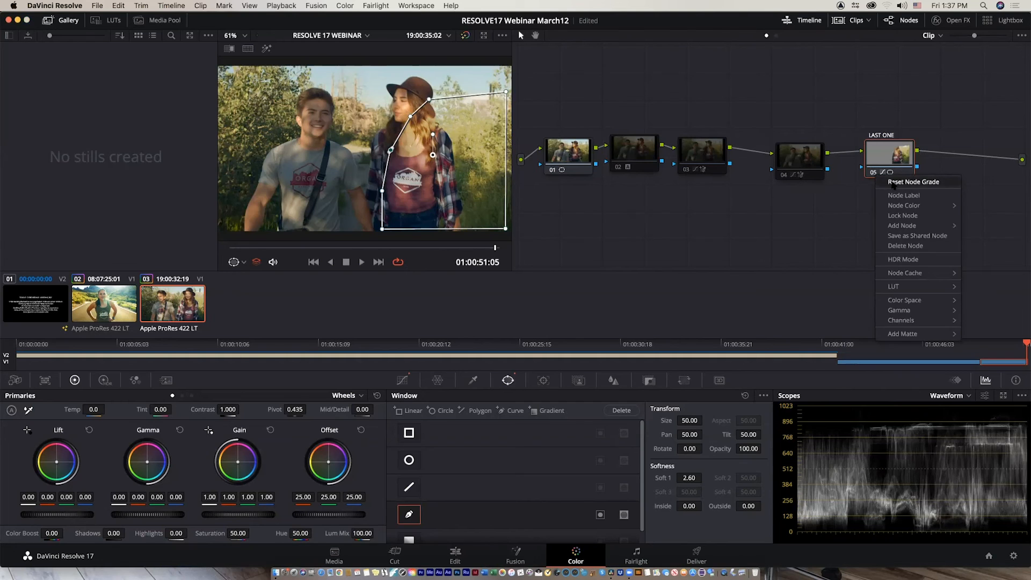
pyautogui.click(894, 183)
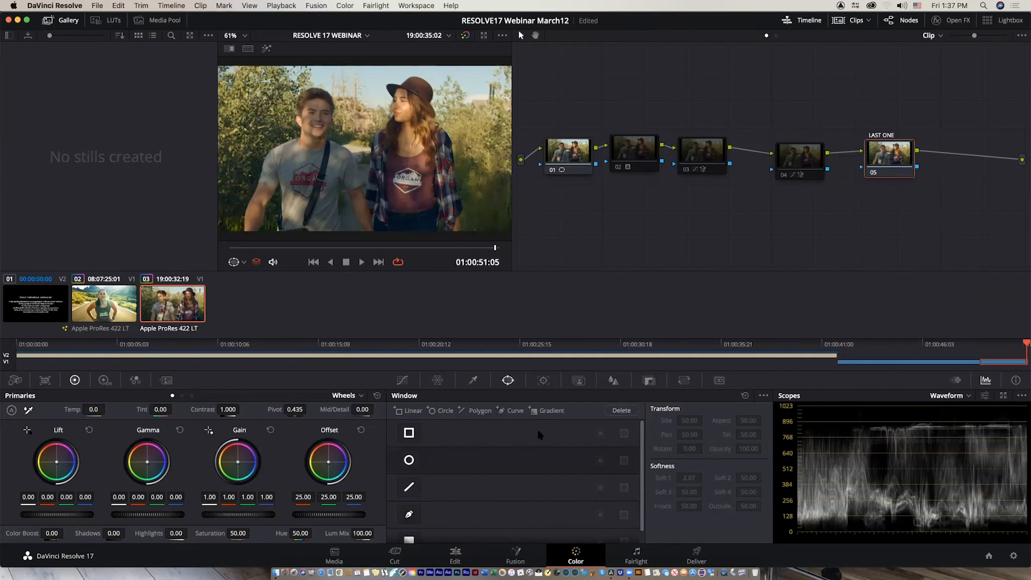
pyautogui.moveTo(410, 247); pyautogui.dragTo(128, 241)
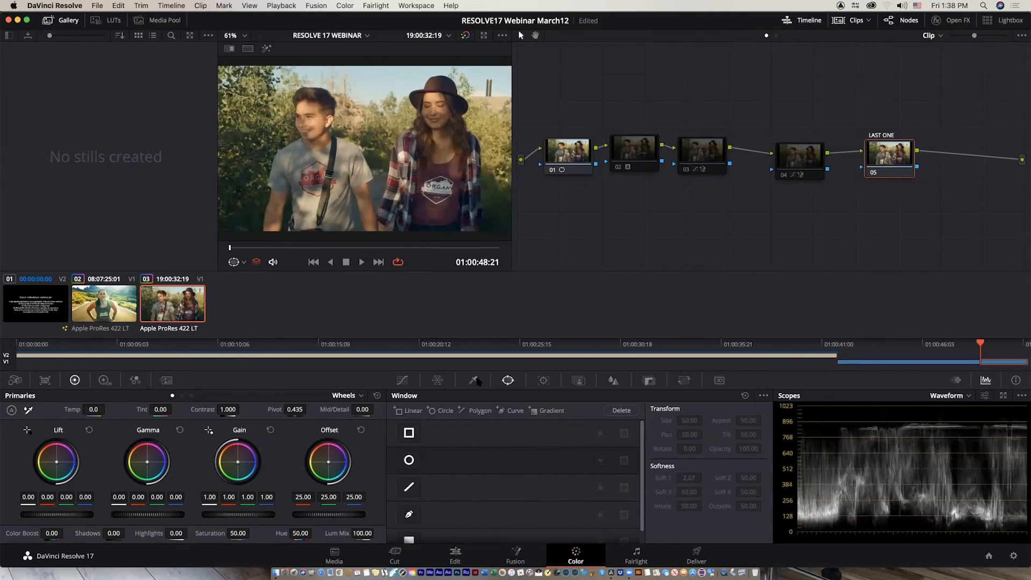
# Step: Draw a Magic Mask Person stroke across the woman's chest and track it forward through the clip
pyautogui.click(578, 382)
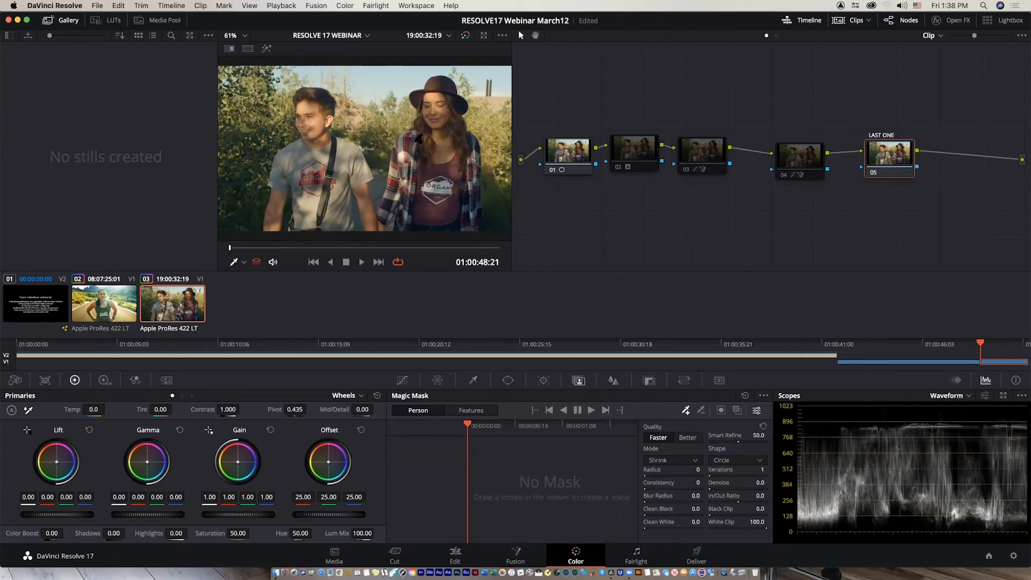
pyautogui.moveTo(404, 142); pyautogui.dragTo(475, 152)
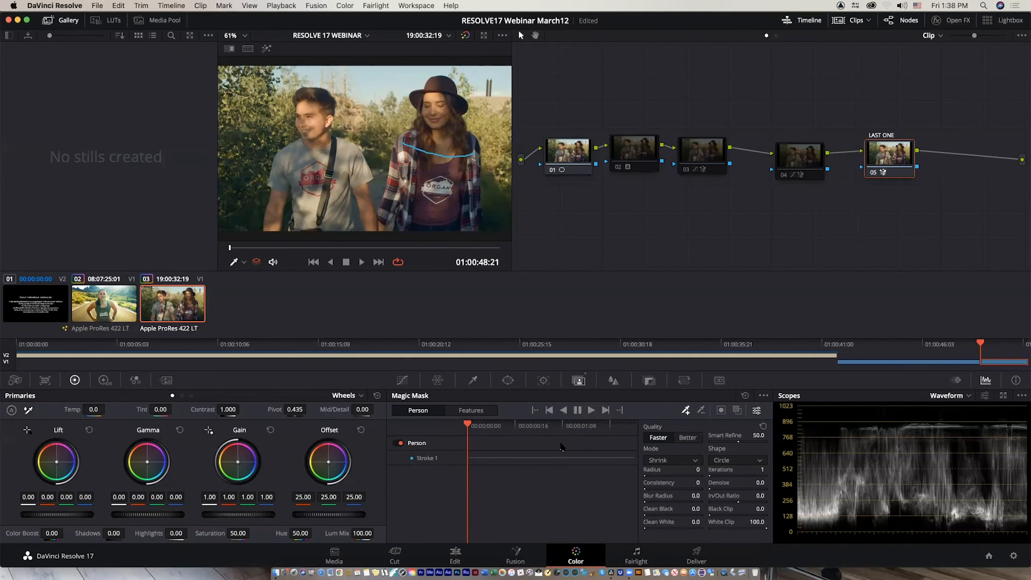
pyautogui.click(591, 410)
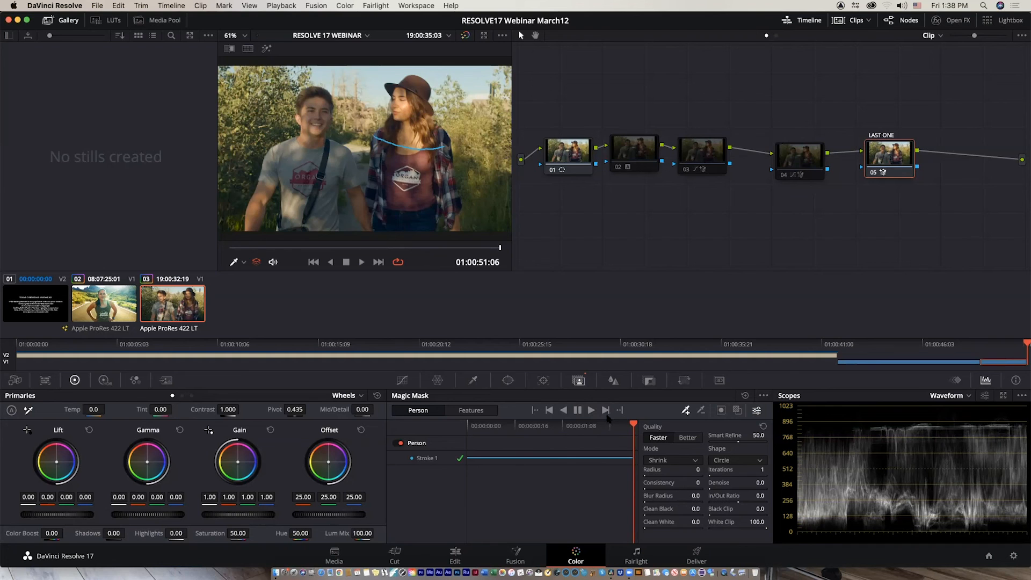
# Step: At the first frame, raise the midtones of the LAST ONE node's custom curve to brighten the masked woman
pyautogui.moveTo(633, 426); pyautogui.dragTo(402, 443)
pyautogui.click(402, 380)
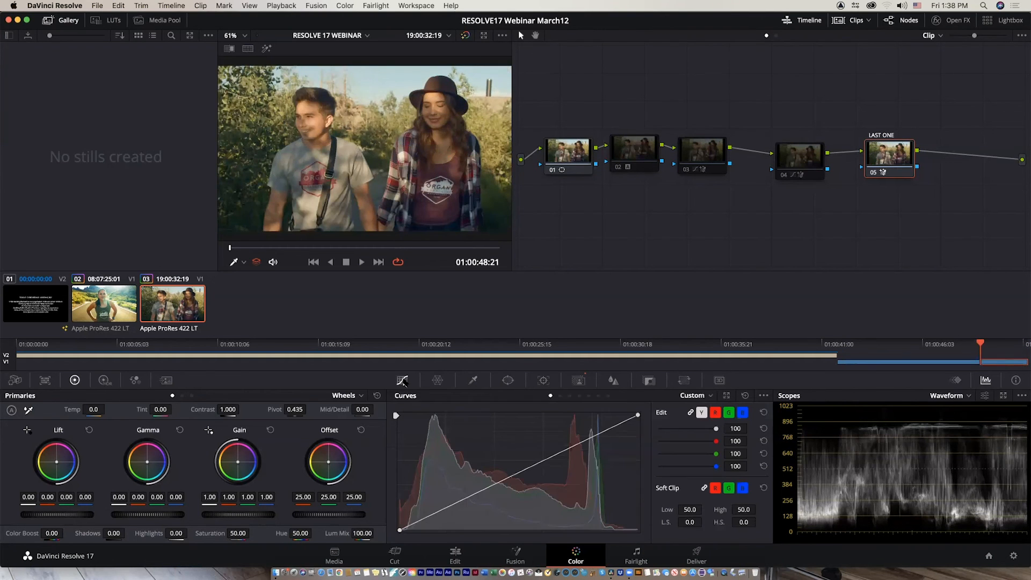
pyautogui.moveTo(529, 471); pyautogui.dragTo(514, 450)
pyautogui.moveTo(515, 454); pyautogui.dragTo(516, 456)
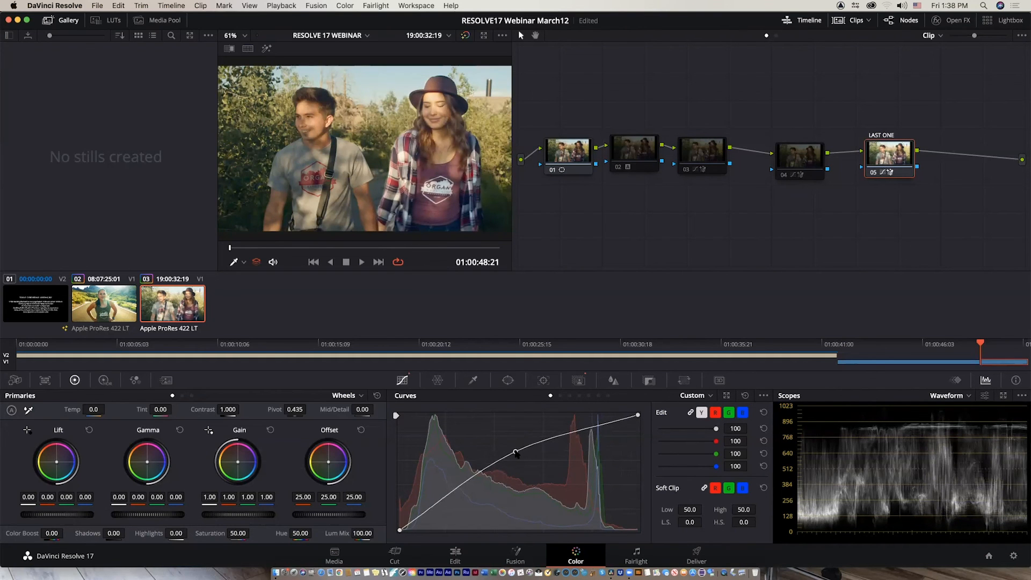
# Step: Show the Magic Mask stroke and compare the woman with the LAST ONE node disabled and enabled
pyautogui.click(579, 380)
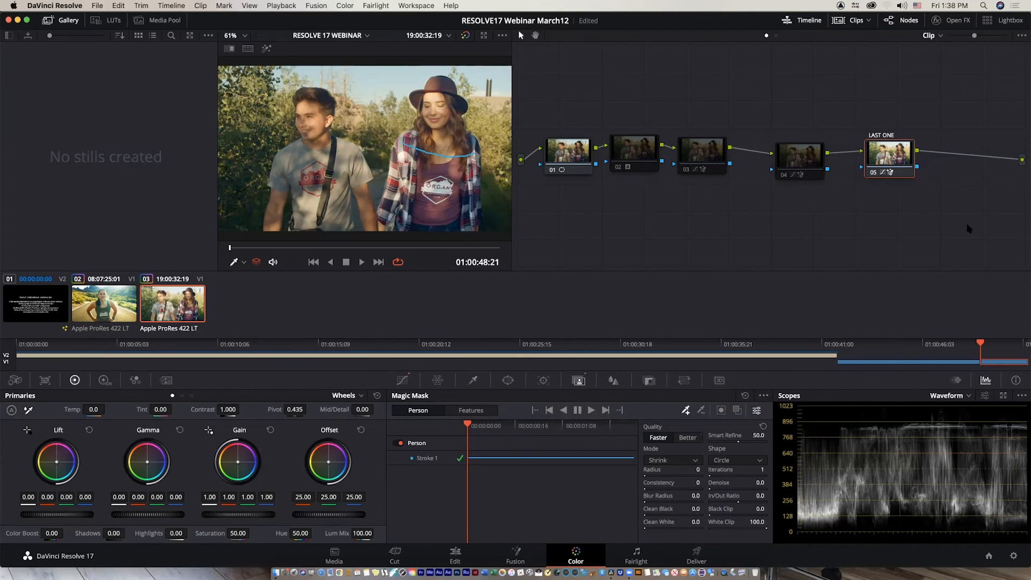
pyautogui.click(875, 172)
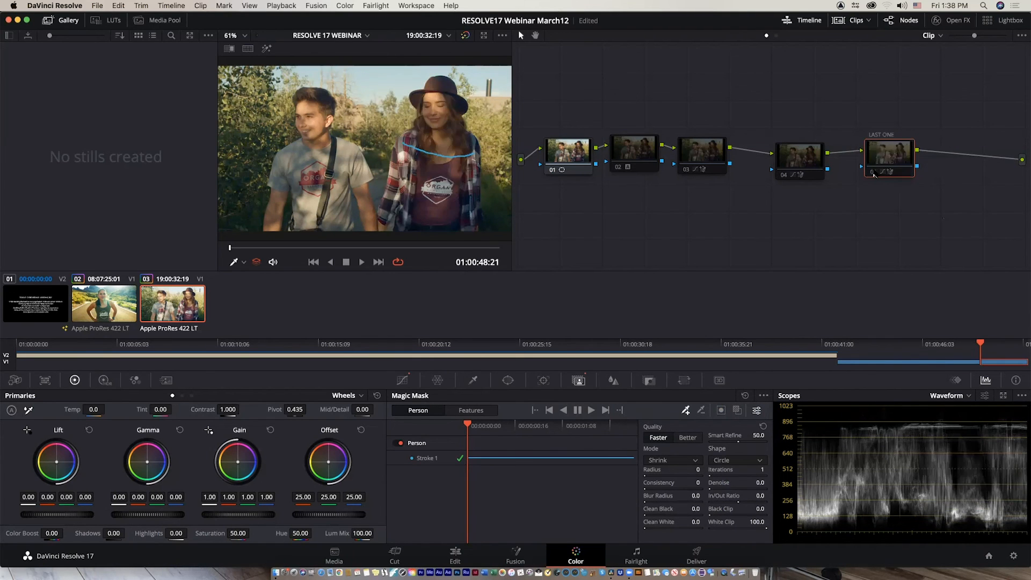
pyautogui.click(874, 173)
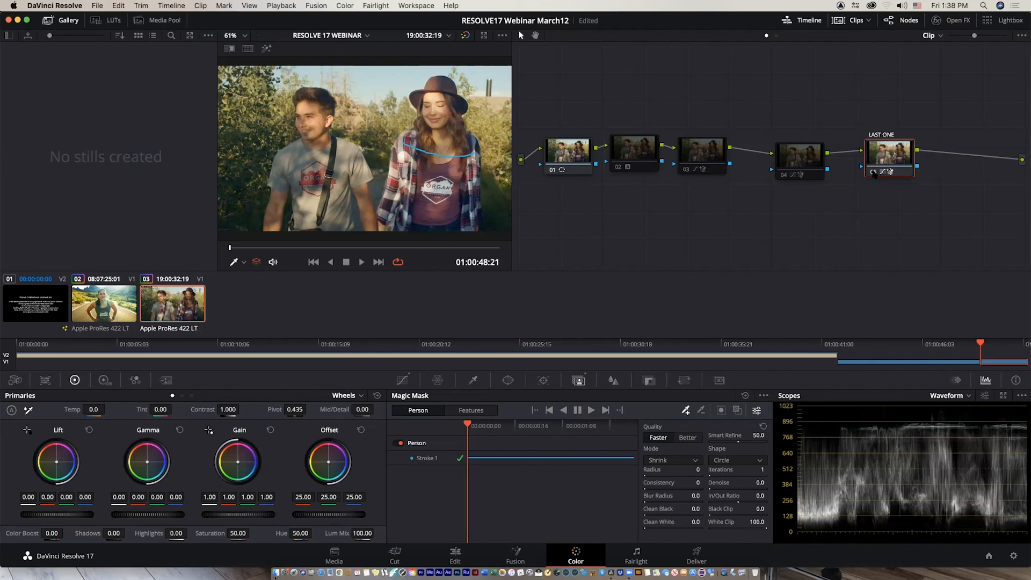
# Step: Play the clip and compare the LAST ONE node disabled and enabled at two further points in the shot
pyautogui.press('space')
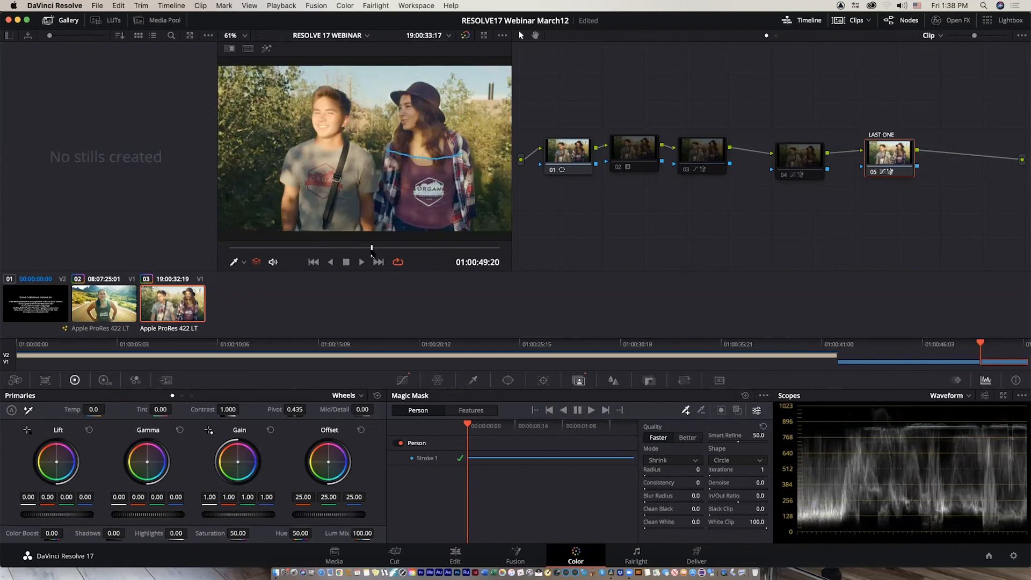
pyautogui.click(874, 173)
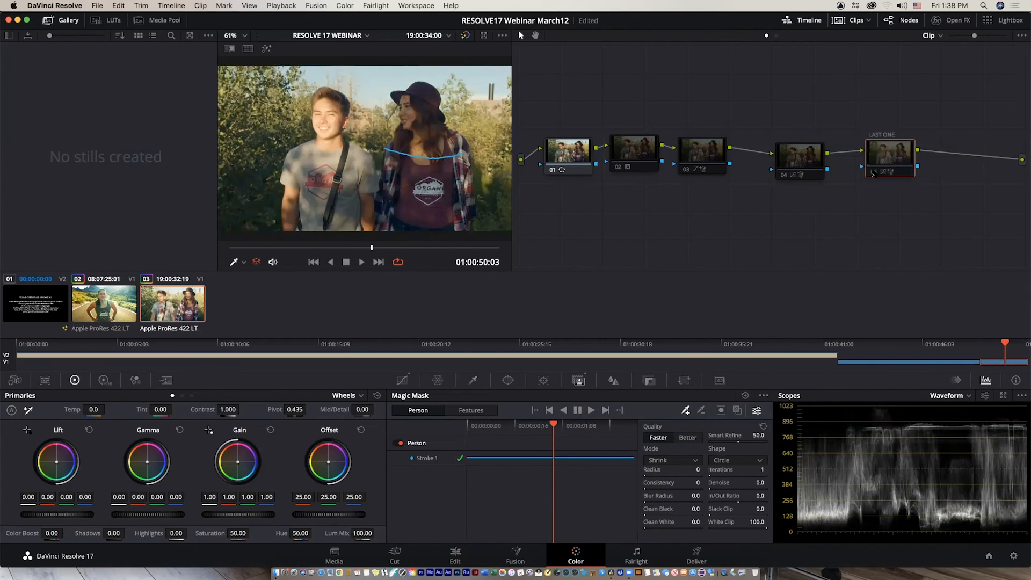
pyautogui.click(875, 173)
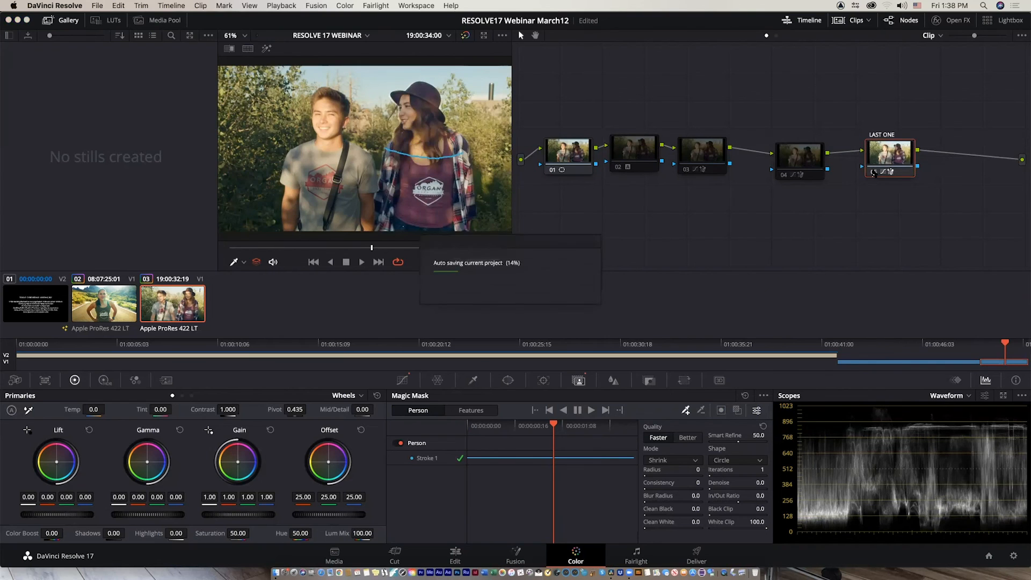
pyautogui.click(874, 173)
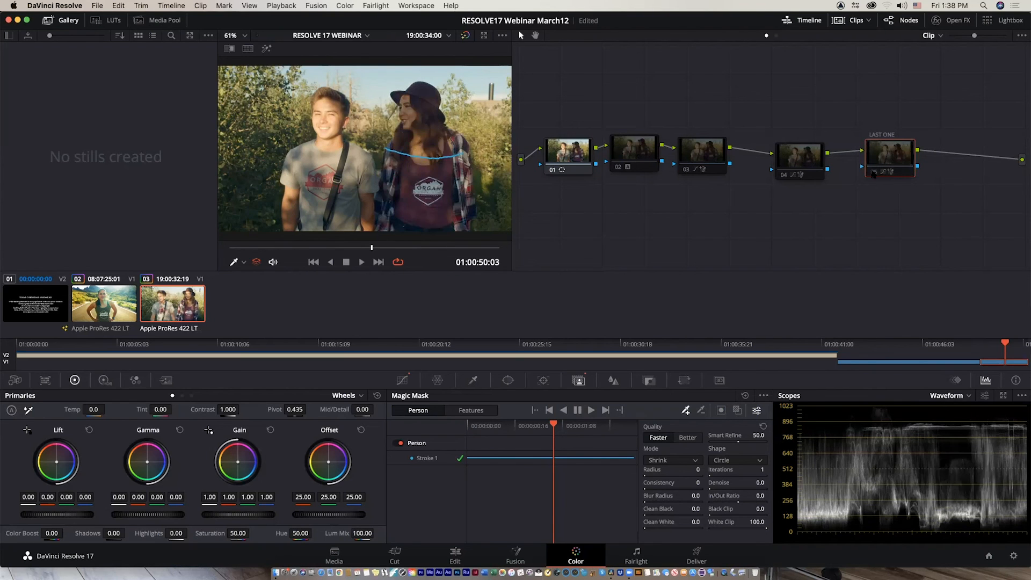
pyautogui.click(438, 248)
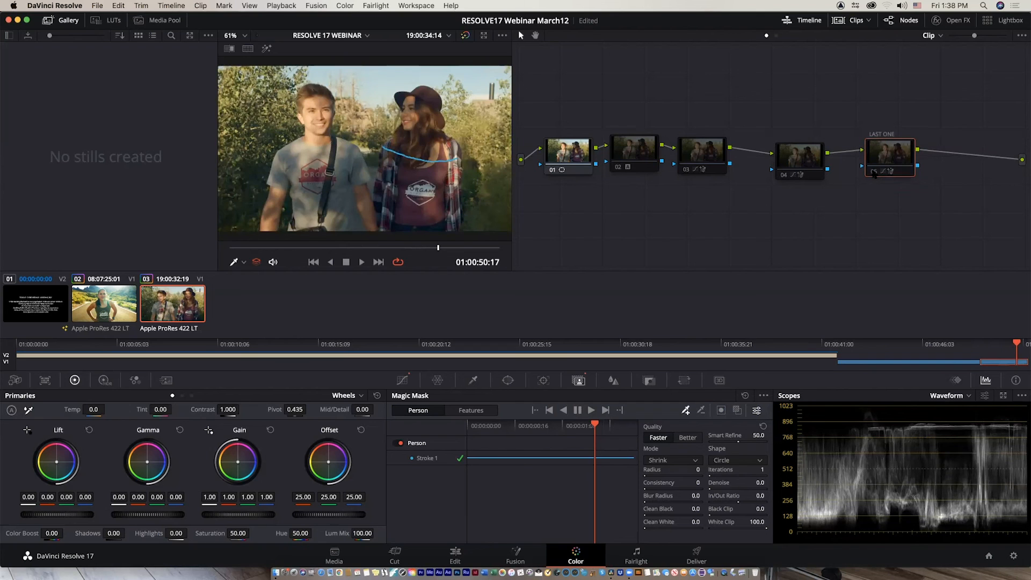
pyautogui.click(874, 172)
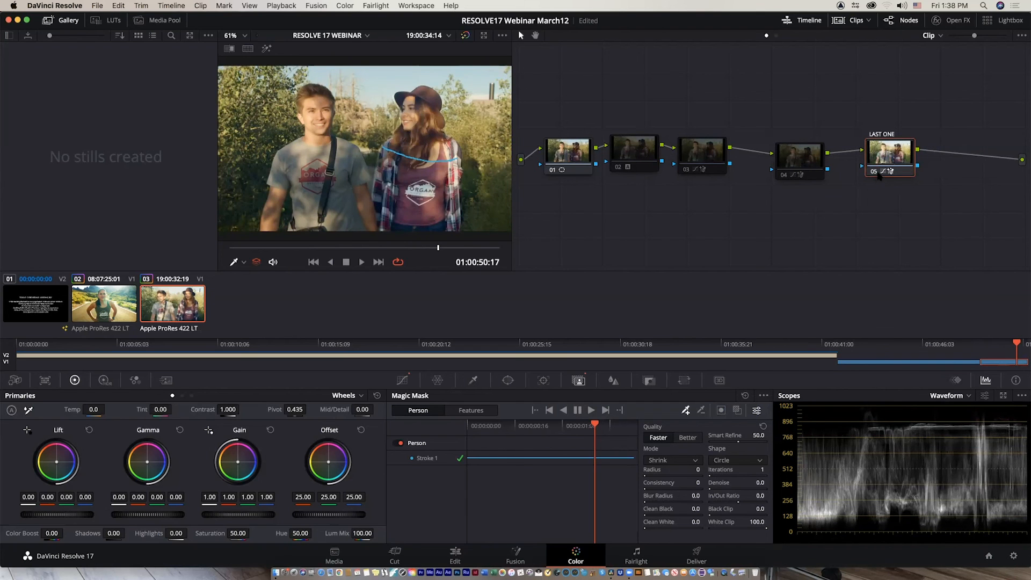
# Step: Review the masked grade by playing the clip in full screen, then return to the Color page
pyautogui.press('super+f')
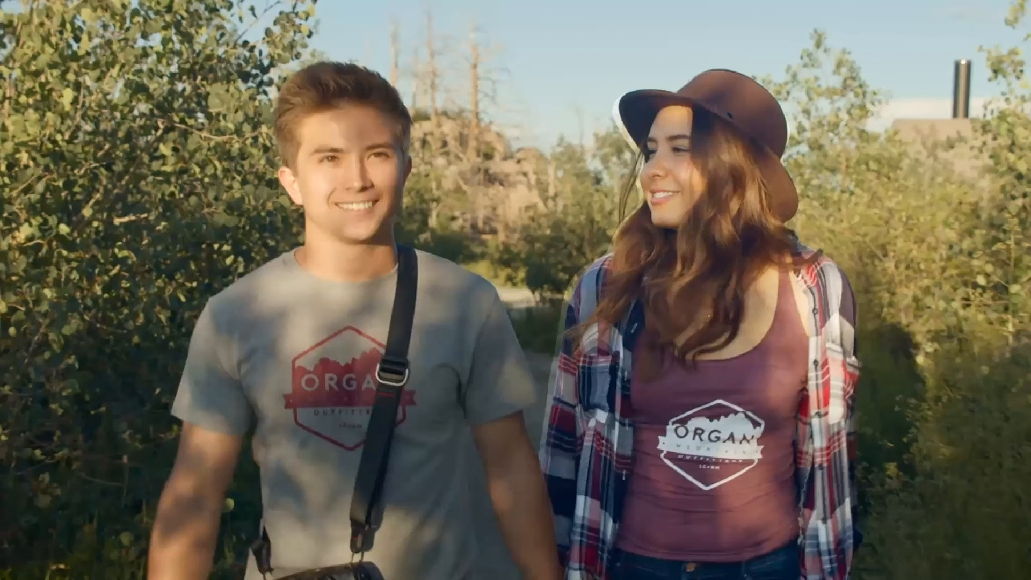
pyautogui.moveTo(874, 175)
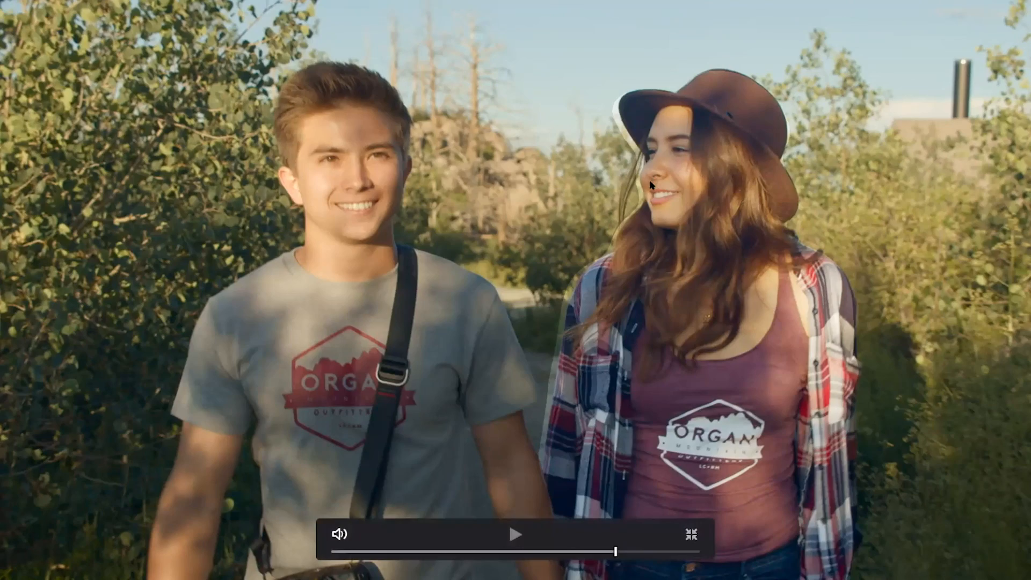
pyautogui.press('space')
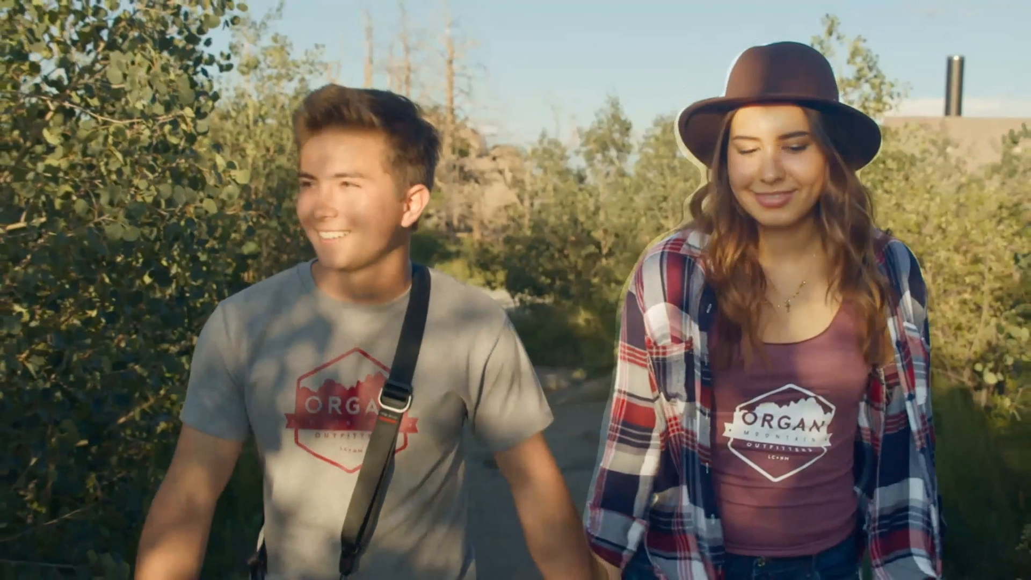
pyautogui.click(570, 342)
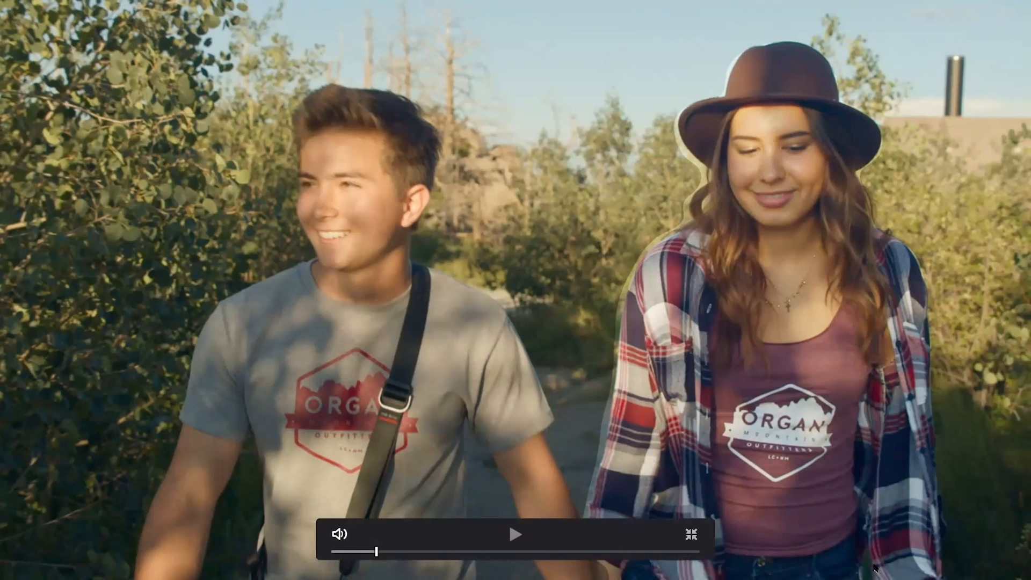
pyautogui.click(691, 534)
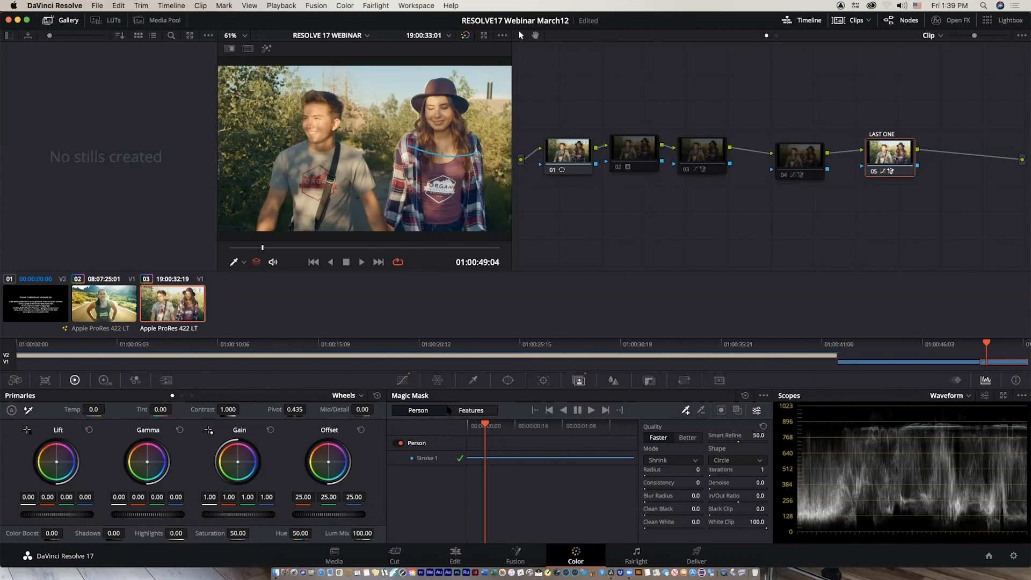
# Step: Delete every node after the first one and add two new serial nodes behind it
pyautogui.moveTo(940, 236); pyautogui.dragTo(629, 97)
pyautogui.press('Delete')
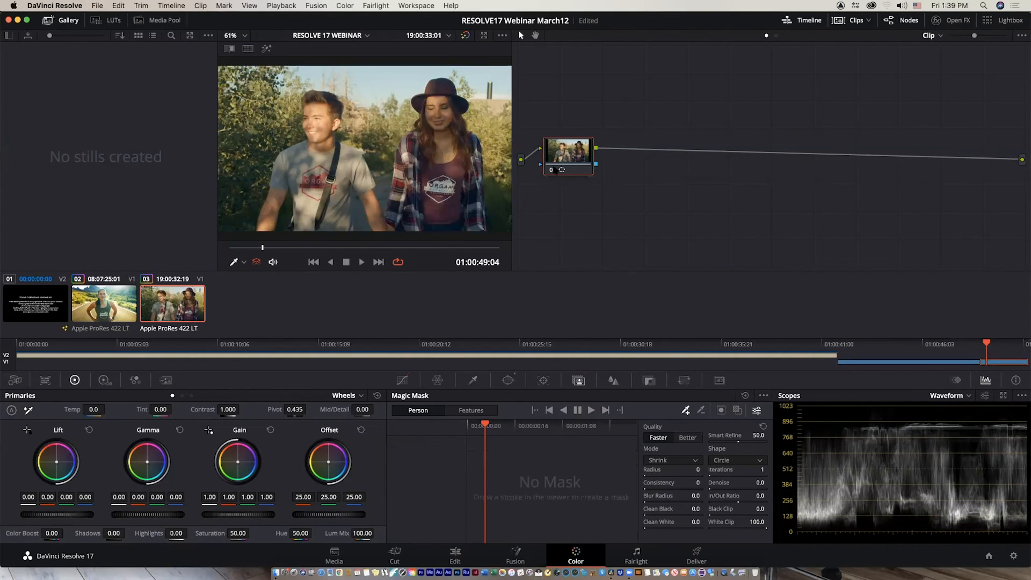
pyautogui.moveTo(552, 170); pyautogui.dragTo(578, 166)
pyautogui.hotkey('alt', 's')
pyautogui.hotkey('alt', 's')
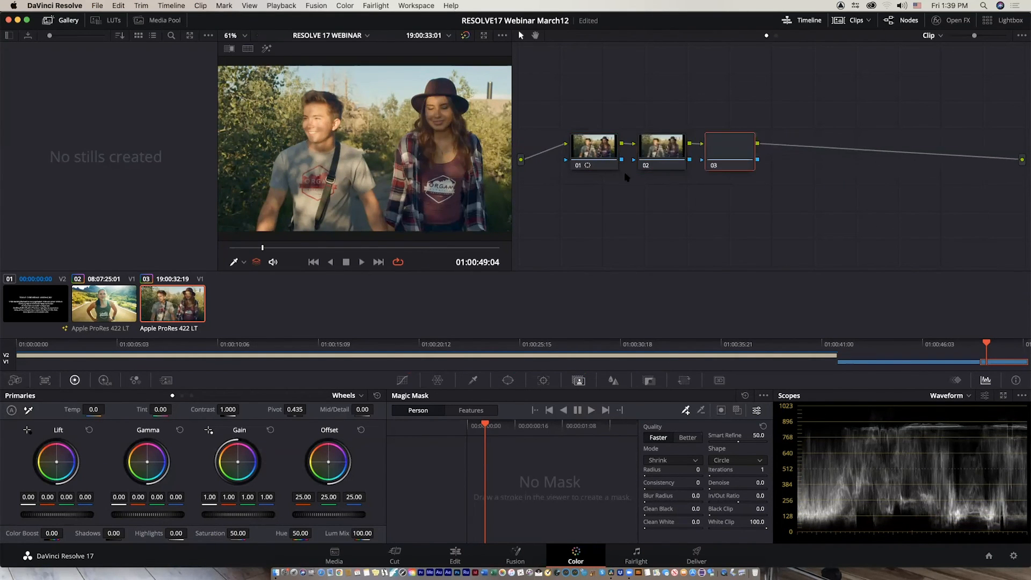
# Step: Try Auto Balance on the second node with the custom curves shown, and undo it
pyautogui.click(658, 156)
pyautogui.moveTo(445, 166); pyautogui.dragTo(473, 165)
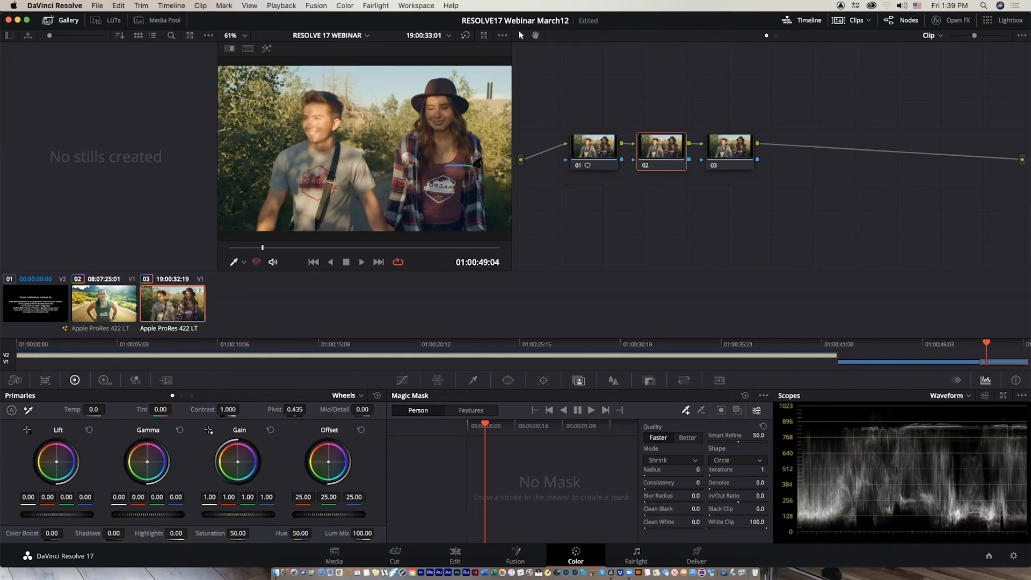
pyautogui.press('super+z')
pyautogui.click(403, 381)
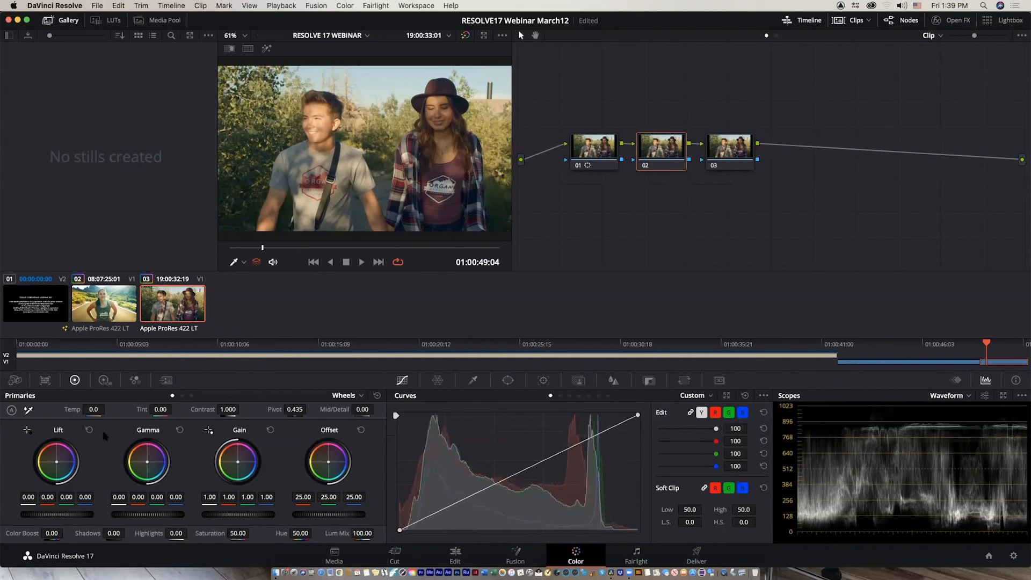
pyautogui.click(11, 412)
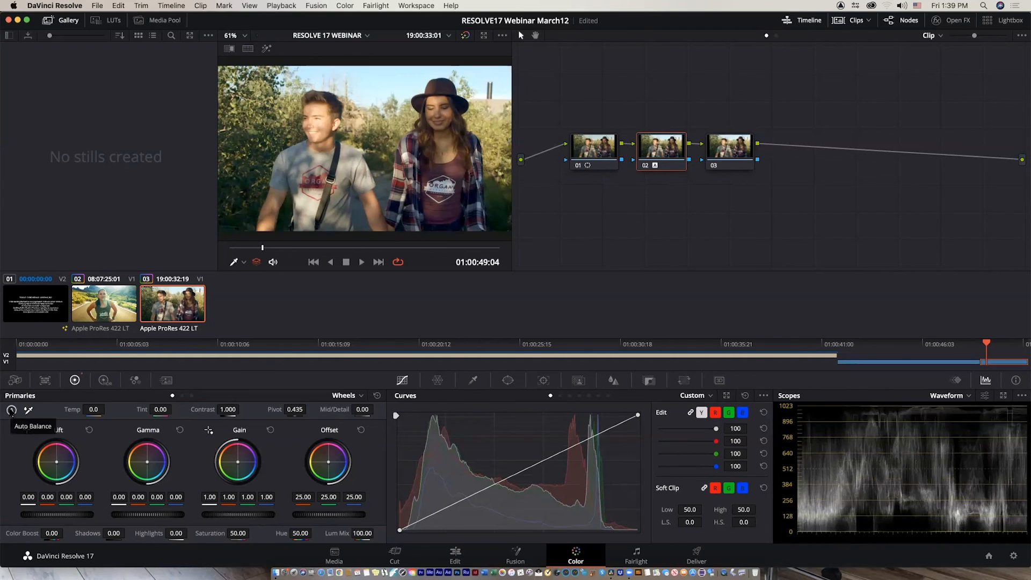
pyautogui.press('super+z')
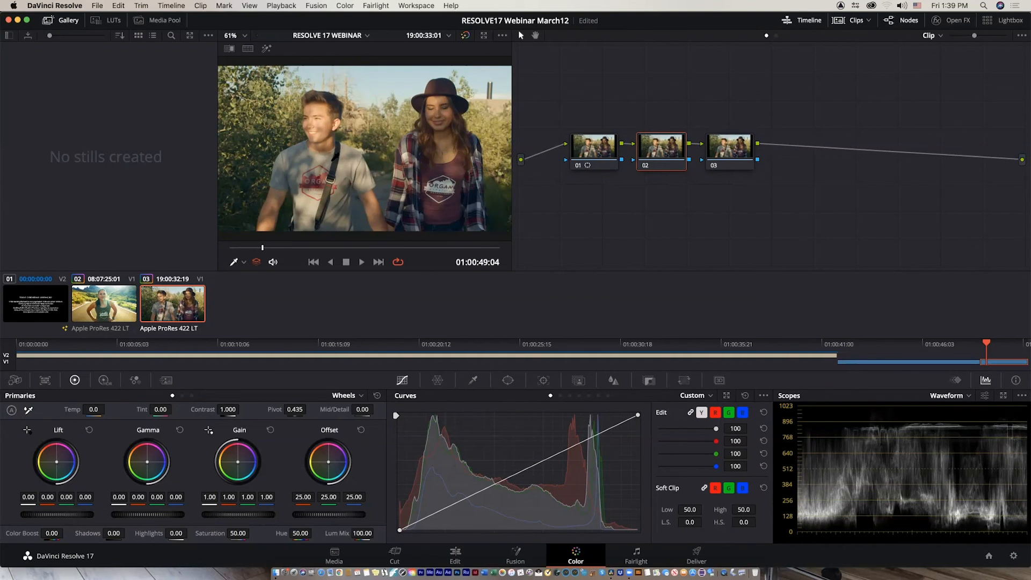
# Step: Try picking the second node's black point from the man's strap and white point from the woman's shirt, and reset the node's grade
pyautogui.click(27, 431)
pyautogui.click(333, 163)
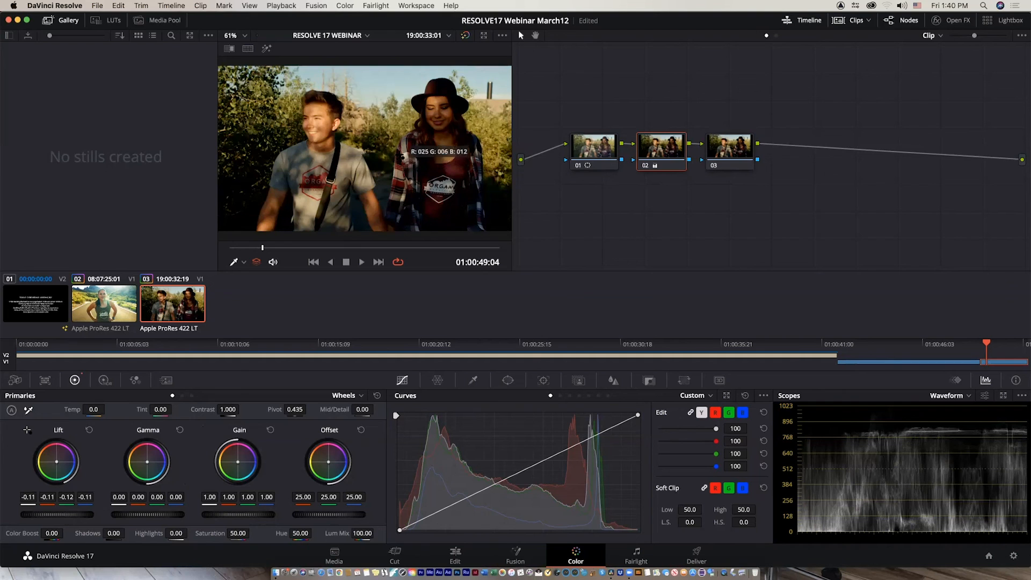
pyautogui.click(404, 161)
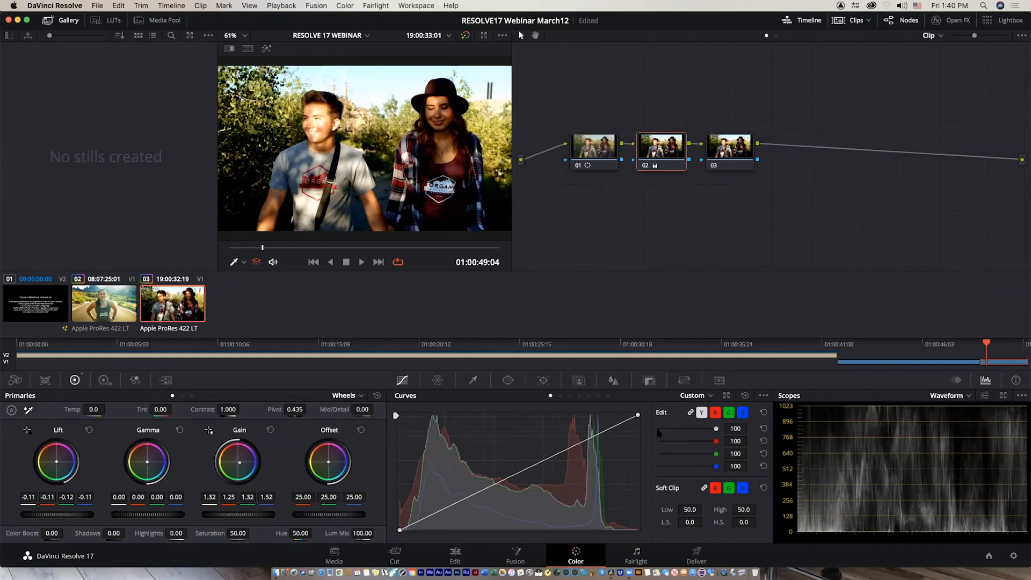
pyautogui.rightClick(671, 146)
pyautogui.click(703, 156)
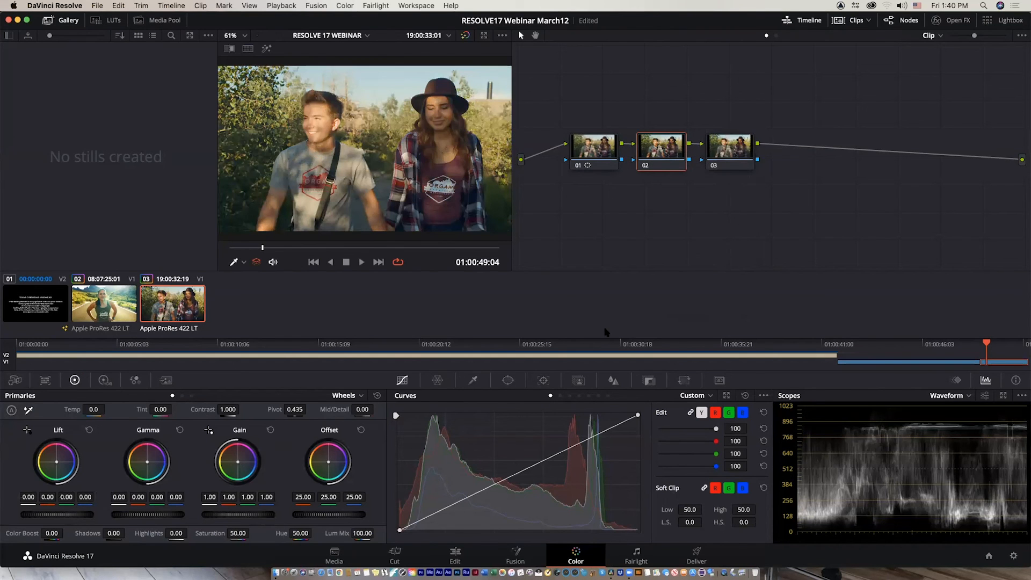
# Step: Shape the second node's custom curve into an S by raising the highlights and lowering the shadows, and preview the clip
pyautogui.moveTo(567, 452); pyautogui.dragTo(550, 433)
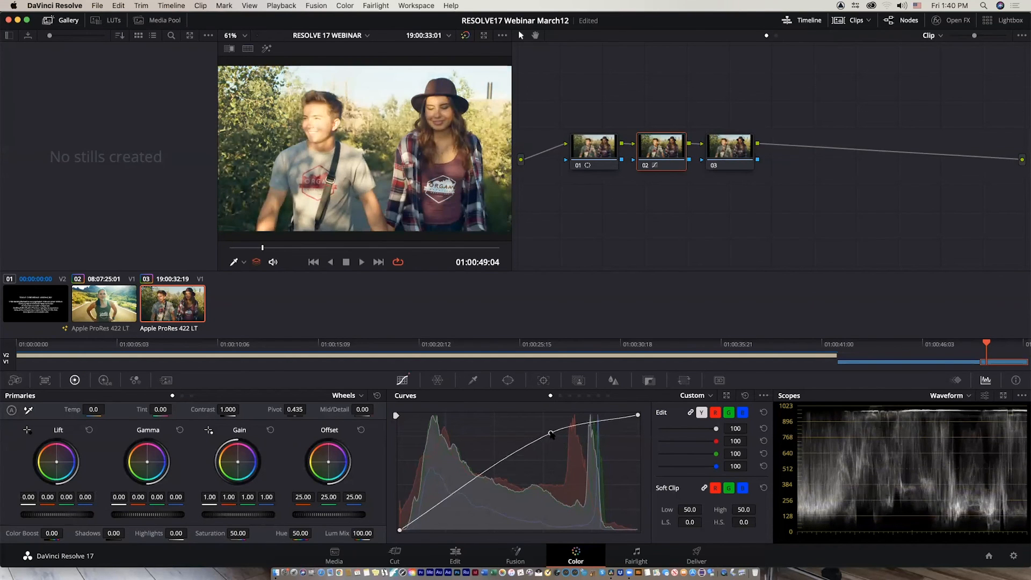
pyautogui.moveTo(447, 500); pyautogui.dragTo(454, 503)
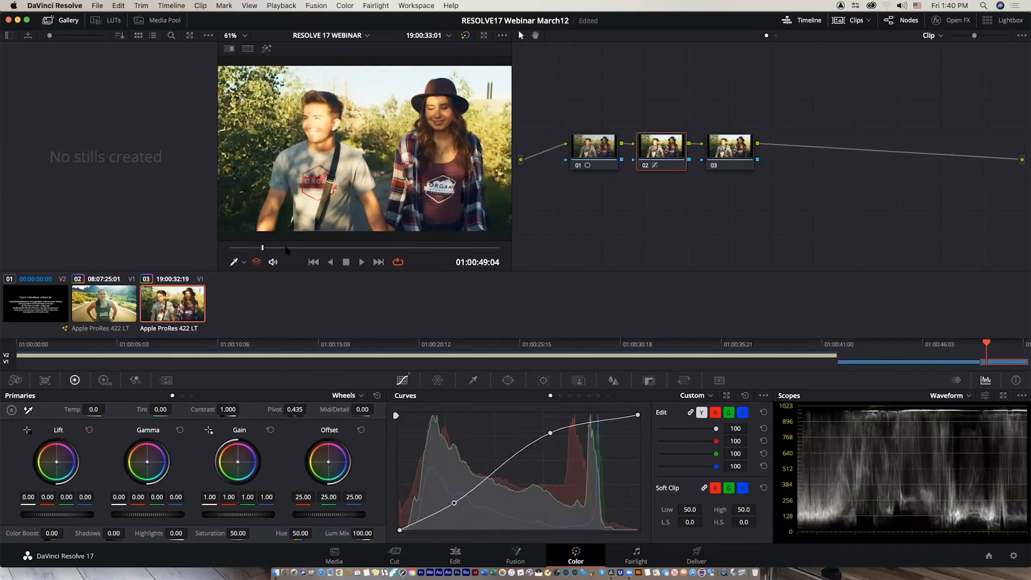
pyautogui.moveTo(287, 248); pyautogui.dragTo(367, 248)
pyautogui.press('space')
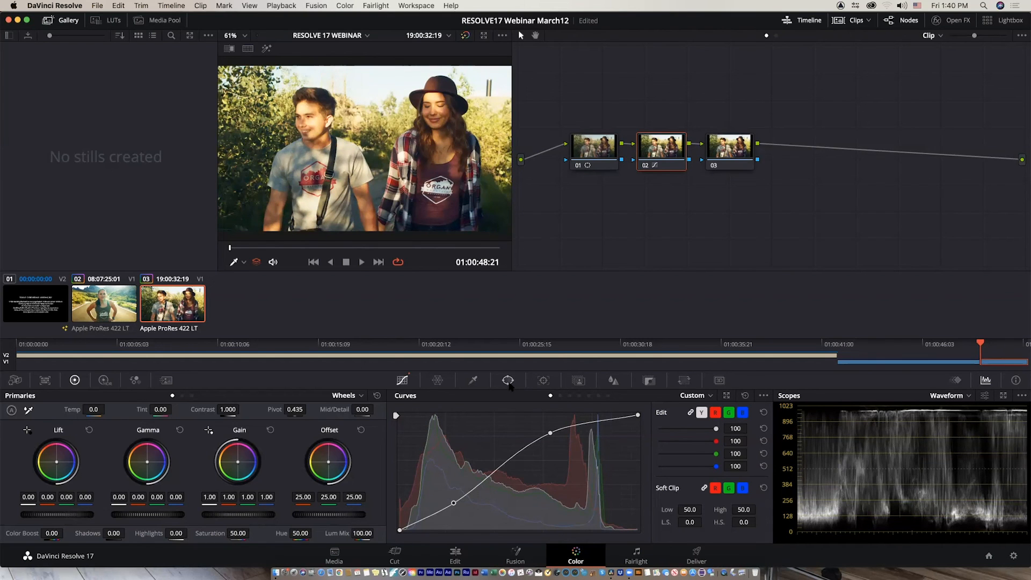
# Step: Draw a closed Curve power window around the woman, from her hat to the frame's lower edge, on the third node
pyautogui.click(732, 151)
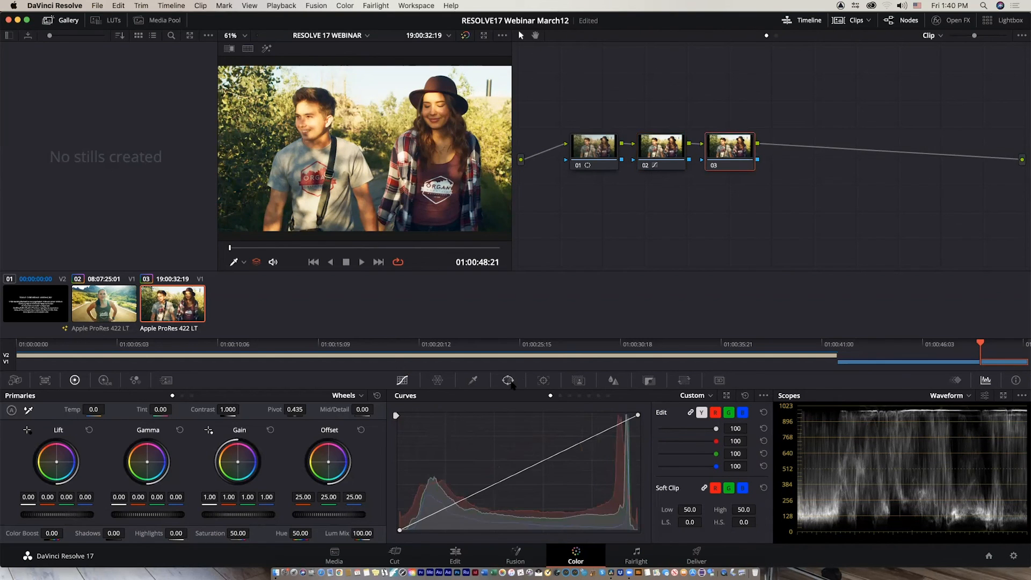
pyautogui.click(507, 380)
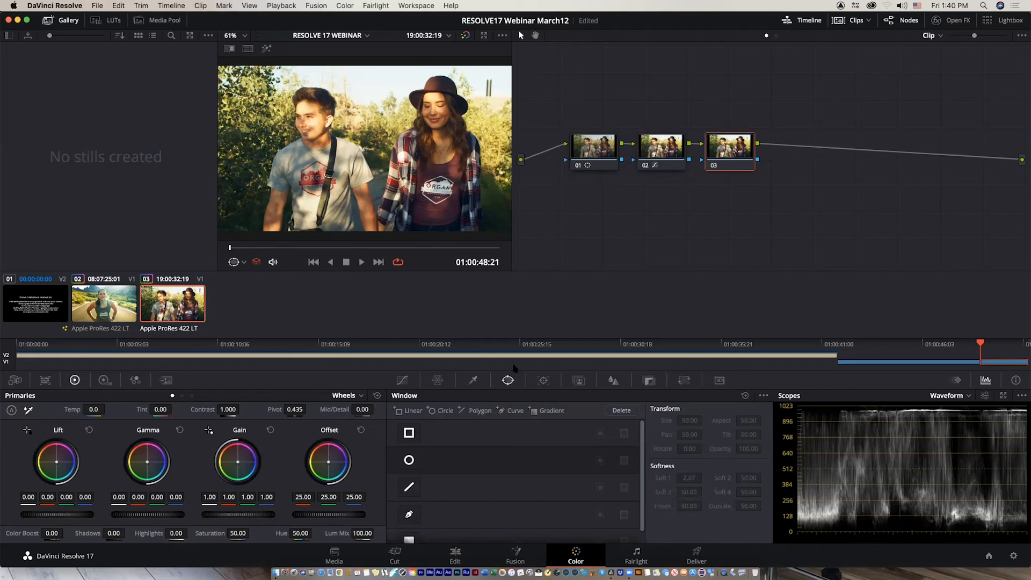
pyautogui.click(409, 514)
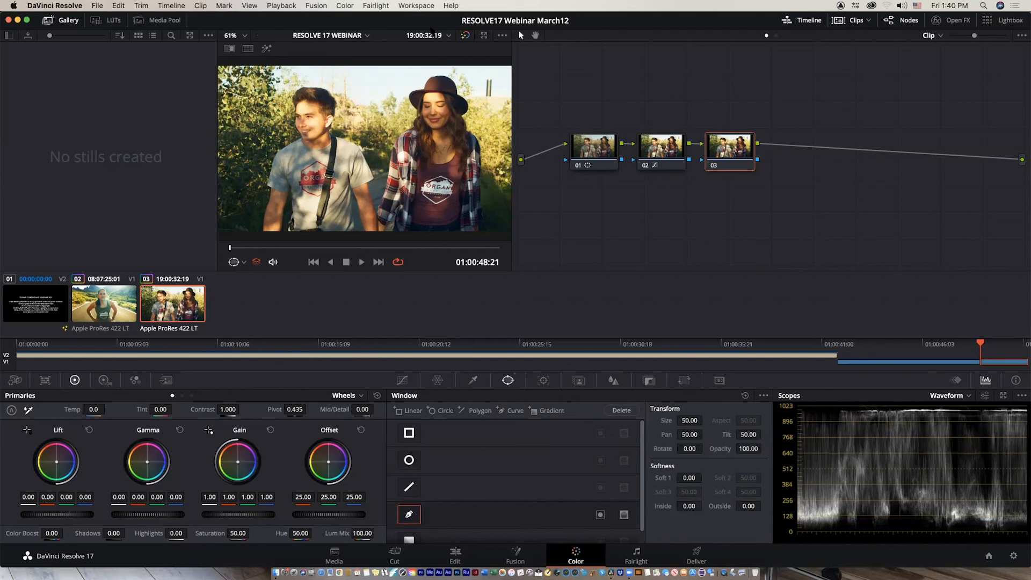
pyautogui.click(428, 76)
pyautogui.click(410, 84)
pyautogui.click(410, 102)
pyautogui.click(402, 122)
pyautogui.click(391, 147)
pyautogui.click(379, 178)
pyautogui.click(374, 214)
pyautogui.click(375, 229)
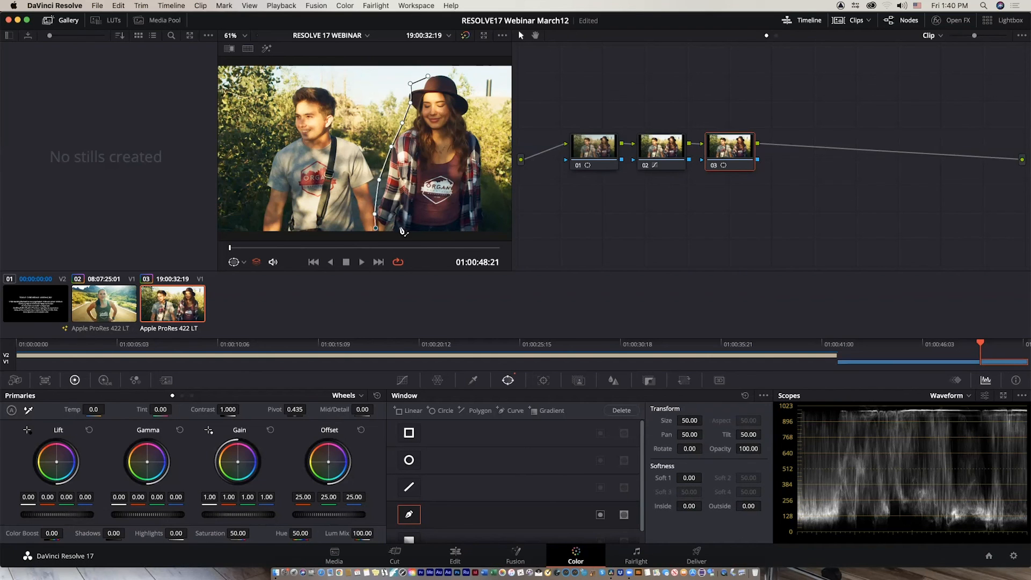
pyautogui.click(492, 227)
pyautogui.click(495, 205)
pyautogui.click(486, 152)
pyautogui.click(480, 133)
pyautogui.click(463, 119)
pyautogui.click(470, 113)
pyautogui.click(467, 94)
pyautogui.click(457, 79)
pyautogui.click(449, 70)
pyautogui.click(437, 81)
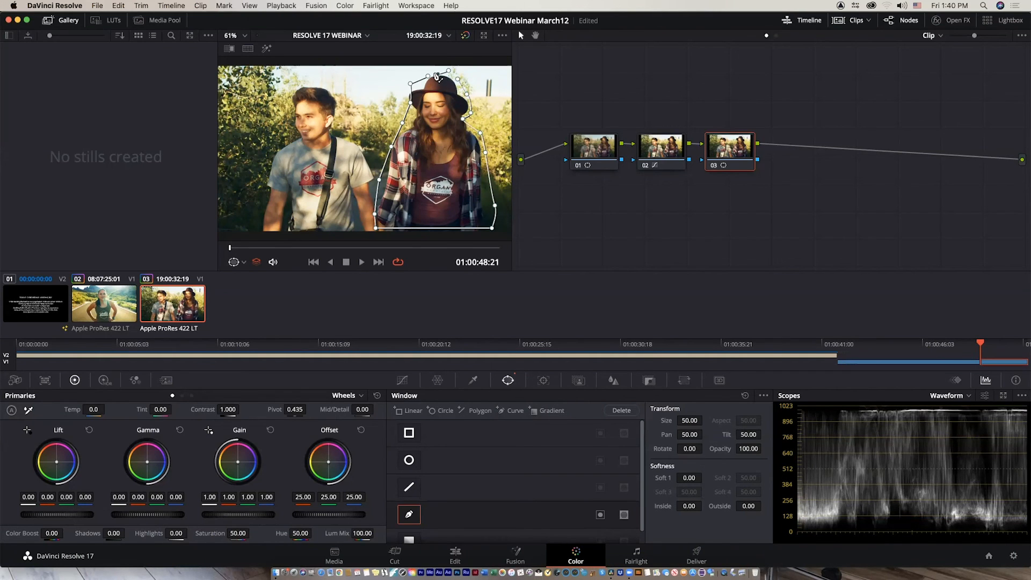
pyautogui.click(428, 76)
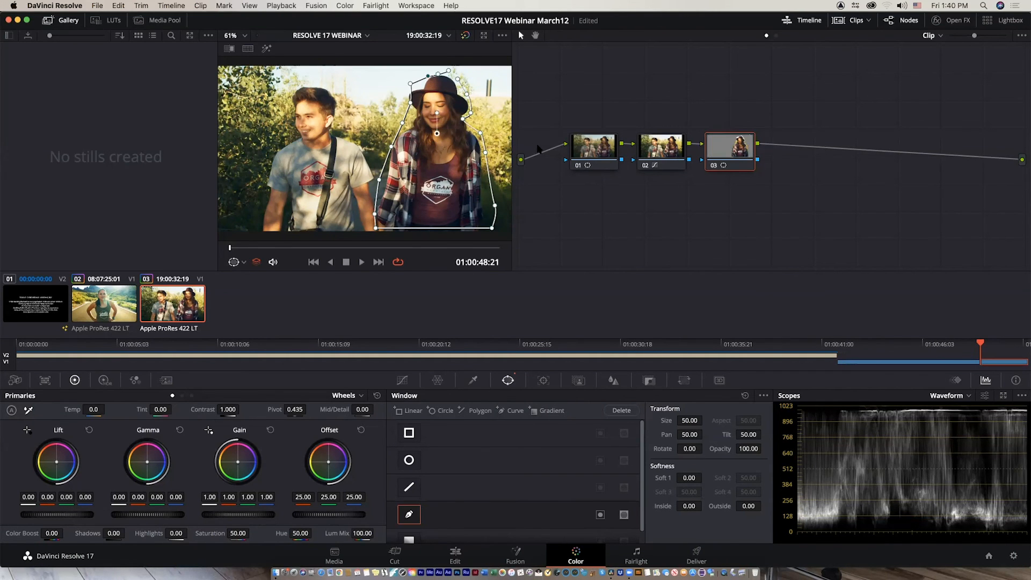
# Step: Track the woman's window forward through the clip, then reset the third node's grade
pyautogui.click(544, 380)
pyautogui.click(449, 411)
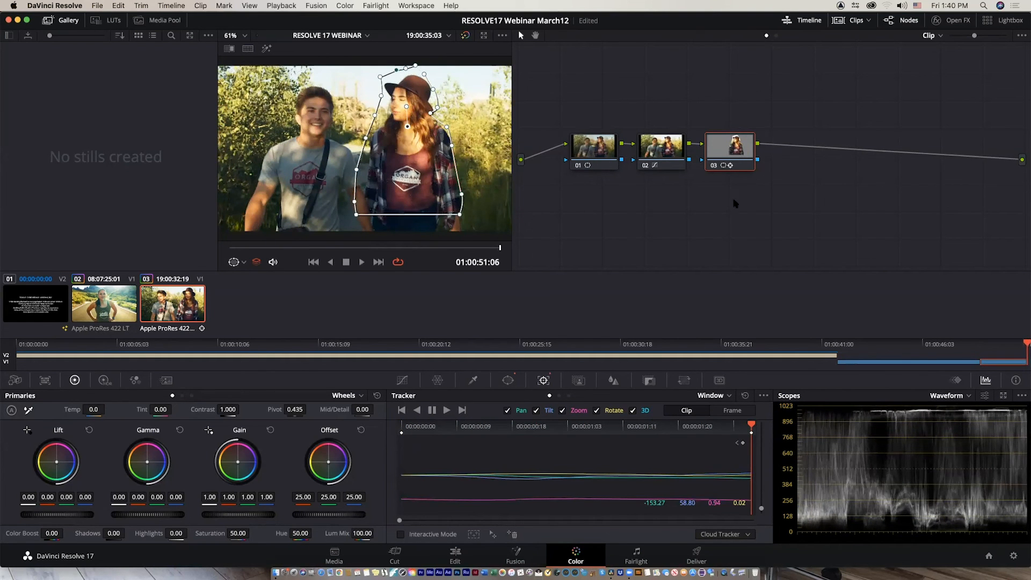
pyautogui.rightClick(715, 165)
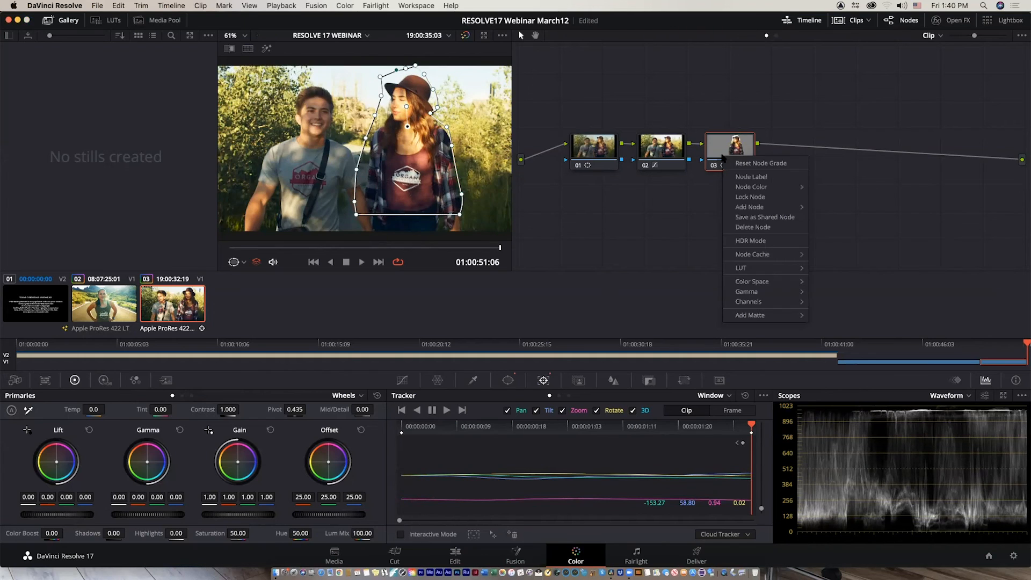
pyautogui.click(746, 165)
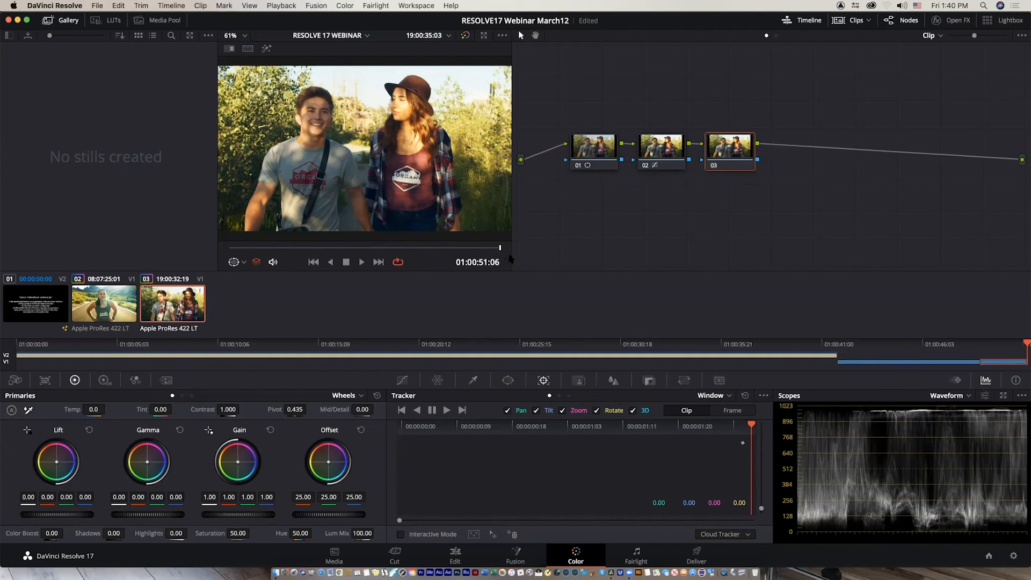
# Step: At the clip's first frame, draw a Magic Mask Person stroke across the woman's chest on the third node
pyautogui.moveTo(499, 248); pyautogui.dragTo(3, 241)
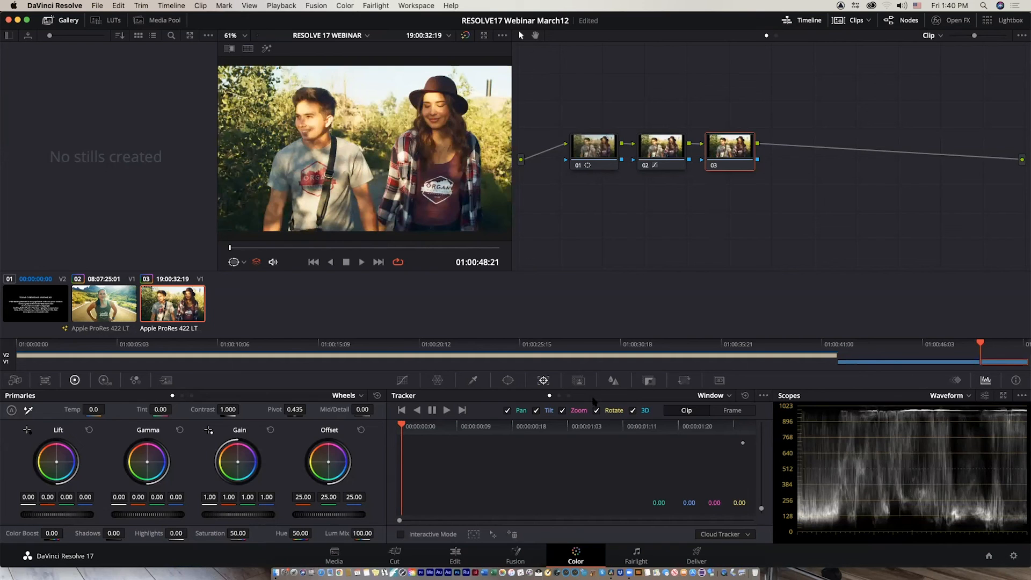
pyautogui.click(578, 381)
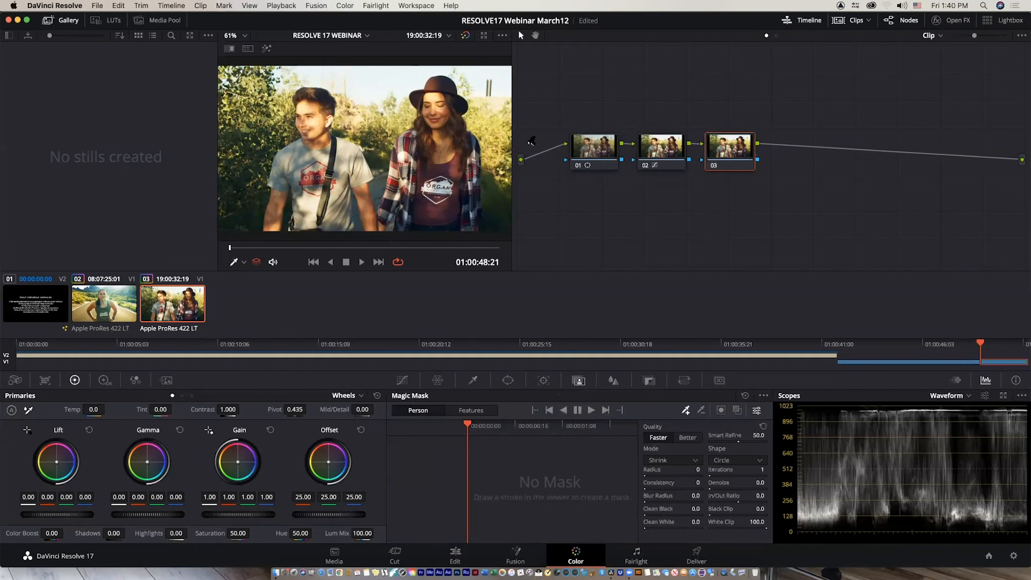
pyautogui.moveTo(400, 147); pyautogui.dragTo(476, 154)
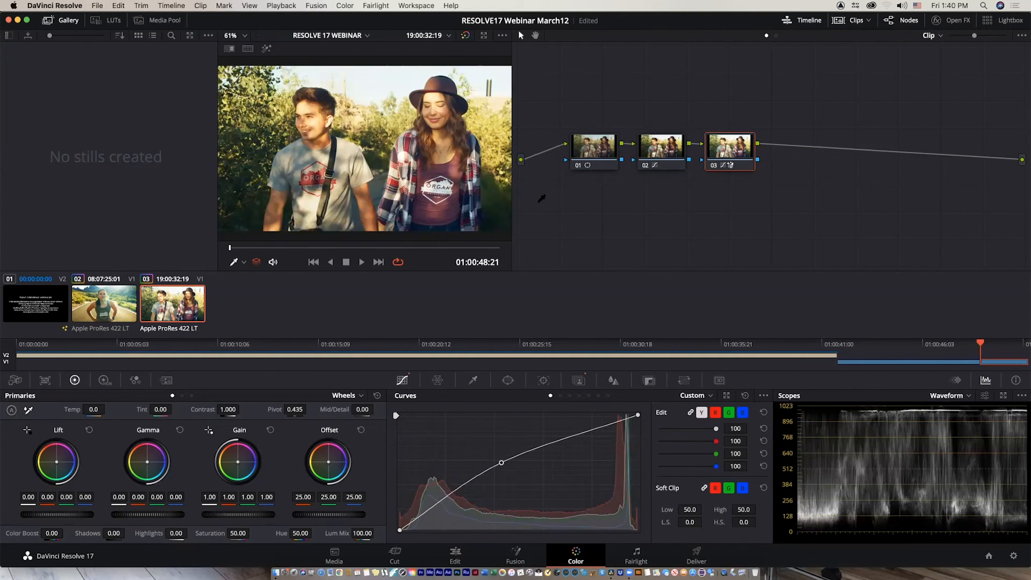
# Step: Compare the woman with the third node disabled and enabled, then play the clip in full screen
pyautogui.click(714, 166)
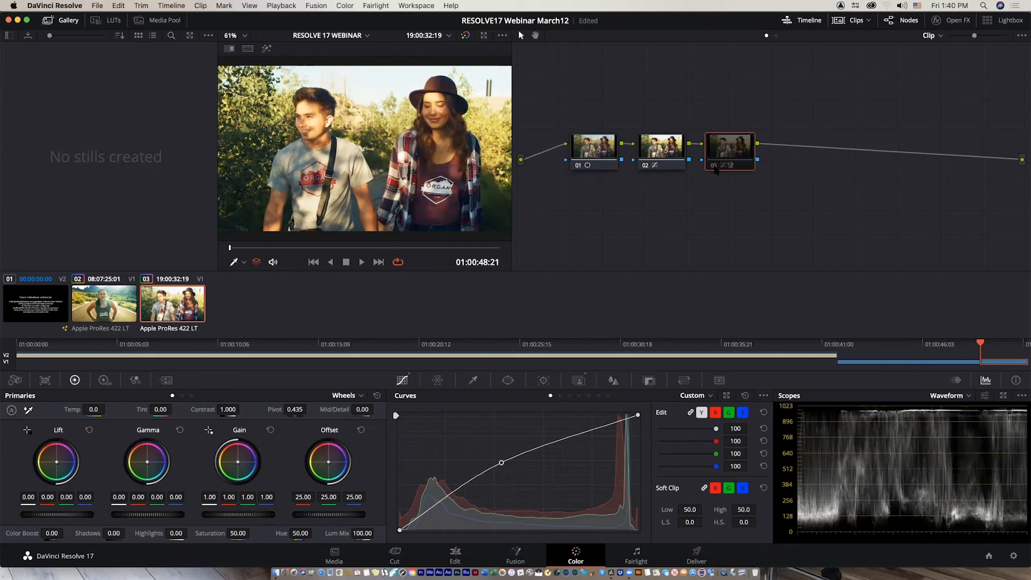
pyautogui.click(714, 165)
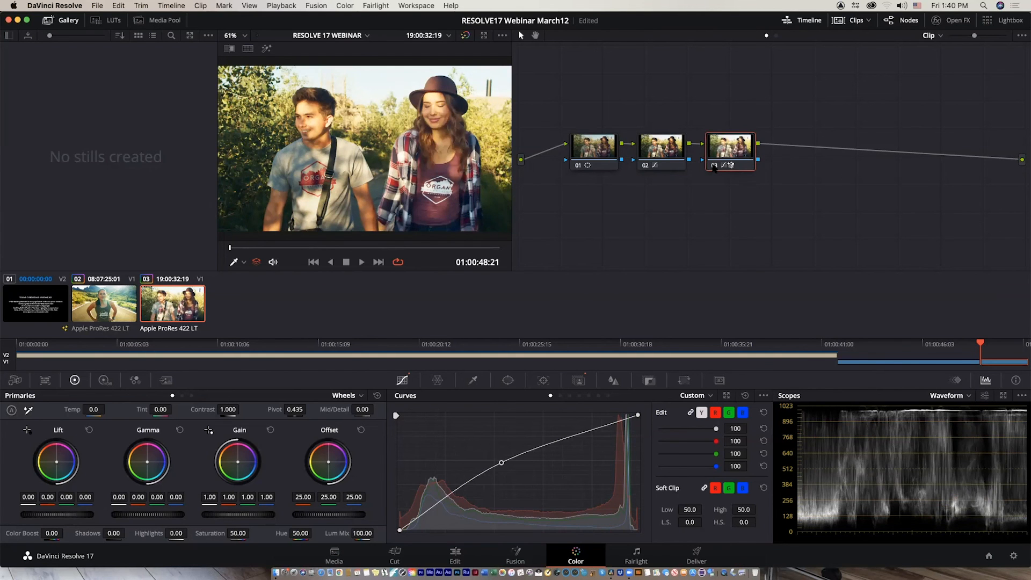
pyautogui.press('super+f')
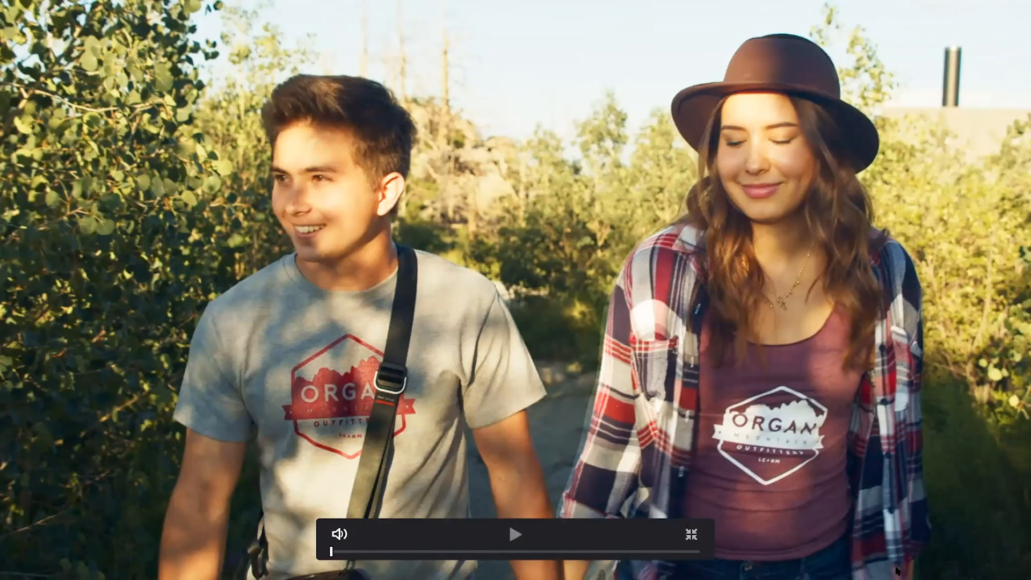
pyautogui.press('space')
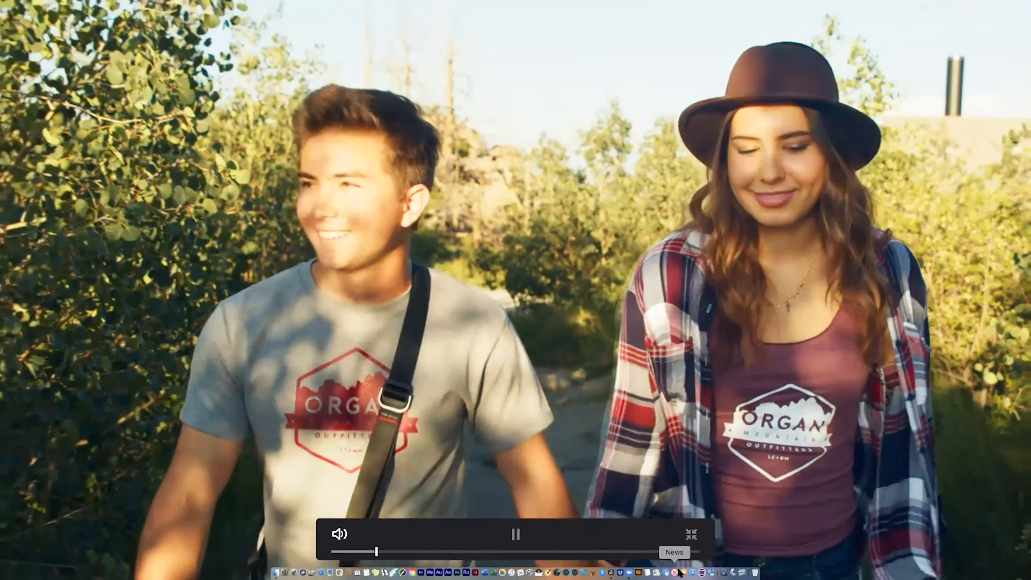